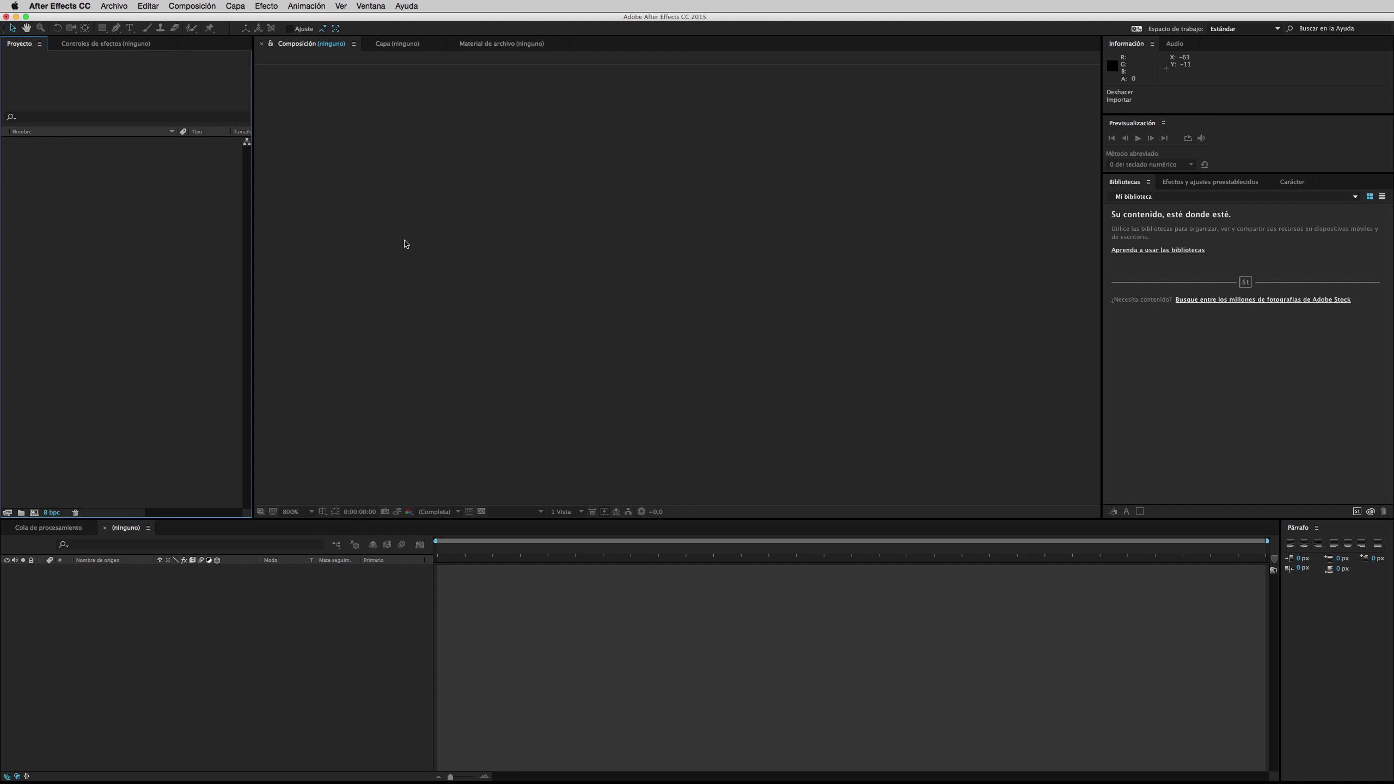
- Import all twelve ORIGS JPEGs, Estels.jpg through Venus_map.jpg, into the project
{"action": "left_click", "coordinate": [114, 6]}
{"action": "mouse_move", "coordinate": [219, 145]}
{"action": "left_click", "coordinate": [316, 145]}
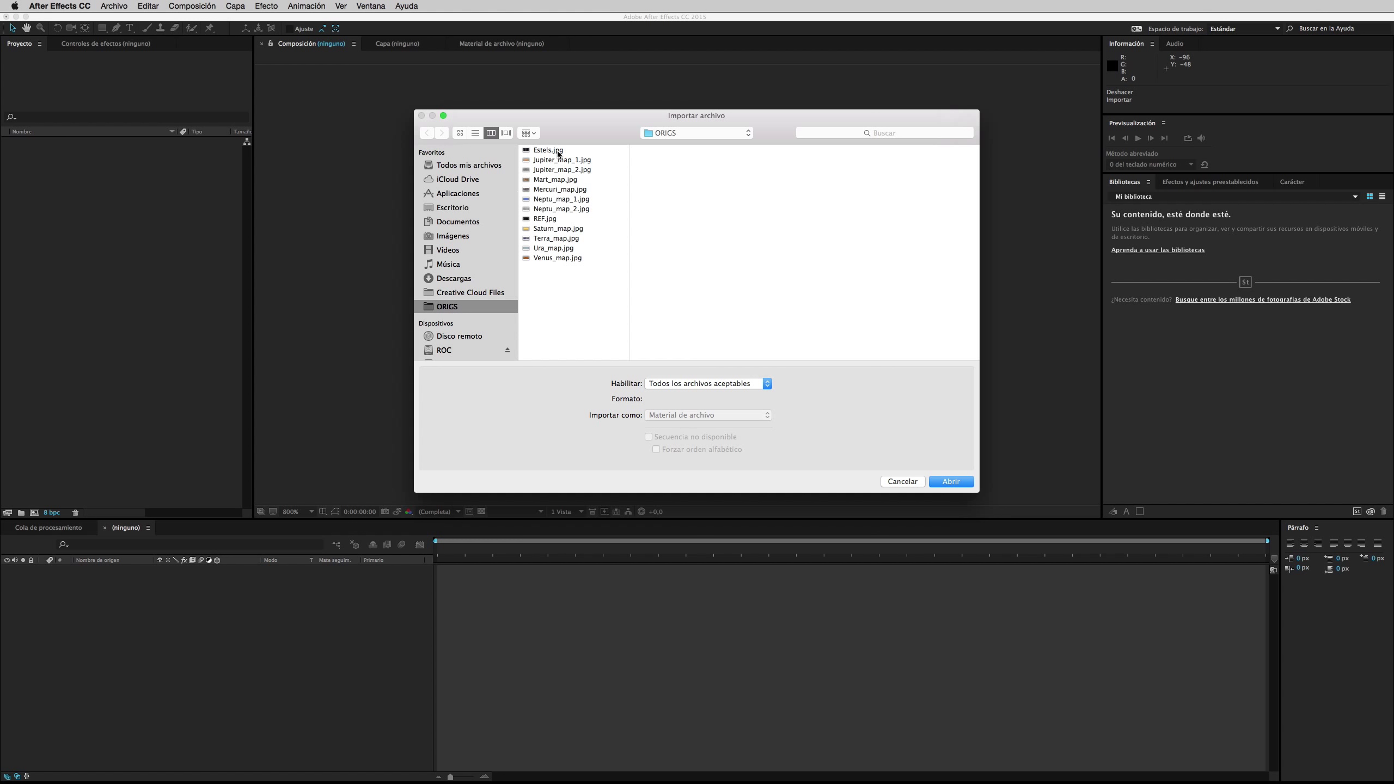
{"action": "left_click", "coordinate": [559, 152]}
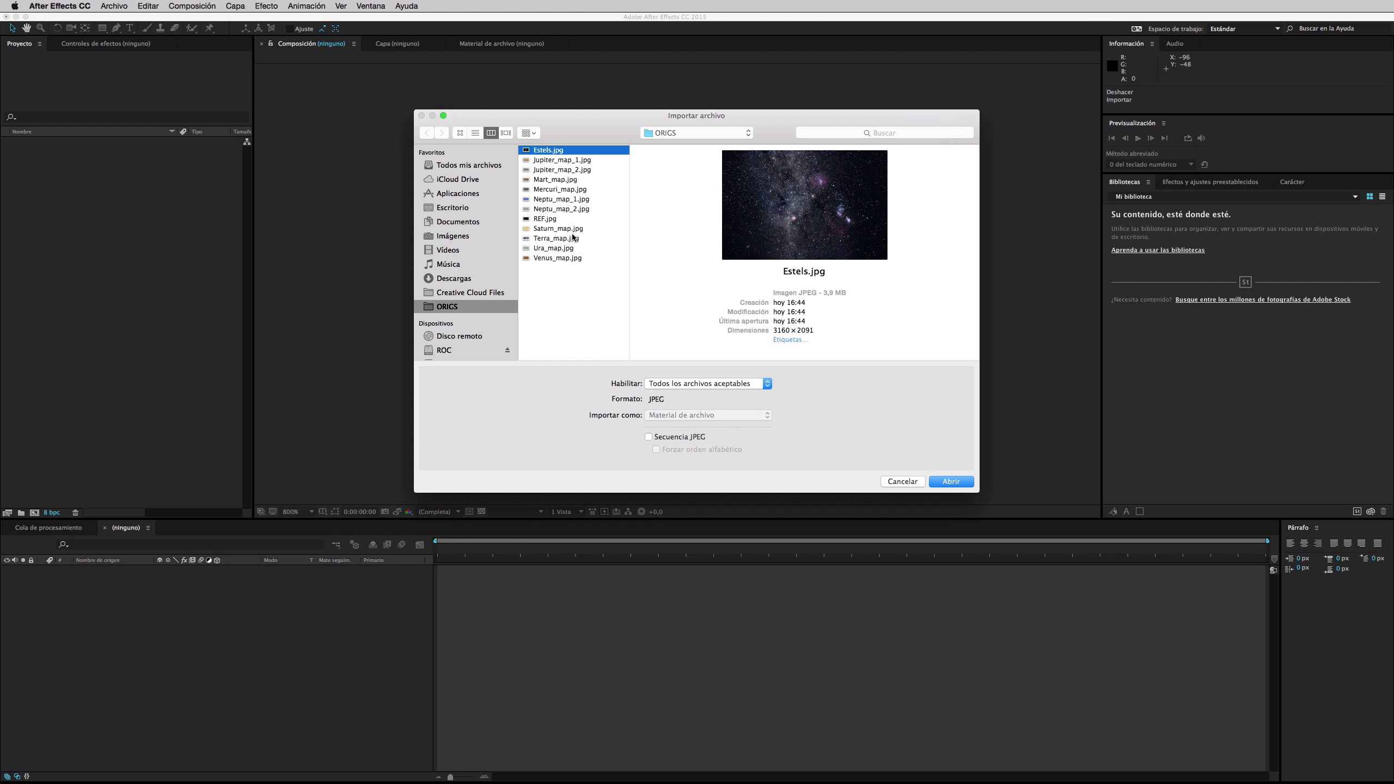
{"action": "left_click", "coordinate": [563, 257], "text": "shift"}
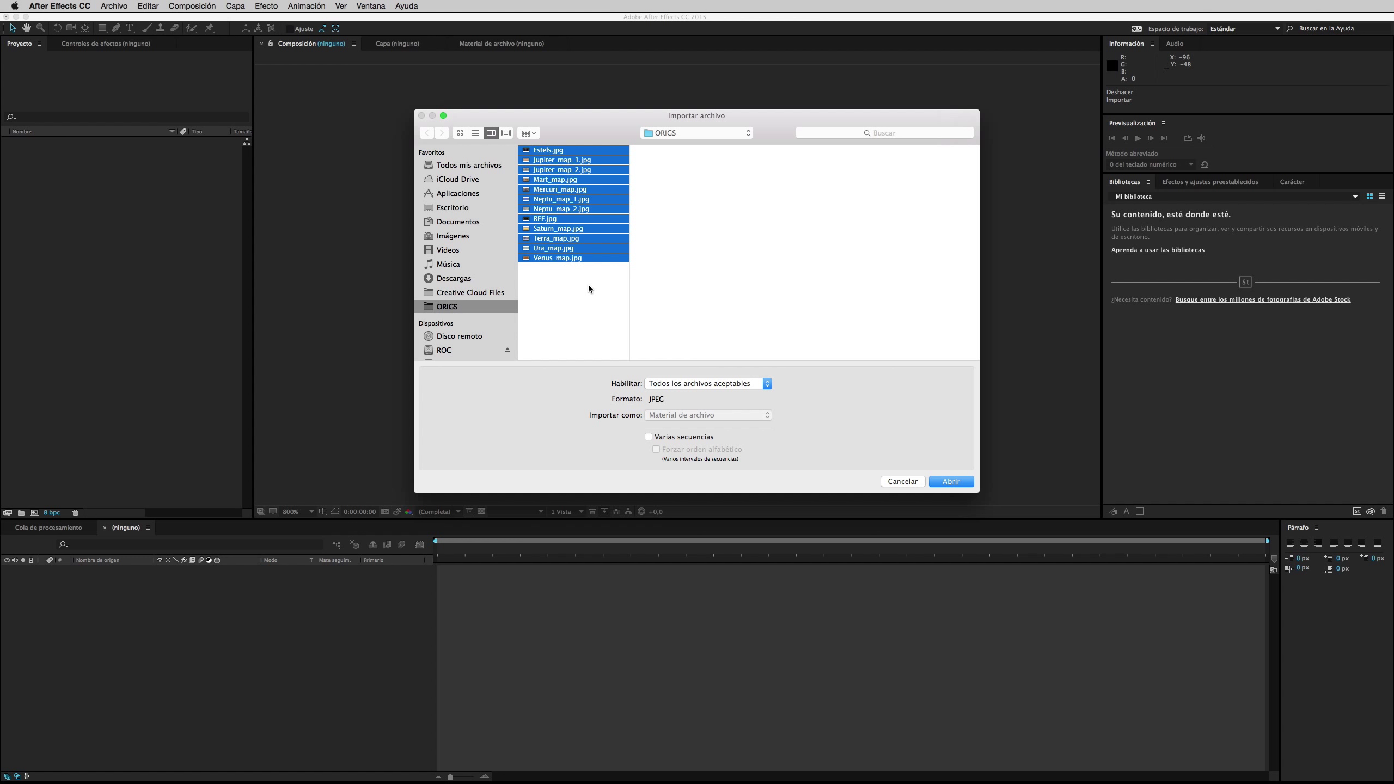
{"action": "left_click", "coordinate": [944, 482]}
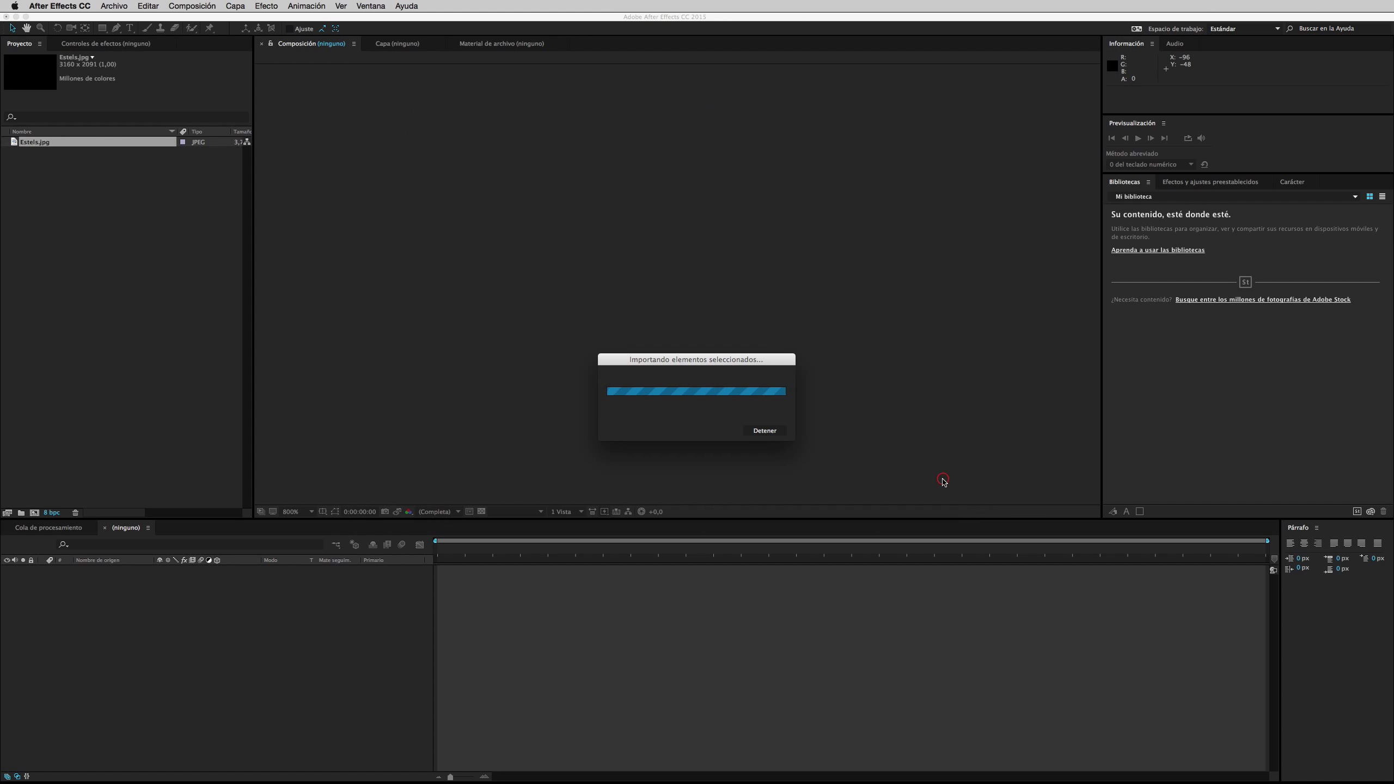
- Preview REF.jpg, then the Mercury, Venus and Terra maps in the Footage viewer
{"action": "left_click", "coordinate": [88, 282]}
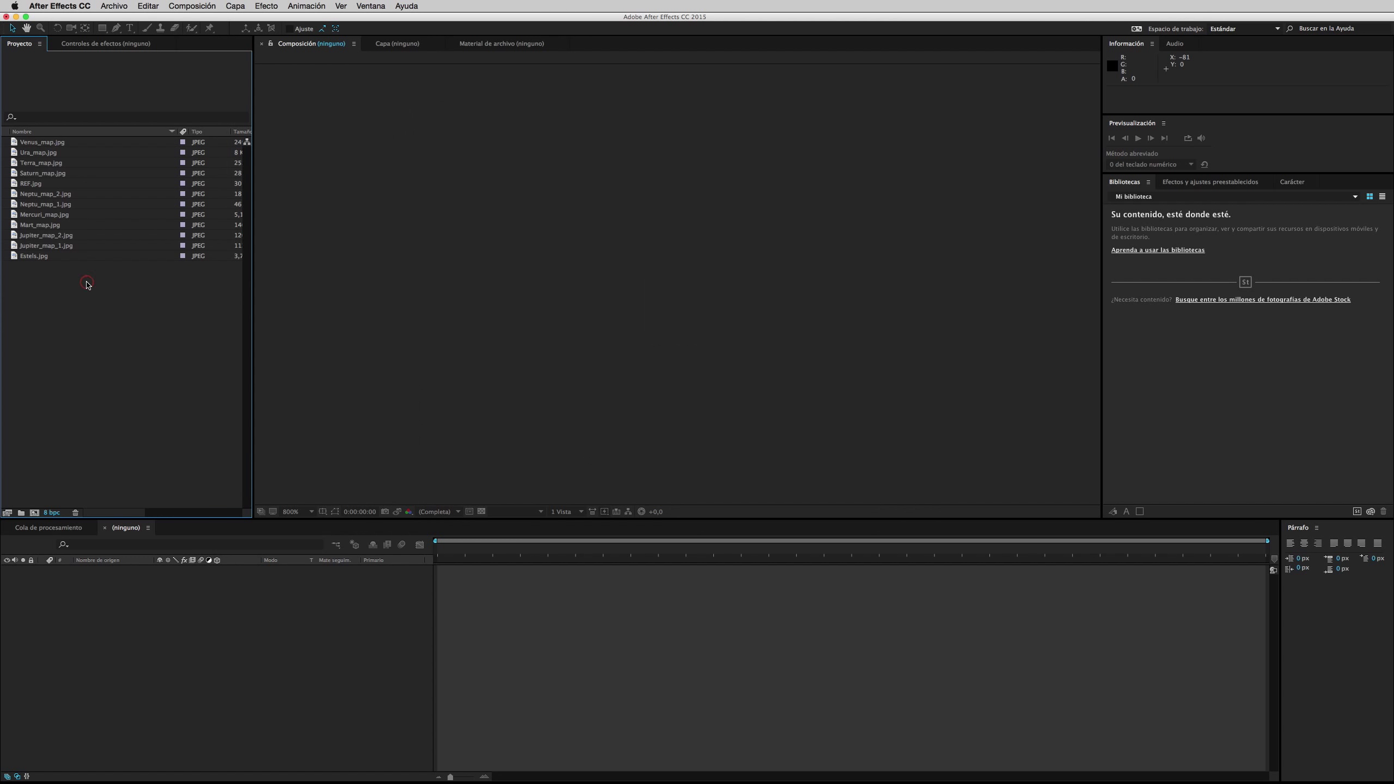
{"action": "double_click", "coordinate": [32, 184]}
{"action": "scroll", "coordinate": [700, 255], "scroll_direction": "down", "scroll_amount": 1}
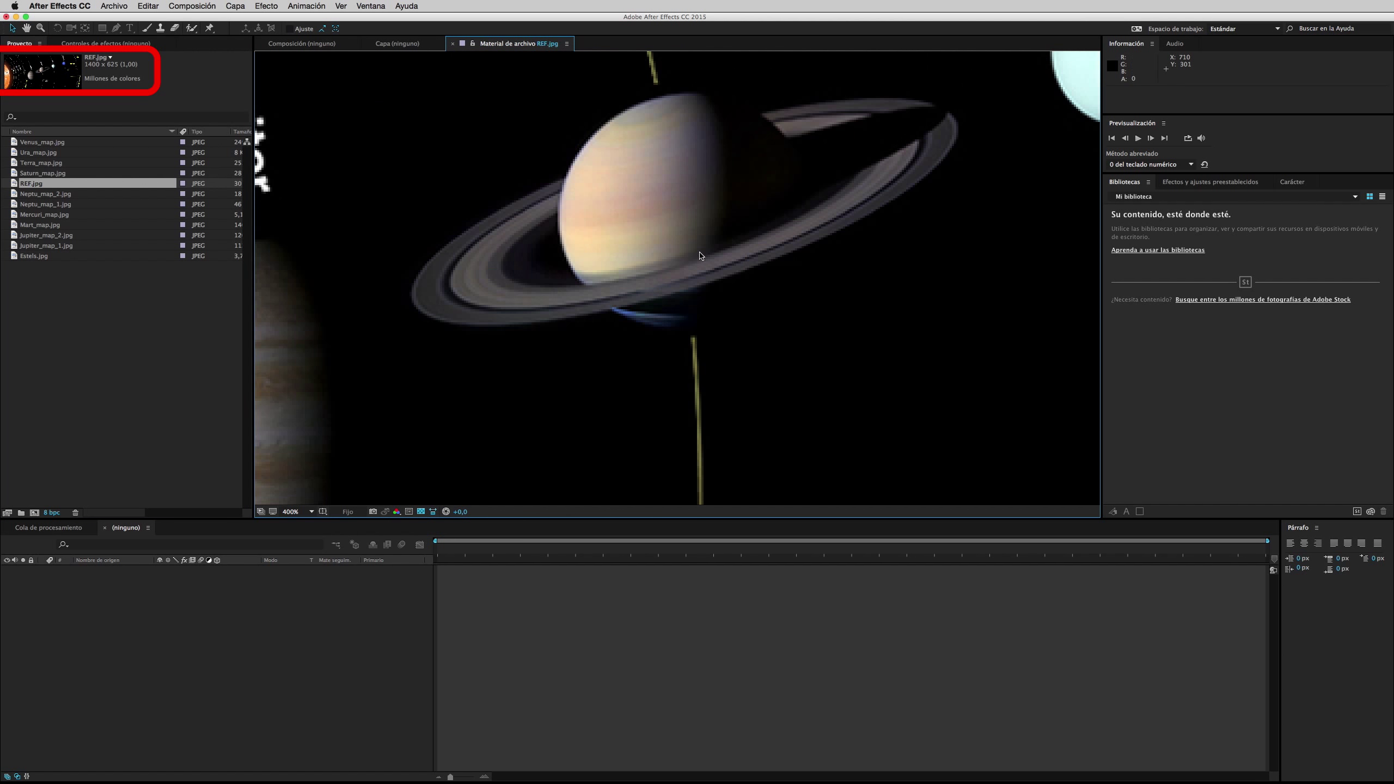
{"action": "scroll", "coordinate": [699, 255], "scroll_direction": "down", "scroll_amount": 4}
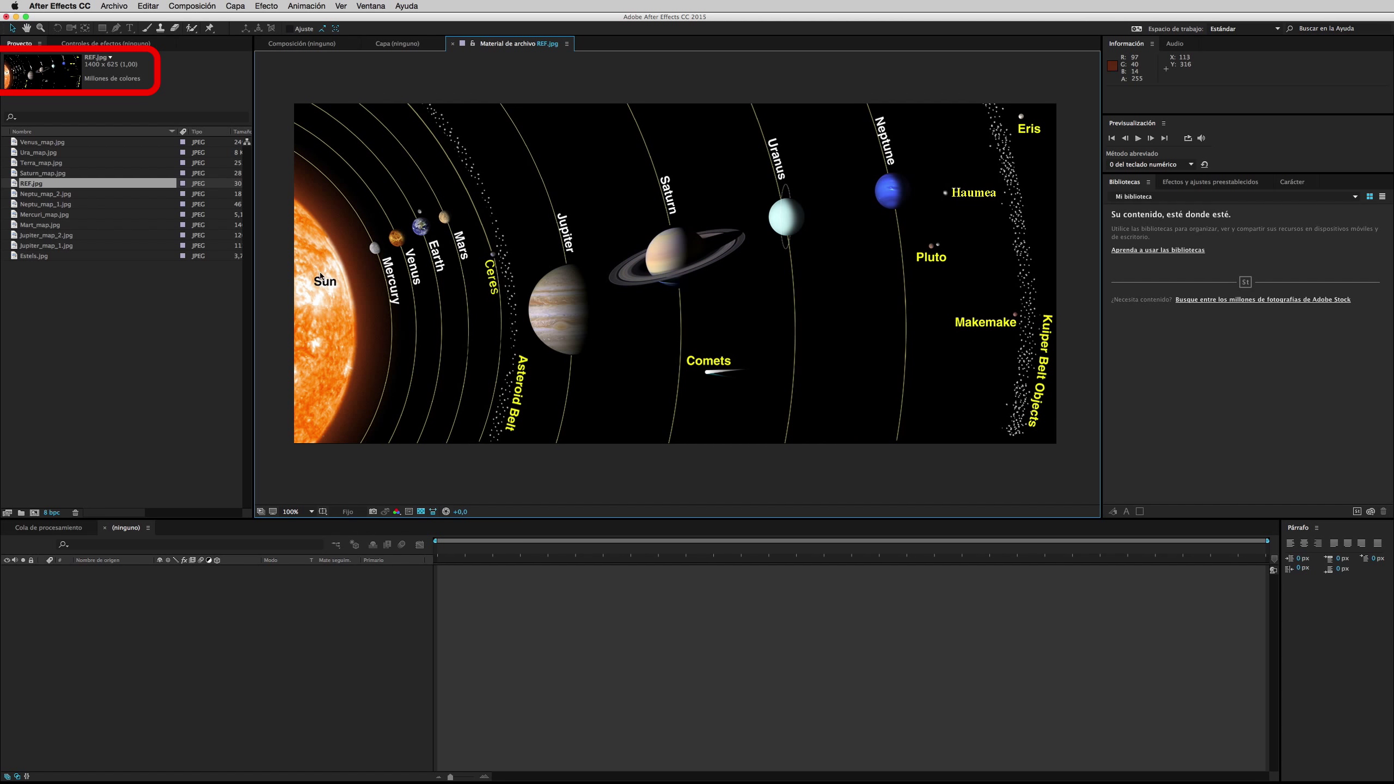
{"action": "double_click", "coordinate": [52, 216]}
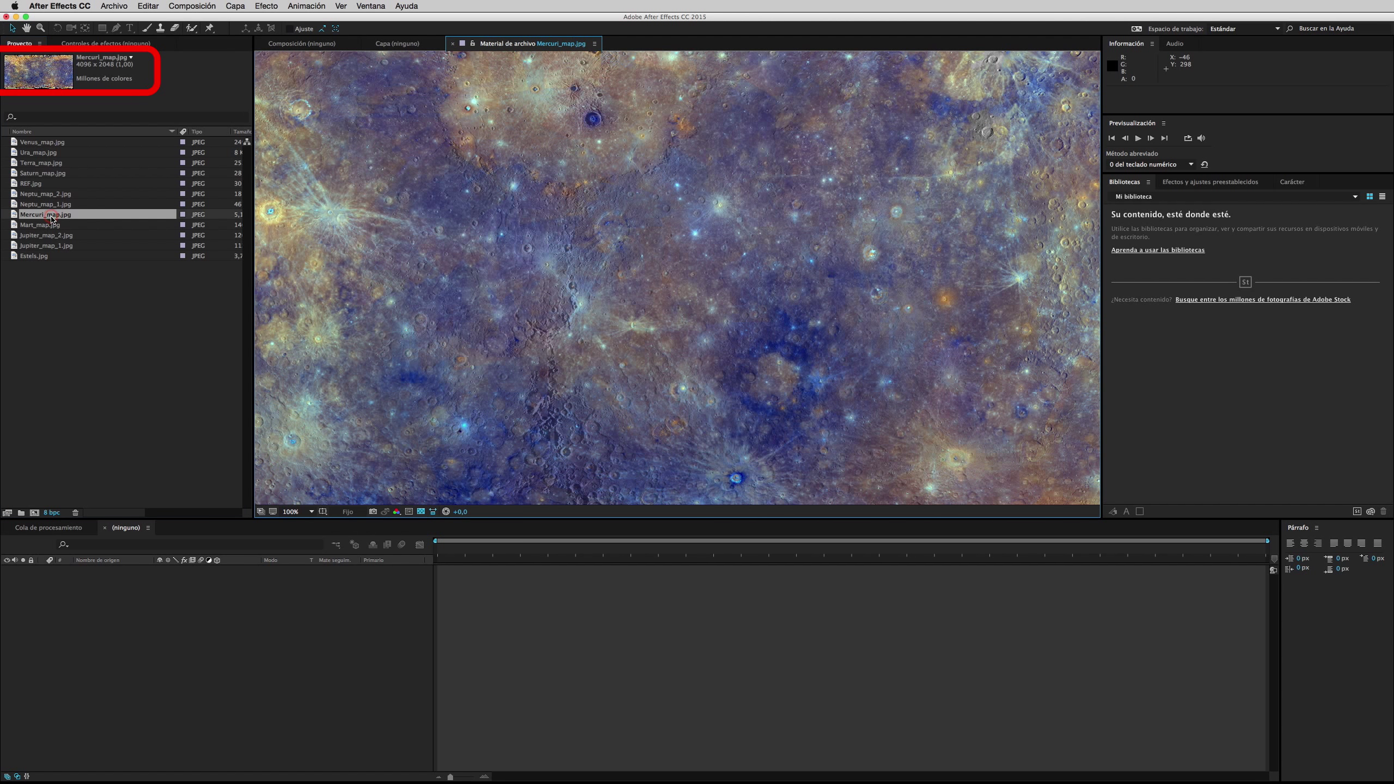
{"action": "key", "text": "comma"}
{"action": "key", "text": "comma"}
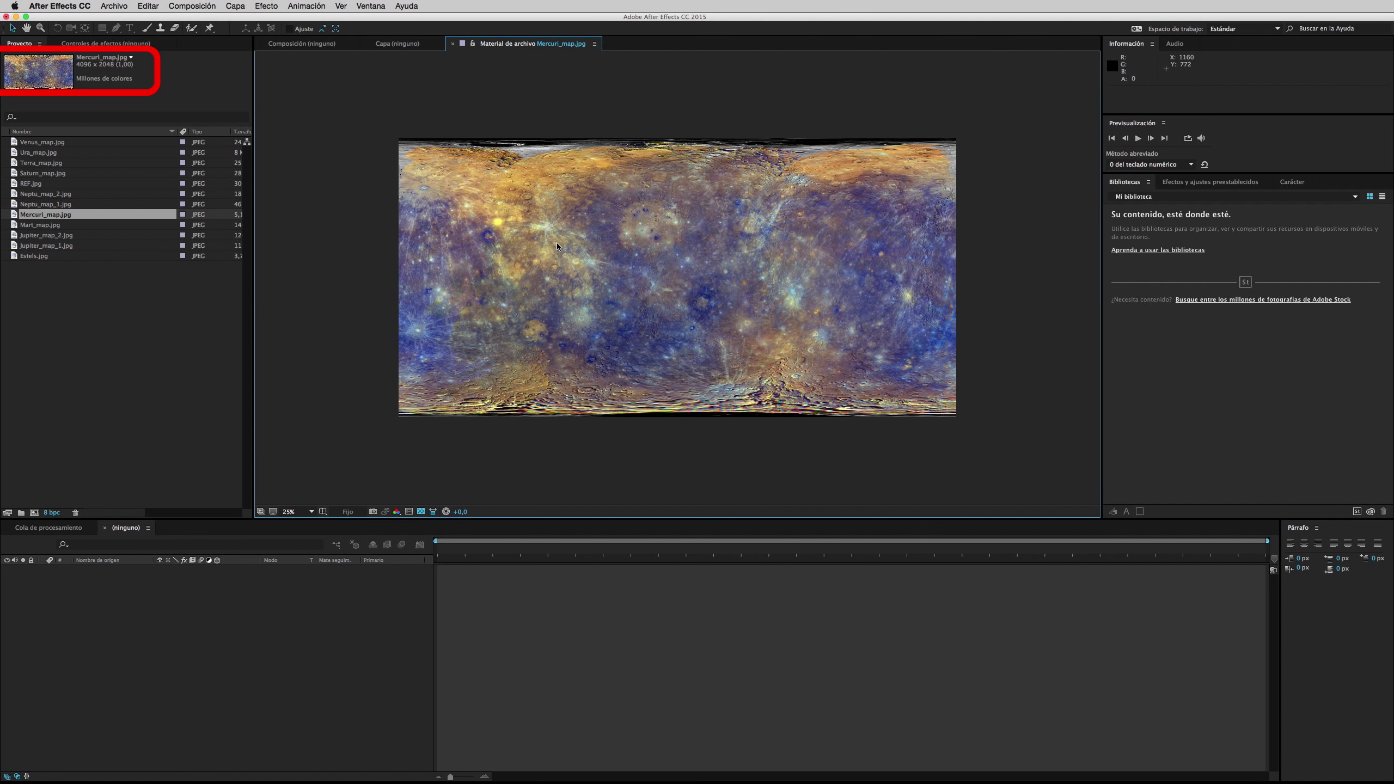
{"action": "double_click", "coordinate": [44, 142]}
{"action": "key", "text": "slash"}
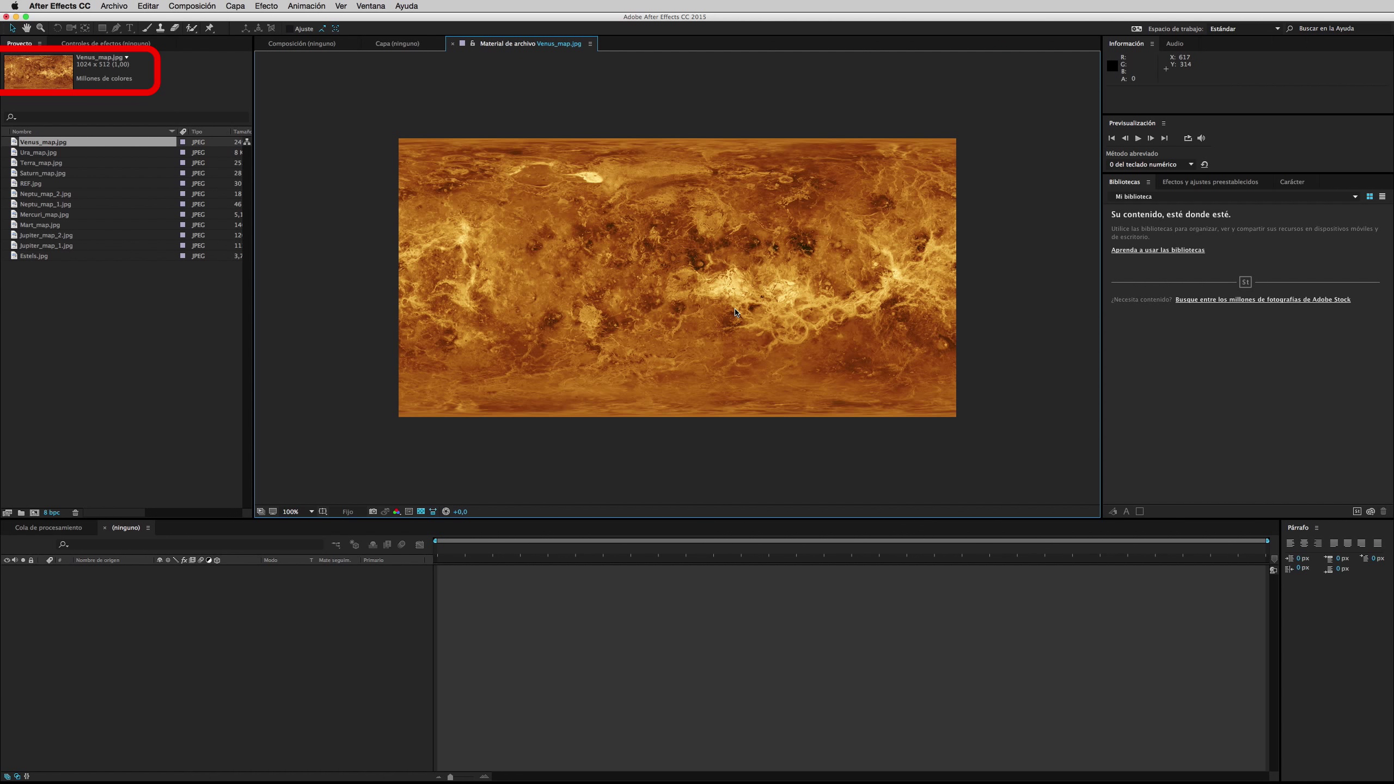
{"action": "key", "text": "Down"}
{"action": "key", "text": "Down"}
{"action": "key", "text": "period"}
{"action": "key", "text": "slash"}
- Preview the Mars, Jupiter, Saturn, Uranus and Neptune maps, ending on the Estels.jpg star field
{"action": "double_click", "coordinate": [56, 225]}
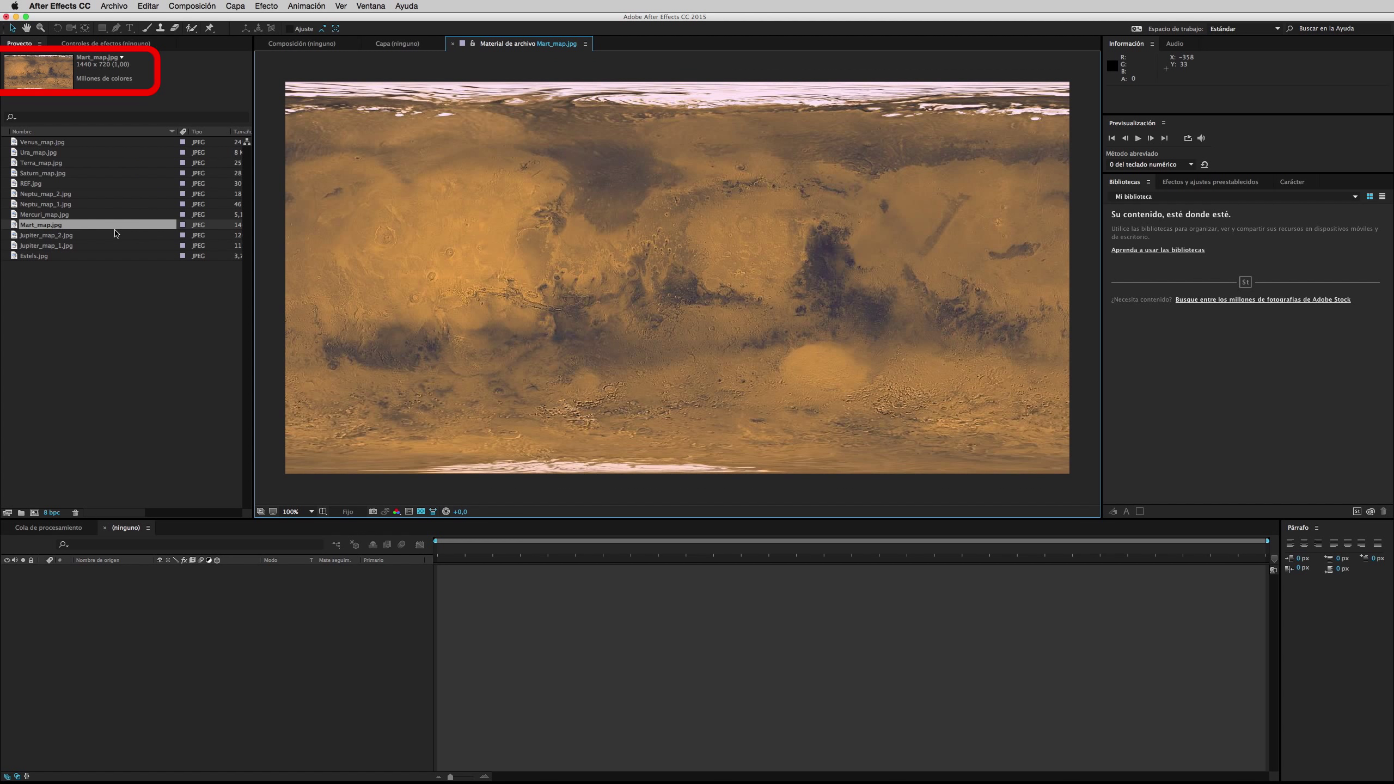
{"action": "double_click", "coordinate": [69, 246]}
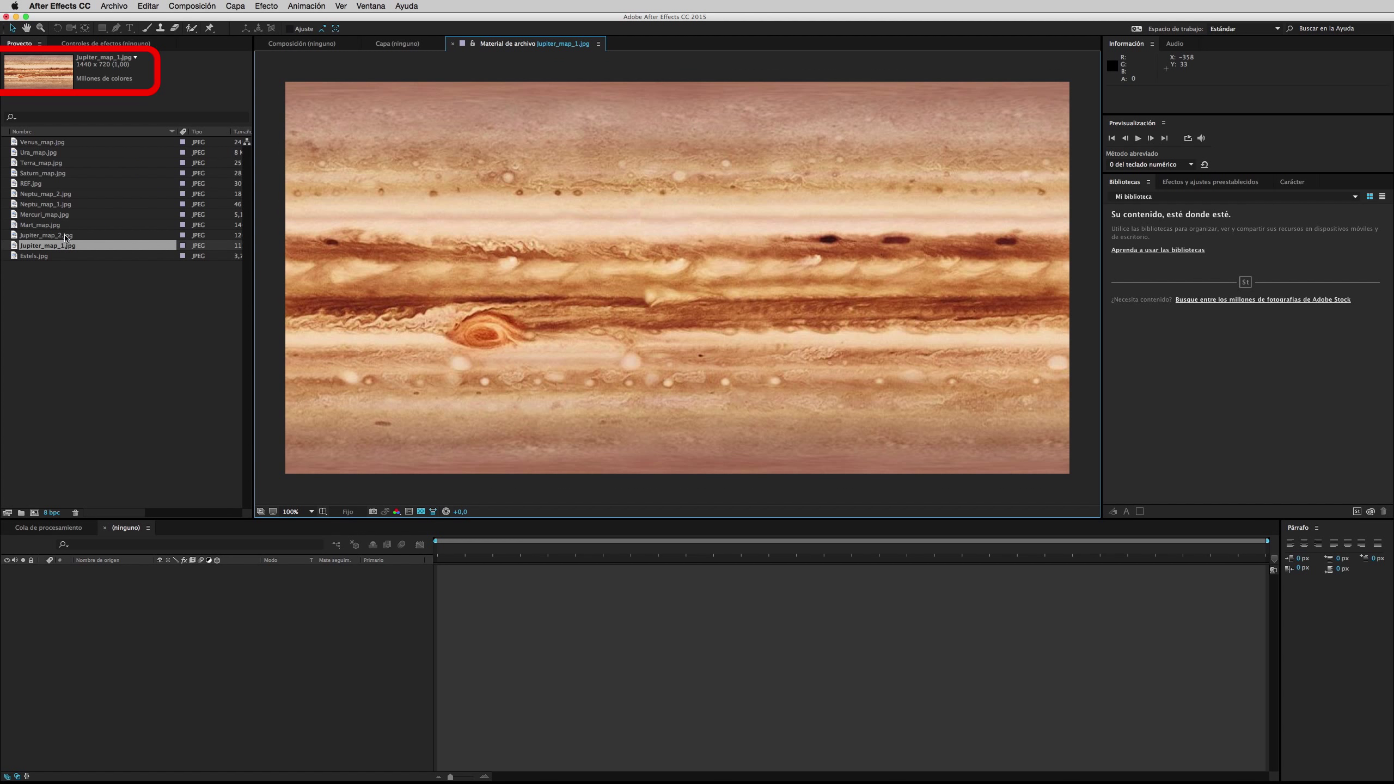
{"action": "double_click", "coordinate": [66, 236]}
{"action": "double_click", "coordinate": [50, 173]}
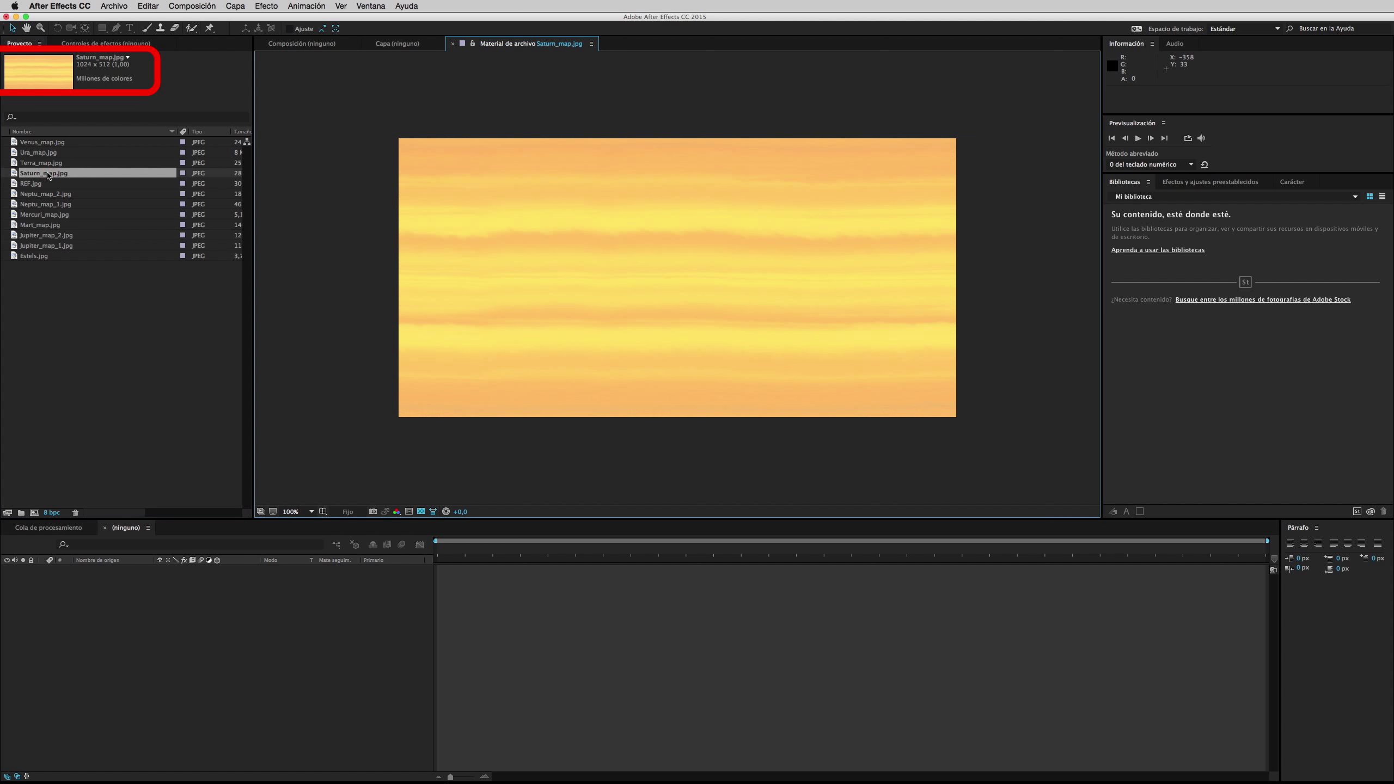
{"action": "double_click", "coordinate": [48, 153]}
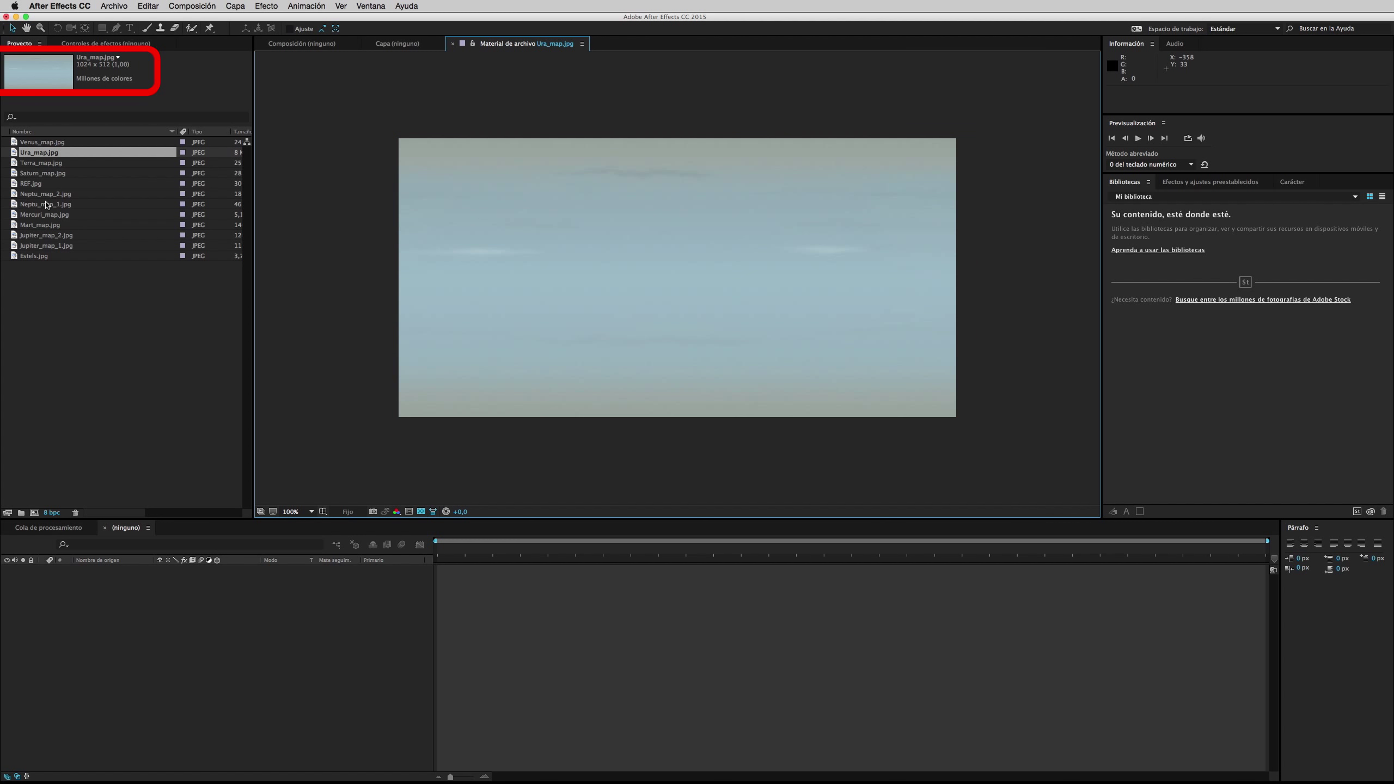
{"action": "double_click", "coordinate": [48, 204]}
{"action": "double_click", "coordinate": [49, 195]}
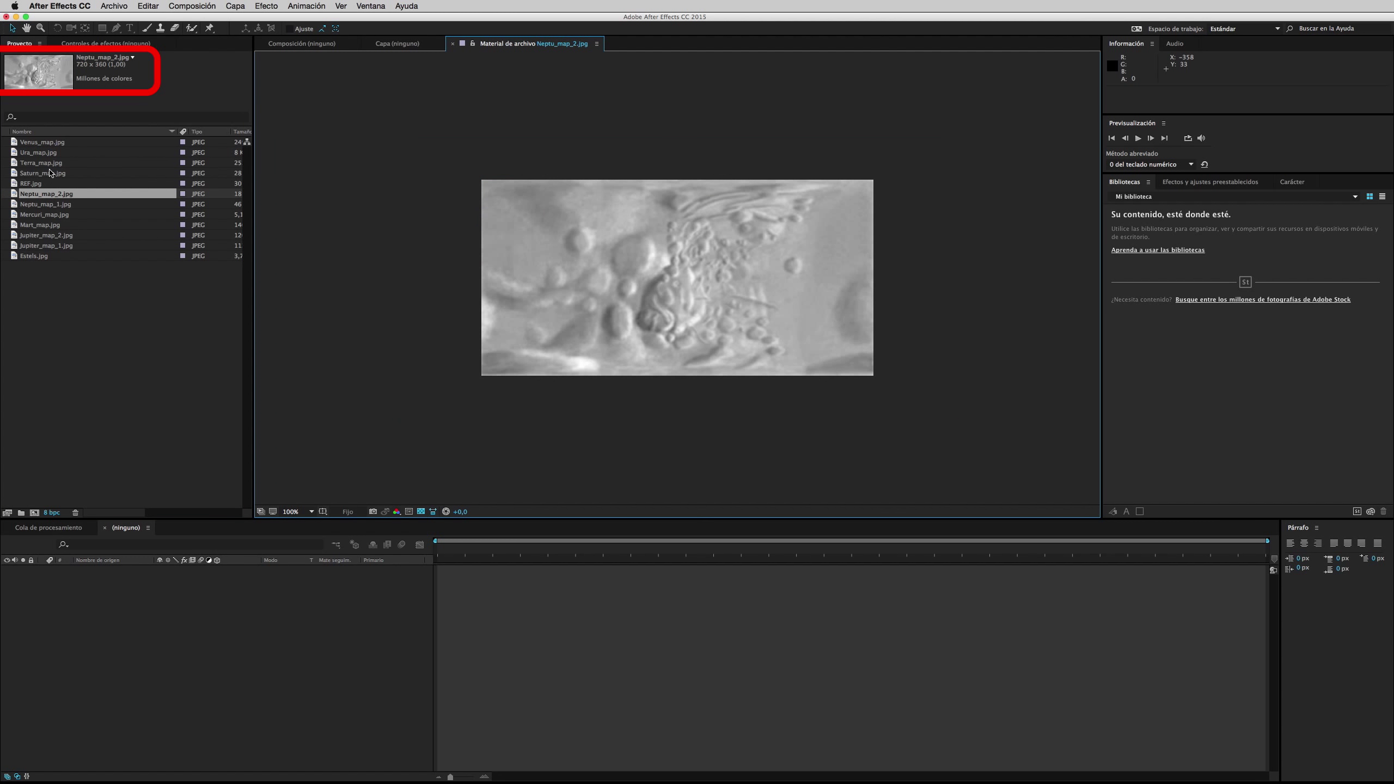
{"action": "double_click", "coordinate": [49, 254]}
{"action": "scroll", "coordinate": [572, 272], "scroll_direction": "down", "scroll_amount": 2}
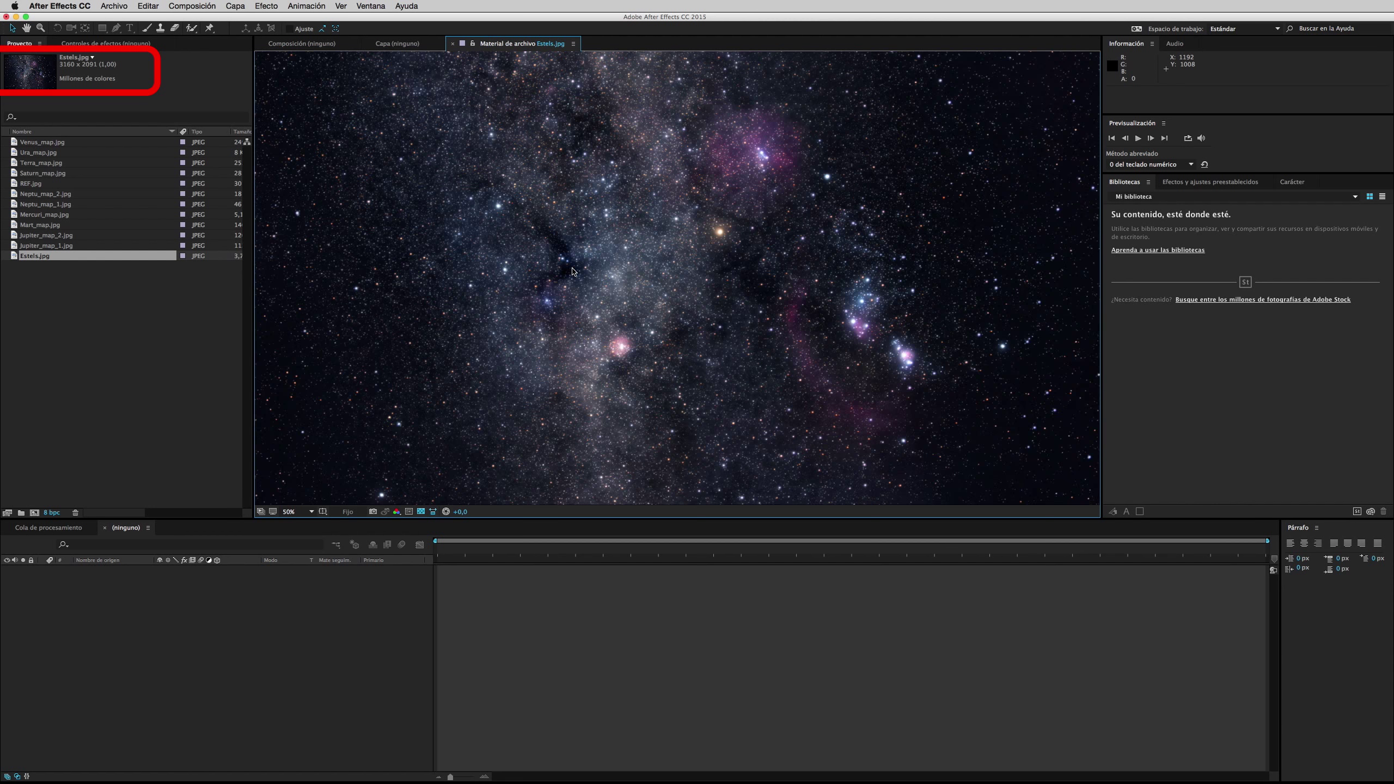
{"action": "scroll", "coordinate": [572, 271], "scroll_direction": "down", "scroll_amount": 2}
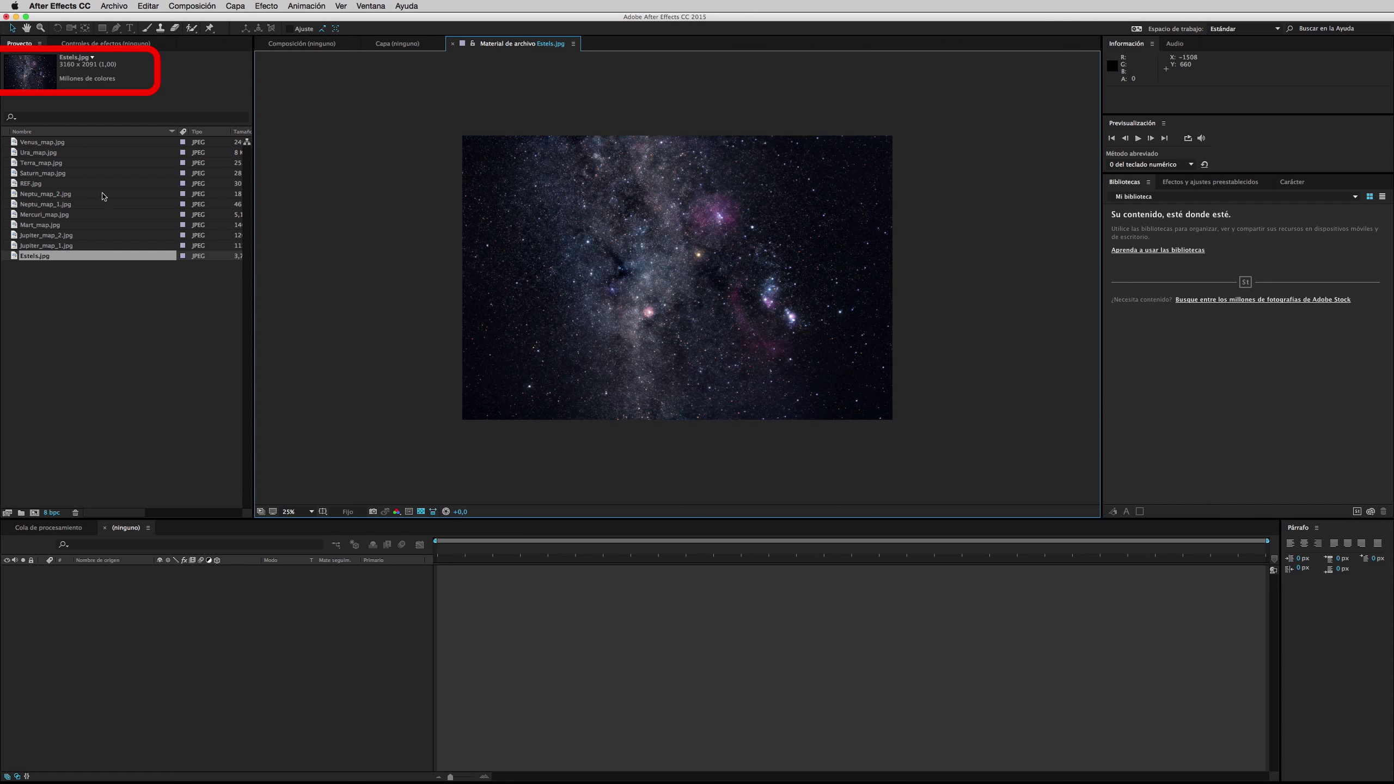
{"action": "left_click", "coordinate": [70, 286]}
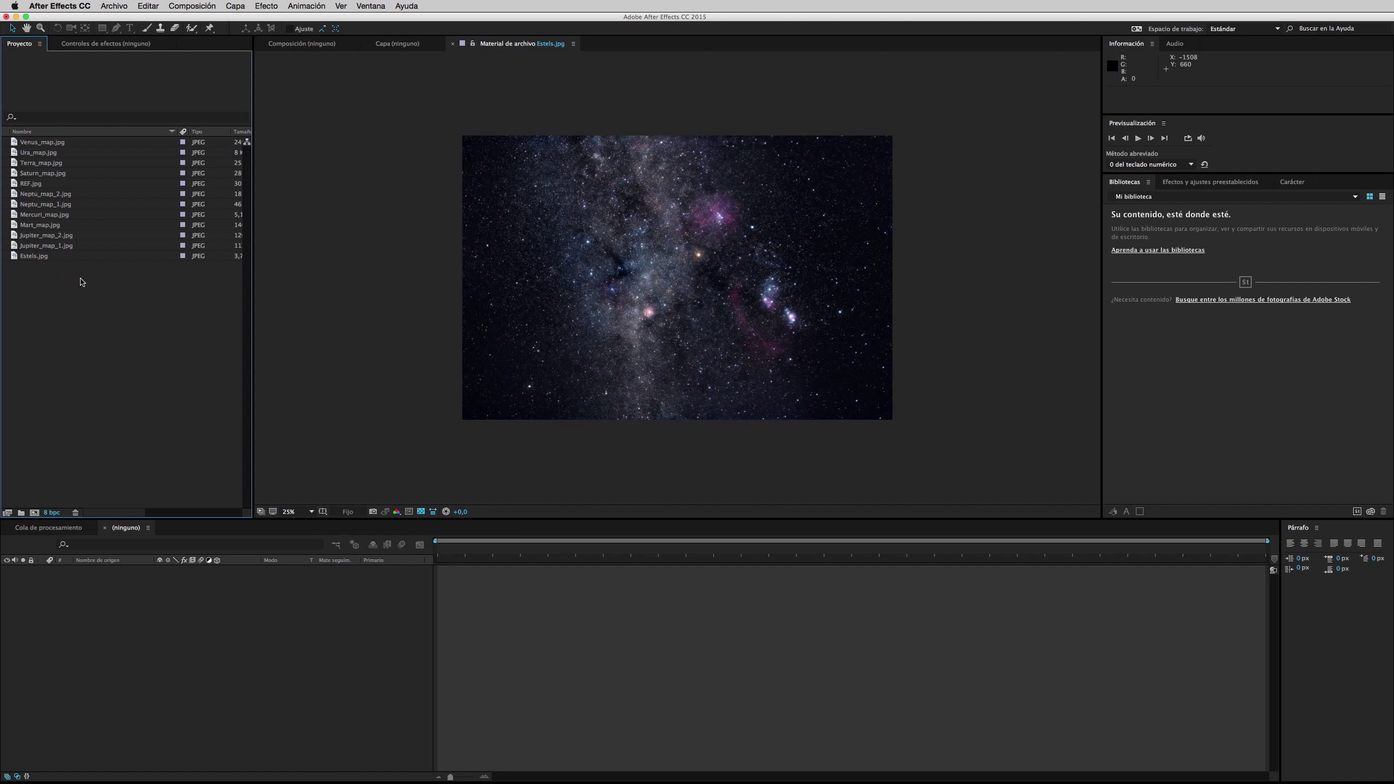
- Create Comp 1 from the HDTV 1080 25 preset at 1920×1080, 25 fps
{"action": "left_click", "coordinate": [206, 9]}
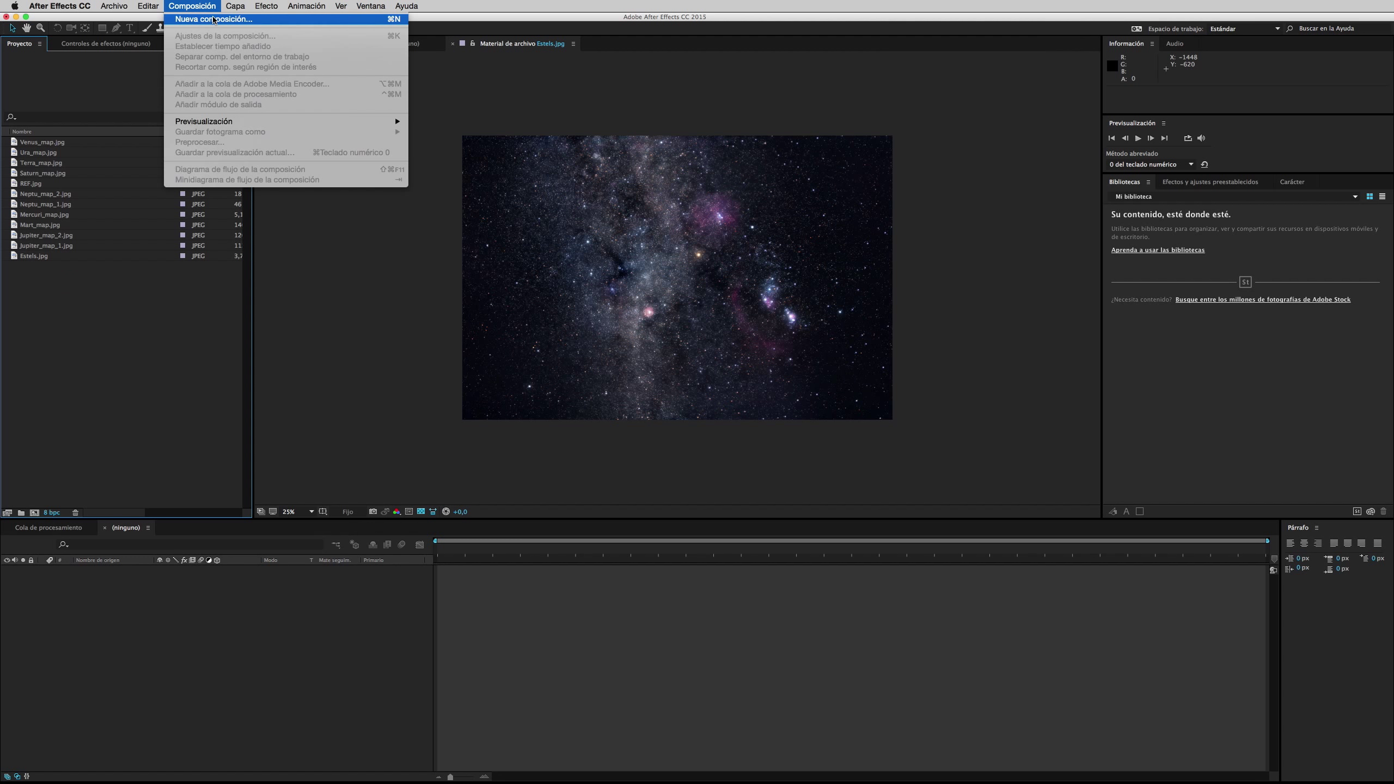
{"action": "left_click", "coordinate": [214, 20]}
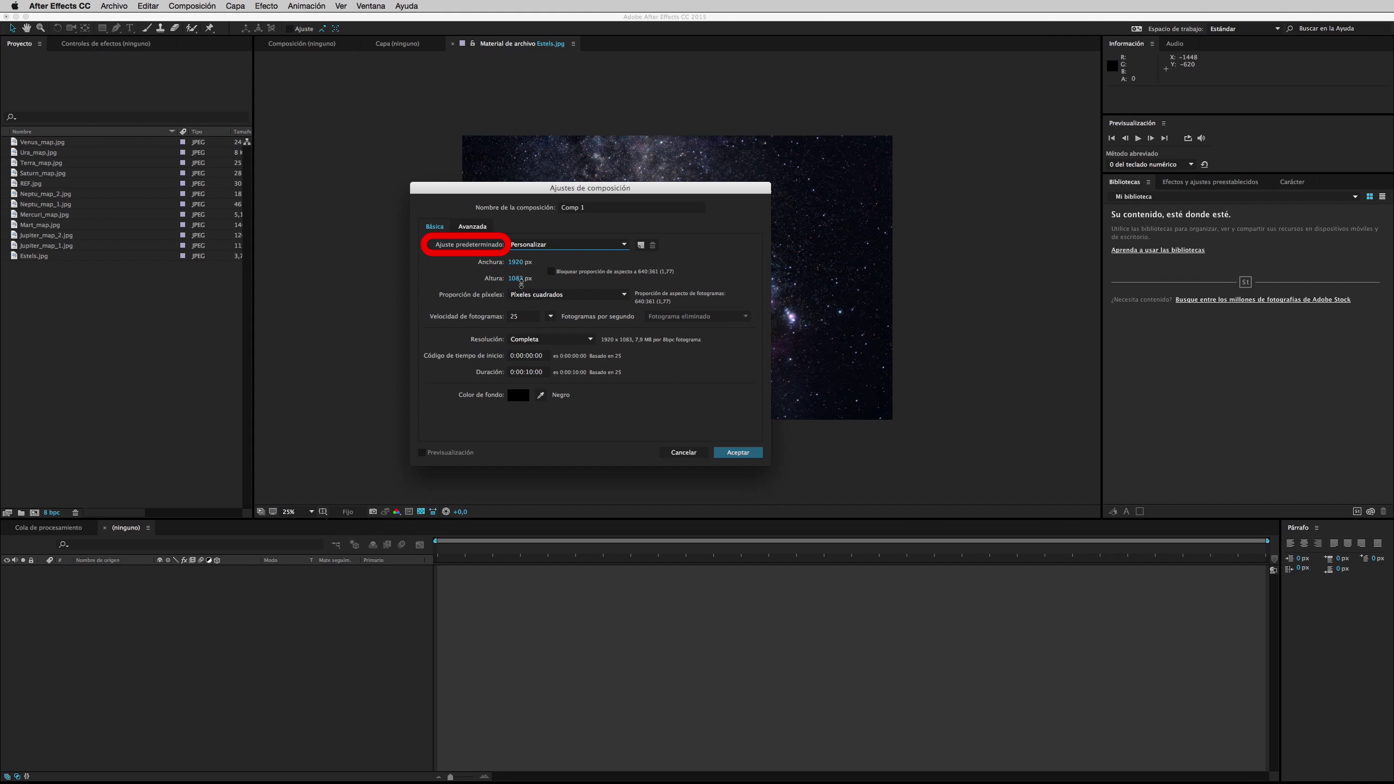
{"action": "left_click", "coordinate": [552, 244]}
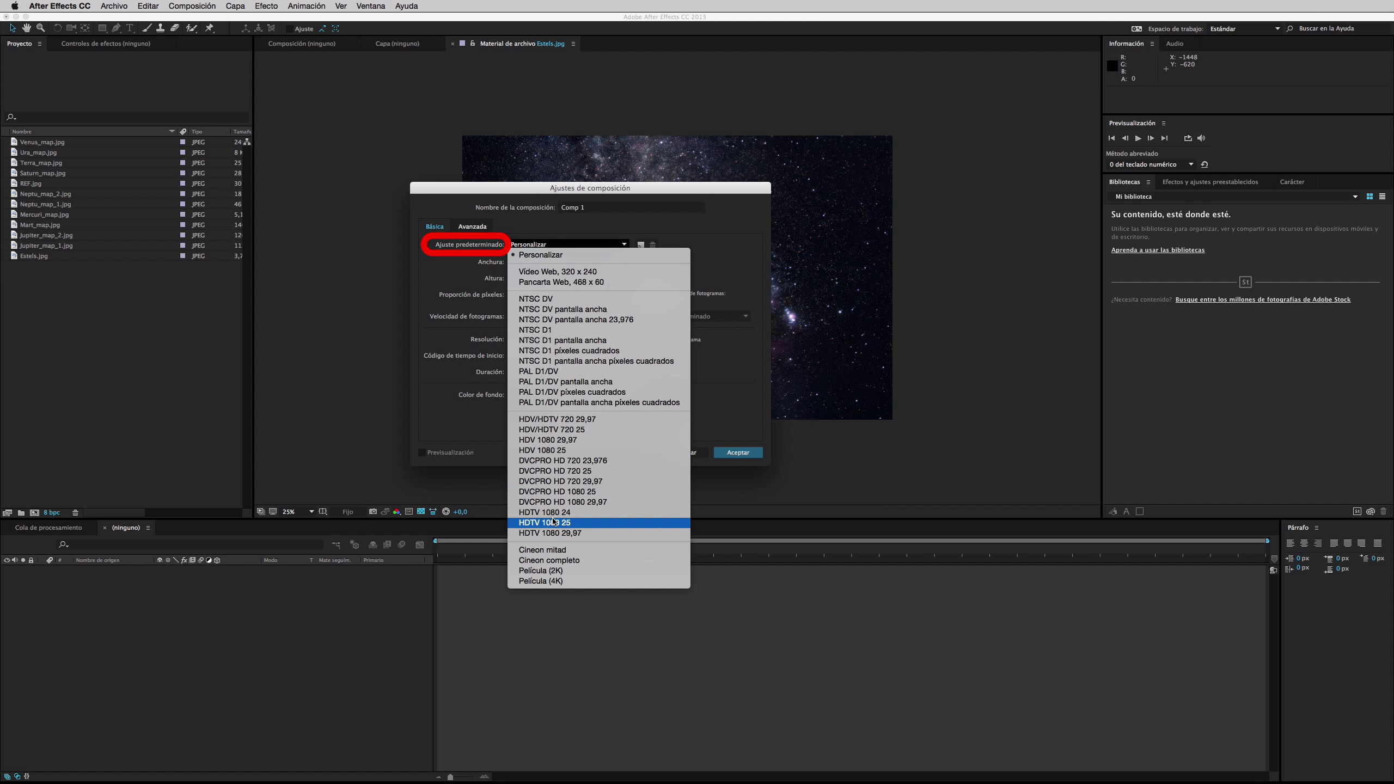
{"action": "left_click", "coordinate": [554, 524]}
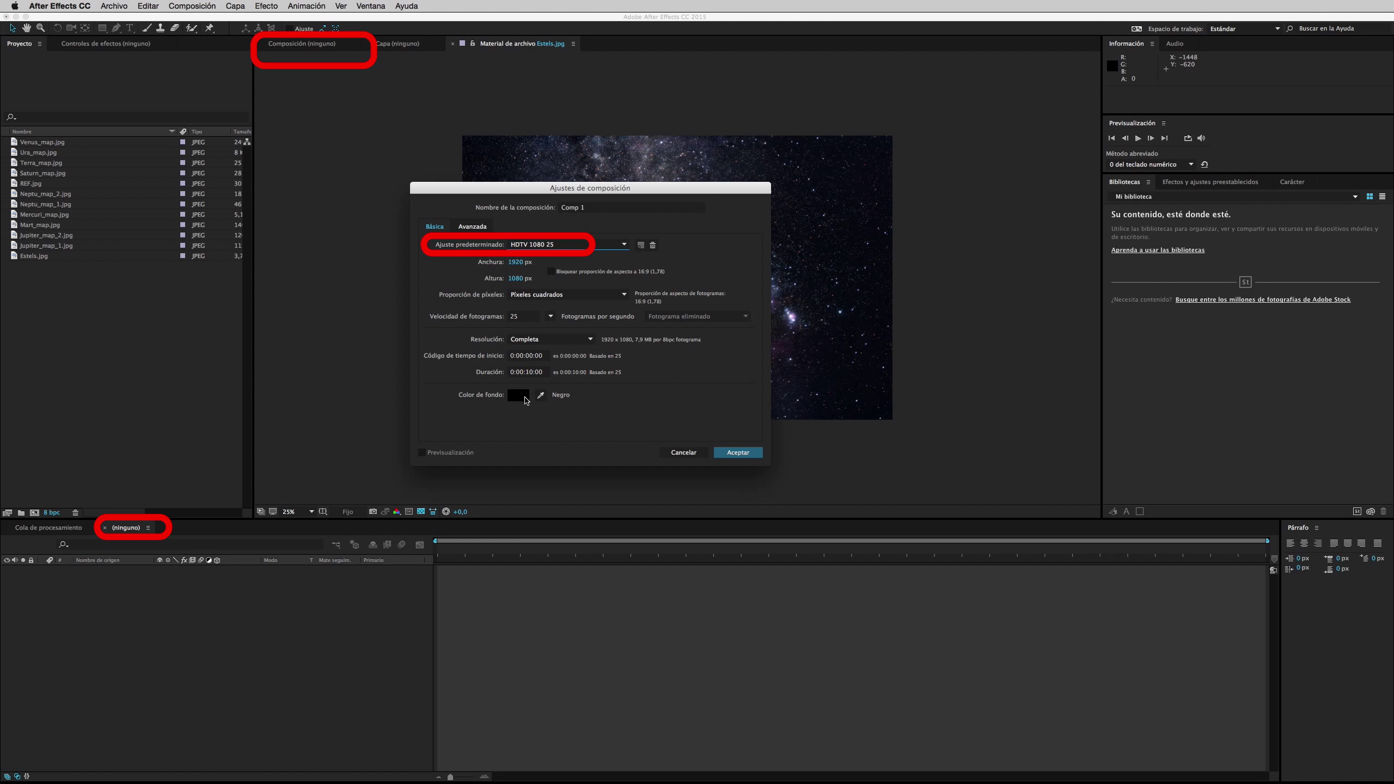
{"action": "key", "text": "Return"}
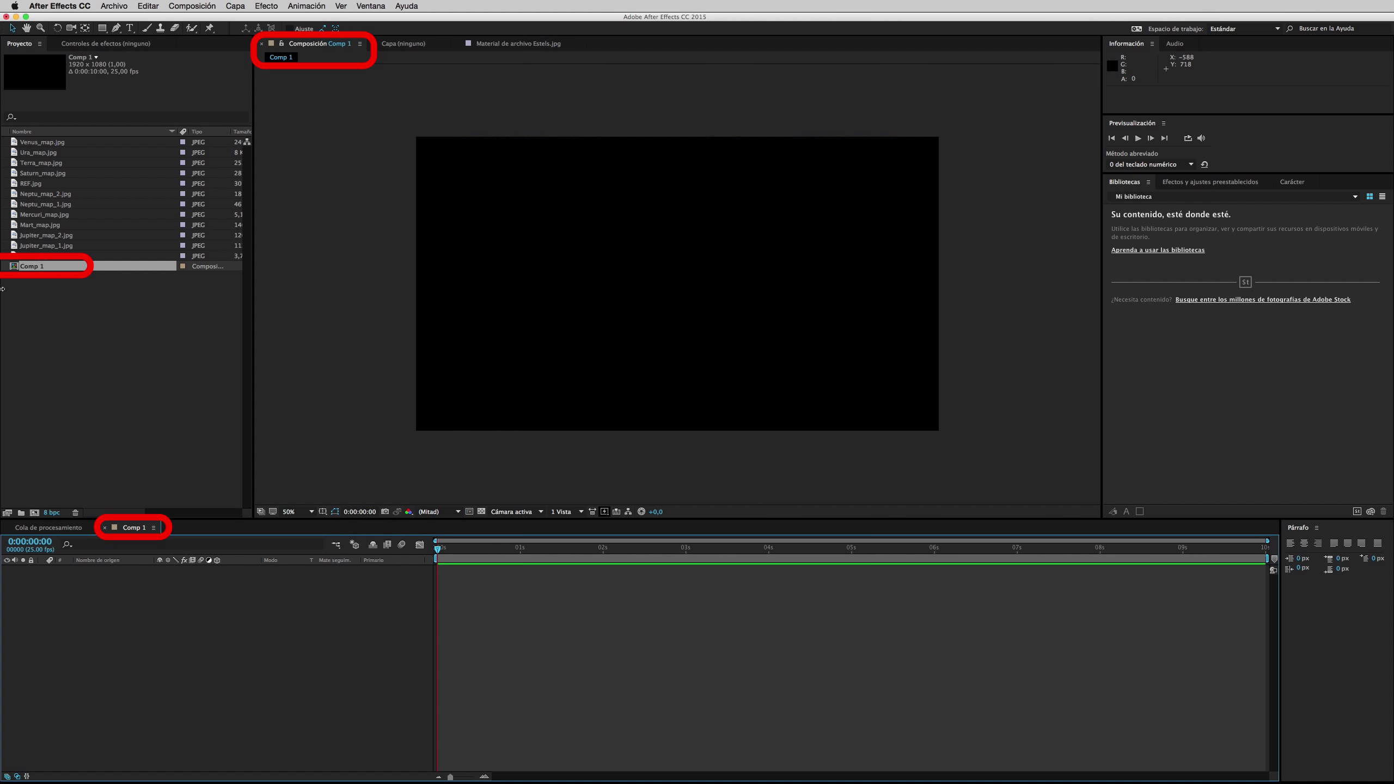
- Rename the Comp 1 composition to PLANETES from the Project panel
{"action": "right_click", "coordinate": [28, 267]}
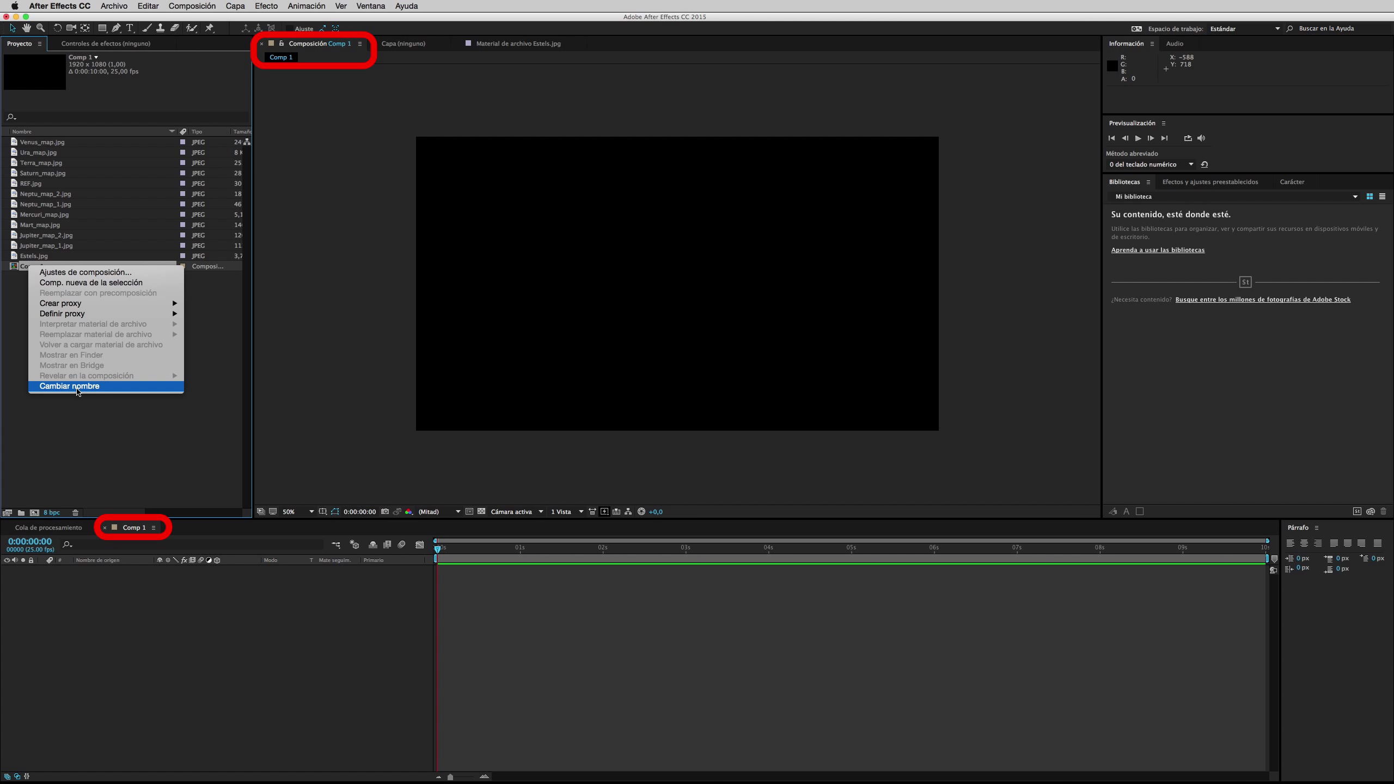
{"action": "left_click", "coordinate": [78, 387]}
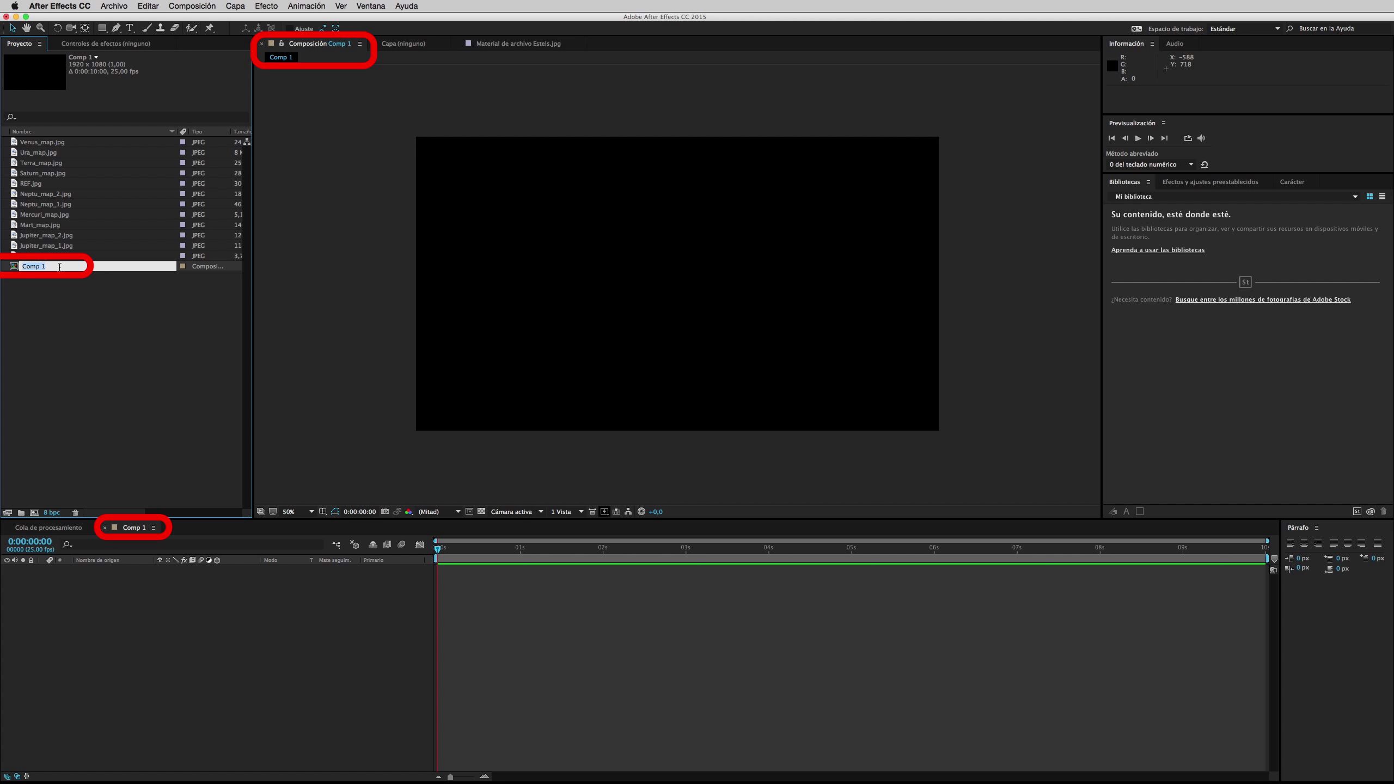
{"action": "type", "text": "PLANETE"}
{"action": "key", "text": "Return"}
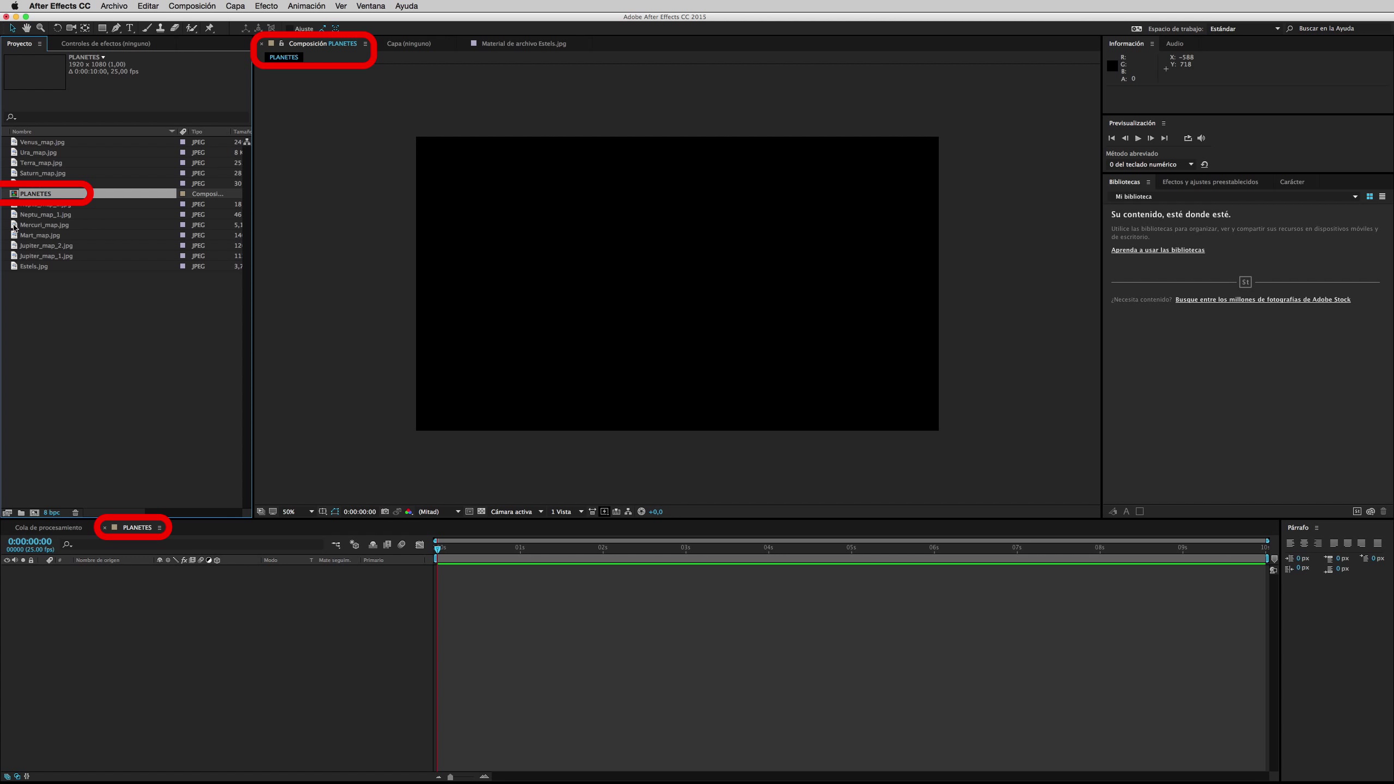
- Add Mercuri_map.jpg as a layer in PLANETES and apply the CC Sphere effect to it
{"action": "left_click_drag", "start_coordinate": [14, 226], "coordinate": [88, 567]}
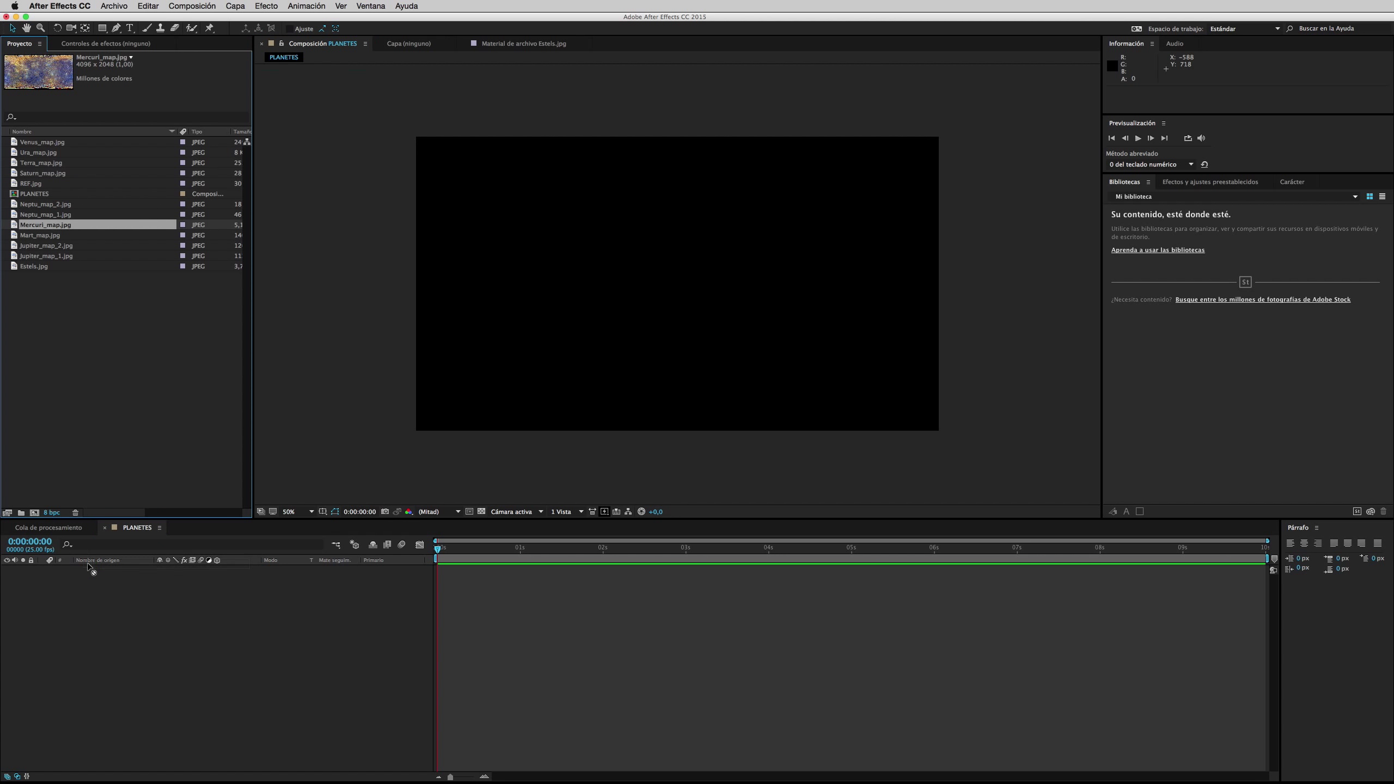
{"action": "left_click_drag", "start_coordinate": [88, 567], "coordinate": [88, 569]}
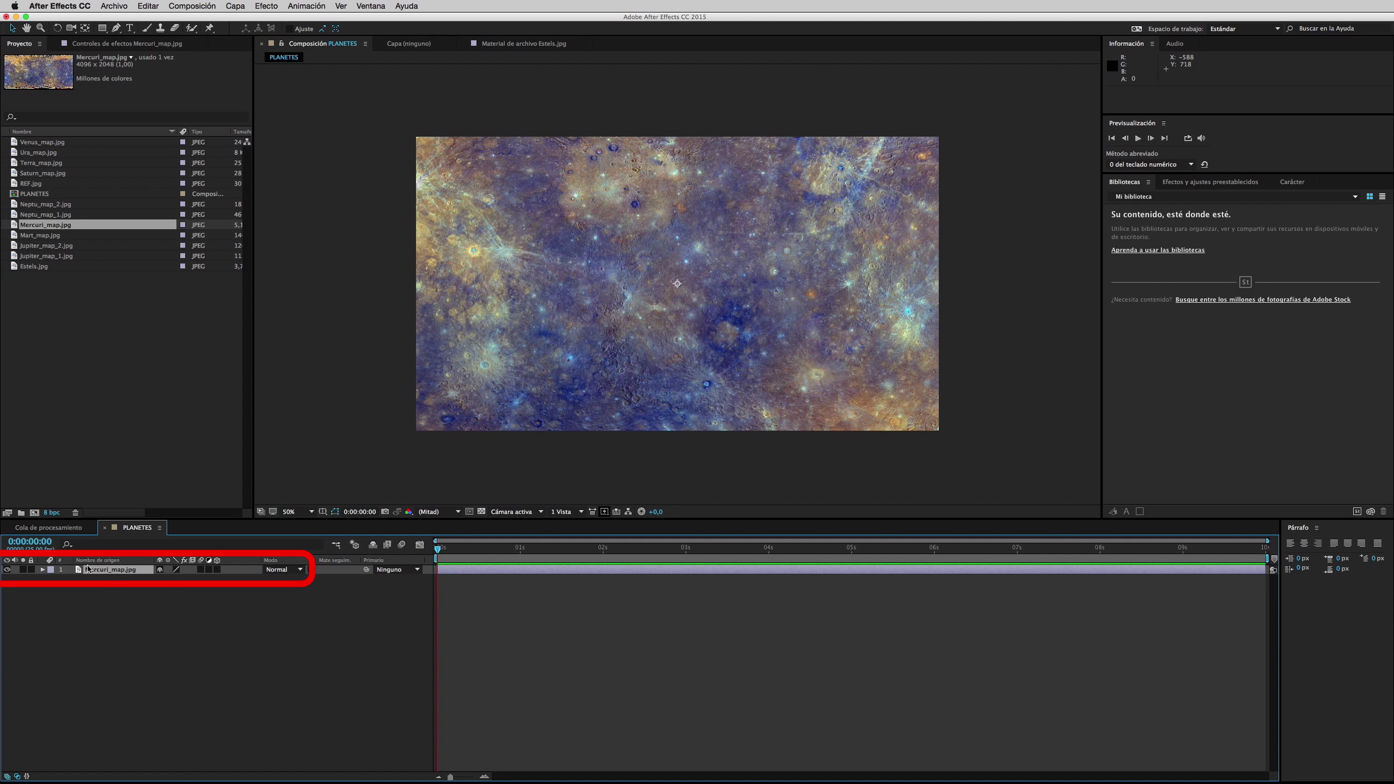
{"action": "mouse_move", "coordinate": [437, 548]}
{"action": "left_mouse_down"}
{"action": "mouse_move", "coordinate": [1264, 547]}
{"action": "mouse_move", "coordinate": [386, 597]}
{"action": "left_mouse_up"}
{"action": "left_click", "coordinate": [270, 7]}
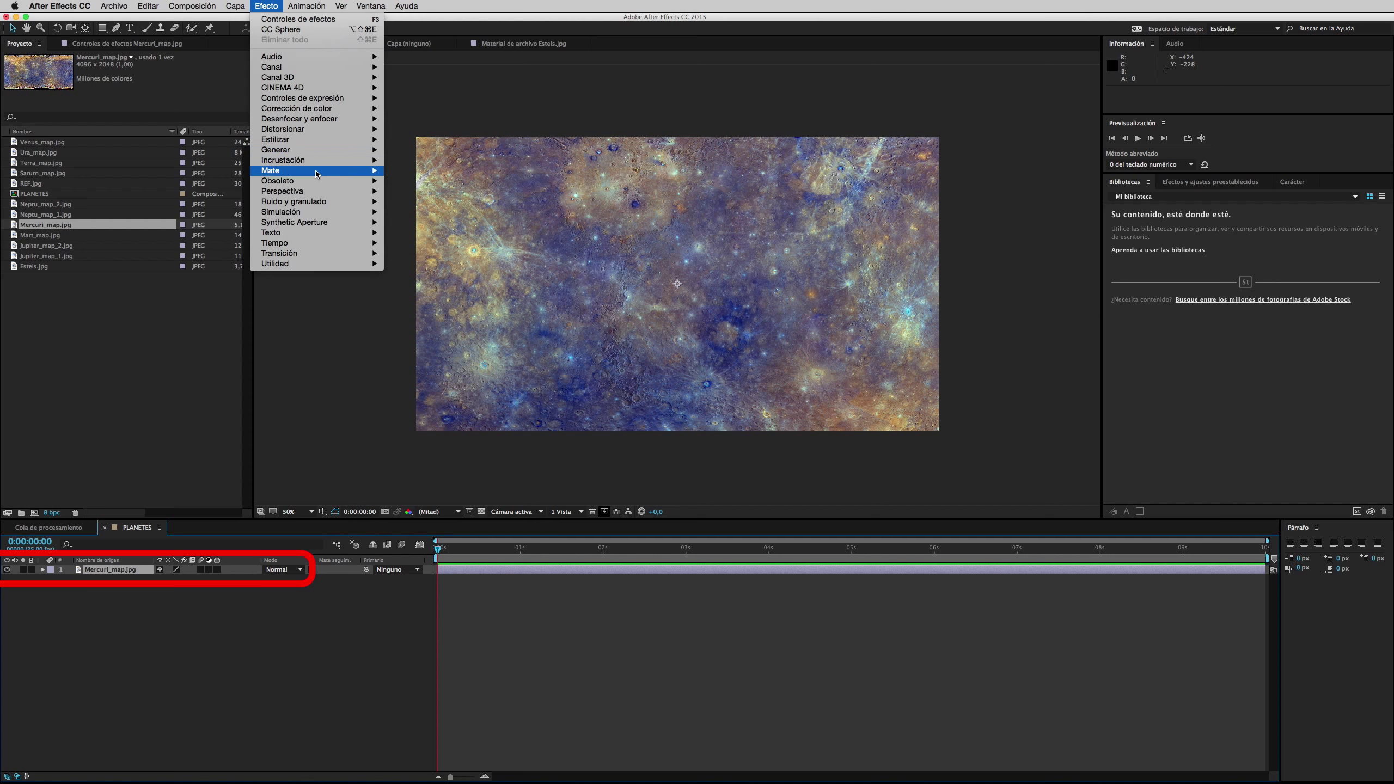
{"action": "mouse_move", "coordinate": [319, 193]}
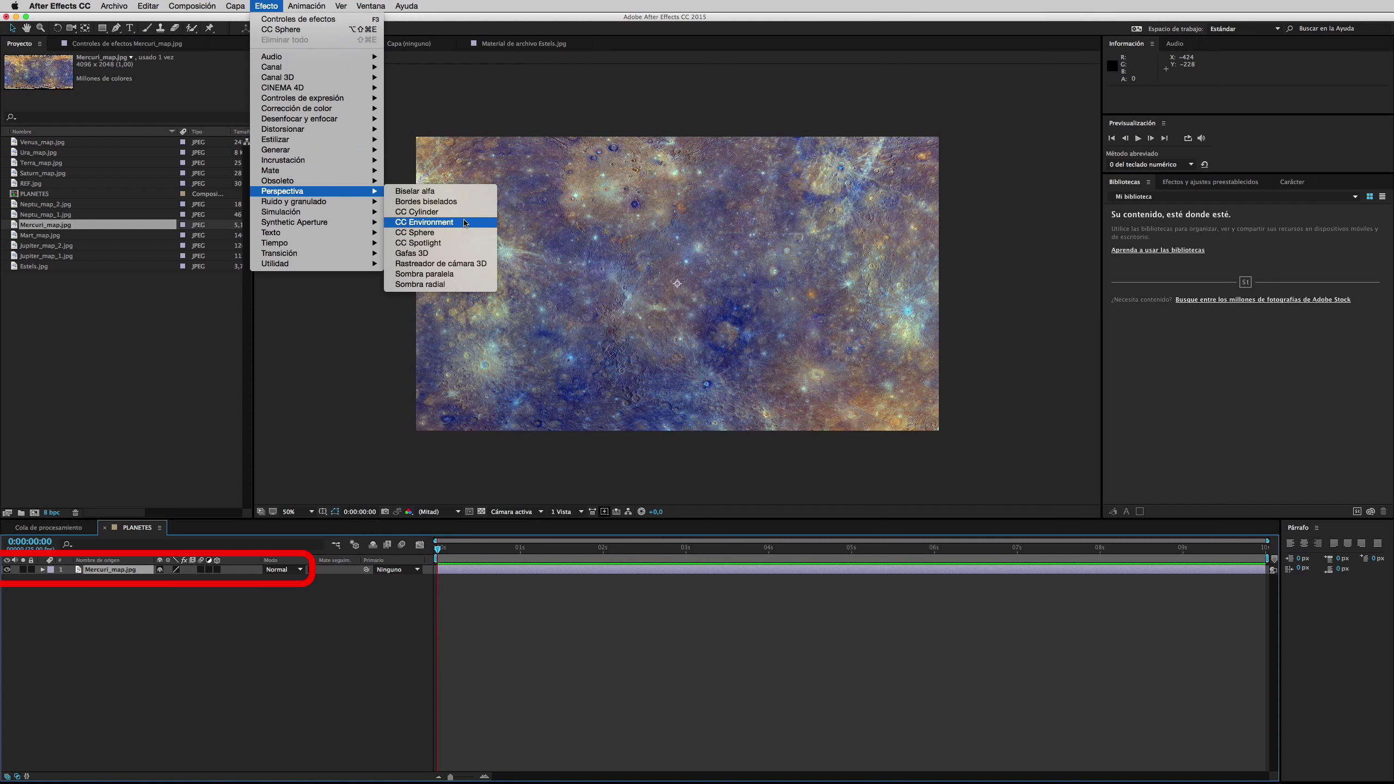
{"action": "left_click", "coordinate": [490, 235]}
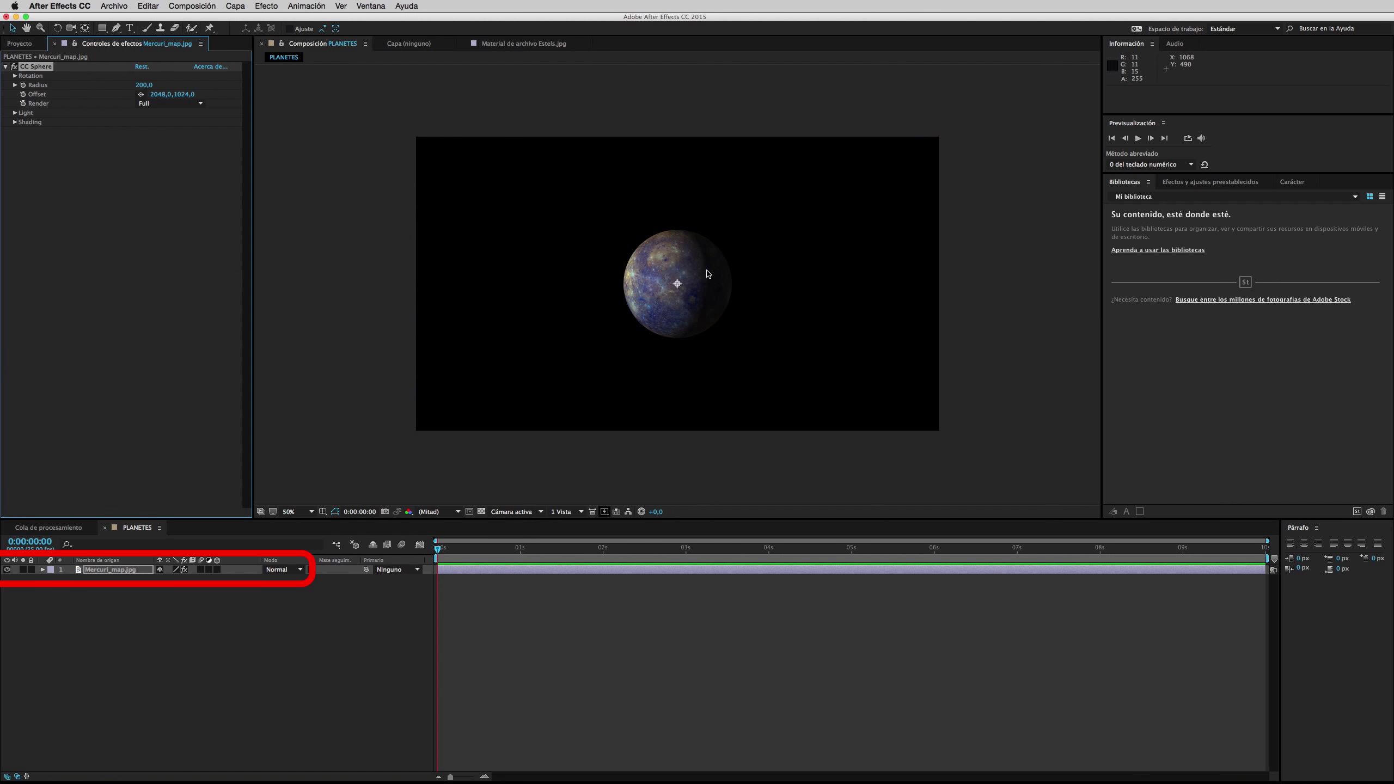
- Set the Mercury layer's CC Sphere Light Direction to 45°
{"action": "key", "text": "period"}
{"action": "key", "text": "period"}
{"action": "left_click", "coordinate": [42, 570]}
{"action": "left_click", "coordinate": [52, 579]}
{"action": "left_click", "coordinate": [61, 588]}
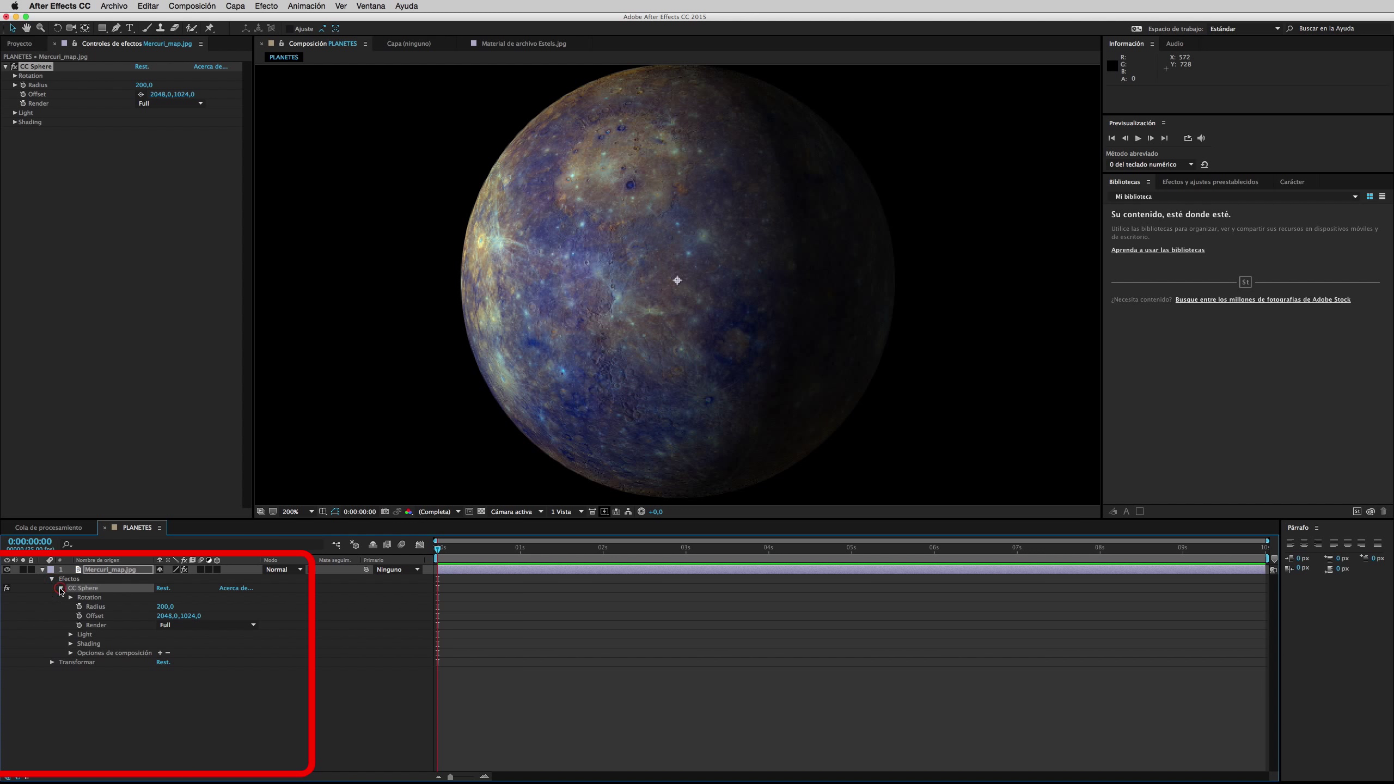
{"action": "left_click", "coordinate": [71, 635]}
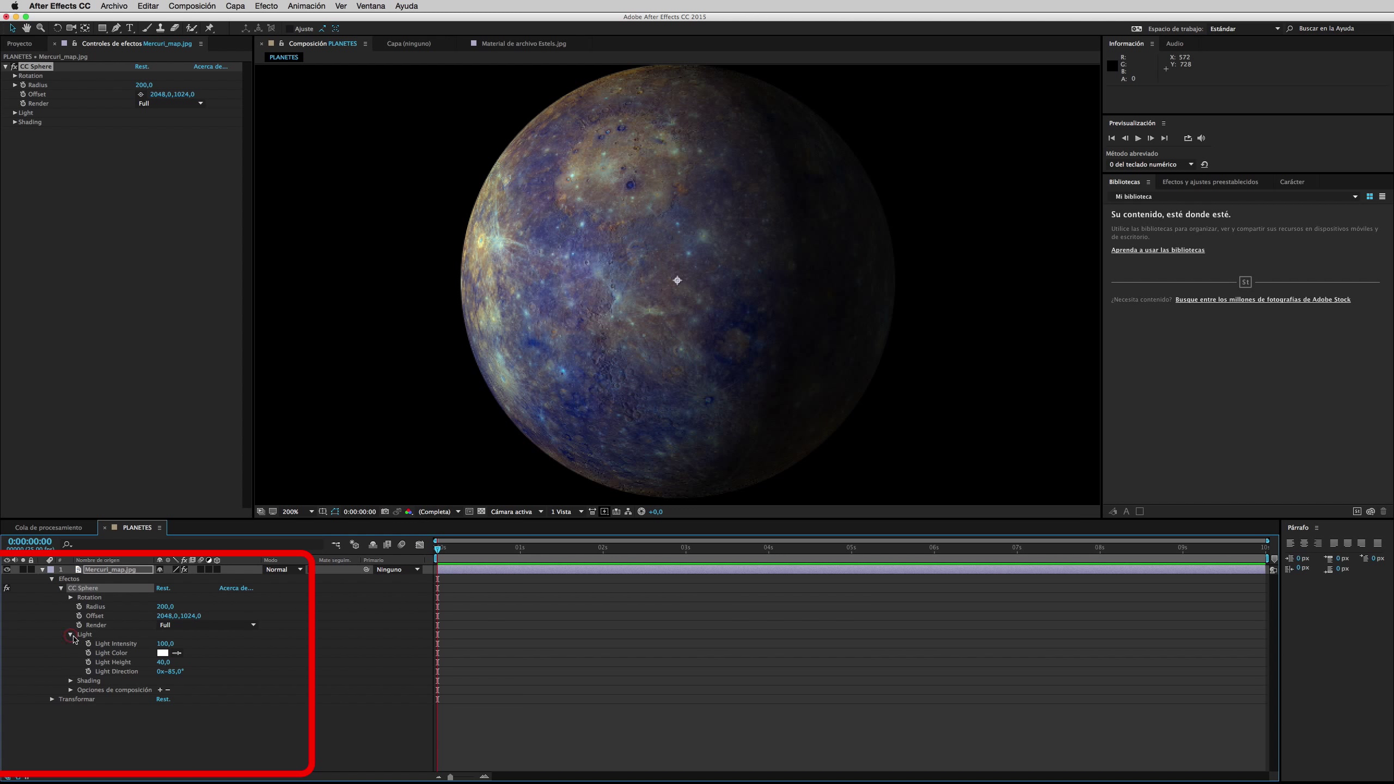
{"action": "left_click", "coordinate": [174, 671]}
{"action": "type", "text": "45"}
{"action": "key", "text": "Return"}
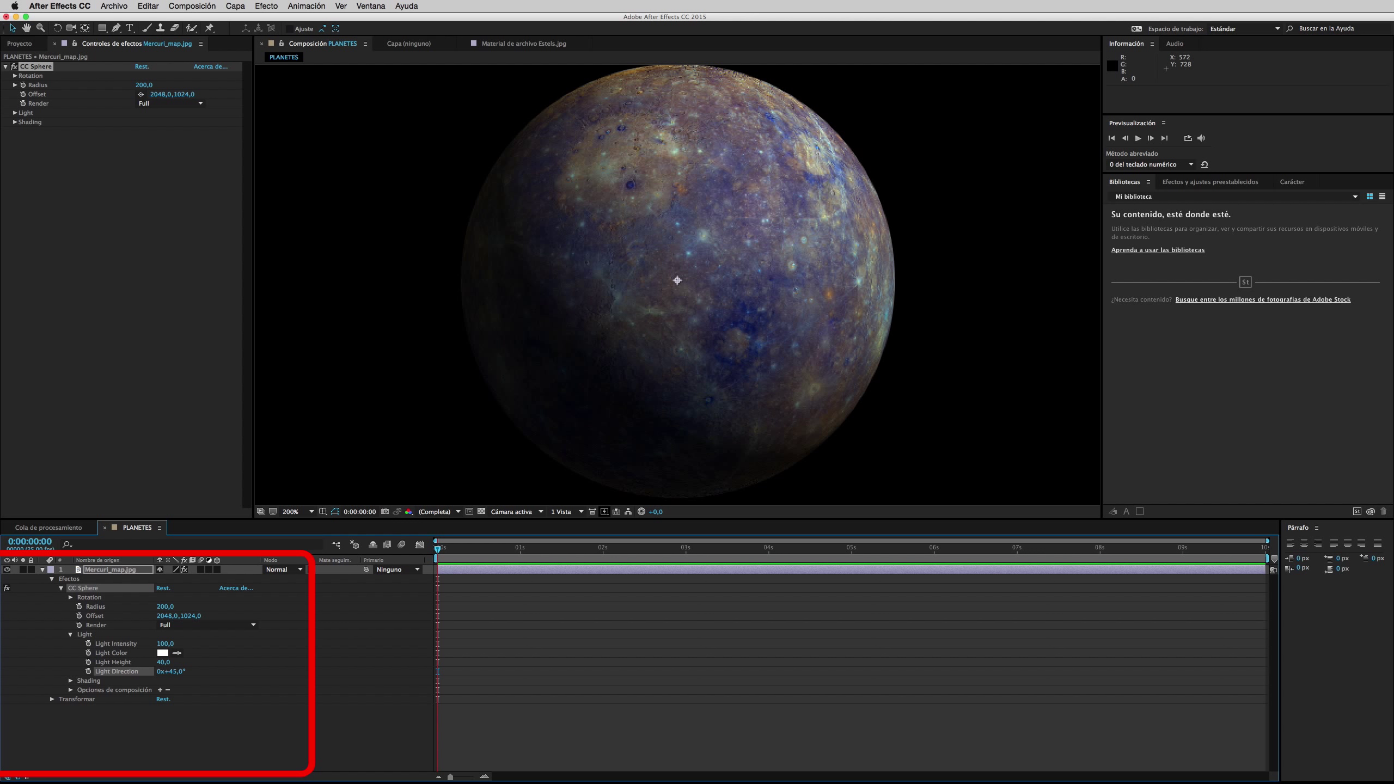
- Scrub through time to check the lit sphere and reveal its Shading and Rotation settings
{"action": "left_click", "coordinate": [70, 681]}
{"action": "mouse_move", "coordinate": [165, 718]}
{"action": "left_mouse_down"}
{"action": "mouse_move", "coordinate": [242, 718]}
{"action": "mouse_move", "coordinate": [76, 730]}
{"action": "left_mouse_up"}
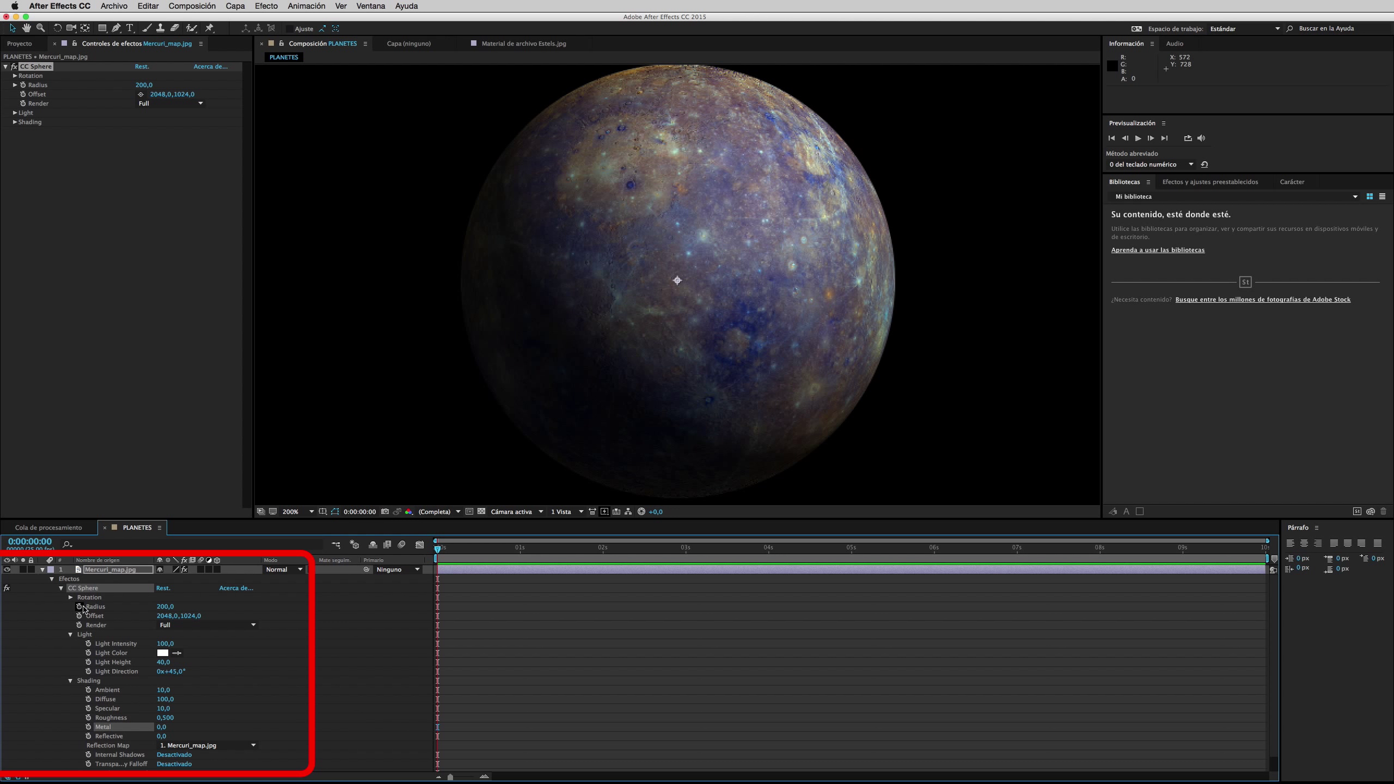
{"action": "left_click_drag", "start_coordinate": [438, 550], "coordinate": [1149, 549]}
{"action": "left_click_drag", "start_coordinate": [839, 549], "coordinate": [438, 548]}
{"action": "scroll", "coordinate": [385, 577], "scroll_direction": "down", "scroll_amount": 1}
{"action": "scroll", "coordinate": [370, 596], "scroll_direction": "up", "scroll_amount": 1}
{"action": "left_click", "coordinate": [70, 598]}
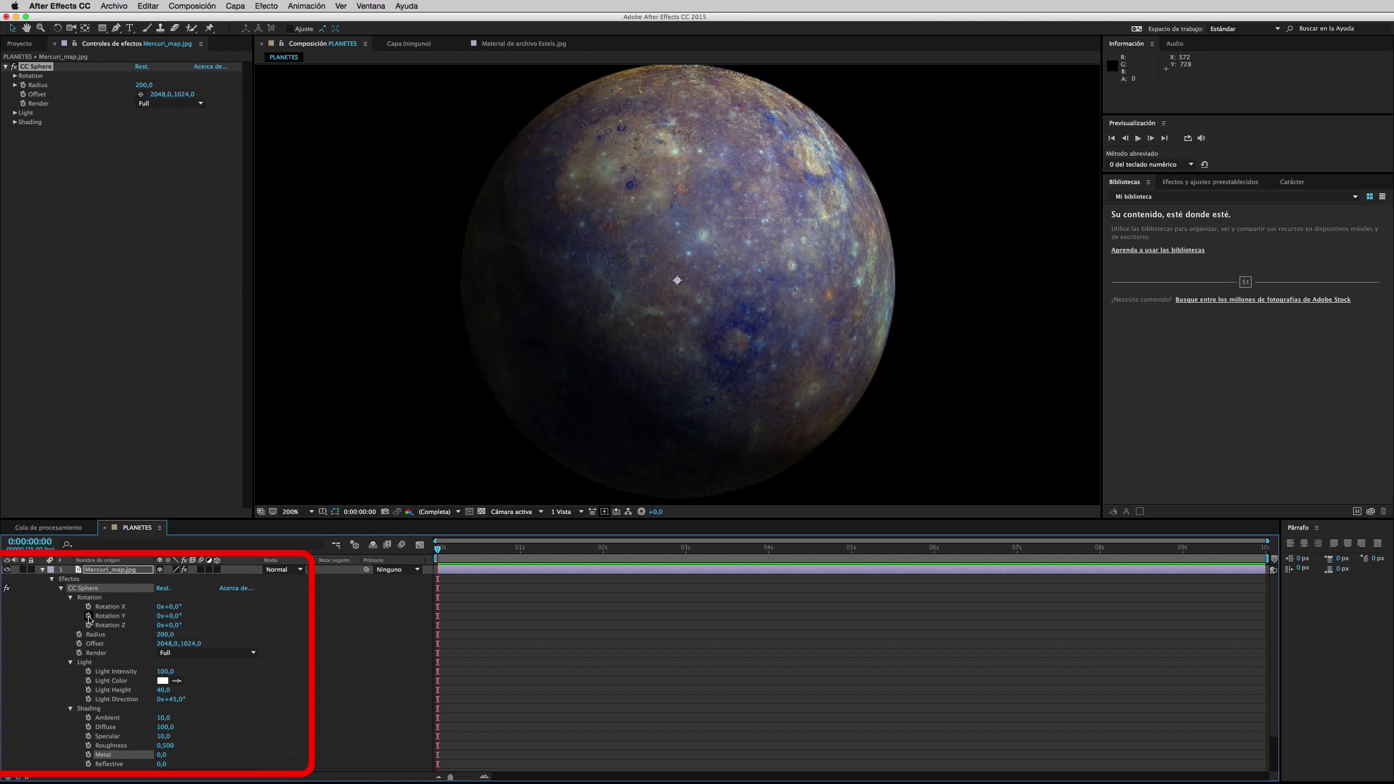
- Keyframe Rotation Y from 0x+0,0° at the start to 1x+0,0° at the end
{"action": "left_click", "coordinate": [88, 616]}
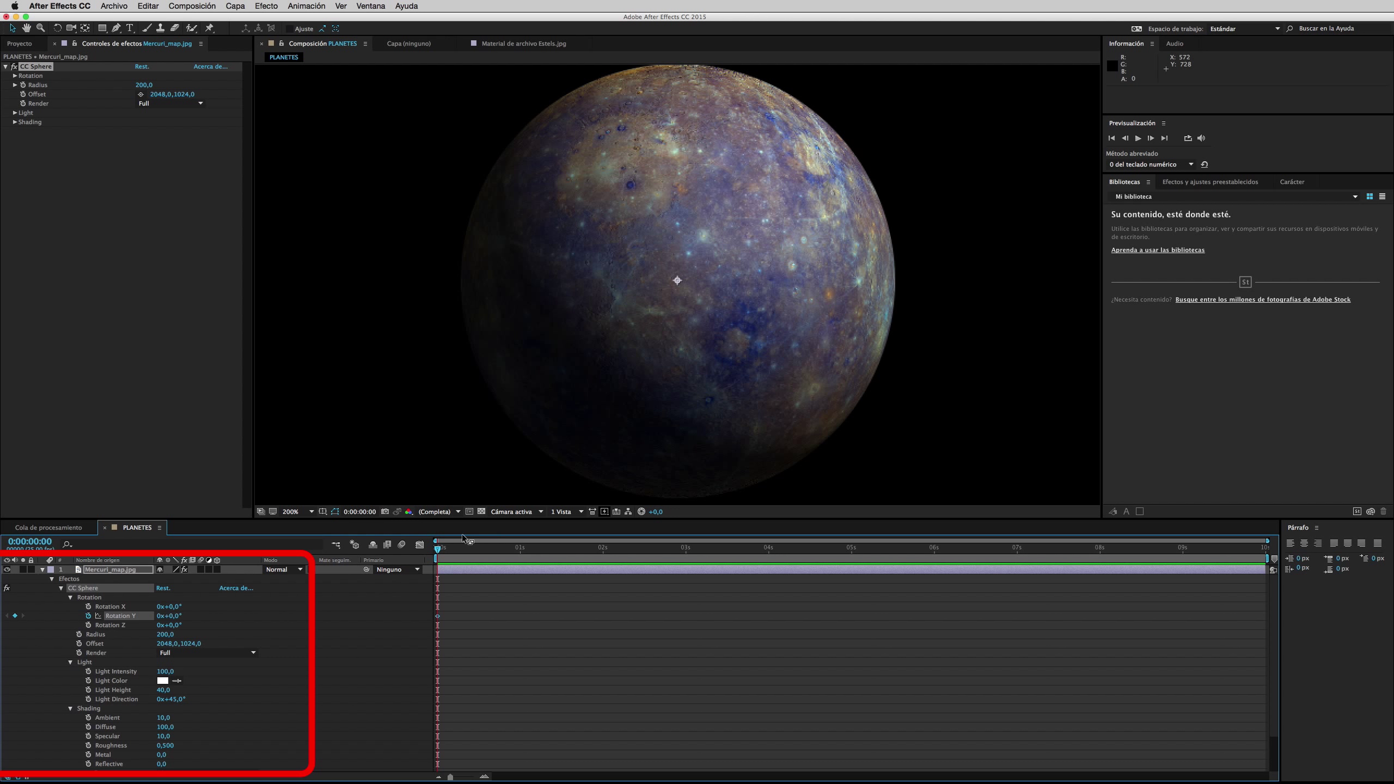
{"action": "mouse_move", "coordinate": [439, 550]}
{"action": "left_mouse_down"}
{"action": "mouse_move", "coordinate": [937, 588]}
{"action": "mouse_move", "coordinate": [1285, 589]}
{"action": "left_mouse_up"}
{"action": "left_click", "coordinate": [161, 616]}
{"action": "type", "text": "1"}
{"action": "key", "text": "Return"}
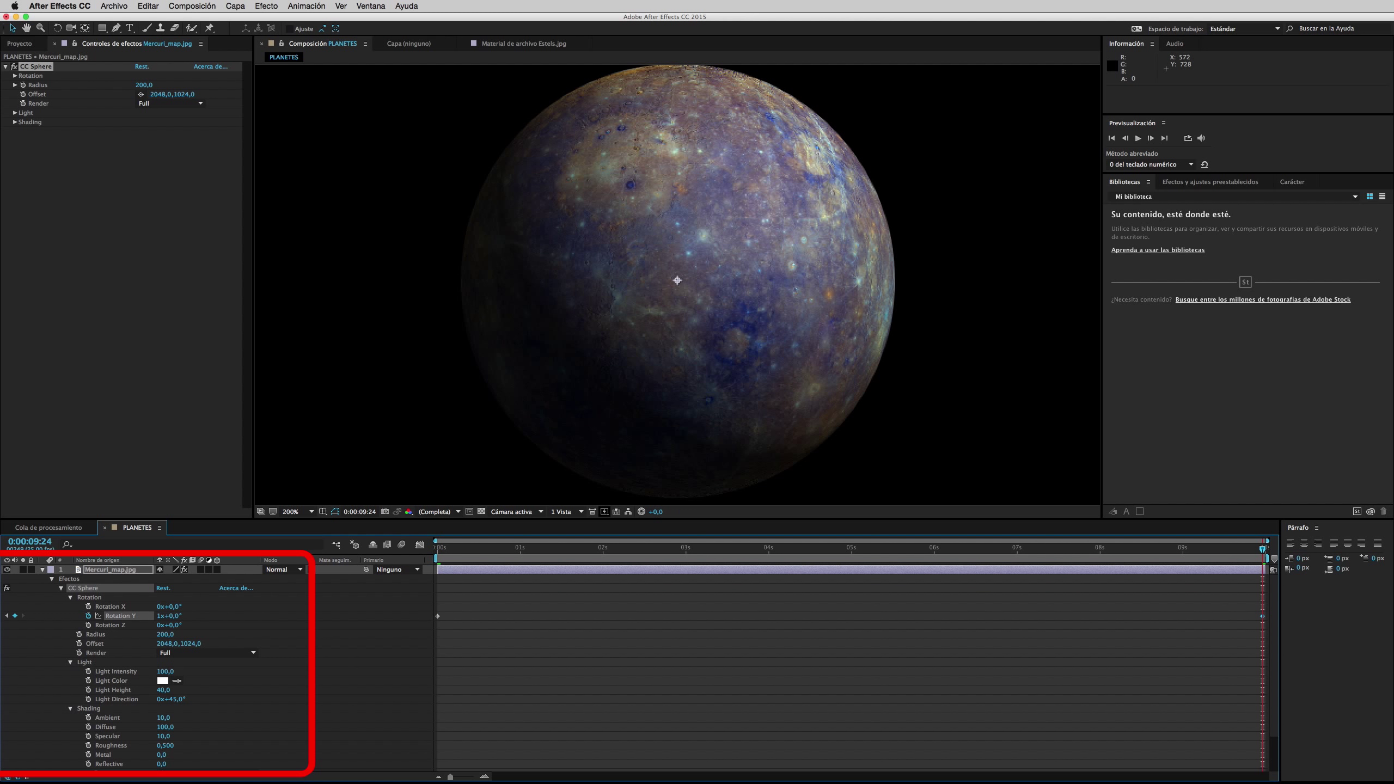
- Preview the spinning Mercury, then return to the start and collapse its properties
{"action": "scroll", "coordinate": [665, 224], "scroll_direction": "down", "scroll_amount": 3}
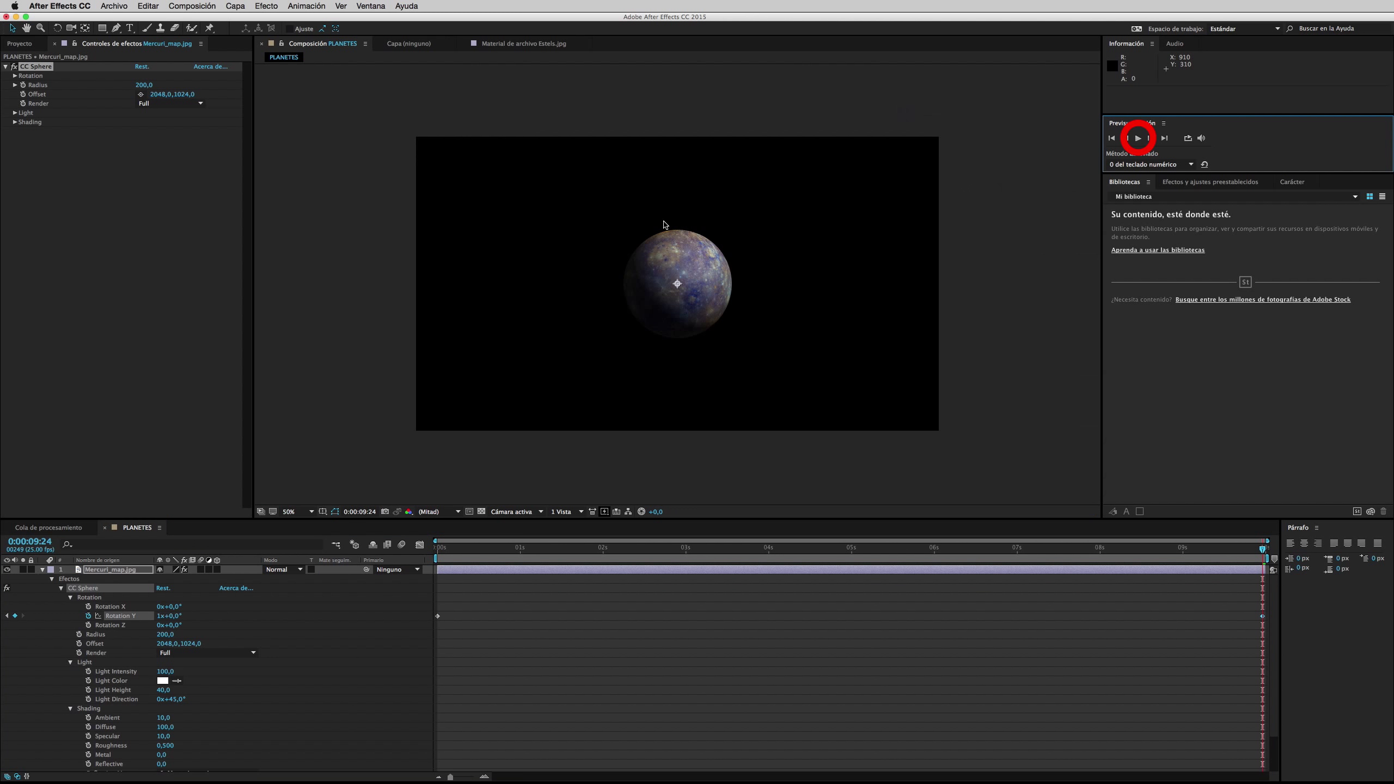
{"action": "left_click", "coordinate": [1137, 138]}
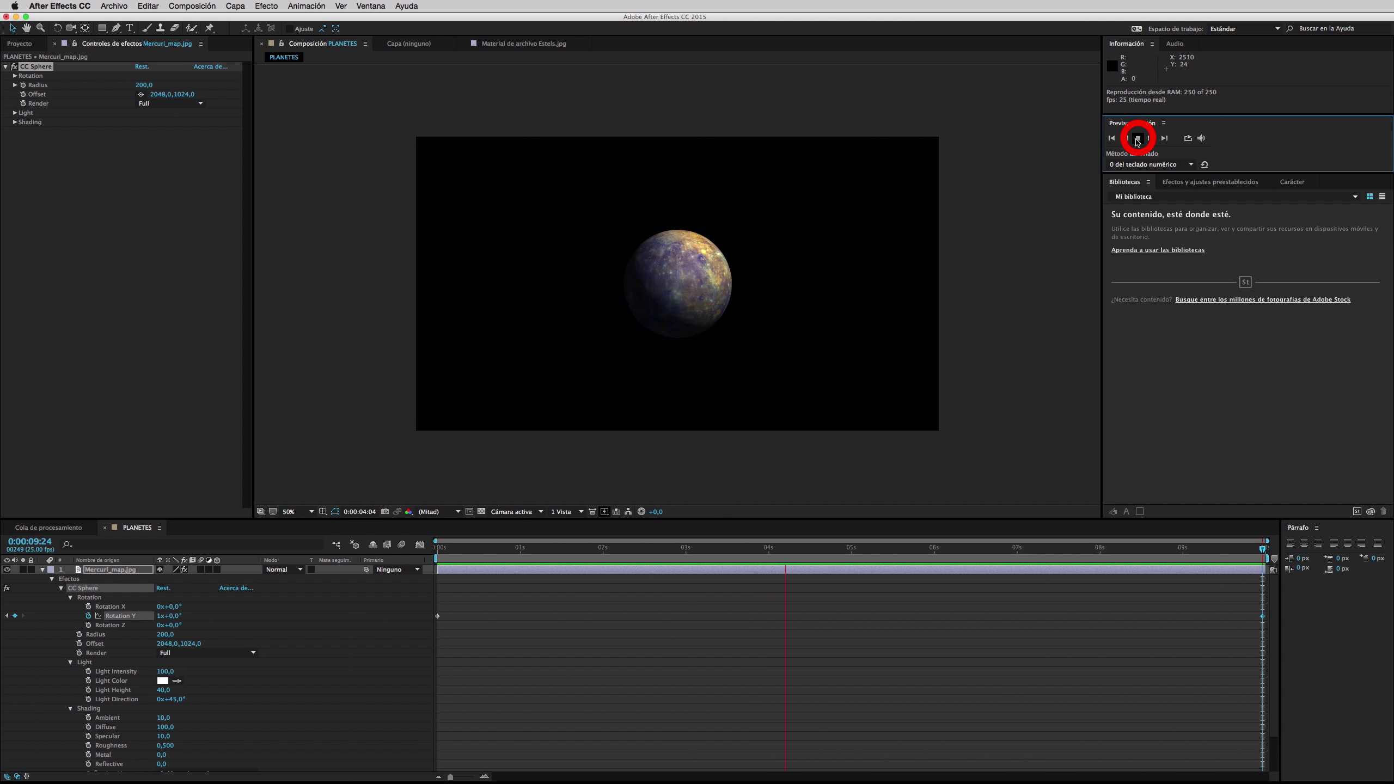
{"action": "left_click", "coordinate": [1137, 139]}
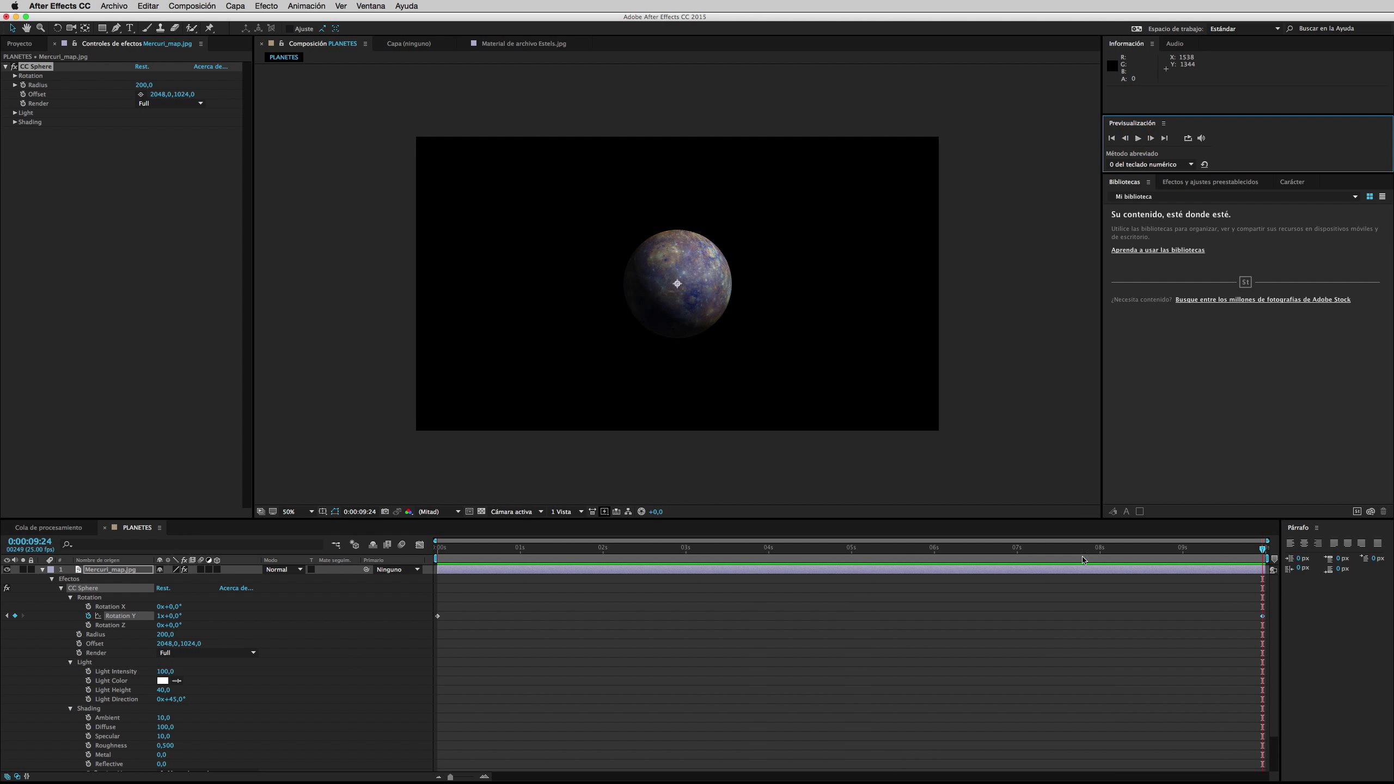
{"action": "left_click_drag", "start_coordinate": [1121, 554], "coordinate": [282, 545]}
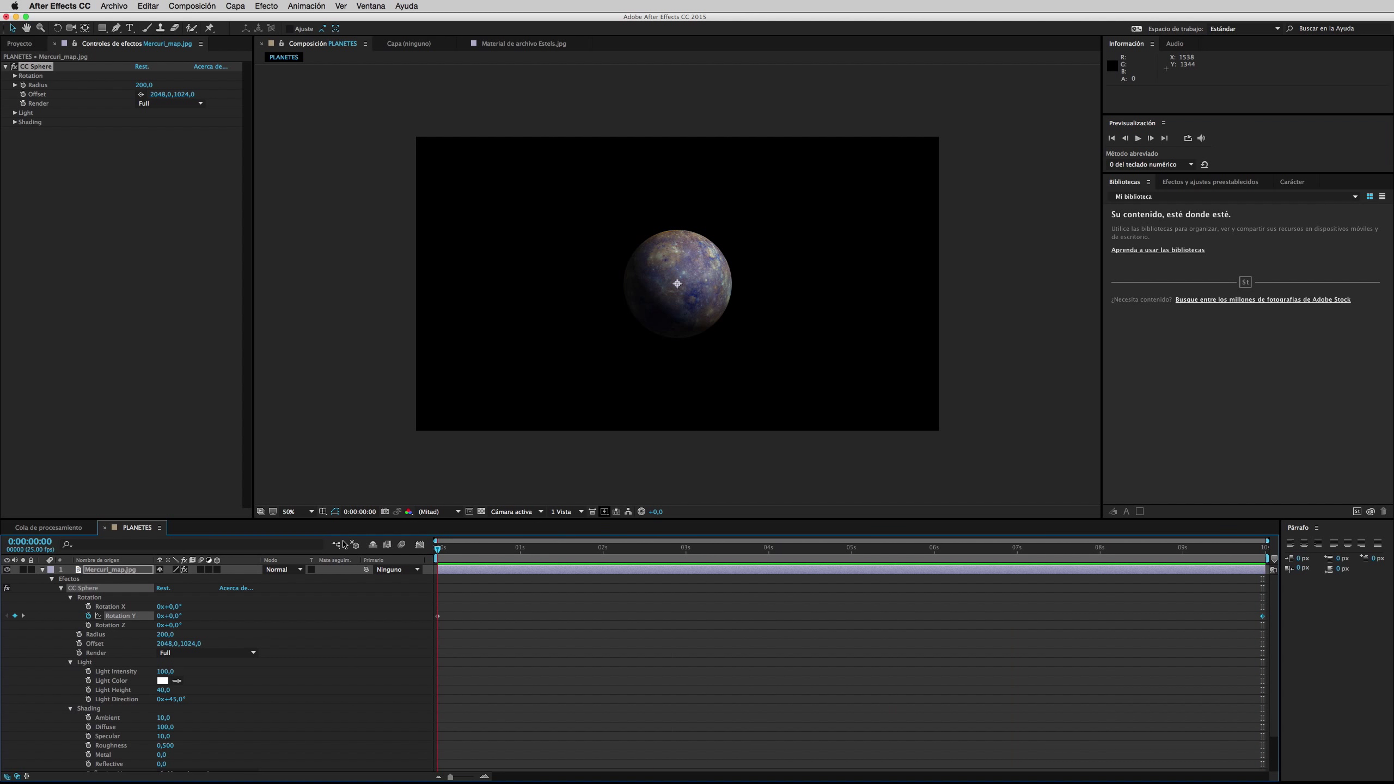
{"action": "left_click", "coordinate": [53, 579]}
- Add Venus_map.jpg as a new top layer and apply CC Sphere to it
{"action": "left_click", "coordinate": [19, 44]}
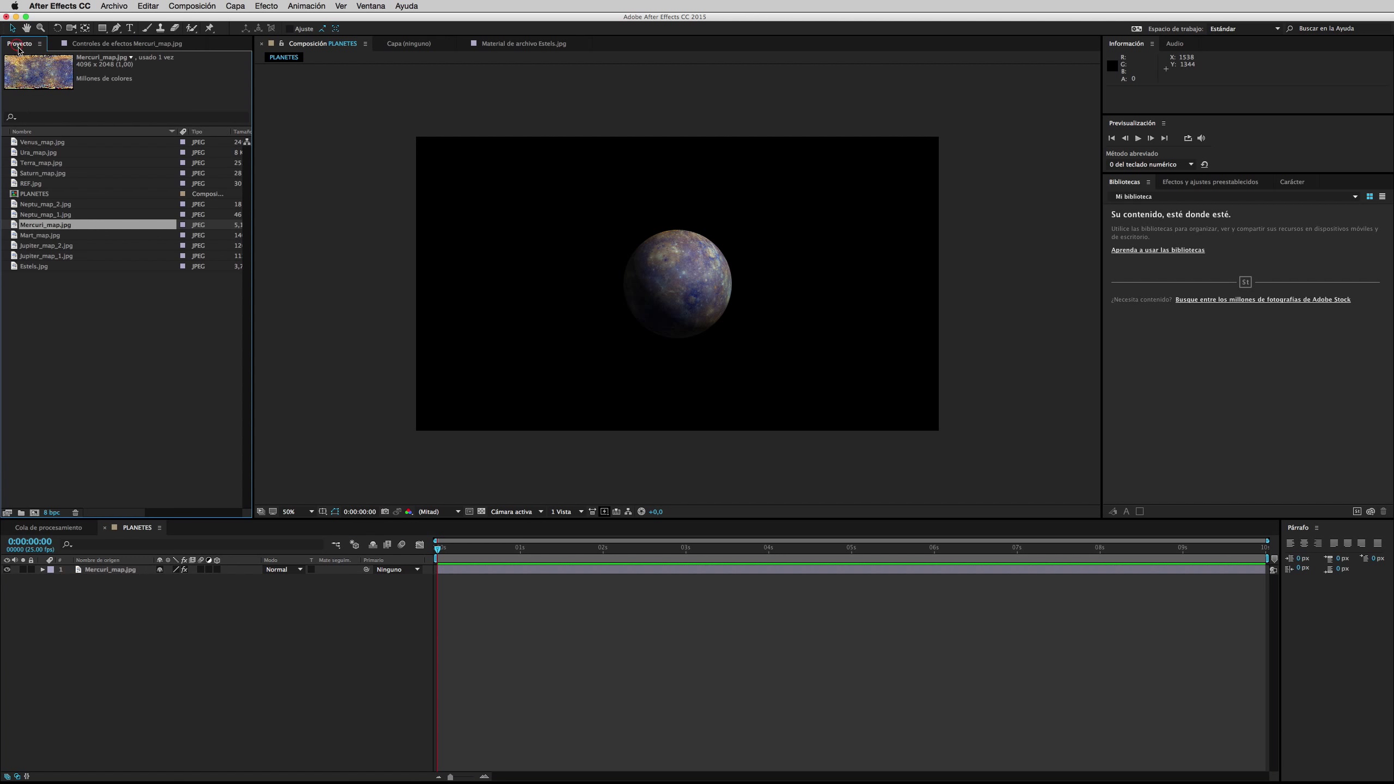
{"action": "left_click_drag", "start_coordinate": [11, 144], "coordinate": [78, 570]}
{"action": "left_click", "coordinate": [266, 5]}
{"action": "mouse_move", "coordinate": [303, 192]}
{"action": "left_click", "coordinate": [414, 233]}
- Move the Venus layer right to Position X 1176
{"action": "left_click", "coordinate": [43, 569]}
{"action": "left_click", "coordinate": [52, 588]}
{"action": "left_click_drag", "start_coordinate": [165, 606], "coordinate": [284, 611]}
{"action": "left_click", "coordinate": [52, 588]}
- Set Venus's CC Sphere Light Direction to 45°
{"action": "left_click", "coordinate": [52, 579]}
{"action": "left_click", "coordinate": [61, 589]}
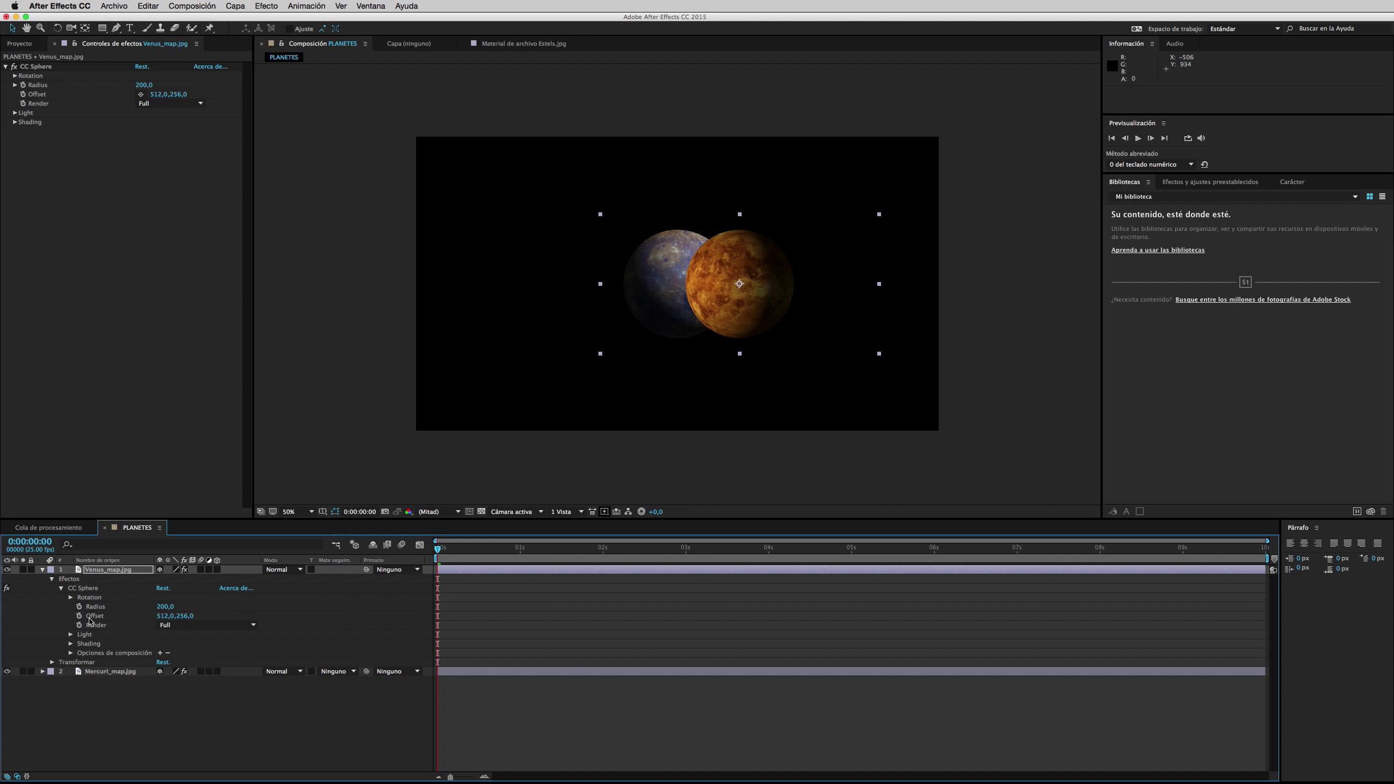
{"action": "left_click", "coordinate": [70, 635]}
{"action": "left_click", "coordinate": [175, 671]}
{"action": "type", "text": "45"}
{"action": "key", "text": "Return"}
{"action": "left_click", "coordinate": [71, 680]}
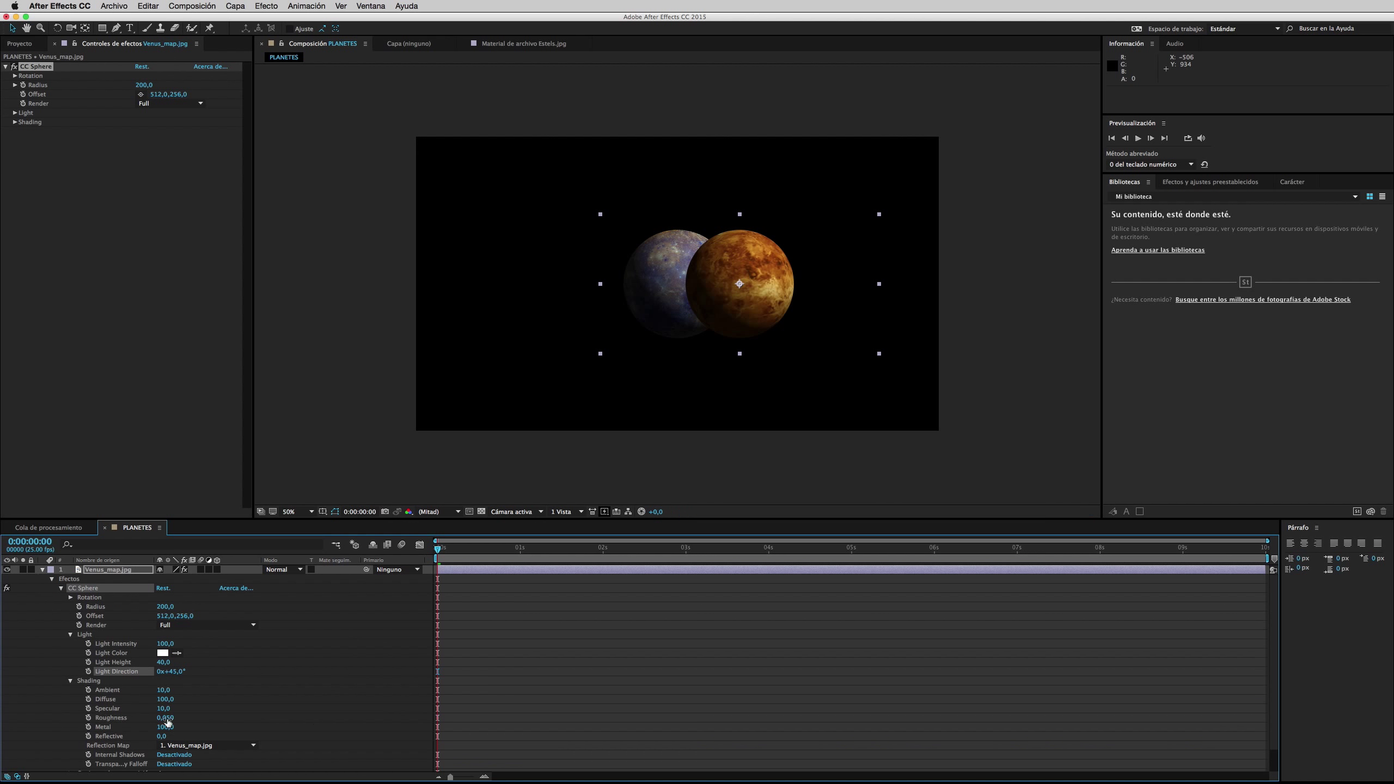
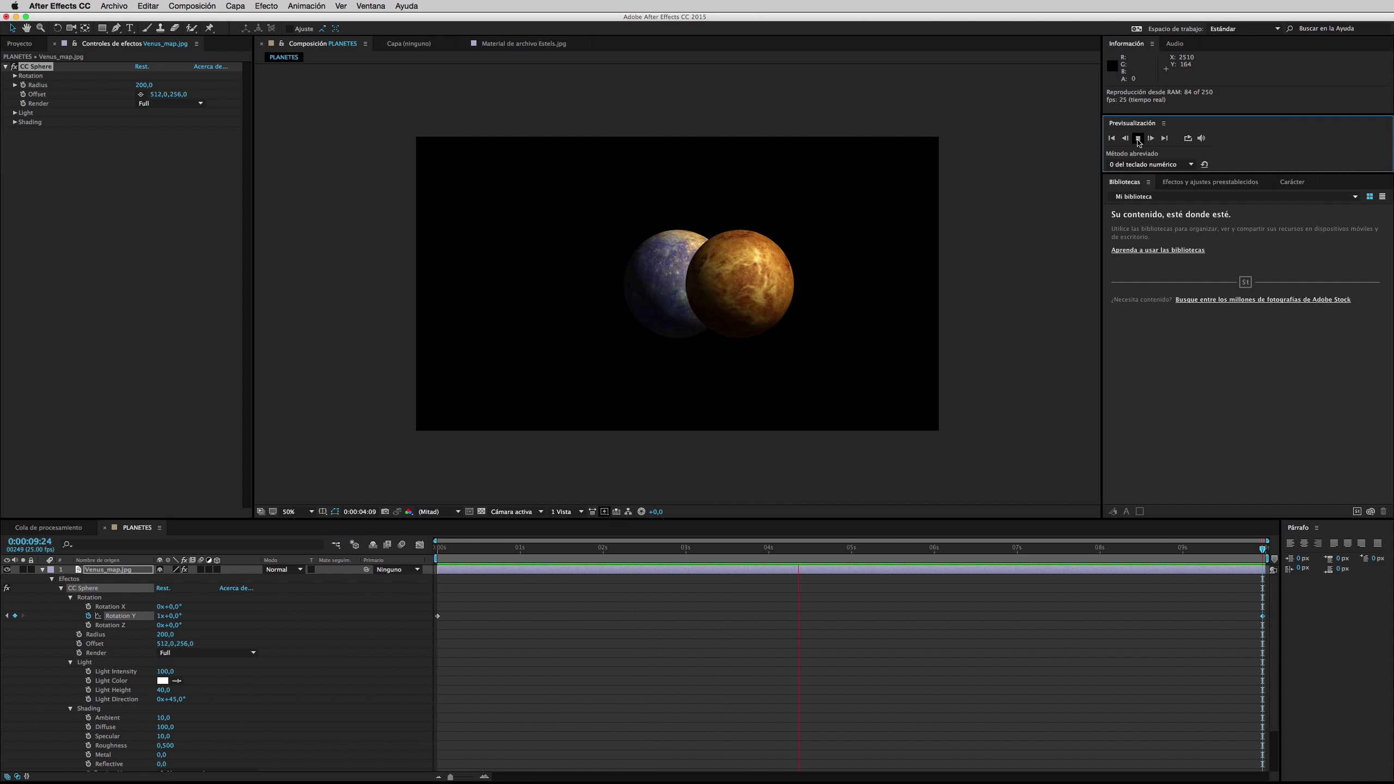
- Stop the preview, drag Terra_map.jpg into PLANETES and apply CC Sphere to it
{"action": "left_click", "coordinate": [43, 570]}
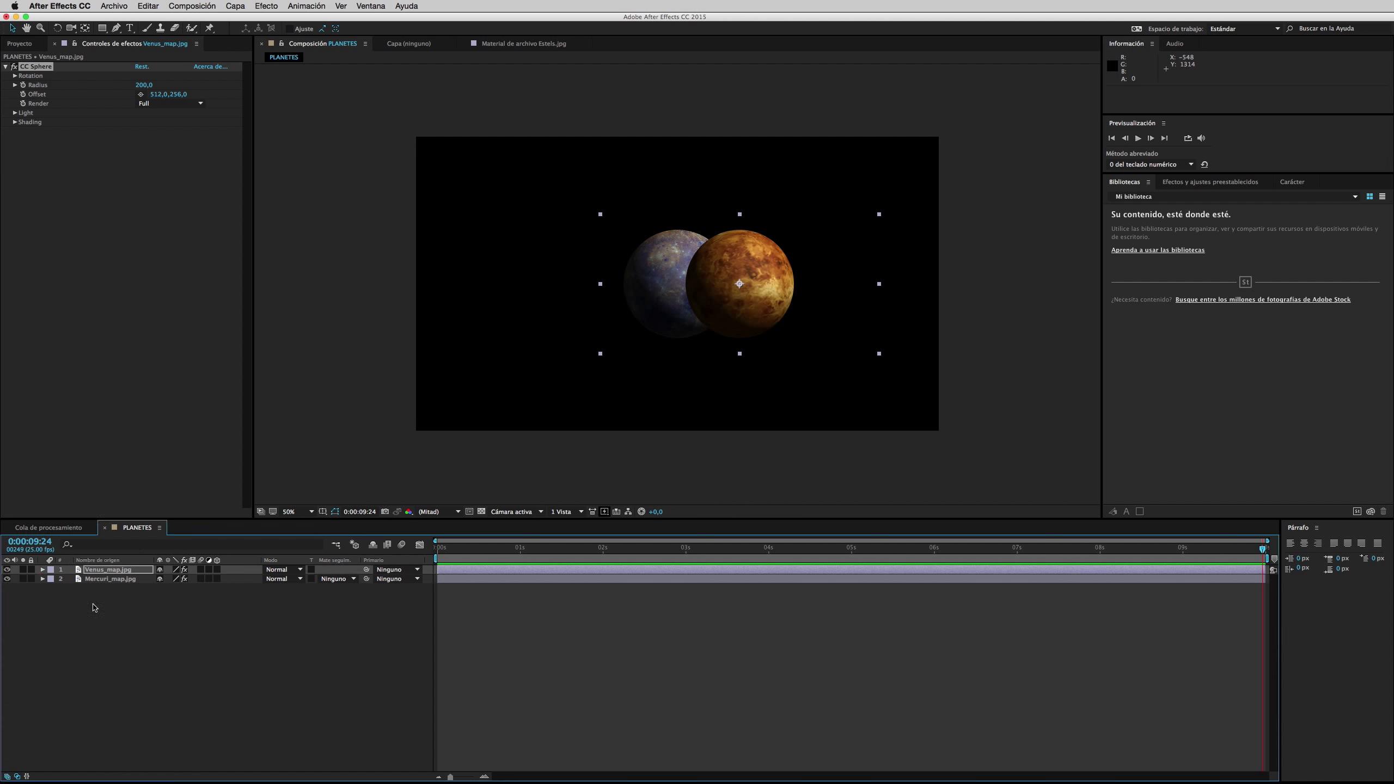
{"action": "left_click", "coordinate": [95, 607]}
{"action": "left_click", "coordinate": [19, 43]}
{"action": "left_click_drag", "start_coordinate": [42, 162], "coordinate": [91, 572]}
{"action": "left_click", "coordinate": [266, 6]}
{"action": "mouse_move", "coordinate": [333, 191]}
{"action": "left_click", "coordinate": [414, 233]}
- Set the Earth sphere's Light Direction to 45° and adjust its Metal shading
{"action": "left_click", "coordinate": [42, 570]}
{"action": "left_click", "coordinate": [52, 588]}
{"action": "left_click", "coordinate": [87, 606]}
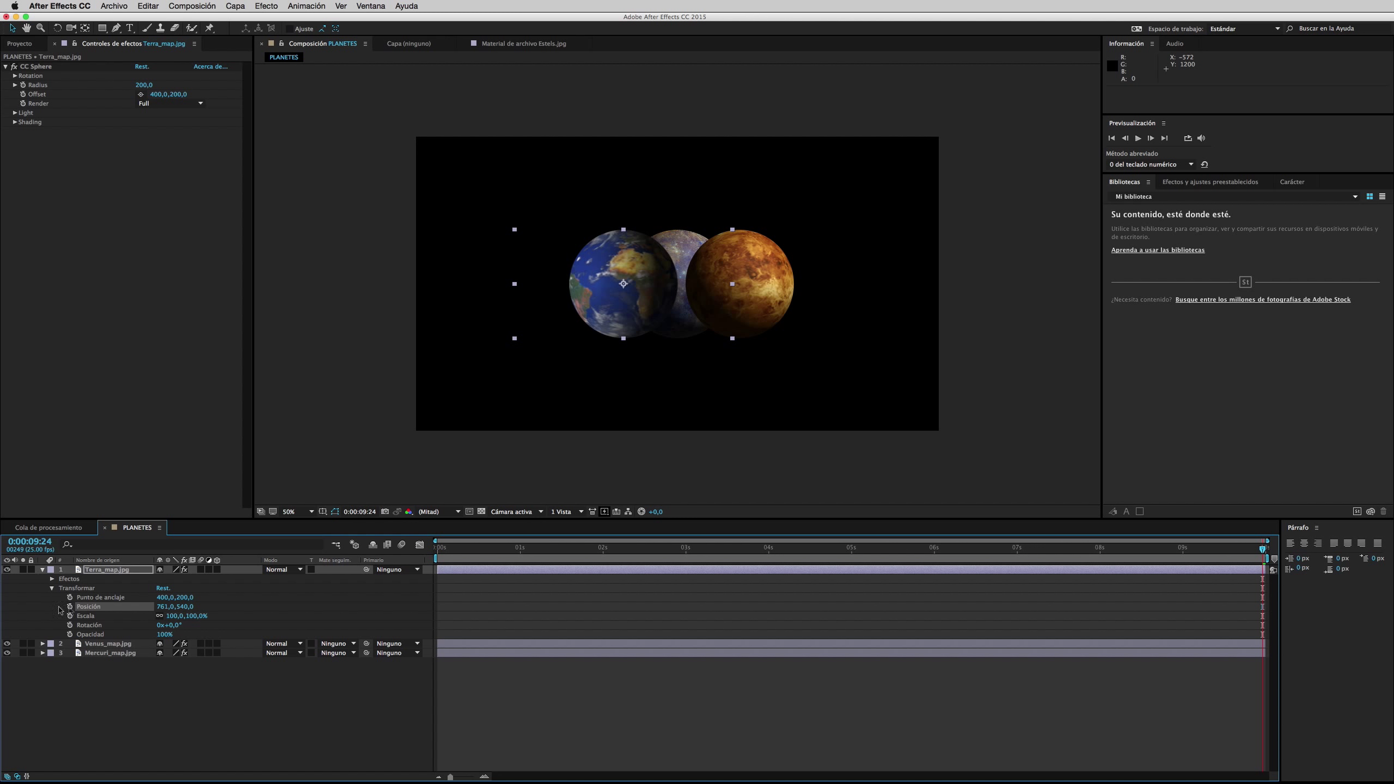
{"action": "left_click", "coordinate": [52, 588]}
{"action": "left_click", "coordinate": [53, 579]}
{"action": "left_click", "coordinate": [70, 634]}
{"action": "left_click_drag", "start_coordinate": [164, 671], "coordinate": [187, 671]}
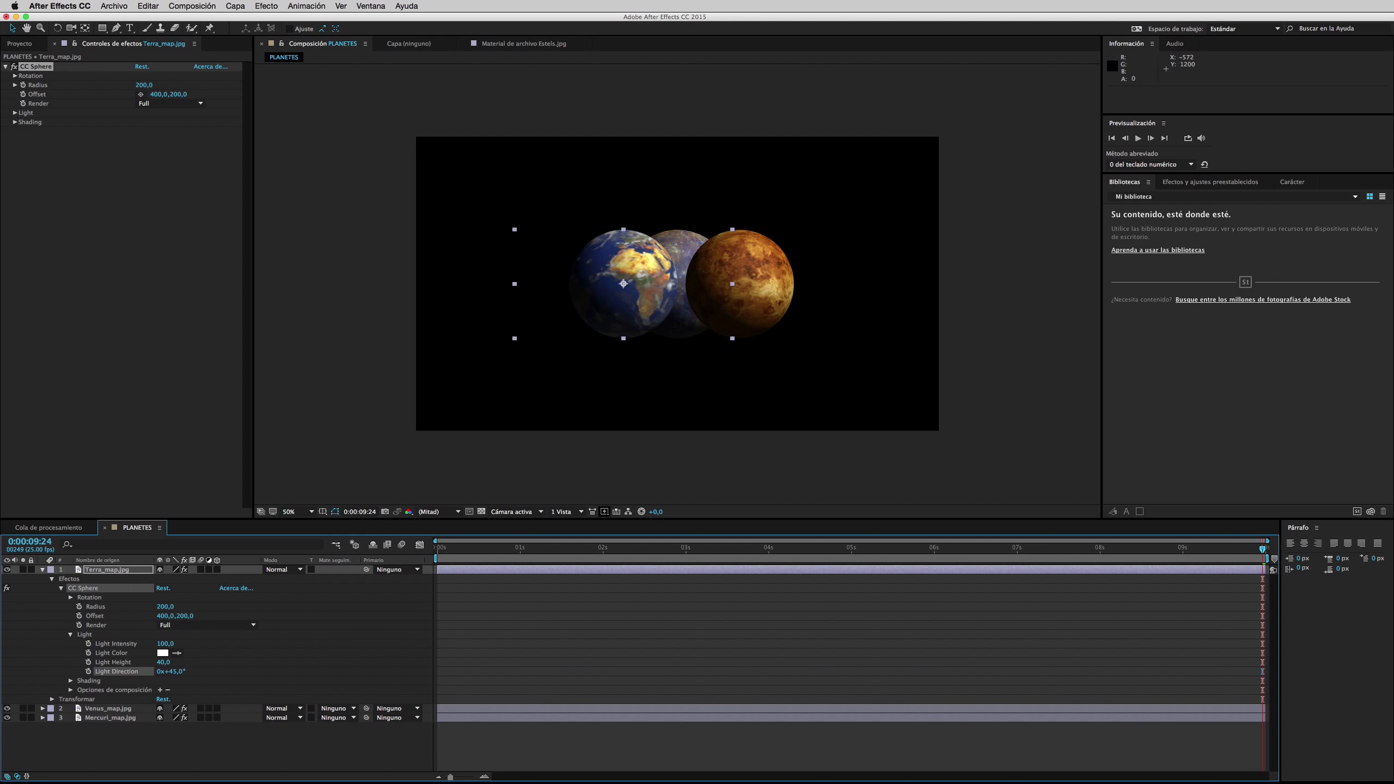
{"action": "left_click", "coordinate": [70, 681]}
{"action": "scroll", "coordinate": [102, 691], "scroll_direction": "down", "scroll_amount": 2}
{"action": "left_click", "coordinate": [102, 690]}
{"action": "scroll", "coordinate": [82, 687], "scroll_direction": "up", "scroll_amount": 2}
- Keyframe the Earth sphere's Rotation Y from start to end and preview the spinning planets
{"action": "left_click", "coordinate": [70, 597]}
{"action": "key", "text": "Home"}
{"action": "left_click", "coordinate": [88, 615]}
{"action": "left_click_drag", "start_coordinate": [439, 548], "coordinate": [1036, 578]}
{"action": "key", "text": "End"}
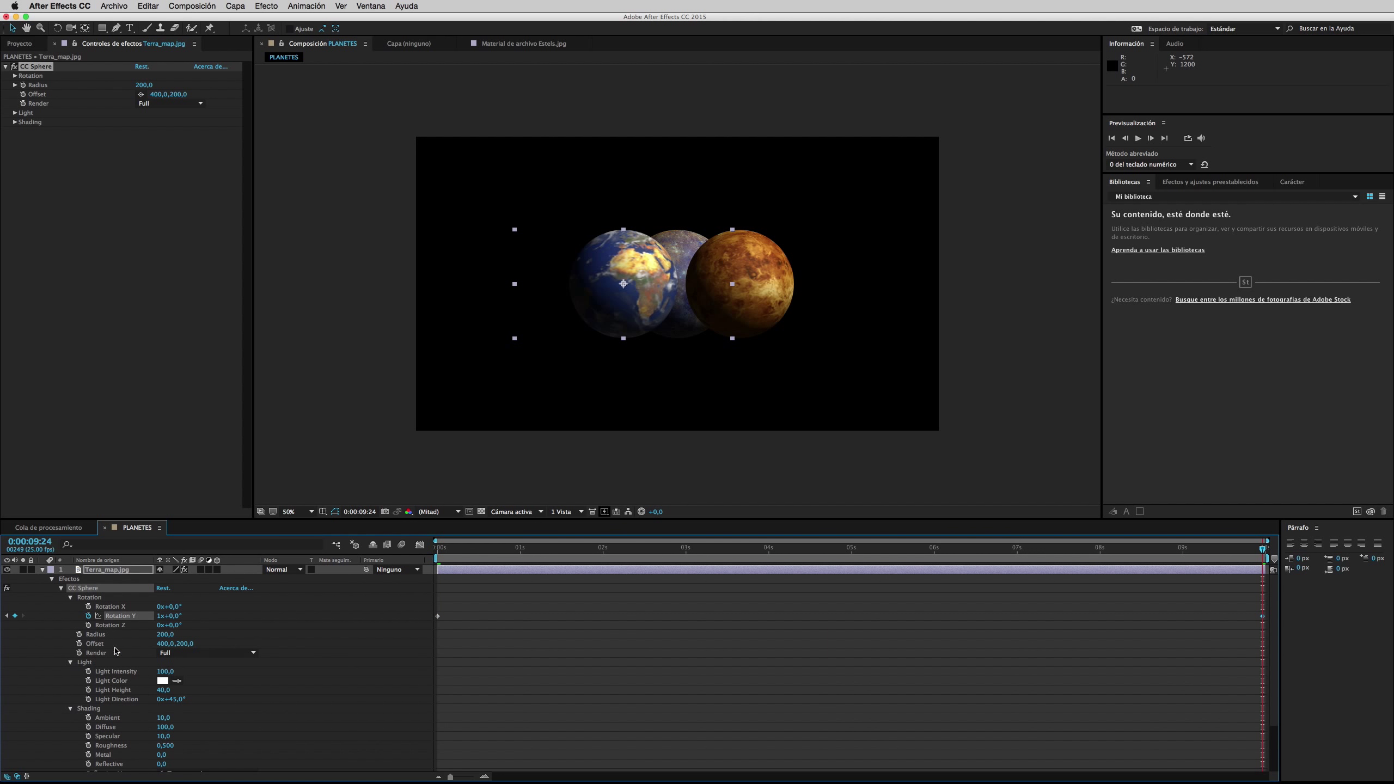
{"action": "left_click", "coordinate": [43, 569]}
{"action": "key", "text": "space"}
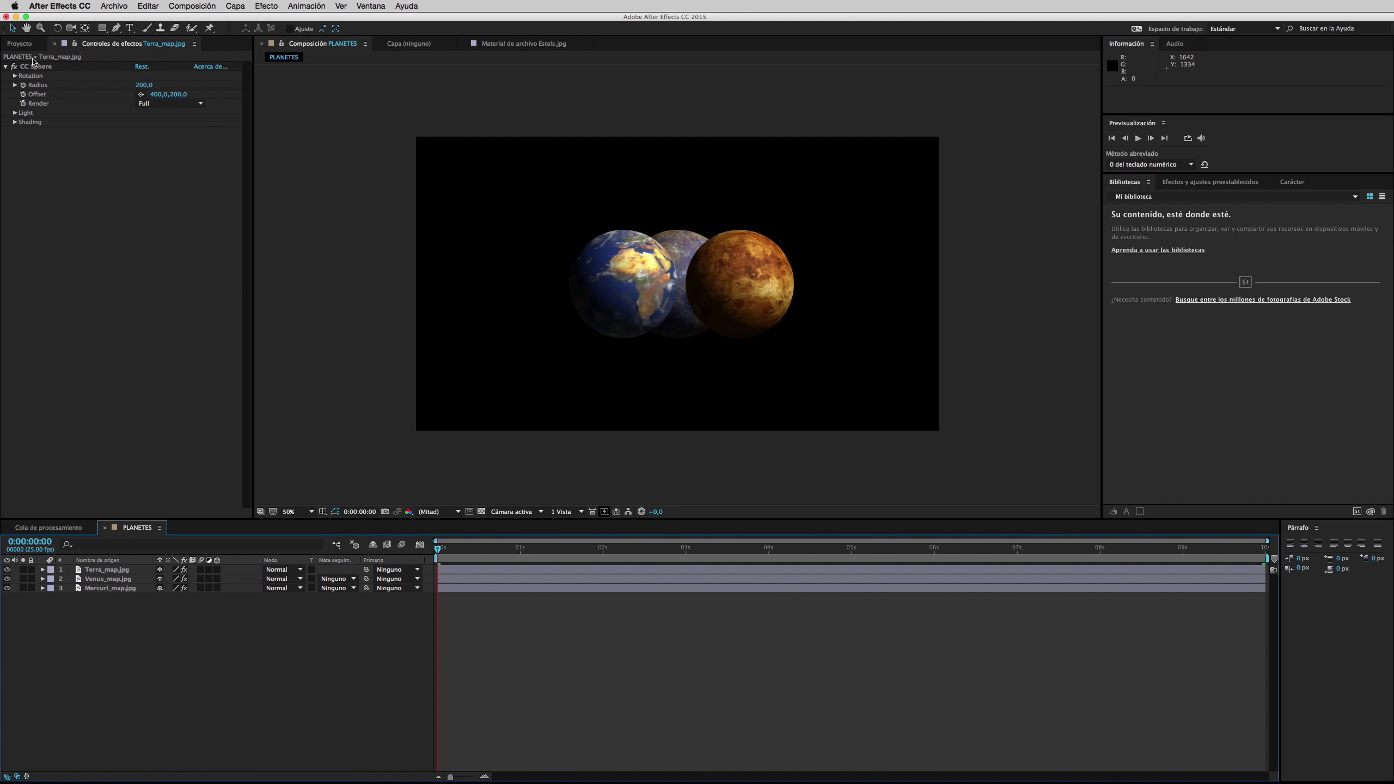
- Add Mart_map.jpg as a CC Sphere layer and shift its Position to the right of the others
{"action": "left_click", "coordinate": [19, 44]}
{"action": "left_click_drag", "start_coordinate": [41, 235], "coordinate": [110, 569]}
{"action": "left_click", "coordinate": [267, 6]}
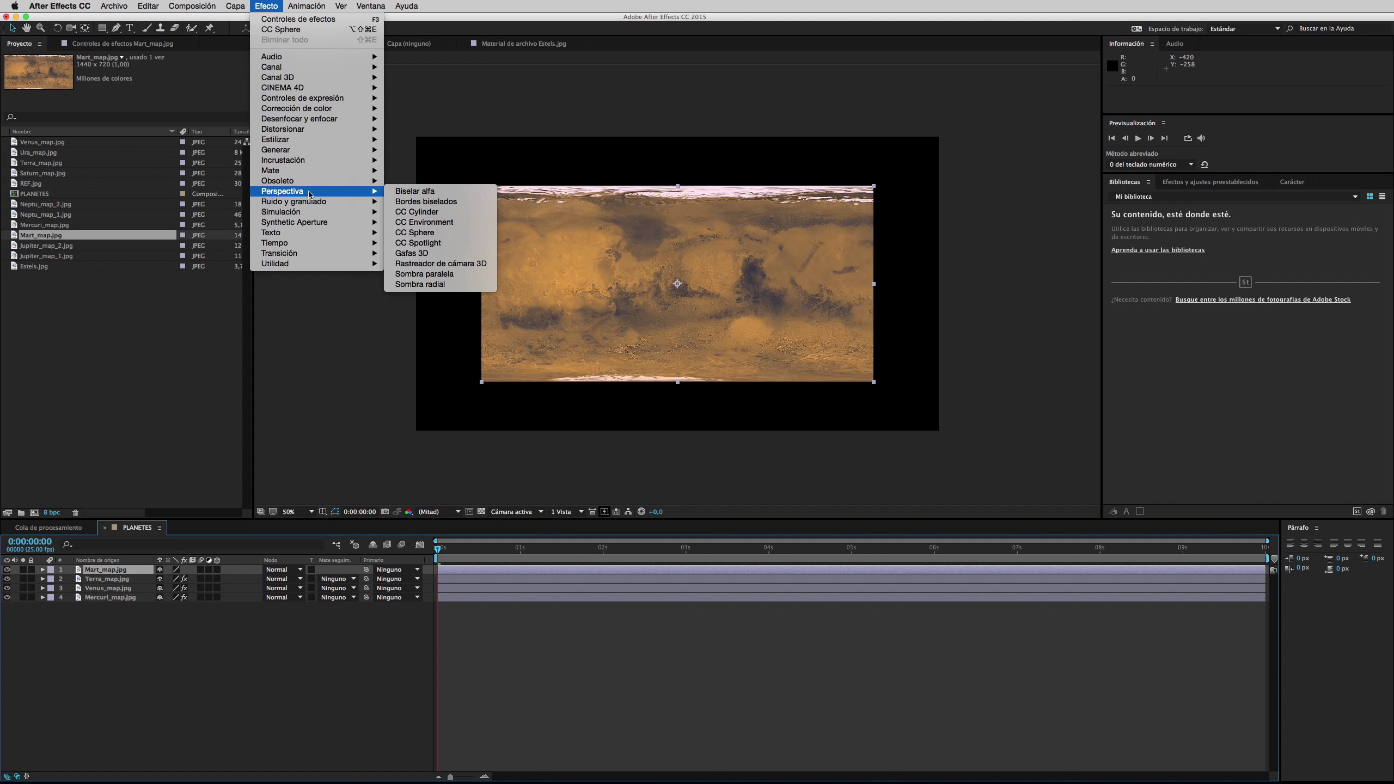
{"action": "left_click", "coordinate": [438, 235]}
{"action": "left_click", "coordinate": [42, 570]}
{"action": "left_click", "coordinate": [52, 588]}
{"action": "left_click_drag", "start_coordinate": [158, 607], "coordinate": [248, 606]}
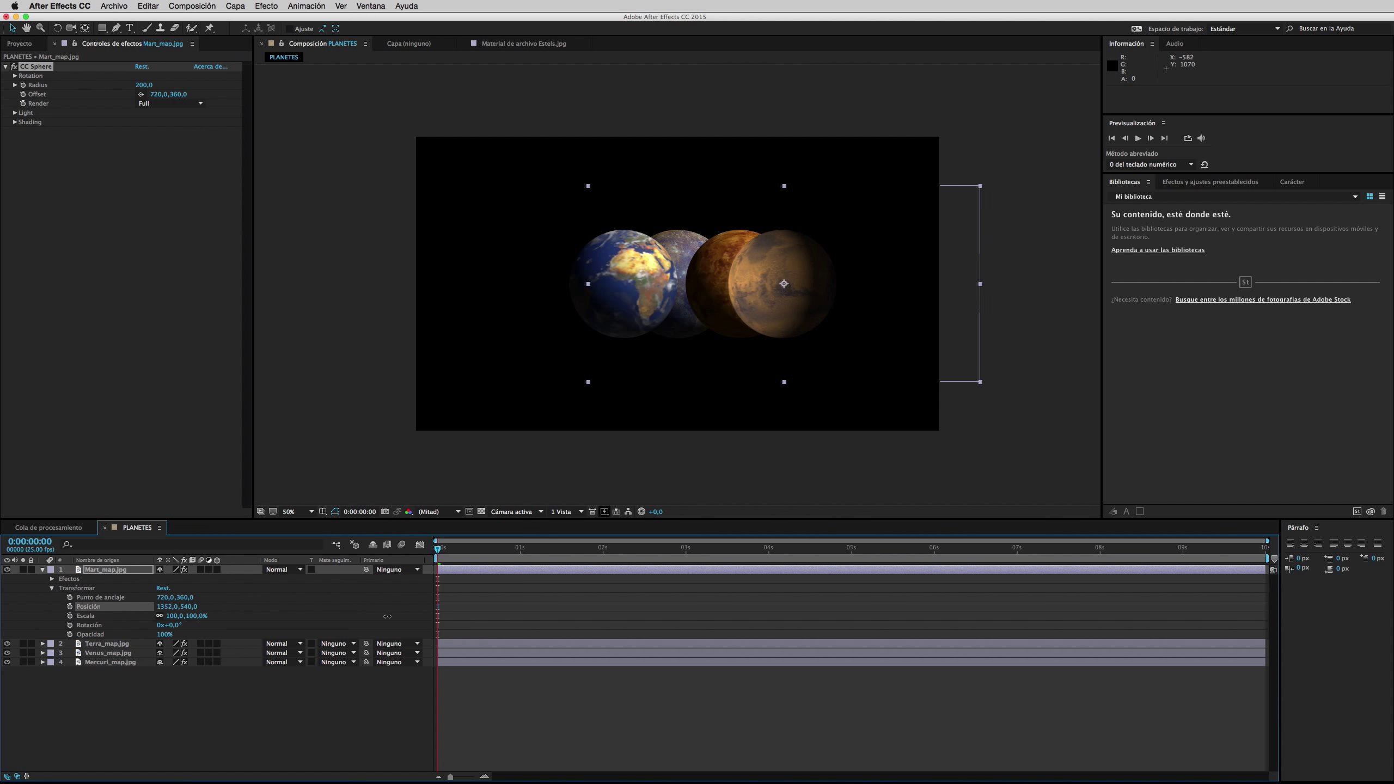
{"action": "left_click", "coordinate": [52, 589]}
- Keyframe the Mars sphere's Rotation Y from the start to the end of the composition
{"action": "left_click", "coordinate": [52, 579]}
{"action": "left_click", "coordinate": [71, 634]}
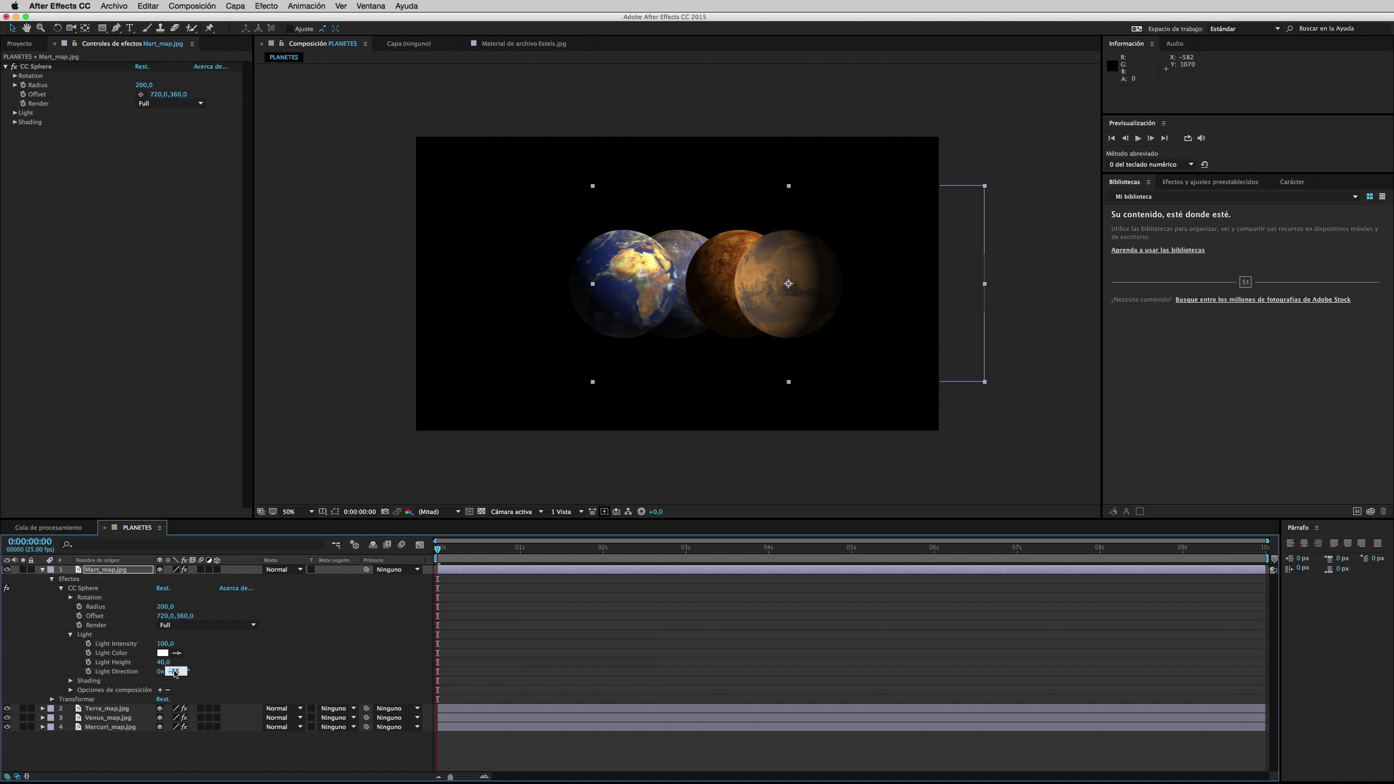
{"action": "left_click", "coordinate": [71, 681]}
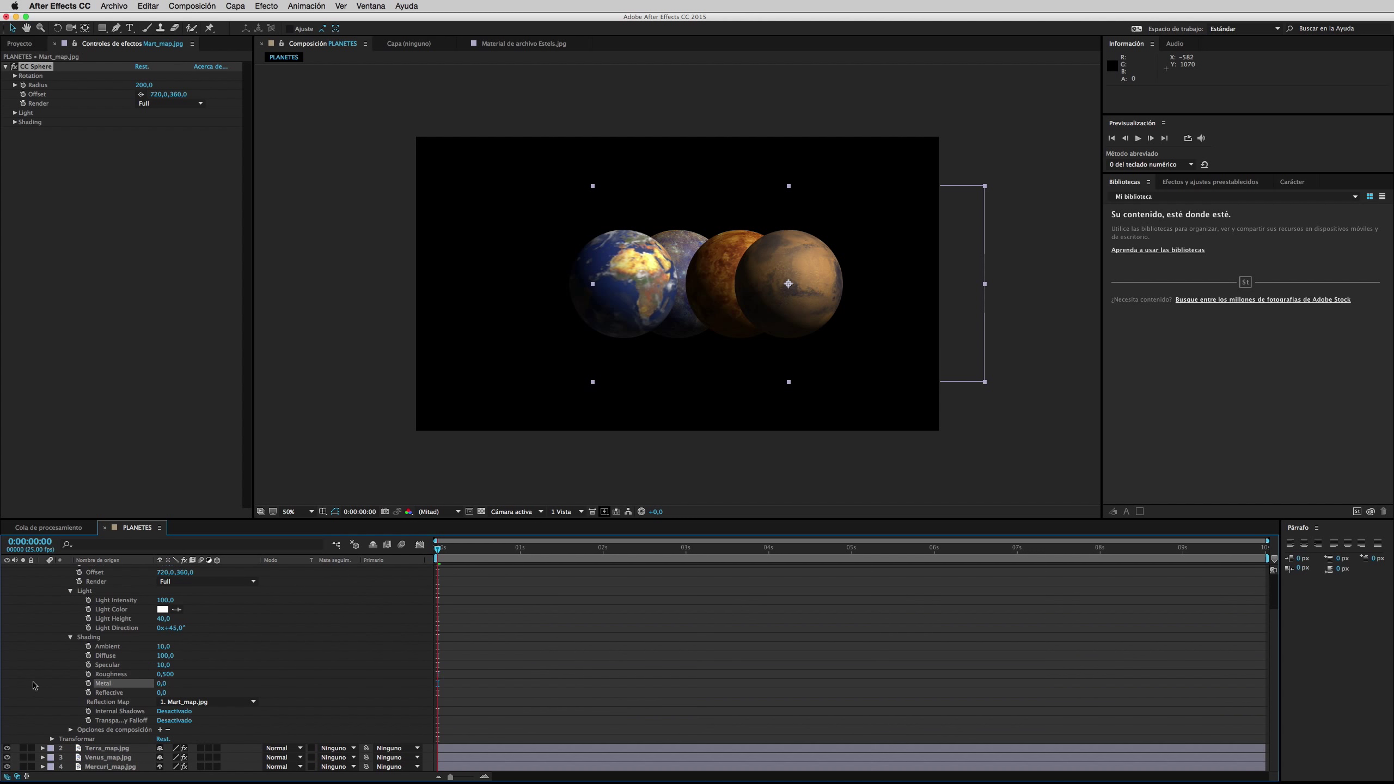
{"action": "scroll", "coordinate": [165, 659], "scroll_direction": "up", "scroll_amount": 3}
{"action": "left_click", "coordinate": [70, 597]}
{"action": "left_click", "coordinate": [88, 616]}
{"action": "key", "text": "End"}
{"action": "left_click", "coordinate": [162, 617]}
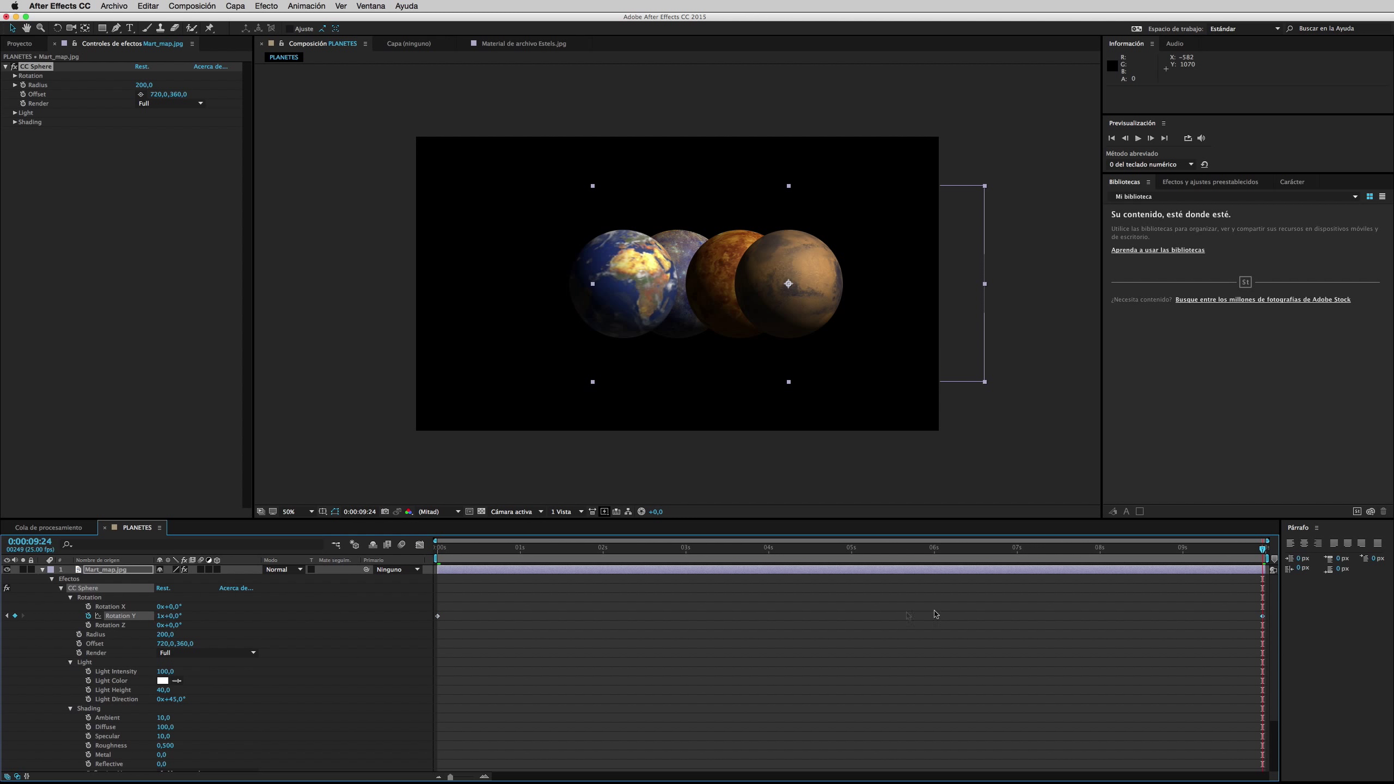
{"action": "key", "text": "Home"}
{"action": "left_click", "coordinate": [42, 569]}
{"action": "left_click", "coordinate": [25, 45]}
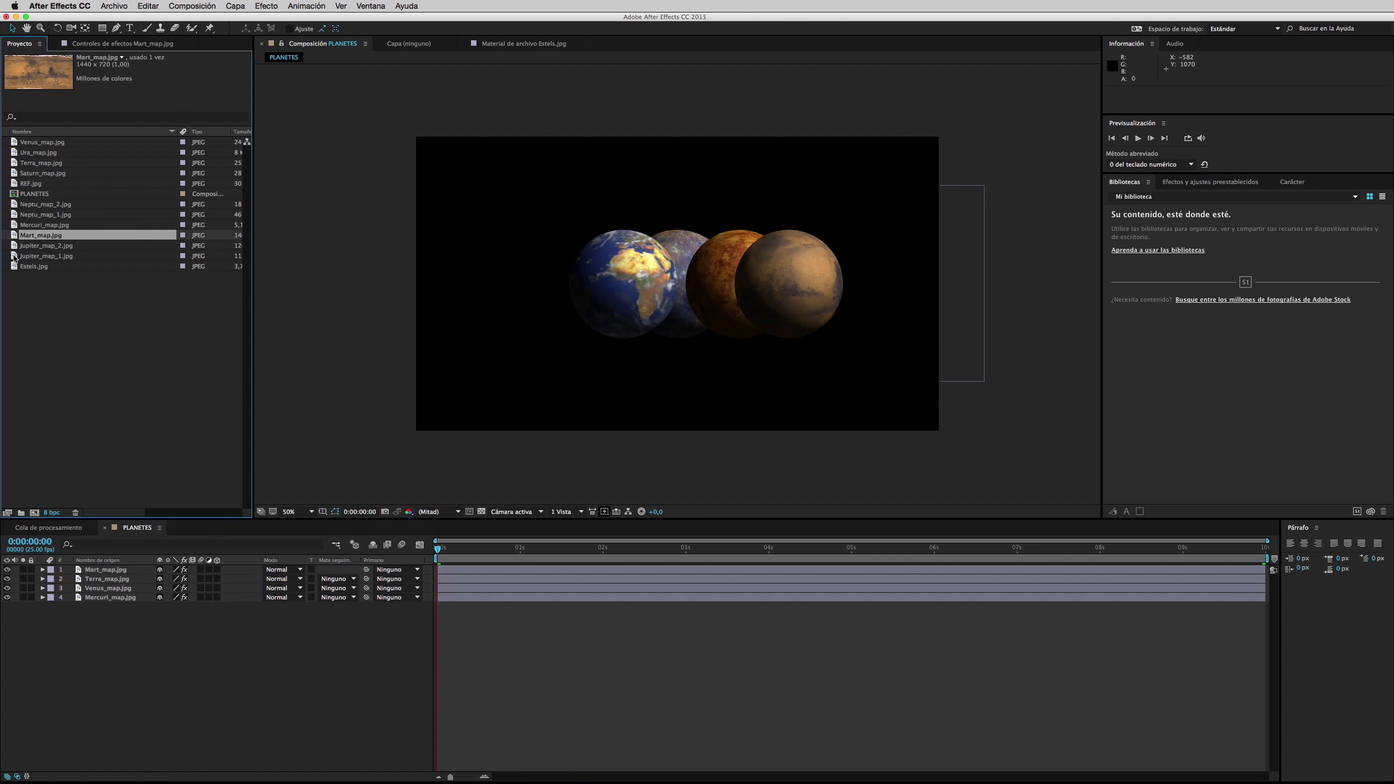
- Drag Jupiter_map_1 and Jupiter_map_2 into PLANETES and precompose them as 'Jupiter'
{"action": "left_click", "coordinate": [14, 256]}
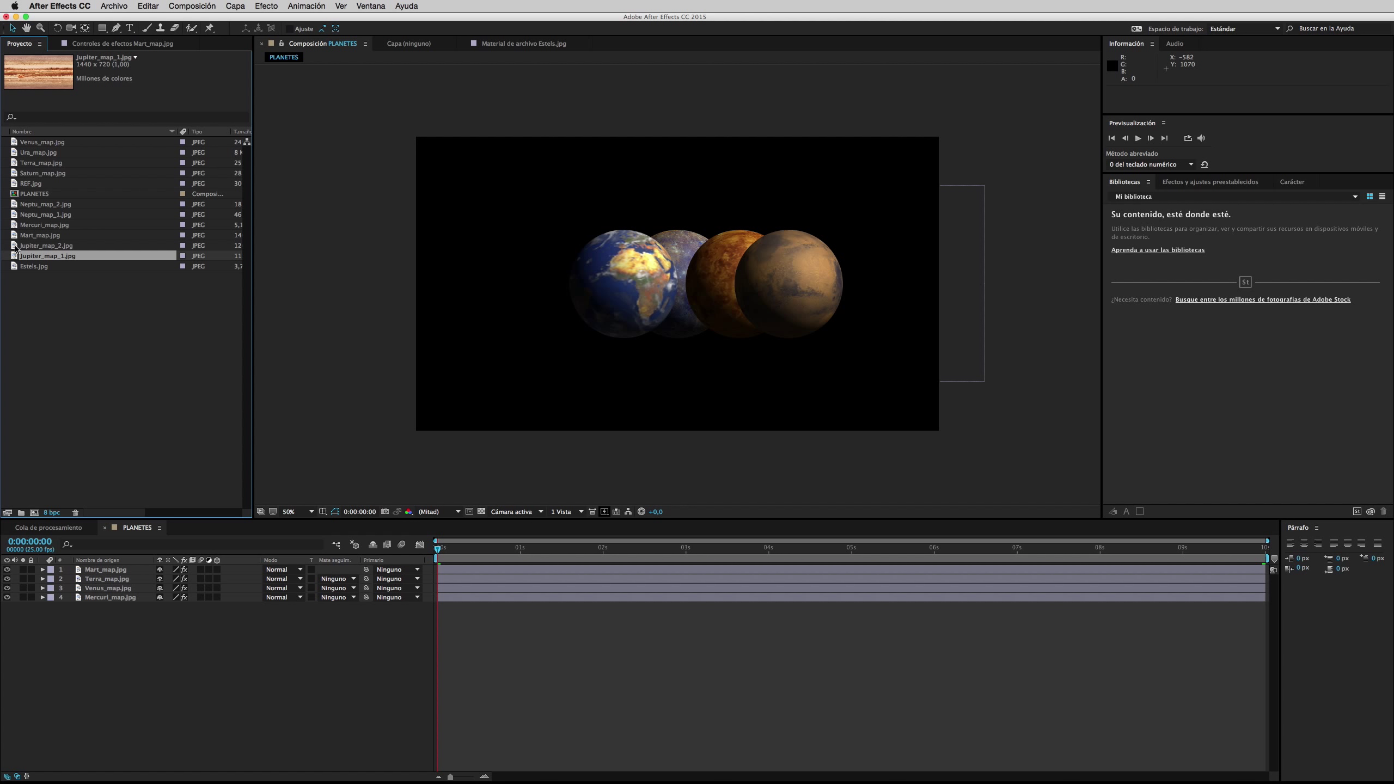
{"action": "left_click", "coordinate": [15, 248], "text": "shift"}
{"action": "left_click_drag", "start_coordinate": [14, 256], "coordinate": [84, 571]}
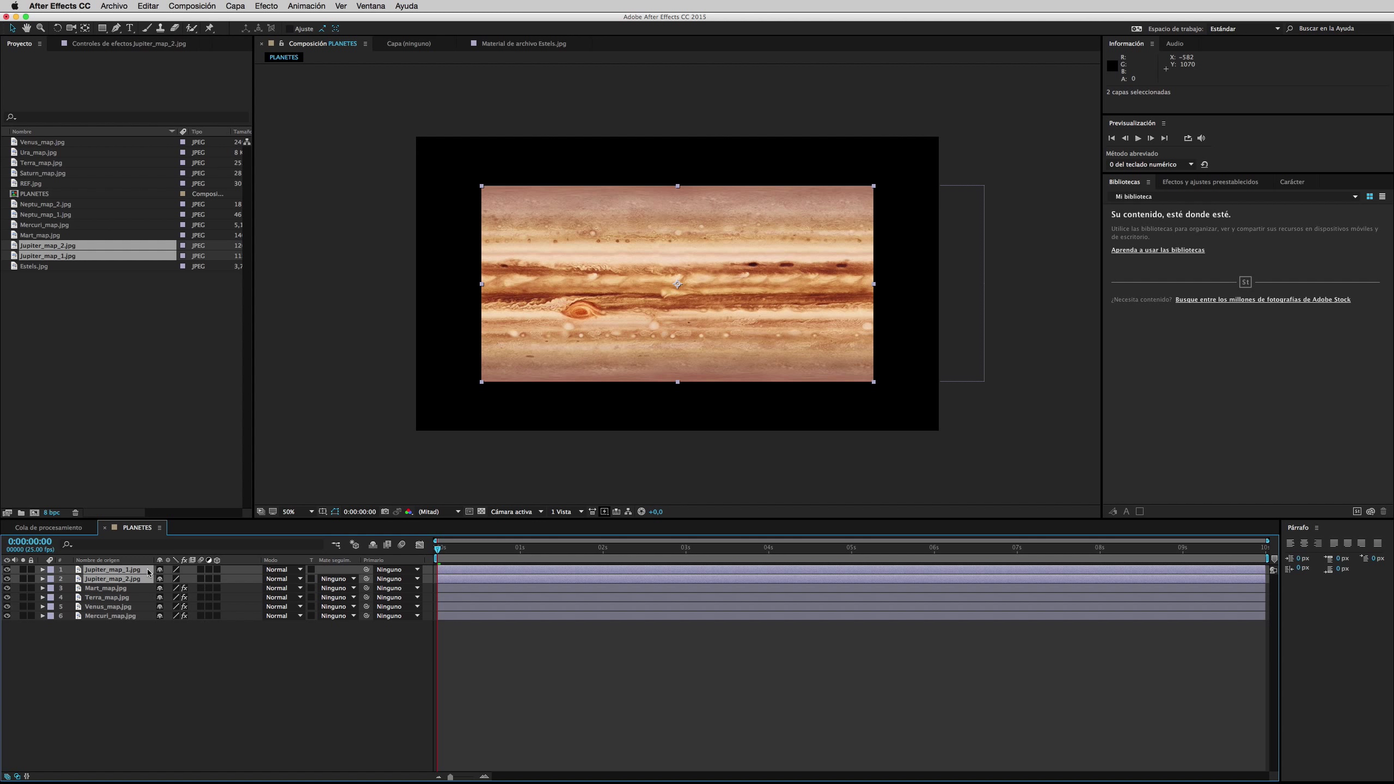
{"action": "right_click", "coordinate": [145, 572]}
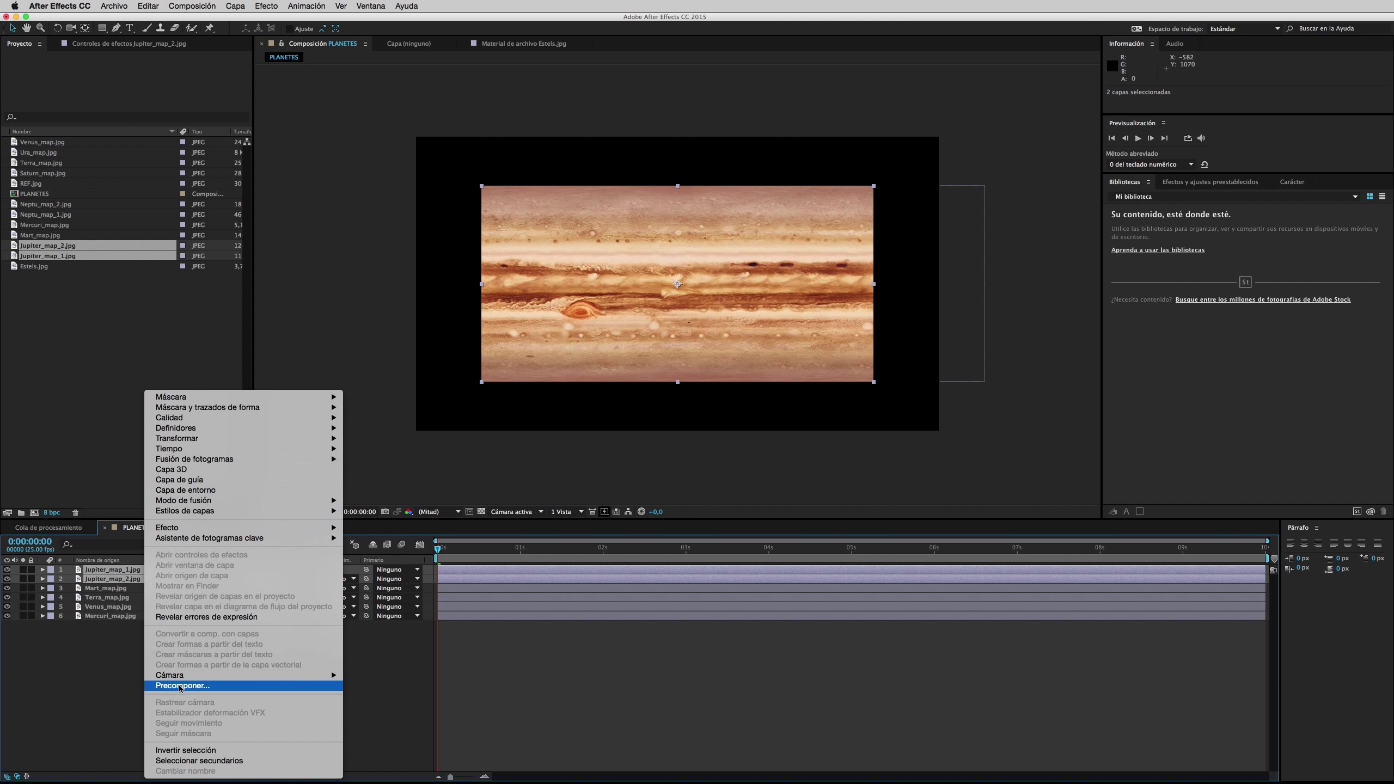
{"action": "left_click", "coordinate": [236, 686]}
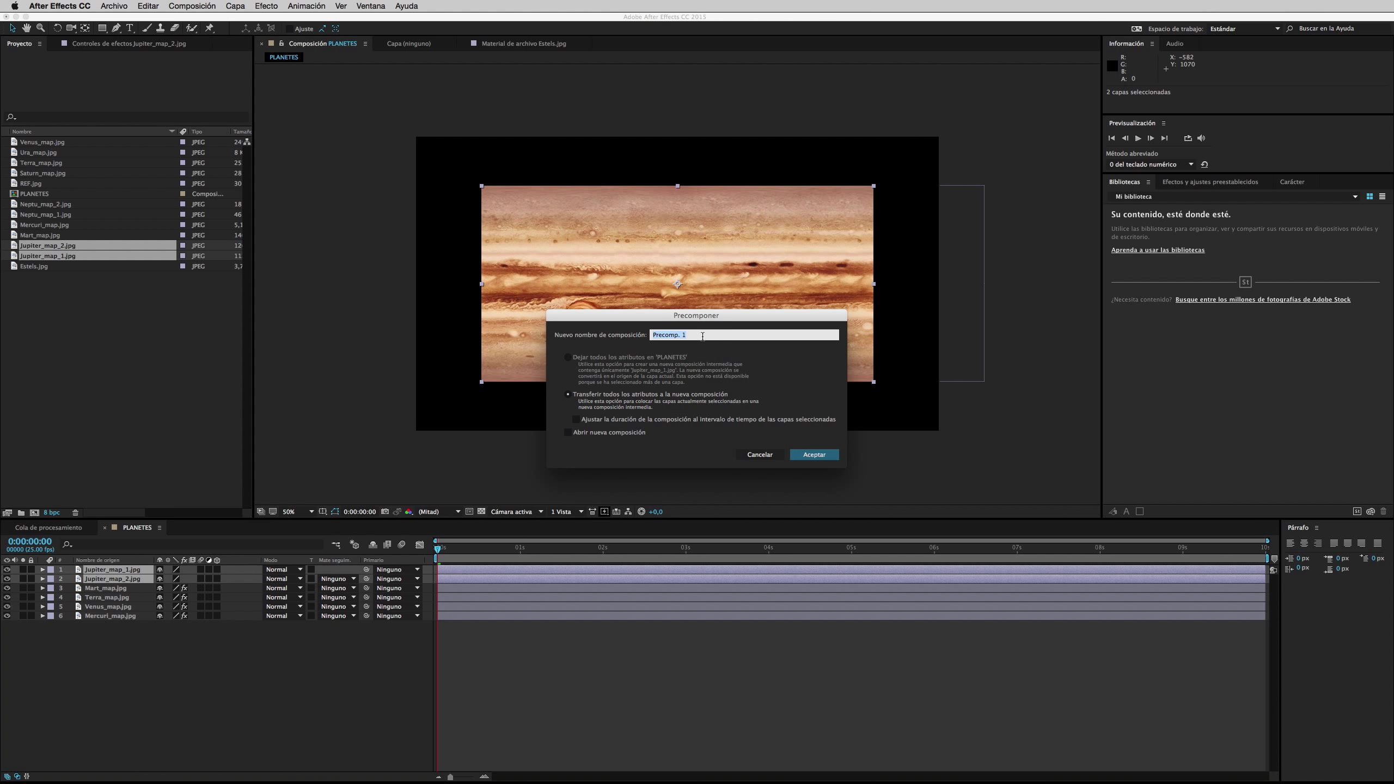
{"action": "type", "text": "Jupiter"}
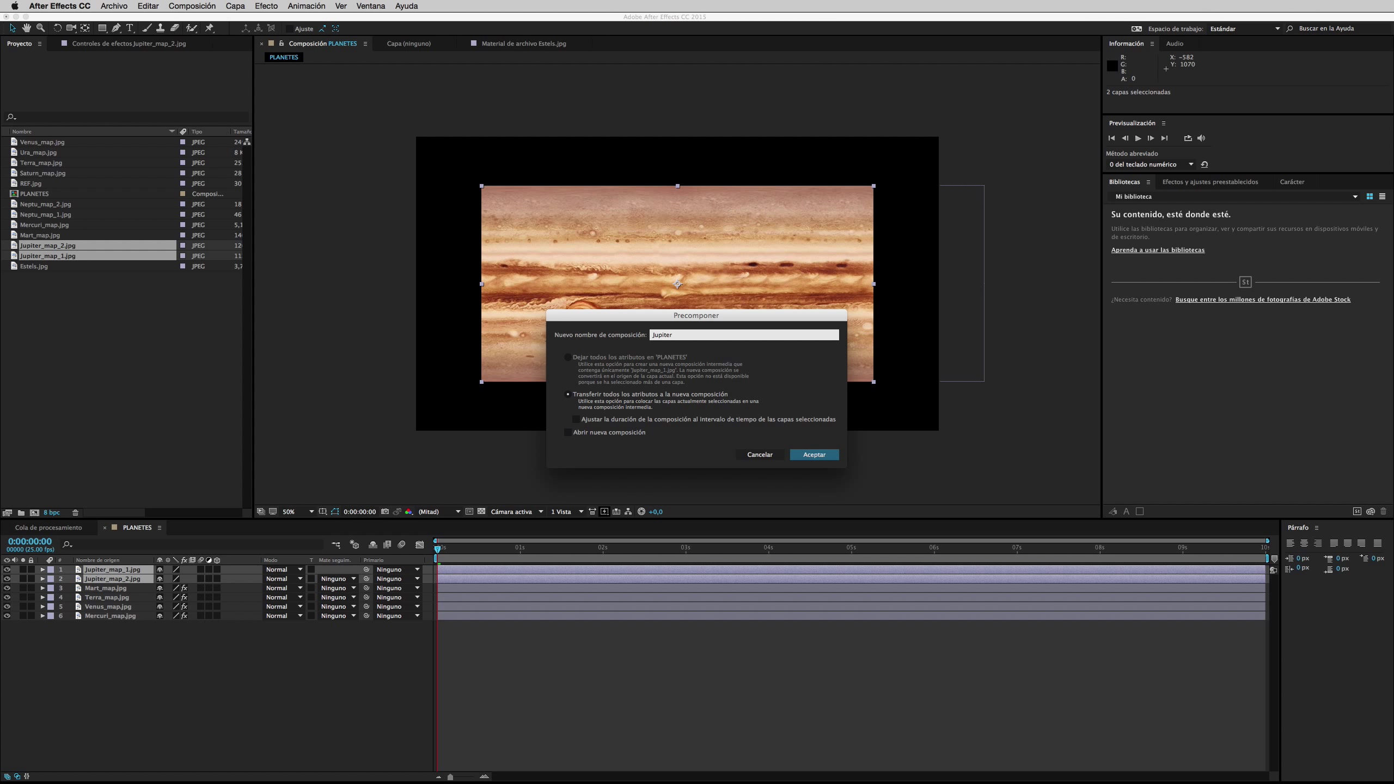
{"action": "left_click", "coordinate": [816, 456]}
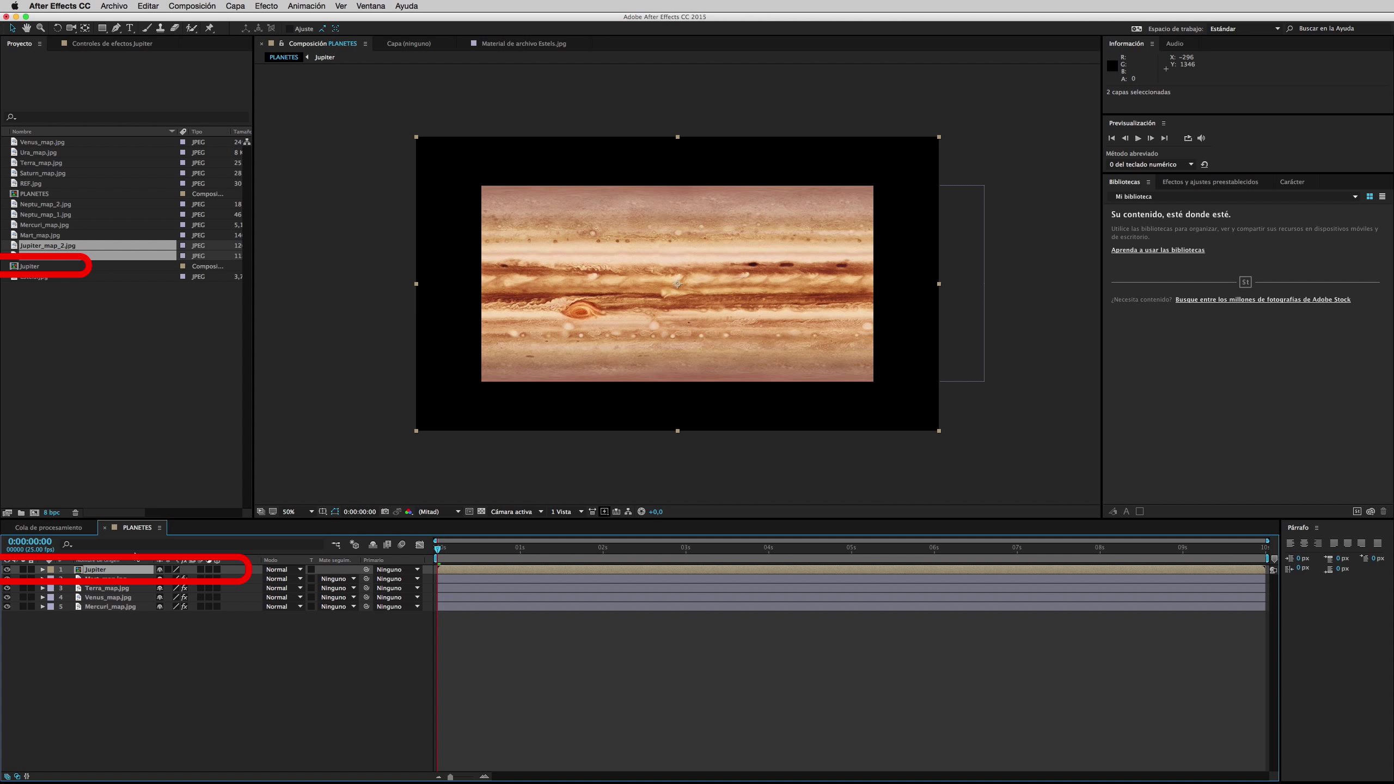
- Inside the Jupiter precomp, move Jupiter_map_1 below Jupiter_map_2
{"action": "double_click", "coordinate": [75, 572]}
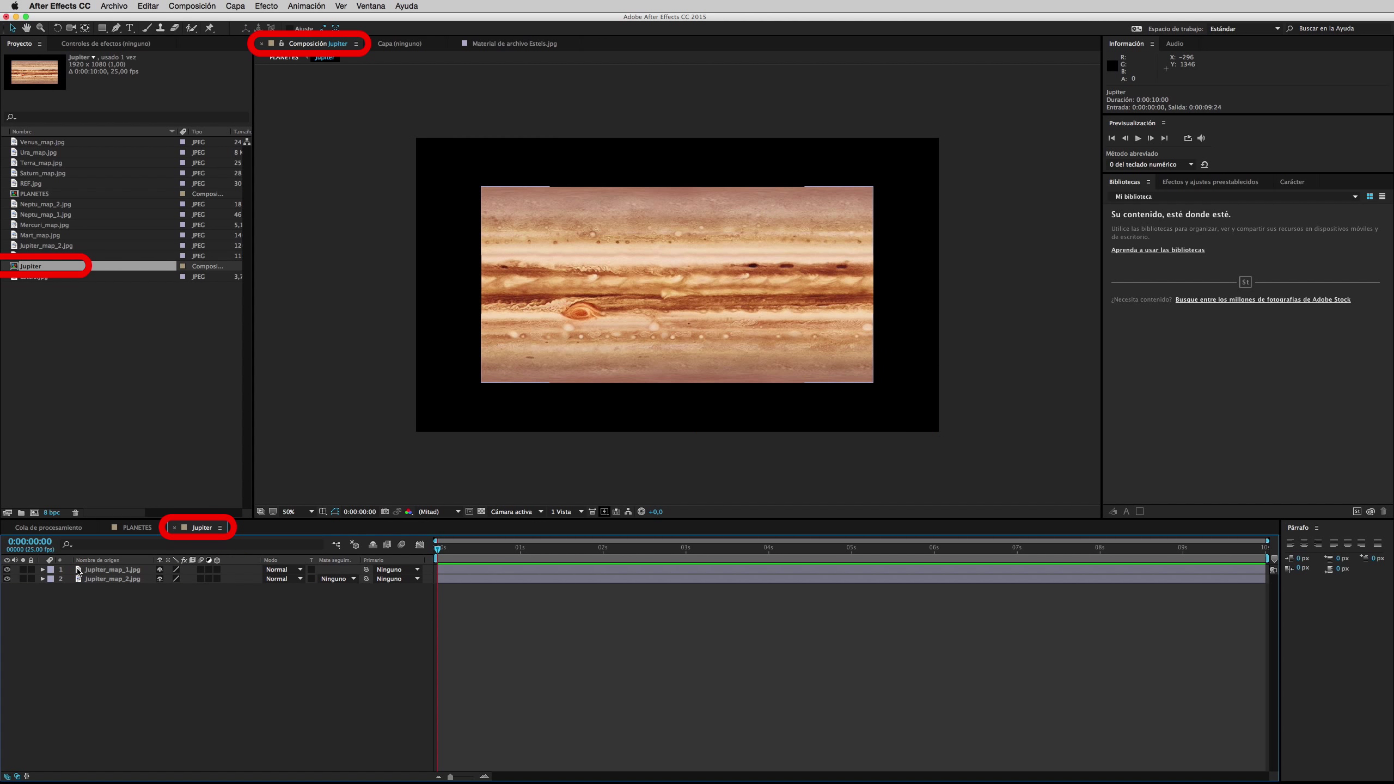
{"action": "left_click", "coordinate": [8, 570]}
{"action": "left_click", "coordinate": [7, 570]}
{"action": "left_click_drag", "start_coordinate": [112, 572], "coordinate": [112, 585]}
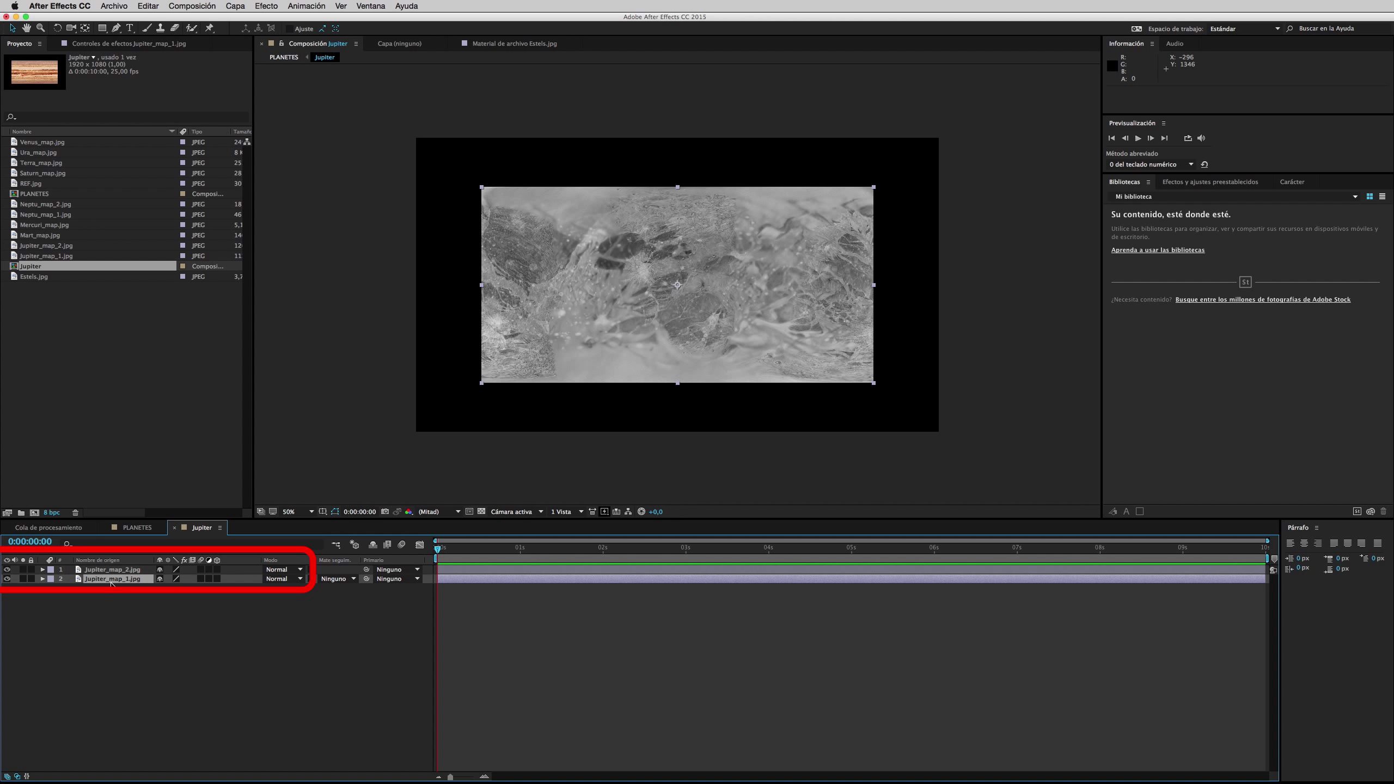
{"action": "left_click", "coordinate": [6, 570]}
{"action": "left_click", "coordinate": [6, 570]}
- Set the top Jupiter map's blending mode to Aclarar and compare the result
{"action": "left_click", "coordinate": [300, 570]}
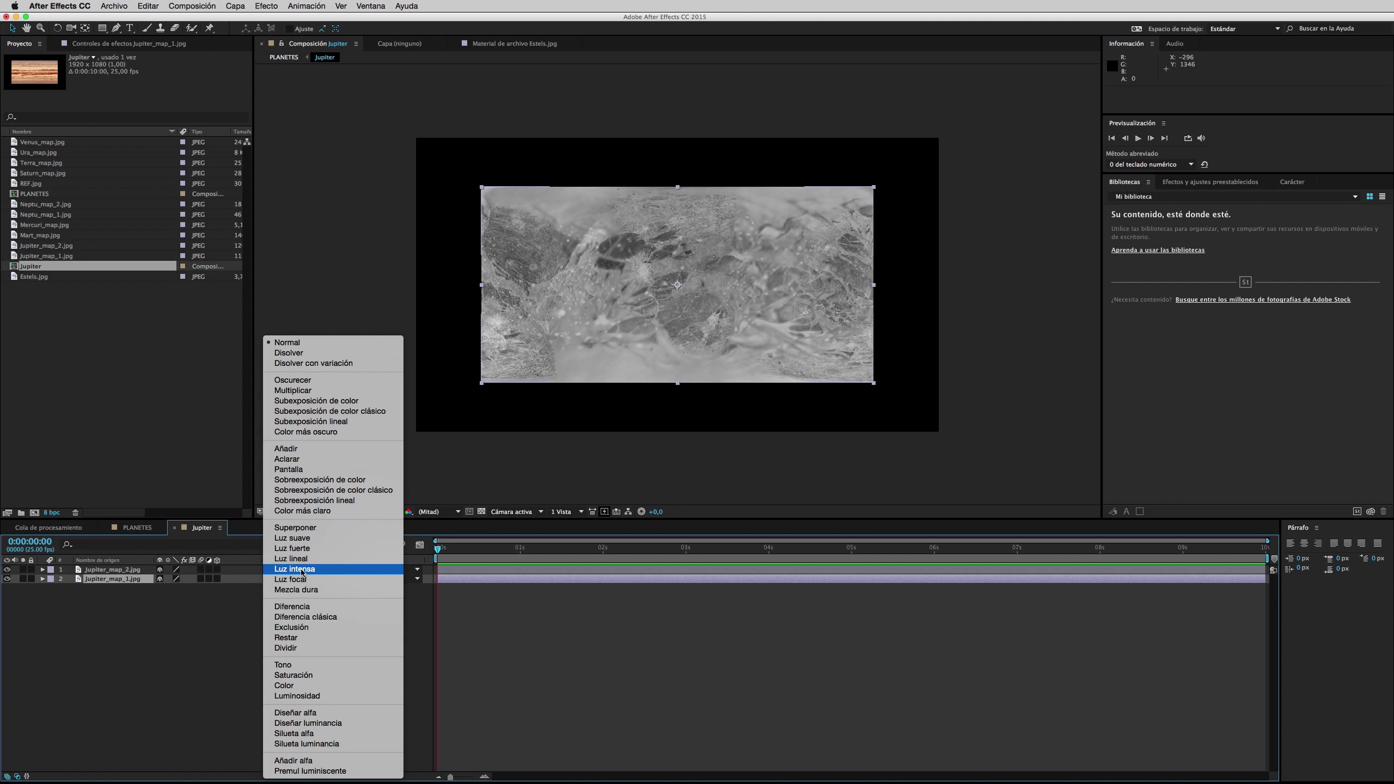
{"action": "left_click", "coordinate": [332, 460]}
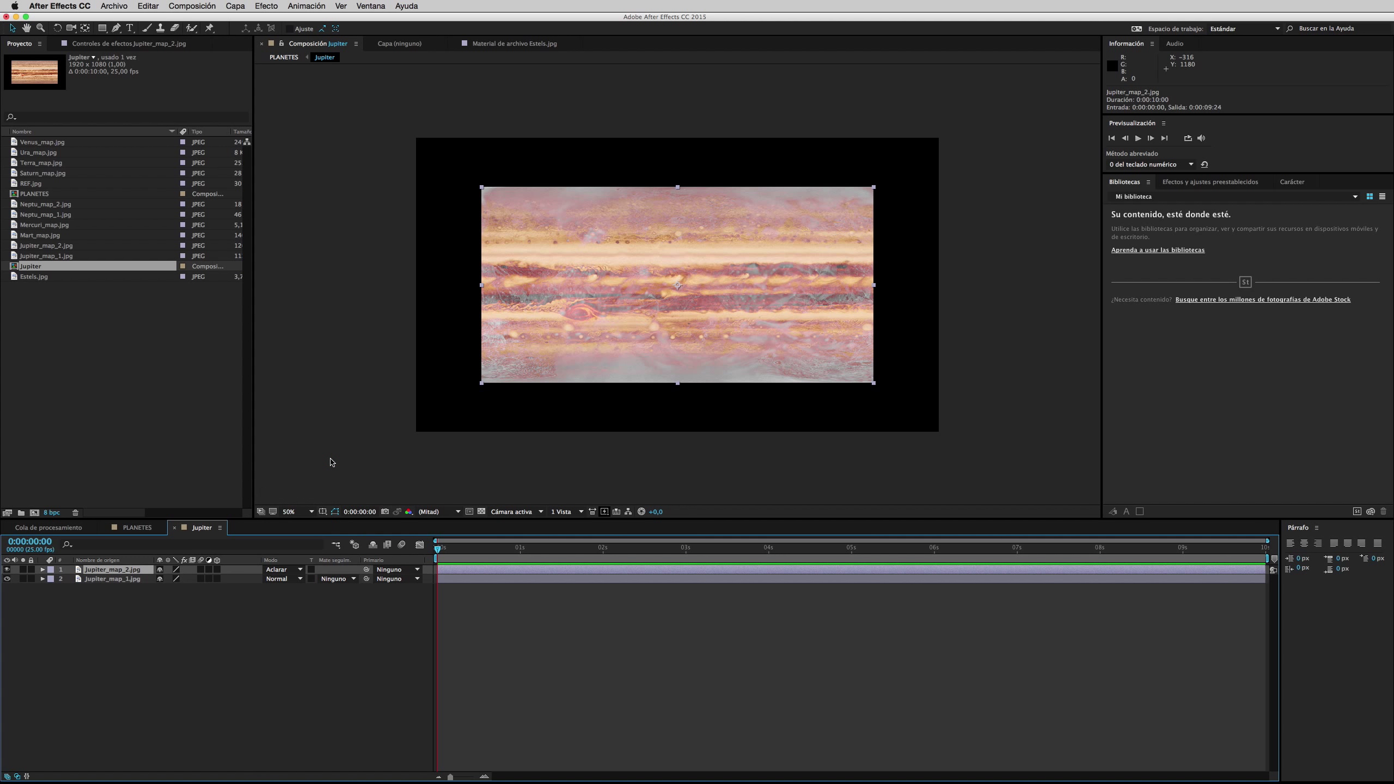
{"action": "left_click", "coordinate": [7, 570]}
{"action": "left_click", "coordinate": [7, 570]}
{"action": "left_click", "coordinate": [7, 570]}
{"action": "left_click", "coordinate": [7, 570]}
{"action": "left_click", "coordinate": [7, 569]}
{"action": "left_click", "coordinate": [7, 570]}
- Fit both Jupiter layers to the composition width and return to PLANETES
{"action": "left_click", "coordinate": [118, 579], "text": "shift"}
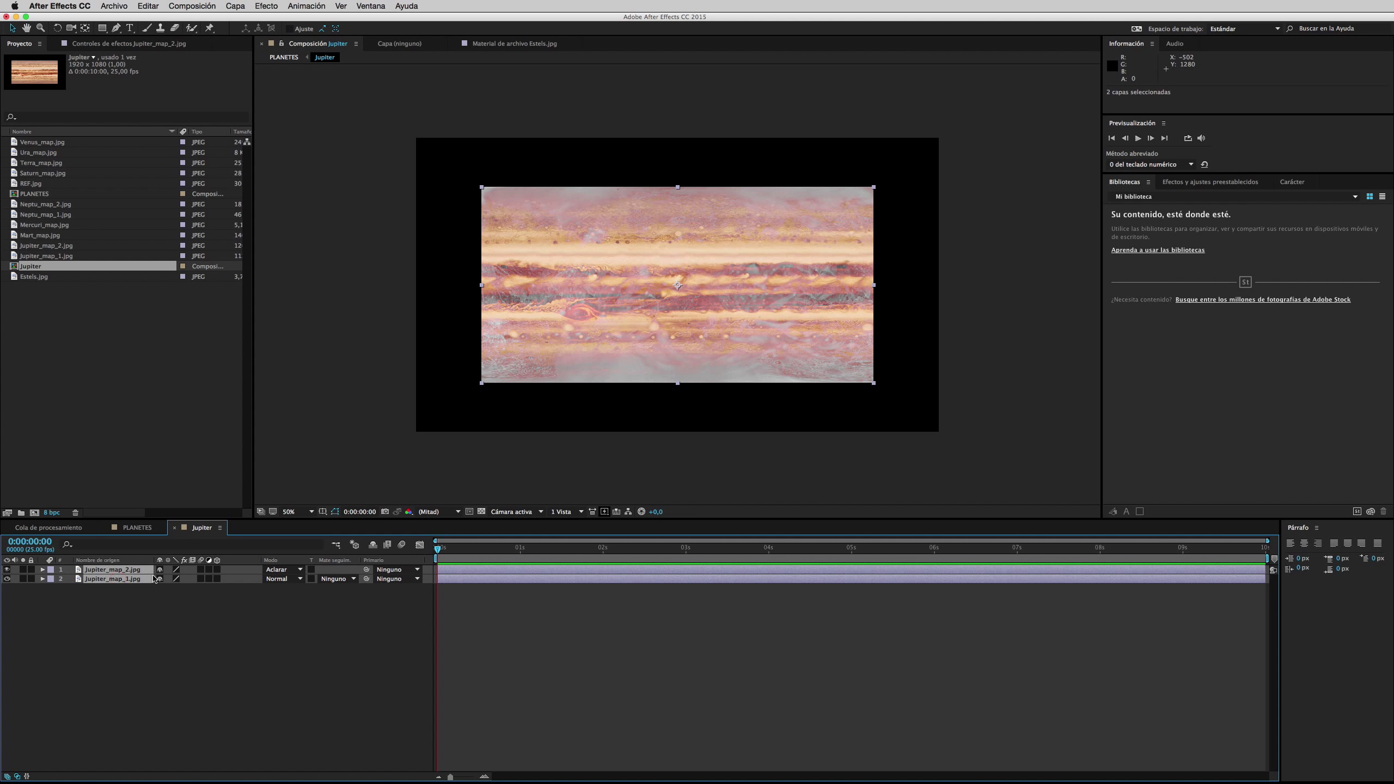
{"action": "right_click", "coordinate": [593, 362]}
{"action": "mouse_move", "coordinate": [645, 413]}
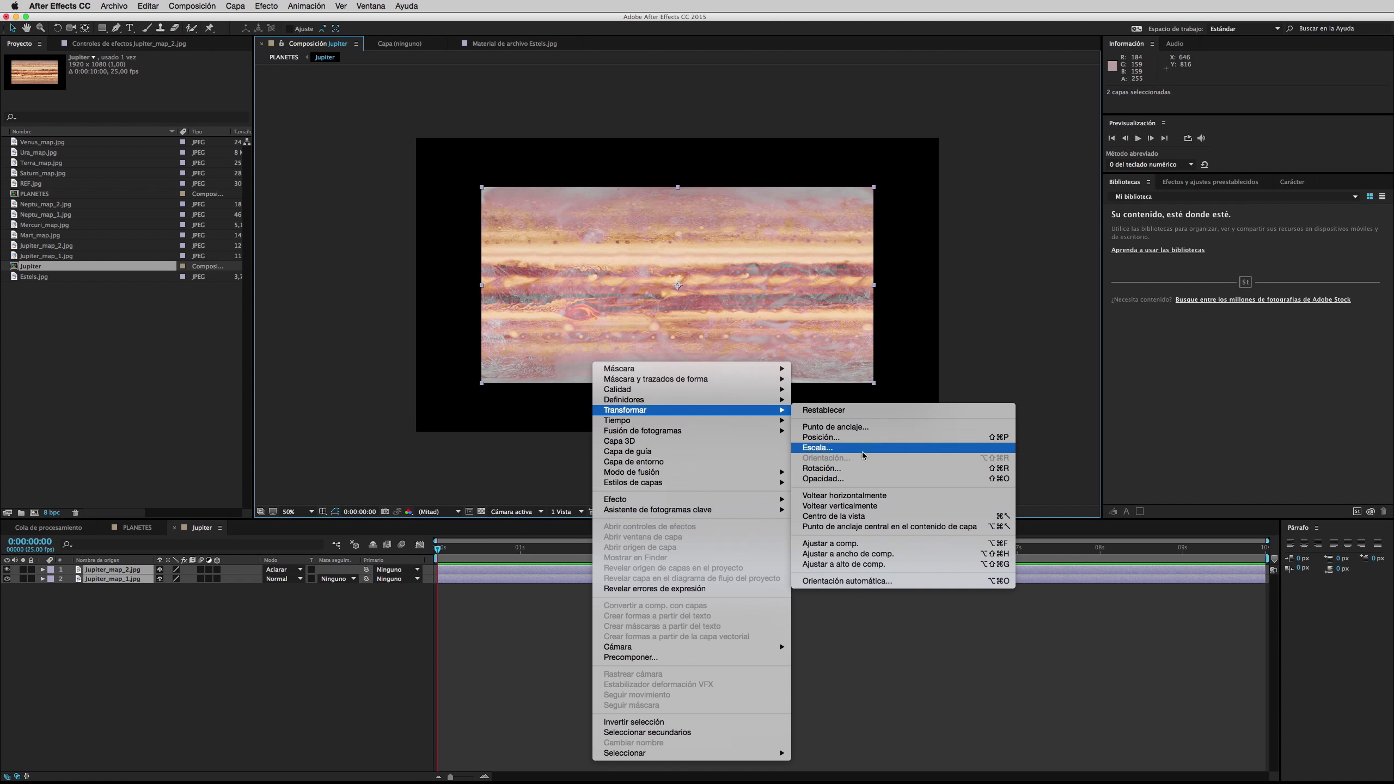
{"action": "left_click", "coordinate": [851, 553]}
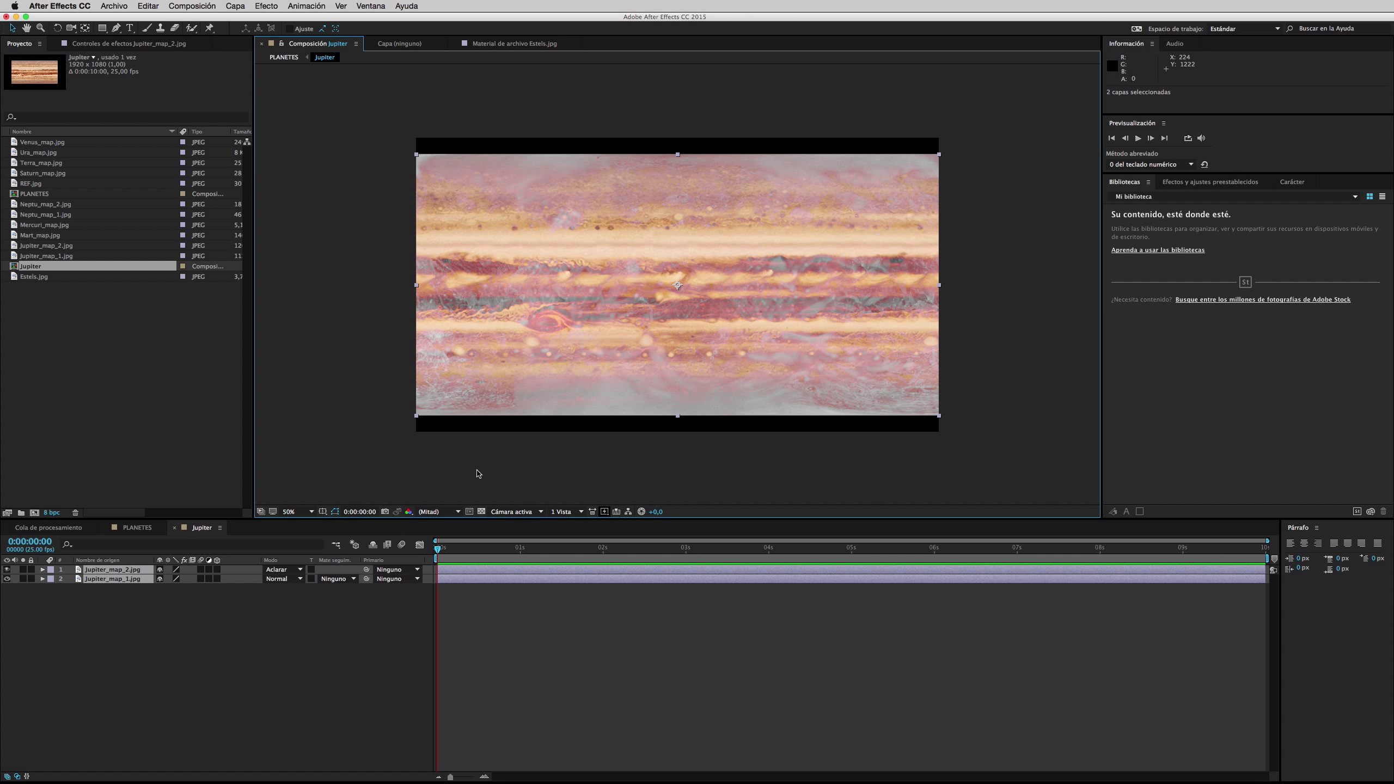
{"action": "left_click", "coordinate": [142, 530]}
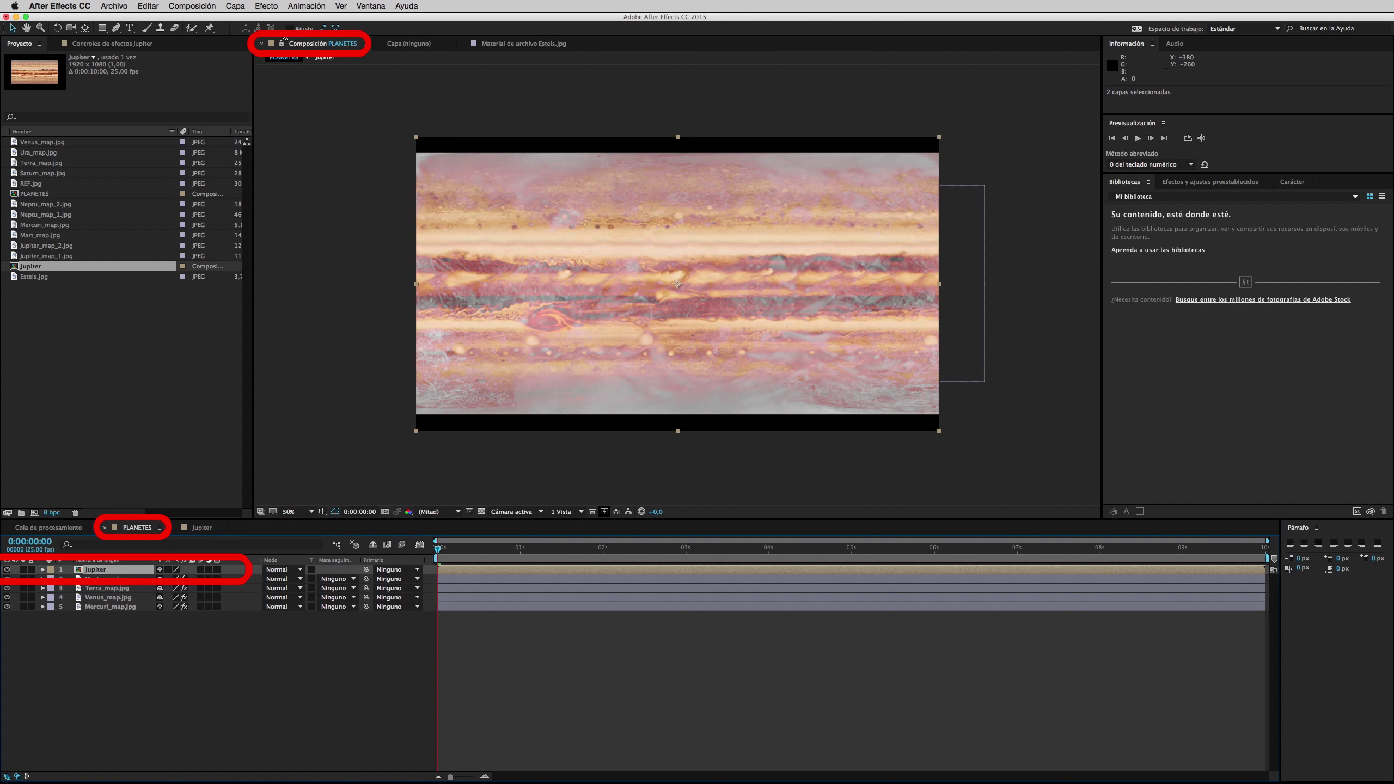
- Apply CC Sphere to the Jupiter precomp layer and reveal its rotation properties
{"action": "left_click", "coordinate": [267, 6]}
{"action": "mouse_move", "coordinate": [330, 191]}
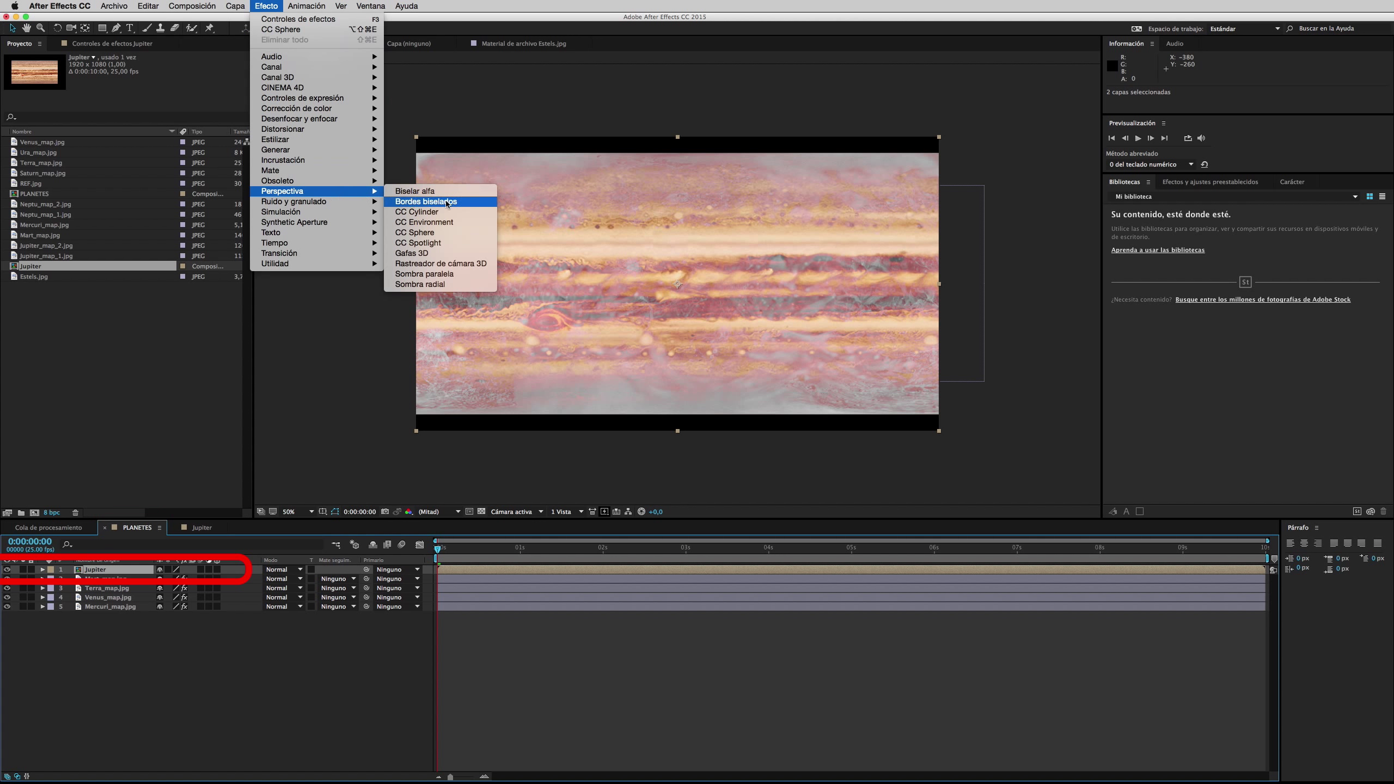
{"action": "left_click", "coordinate": [464, 233]}
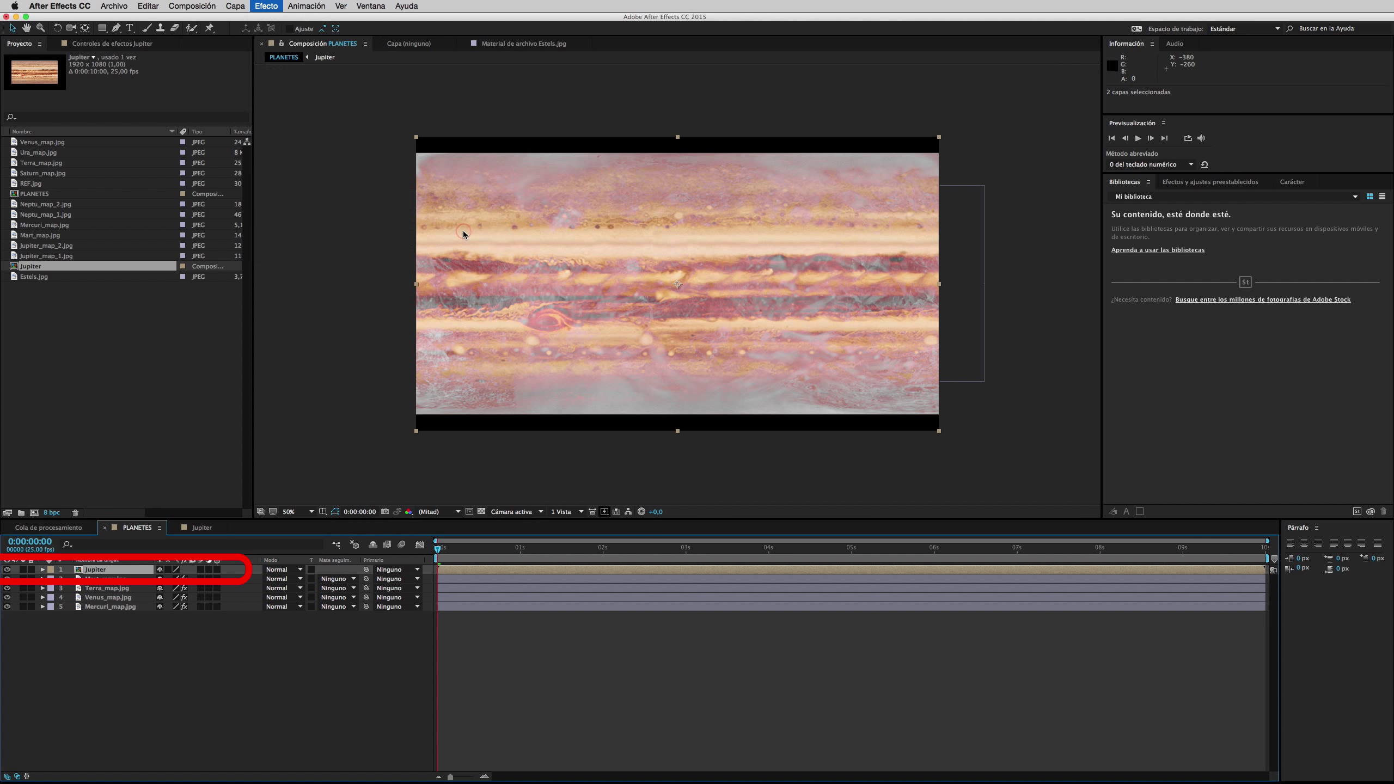
{"action": "left_click", "coordinate": [43, 570]}
{"action": "left_click", "coordinate": [51, 579]}
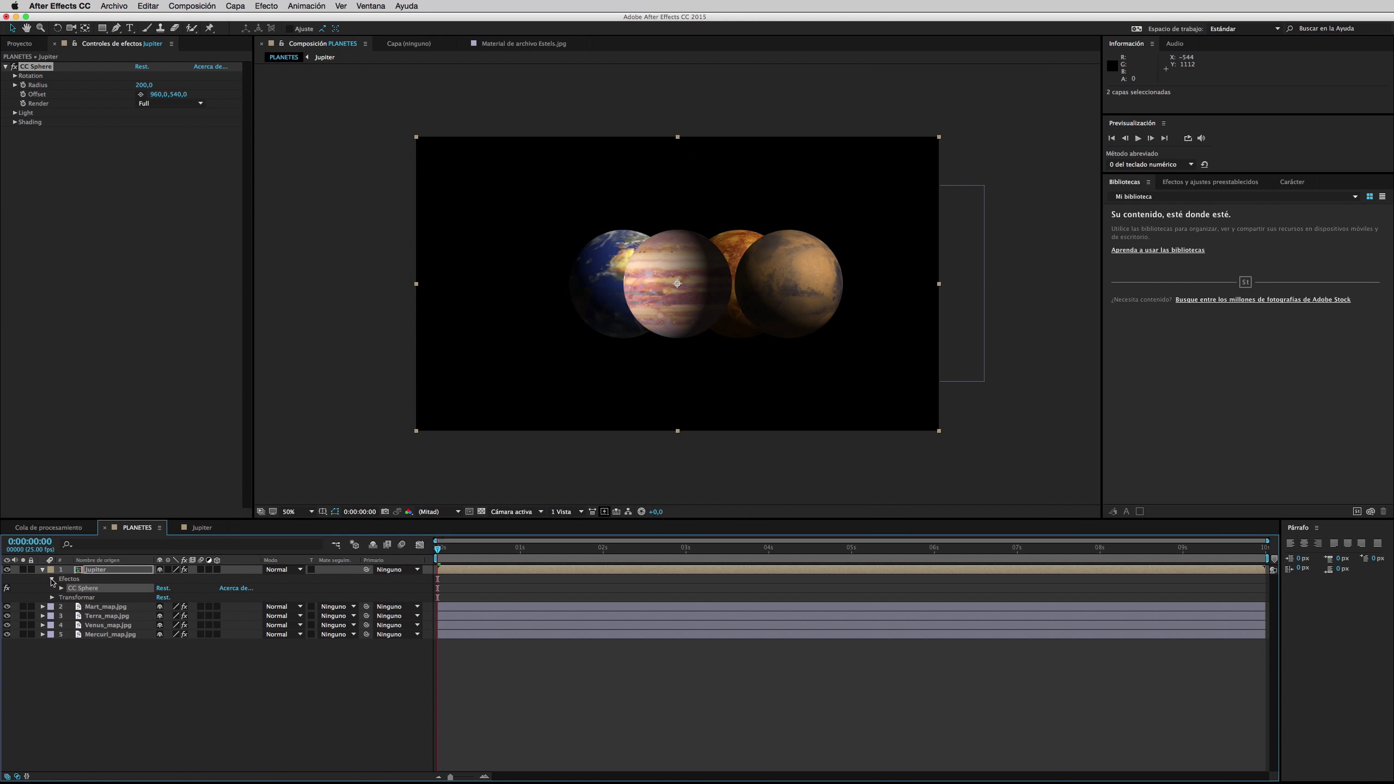
{"action": "left_click", "coordinate": [62, 588]}
{"action": "left_click", "coordinate": [70, 598]}
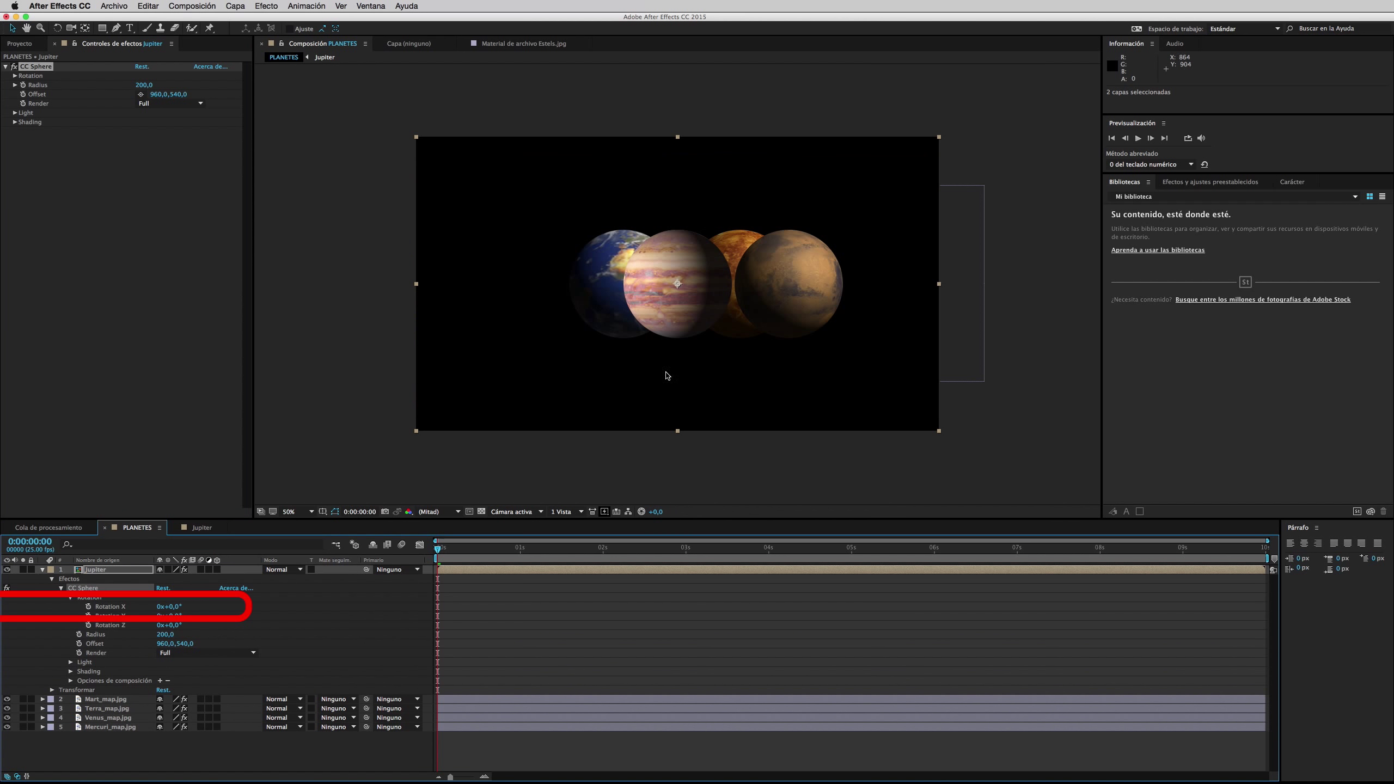
- Test tilting Jupiter with Rotation X, reset it to 0, then open the Jupiter precomp
{"action": "key", "text": "slash"}
{"action": "mouse_move", "coordinate": [174, 607]}
{"action": "left_mouse_down"}
{"action": "mouse_move", "coordinate": [133, 611]}
{"action": "mouse_move", "coordinate": [165, 611]}
{"action": "left_mouse_up"}
{"action": "left_click", "coordinate": [169, 606]}
{"action": "type", "text": "0"}
{"action": "key", "text": "Return"}
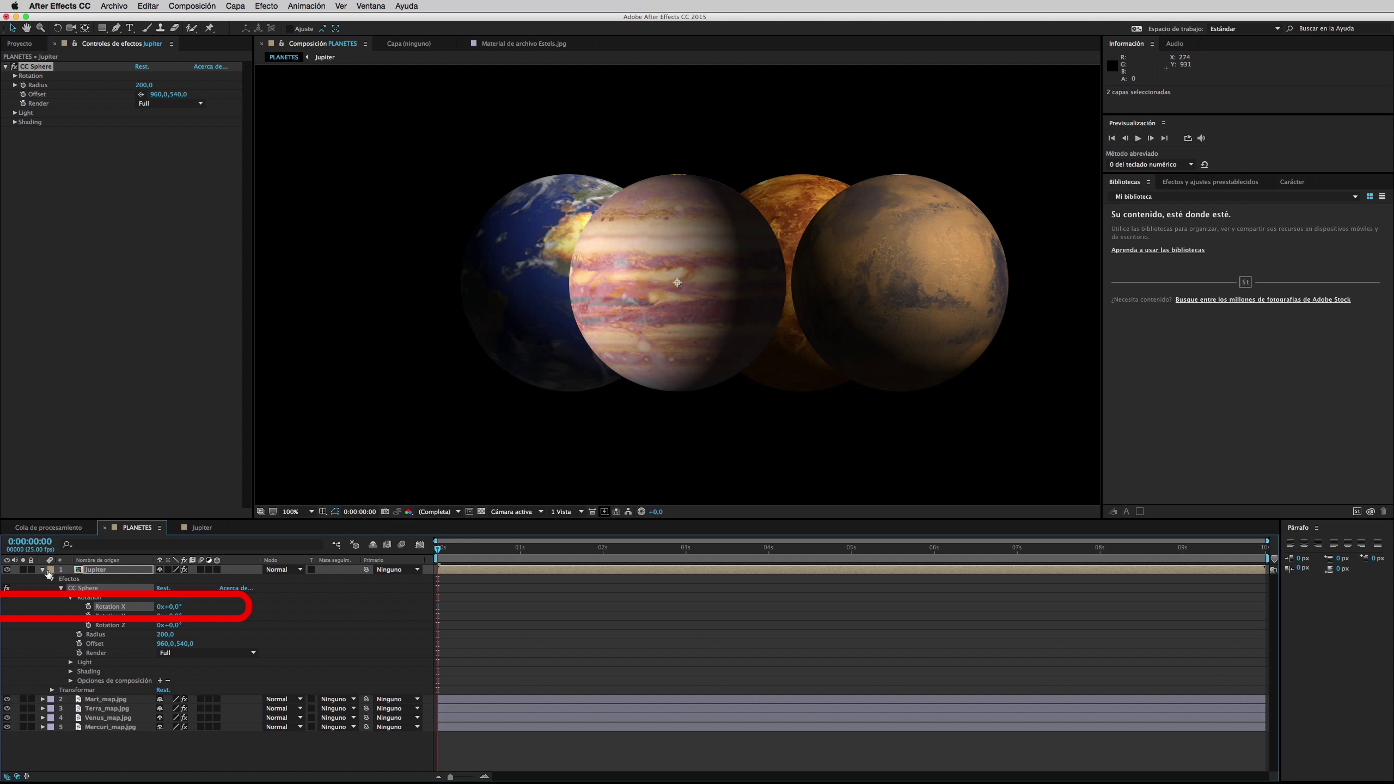
{"action": "double_click", "coordinate": [78, 570]}
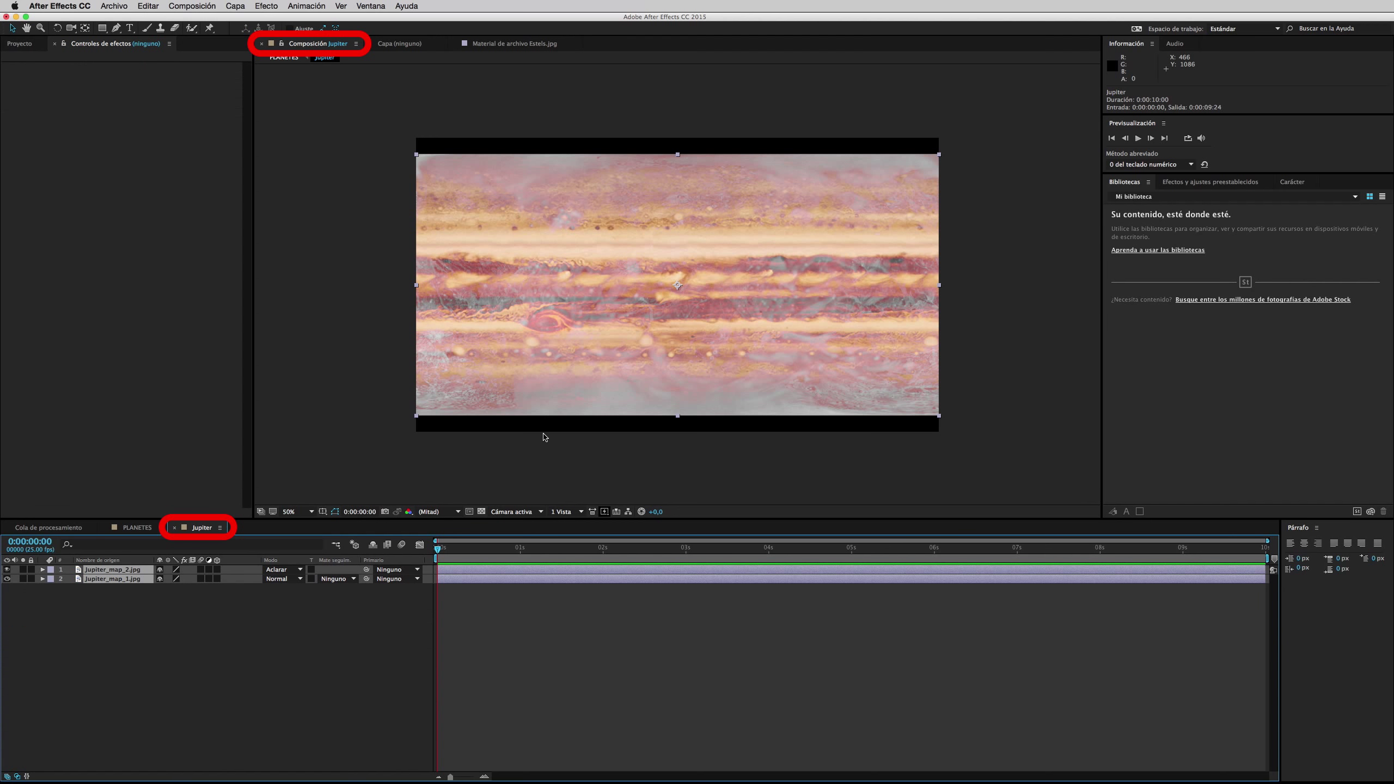
- Lower the Jupiter composition height in Composition Settings and inspect the texture's lower edge
{"action": "left_click", "coordinate": [216, 5]}
{"action": "left_click", "coordinate": [216, 30]}
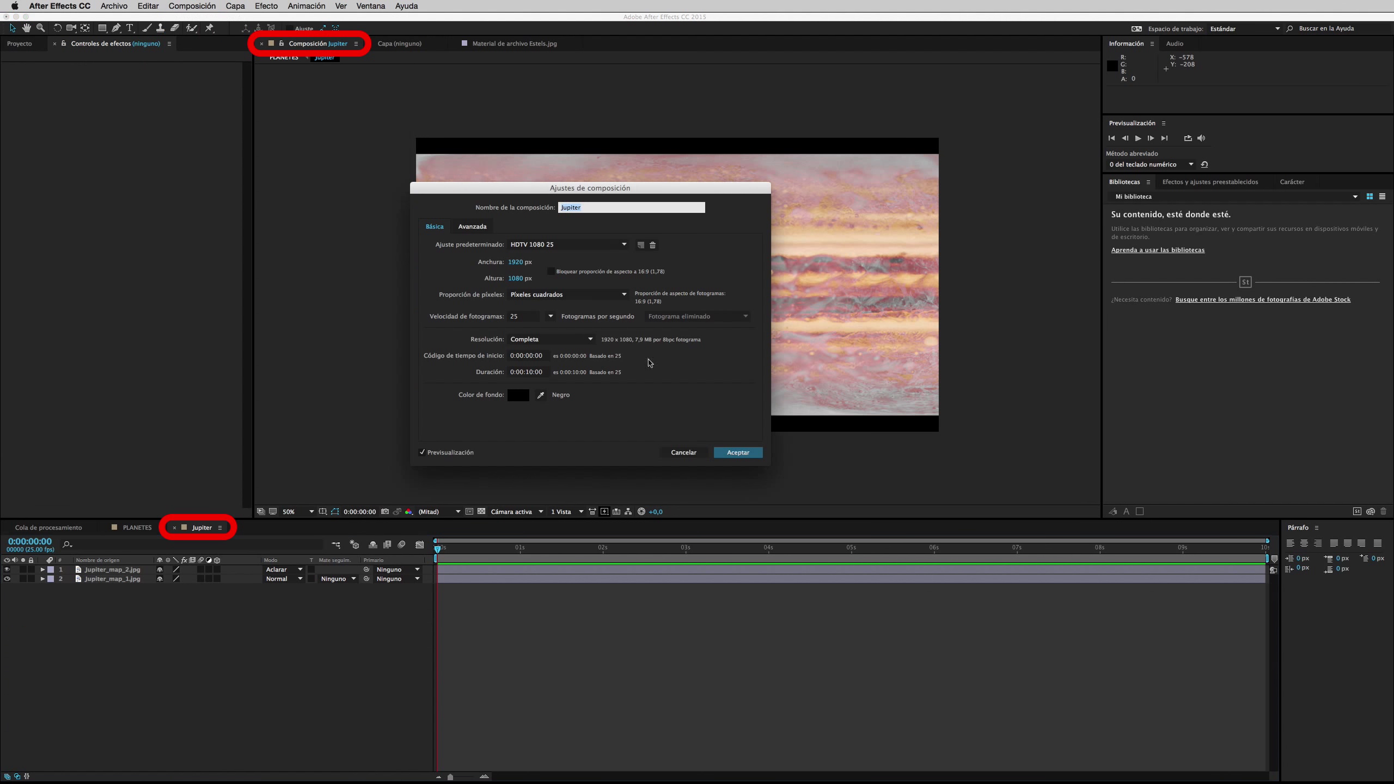
{"action": "left_click_drag", "start_coordinate": [590, 188], "coordinate": [280, 172]}
{"action": "mouse_move", "coordinate": [206, 262]}
{"action": "left_mouse_down"}
{"action": "mouse_move", "coordinate": [192, 267]}
{"action": "mouse_move", "coordinate": [204, 268]}
{"action": "left_mouse_up"}
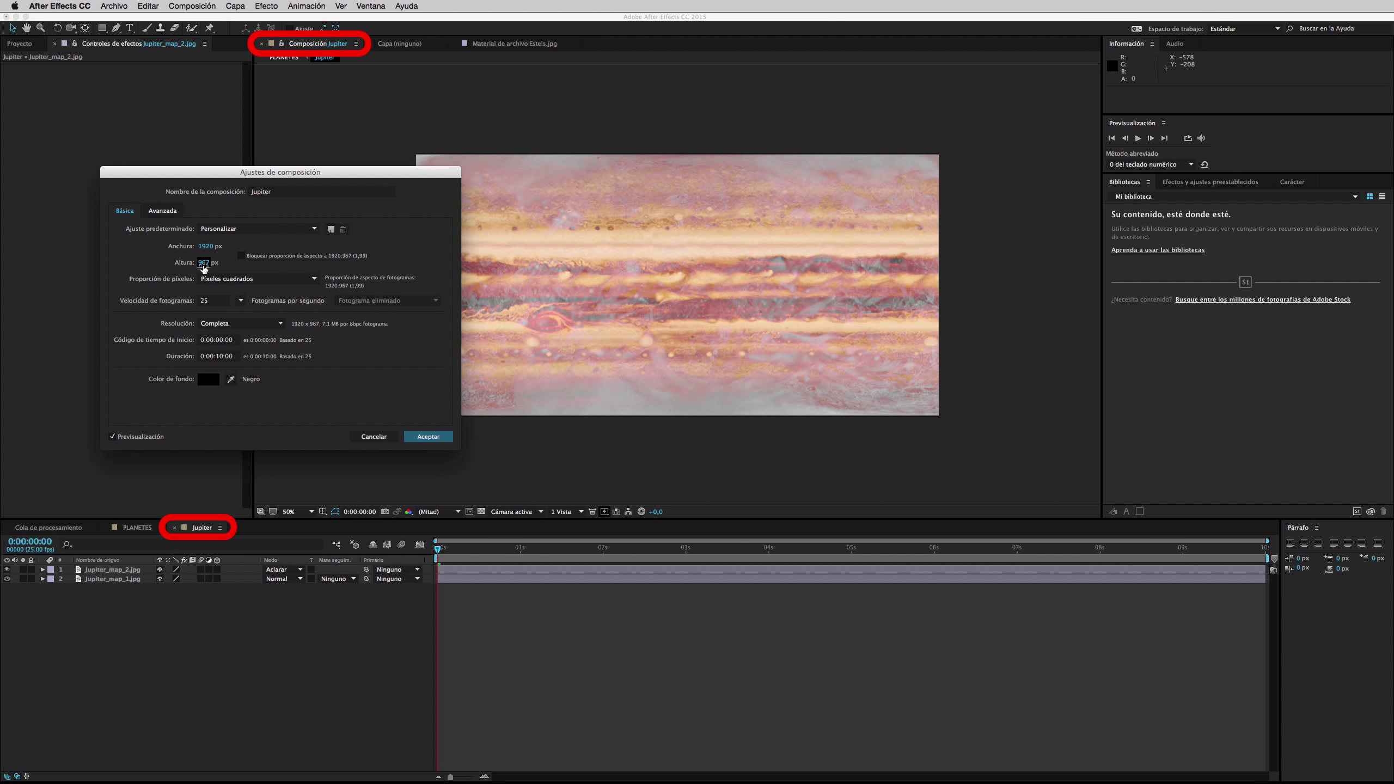
{"action": "left_click", "coordinate": [427, 437]}
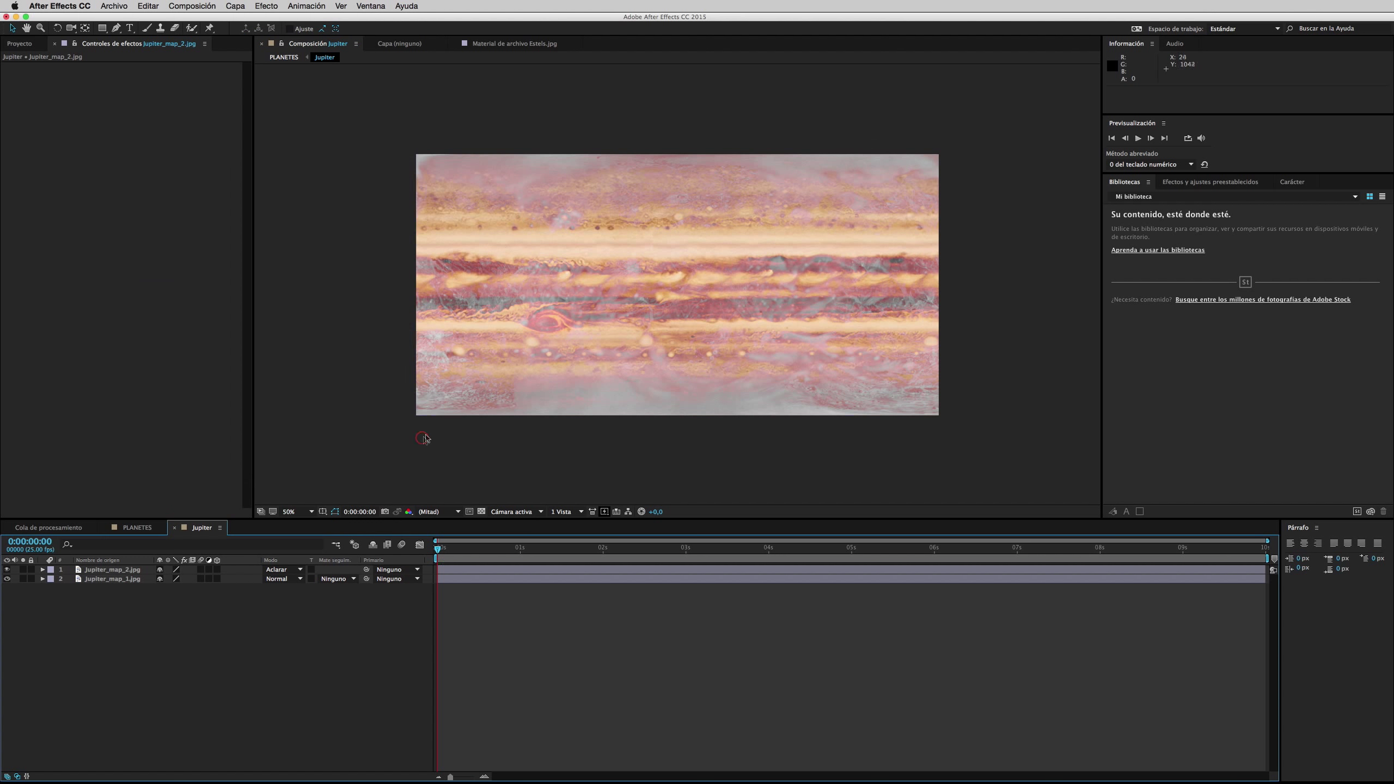
{"action": "left_click", "coordinate": [655, 293]}
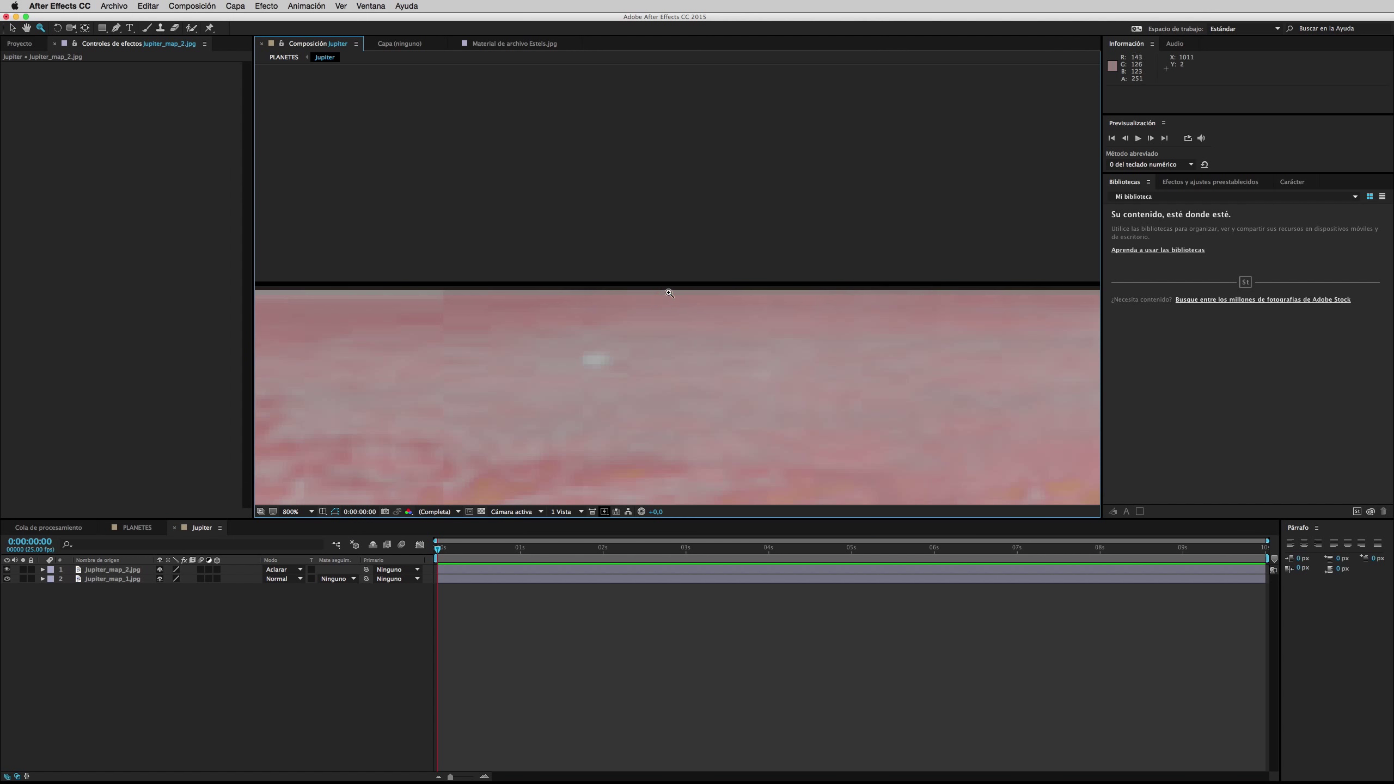
{"action": "left_click", "coordinate": [675, 273]}
{"action": "left_click", "coordinate": [635, 134], "text": "alt"}
- Reapply the composition settings until the height is 962 px at 1920 width
{"action": "left_click", "coordinate": [192, 6]}
{"action": "left_click", "coordinate": [214, 50]}
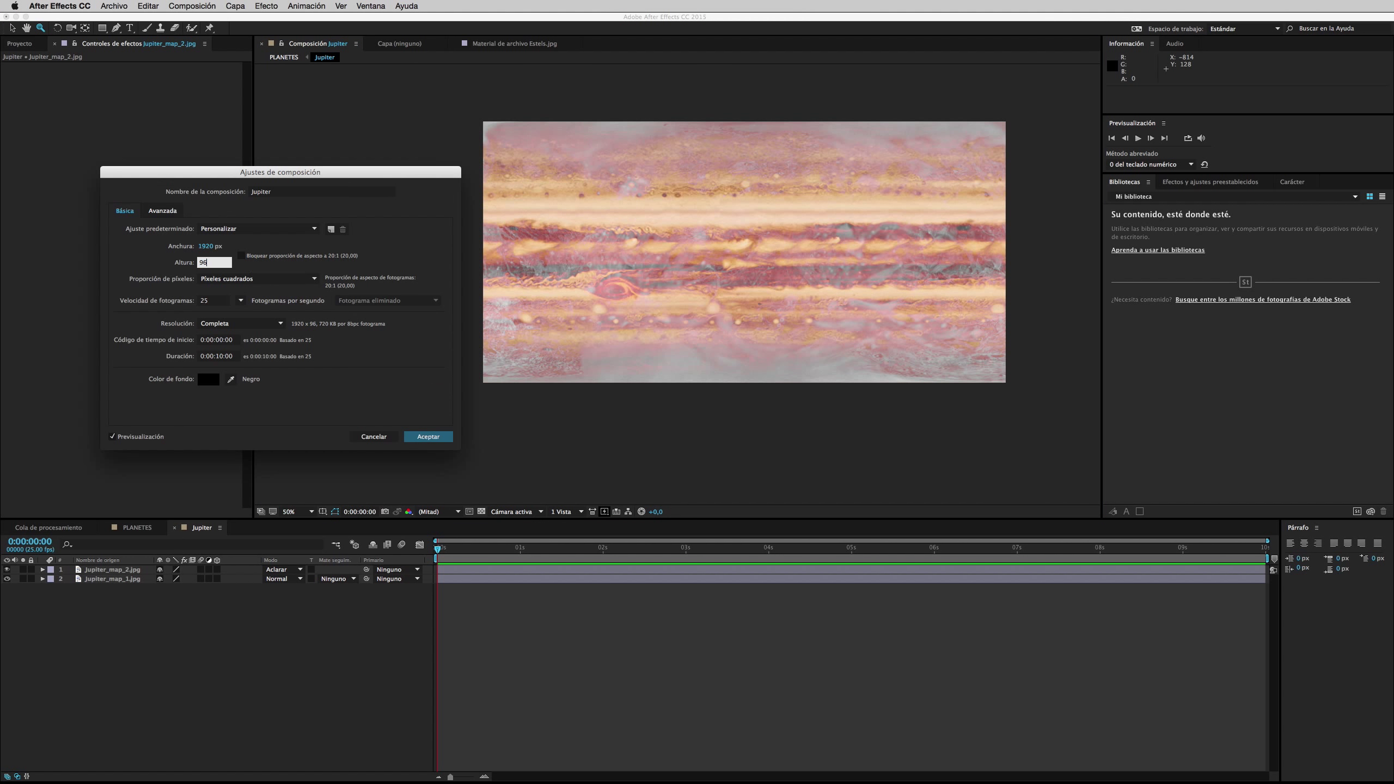
{"action": "key", "text": "Return"}
{"action": "left_click", "coordinate": [617, 162]}
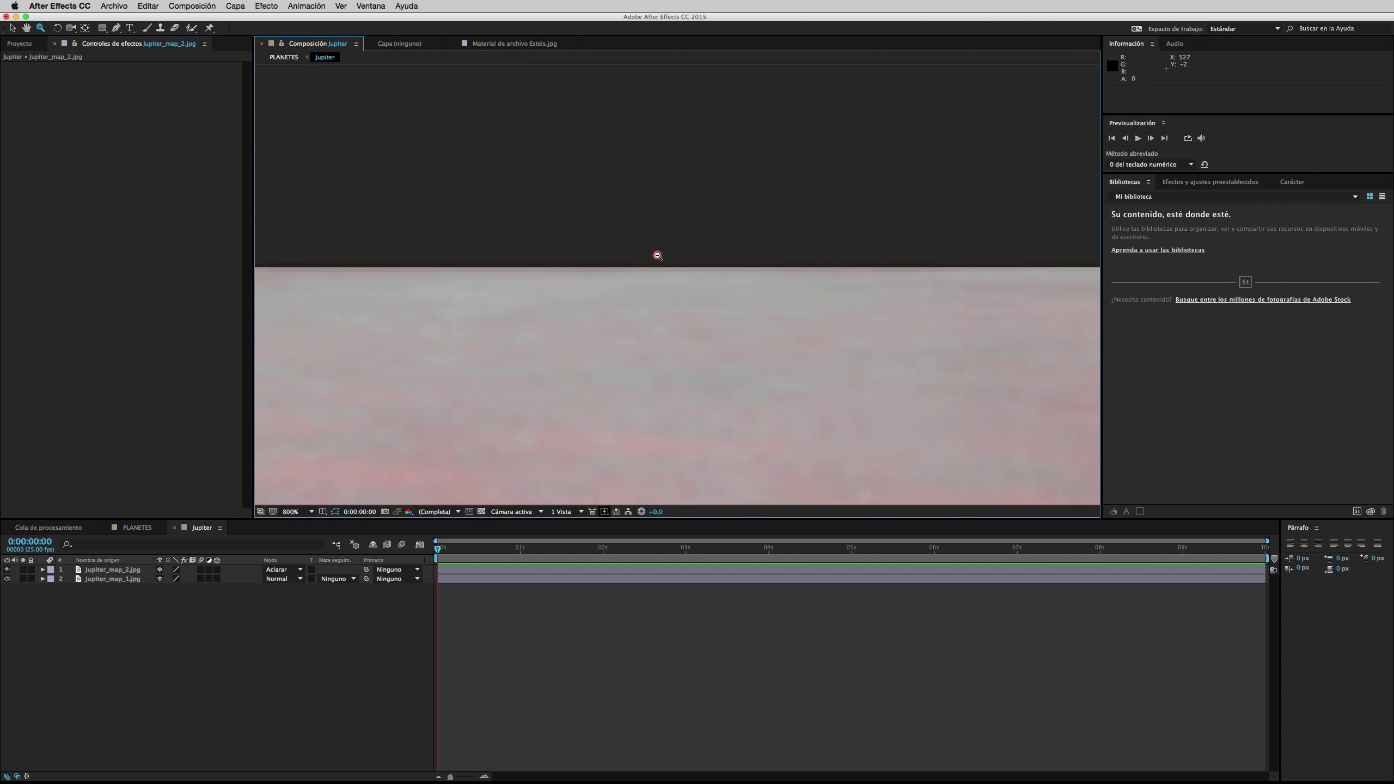
{"action": "left_click_drag", "start_coordinate": [657, 258], "coordinate": [881, 121]}
{"action": "left_click", "coordinate": [192, 5]}
{"action": "left_click", "coordinate": [214, 51]}
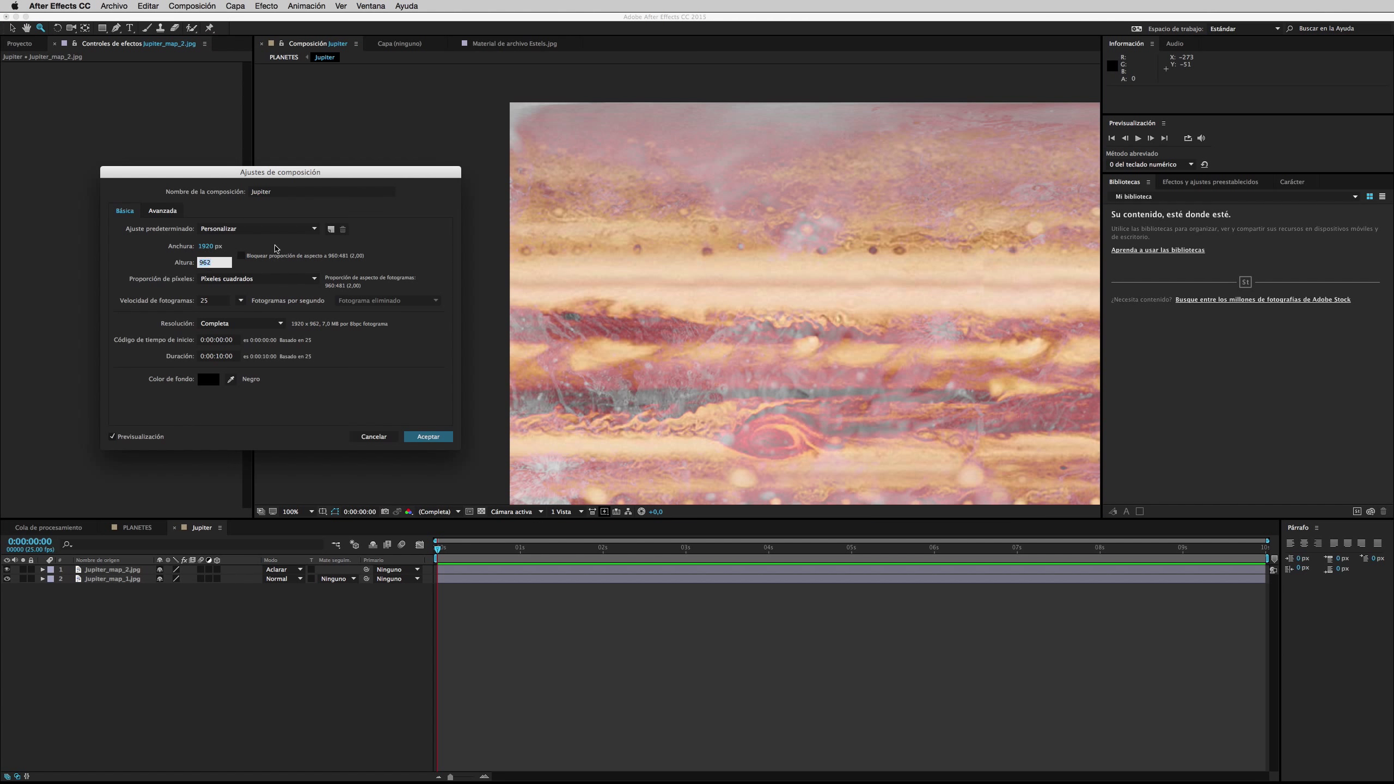
{"action": "type", "text": "96"}
{"action": "key", "text": "Return"}
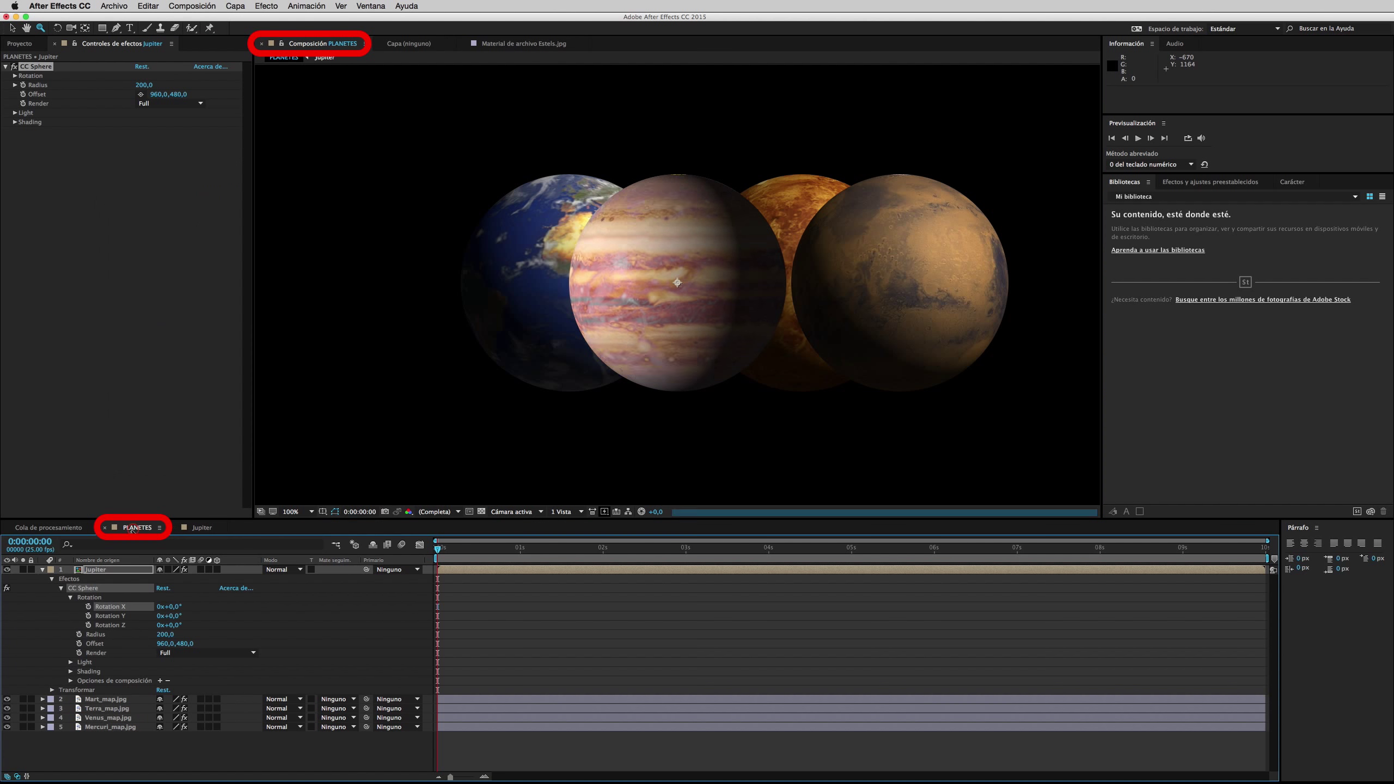
- Reset Jupiter's Rotation X to 0 and set its Light Direction to 45° with softer shading
{"action": "mouse_move", "coordinate": [169, 606]}
{"action": "left_mouse_down"}
{"action": "mouse_move", "coordinate": [134, 607]}
{"action": "mouse_move", "coordinate": [164, 606]}
{"action": "left_mouse_up"}
{"action": "left_click", "coordinate": [173, 606]}
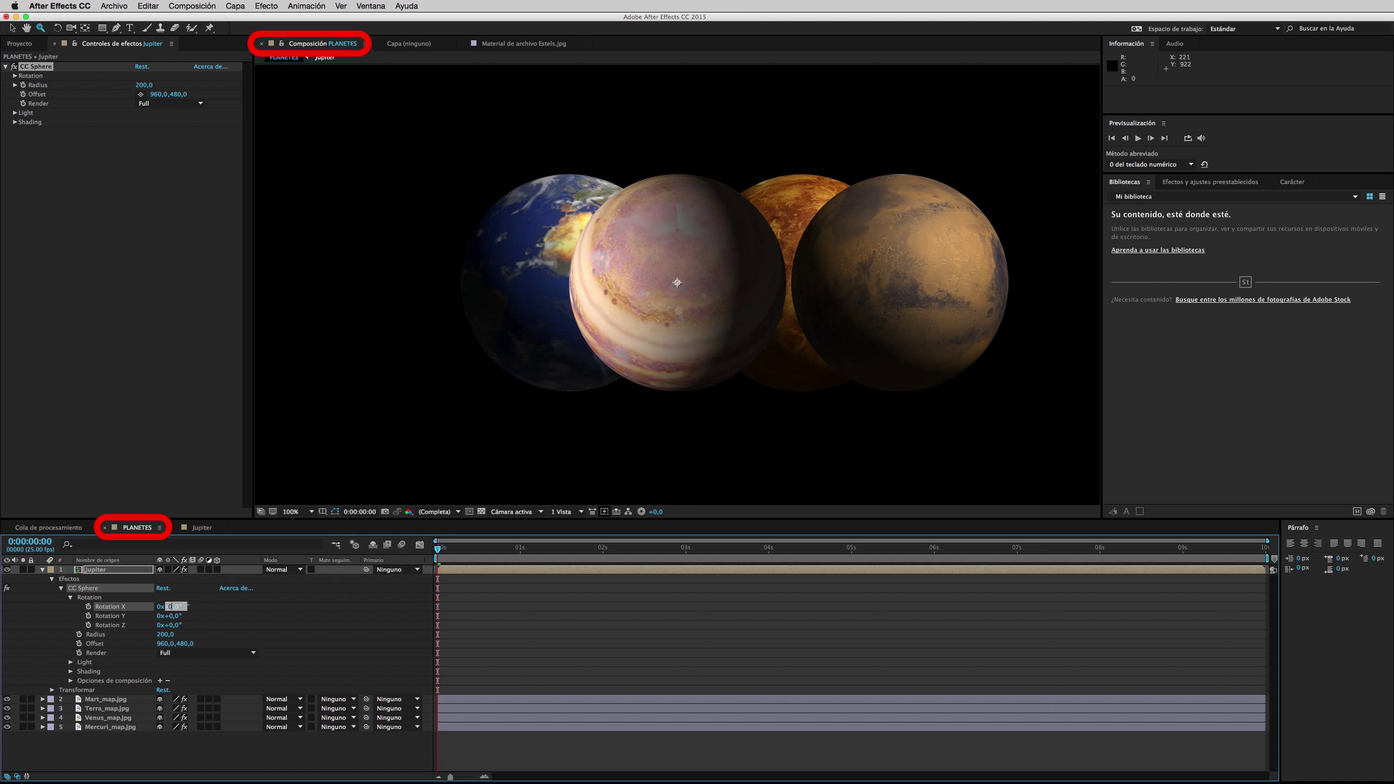
{"action": "key", "text": "Return"}
{"action": "left_click", "coordinate": [70, 663]}
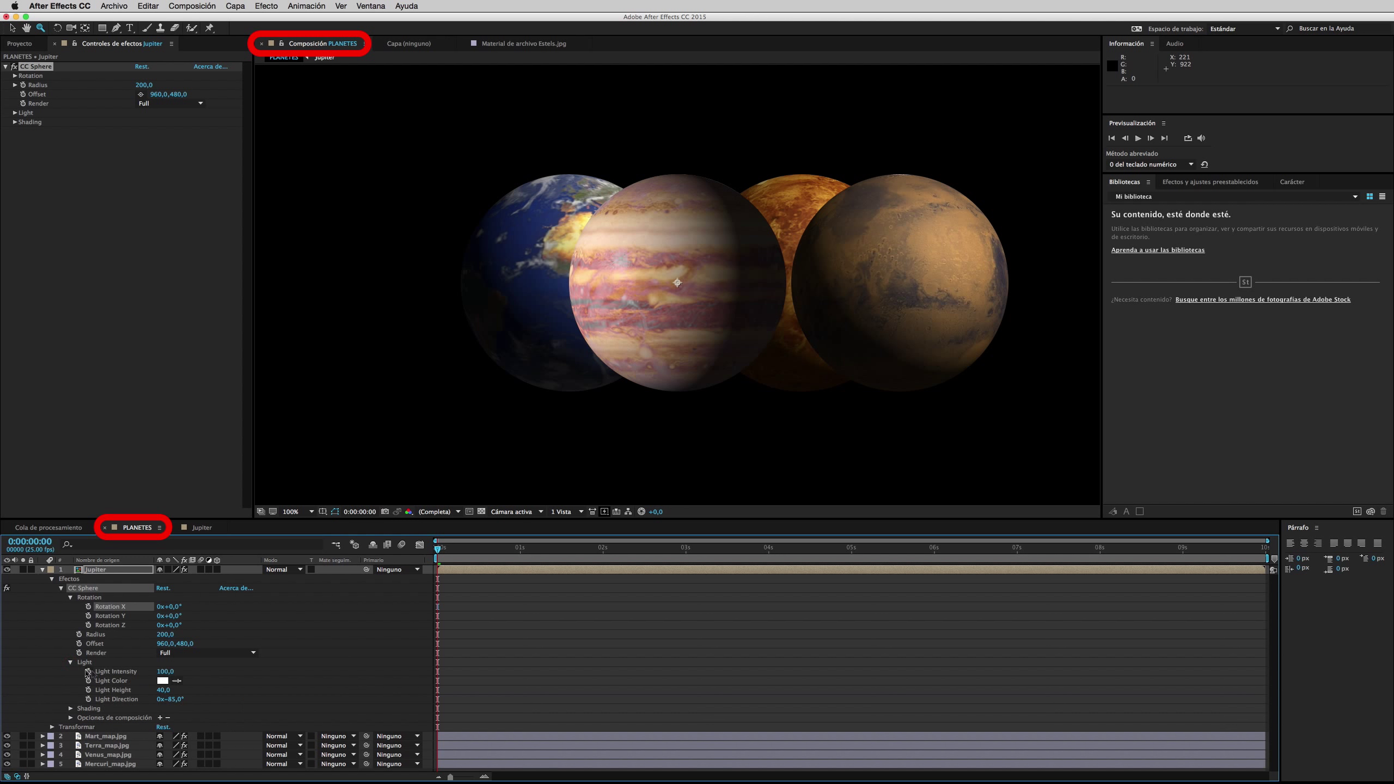
{"action": "key", "text": "Return"}
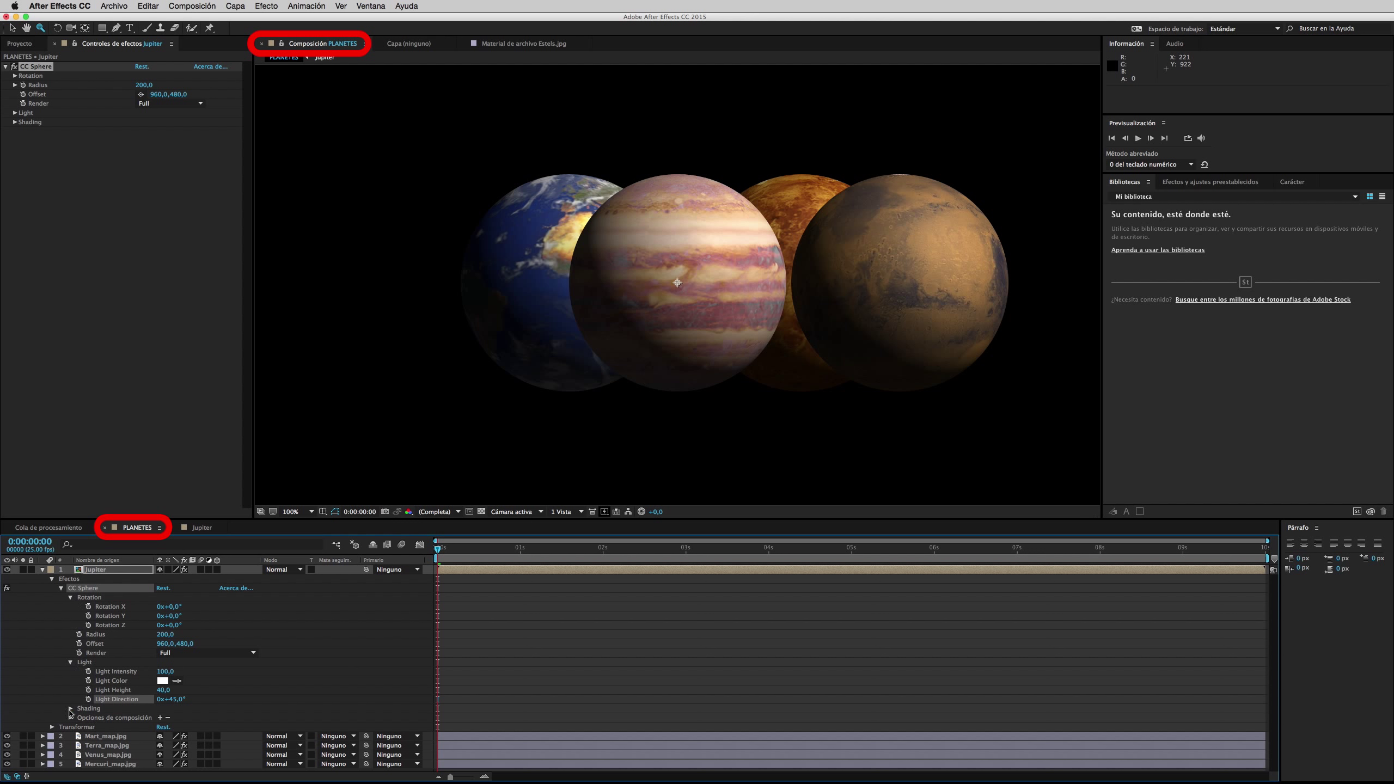
{"action": "left_click", "coordinate": [70, 709]}
{"action": "scroll", "coordinate": [55, 692], "scroll_direction": "down", "scroll_amount": 3}
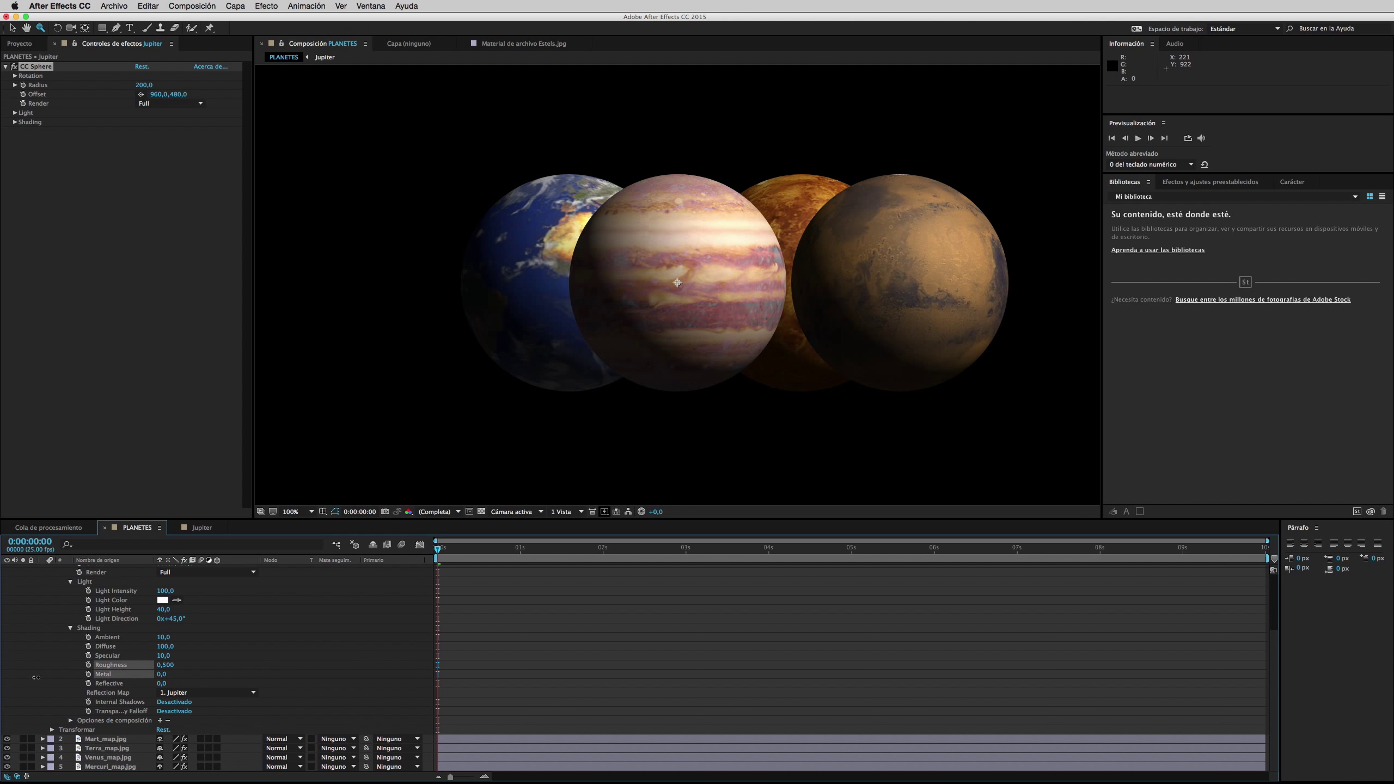
{"action": "scroll", "coordinate": [56, 597], "scroll_direction": "up", "scroll_amount": 3}
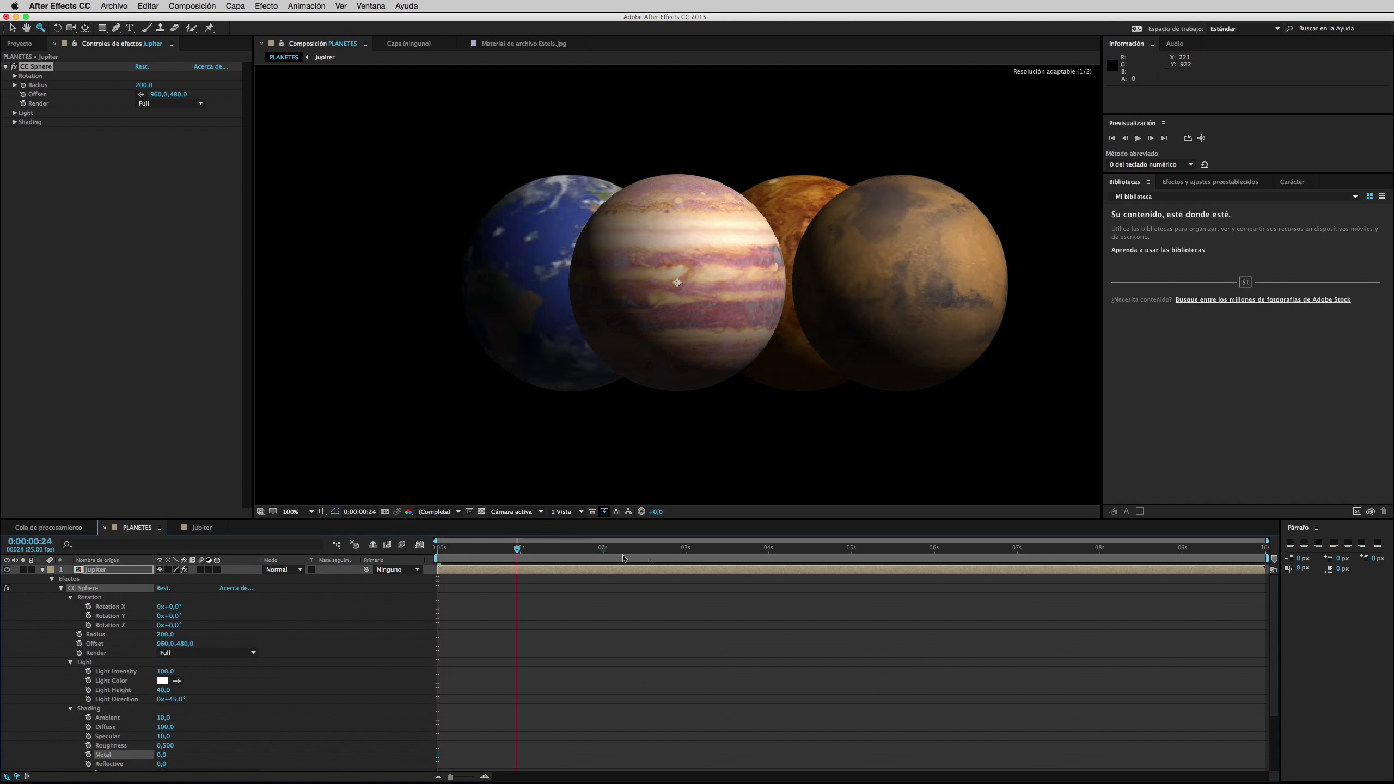
- Move Jupiter to the left end of the row, preview the planets, then add Saturn_map.jpg
{"action": "left_click", "coordinate": [52, 579]}
{"action": "left_click", "coordinate": [52, 588]}
{"action": "left_click_drag", "start_coordinate": [164, 606], "coordinate": [172, 614]}
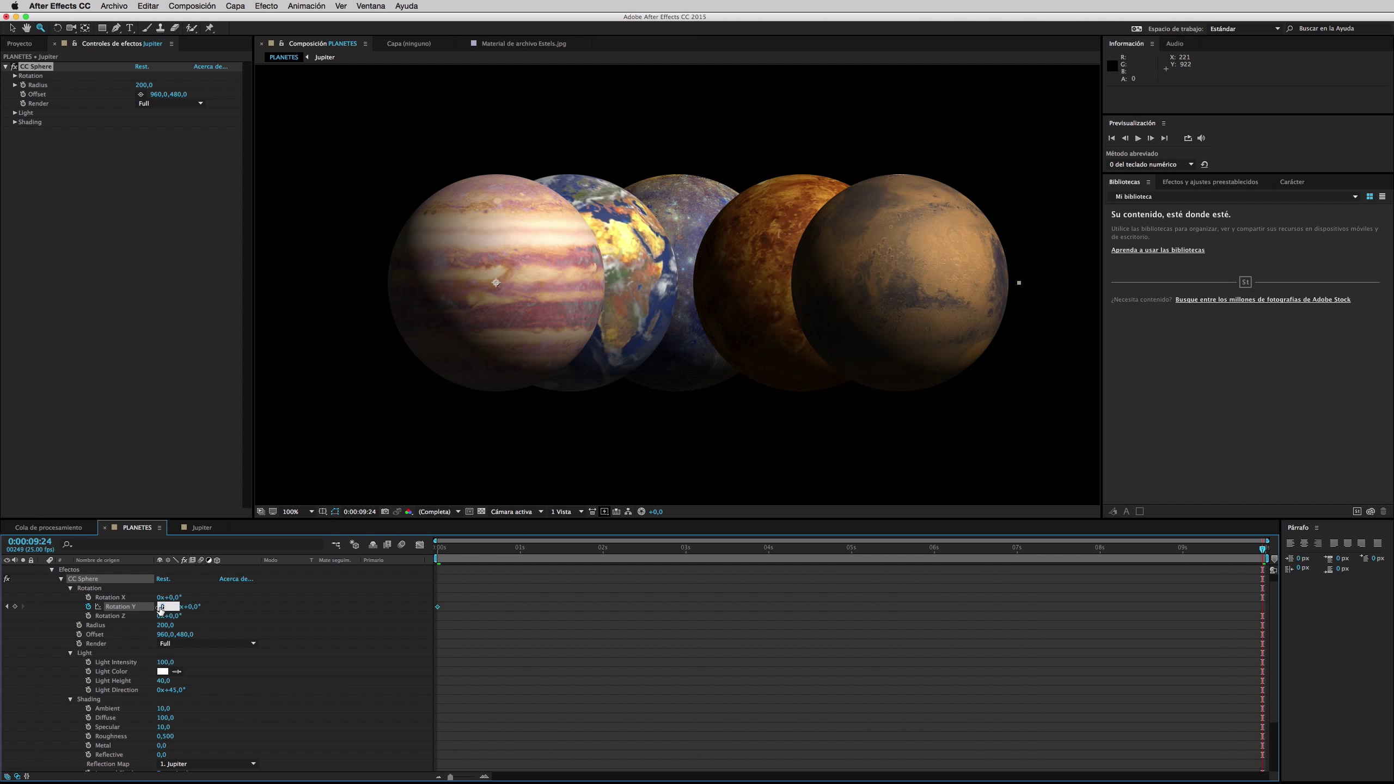
{"action": "key", "text": "u"}
{"action": "key", "text": "space"}
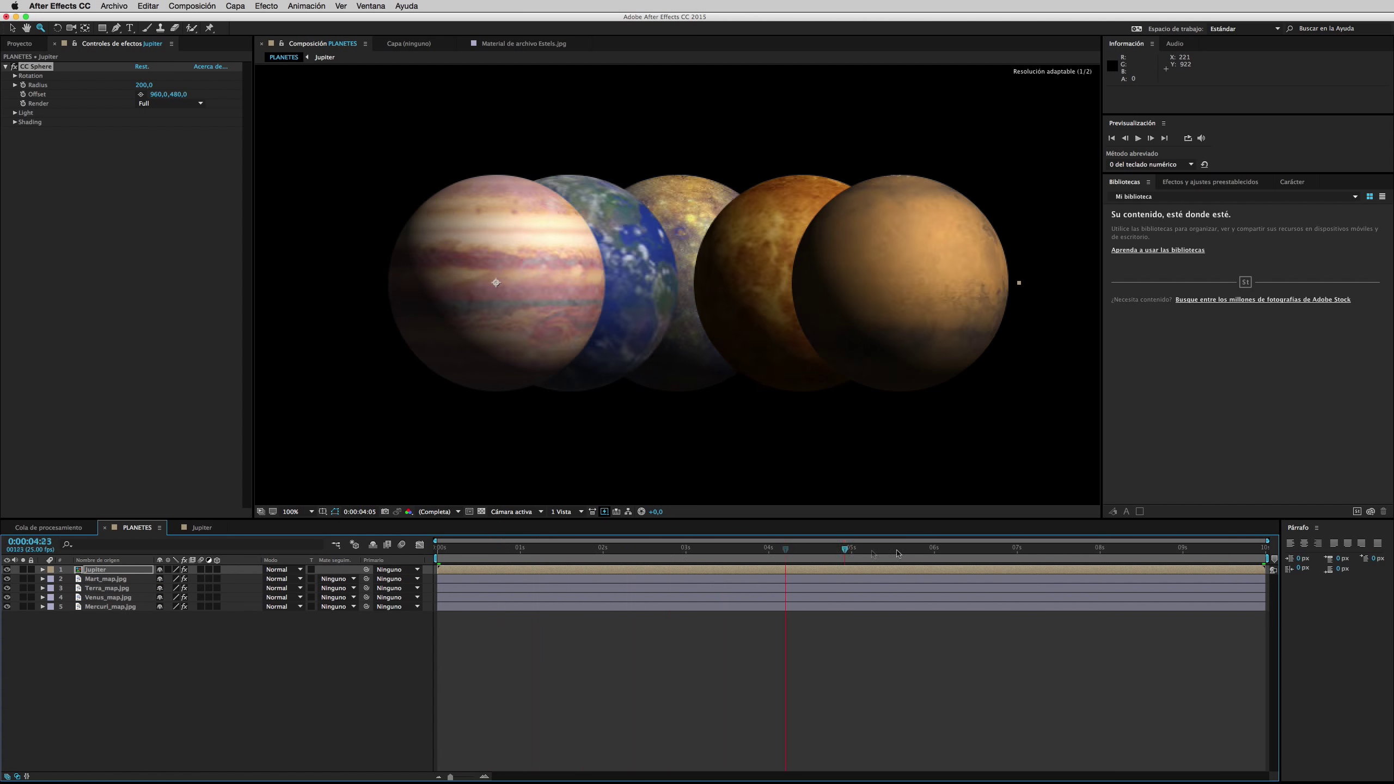
{"action": "key", "text": "space"}
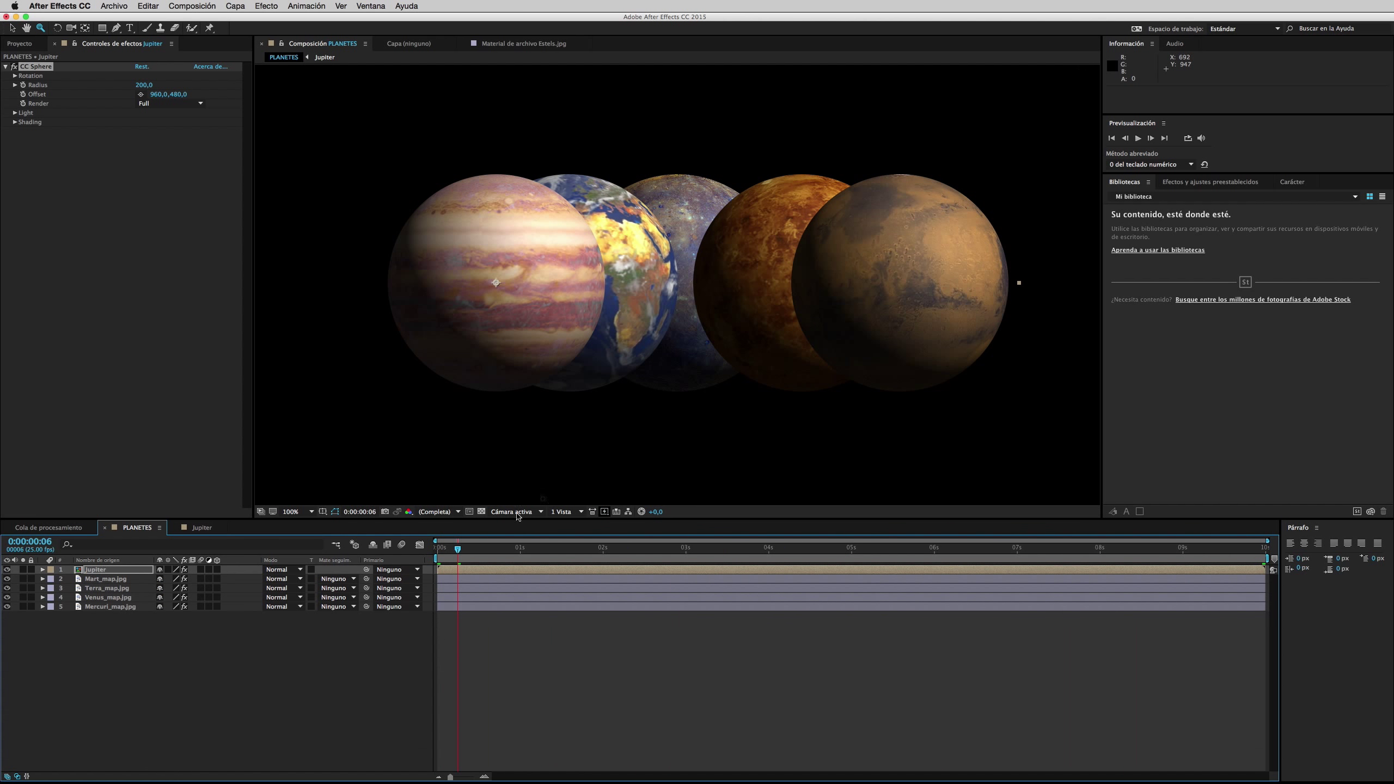
{"action": "key", "text": "ctrl+z"}
{"action": "left_click", "coordinate": [20, 43]}
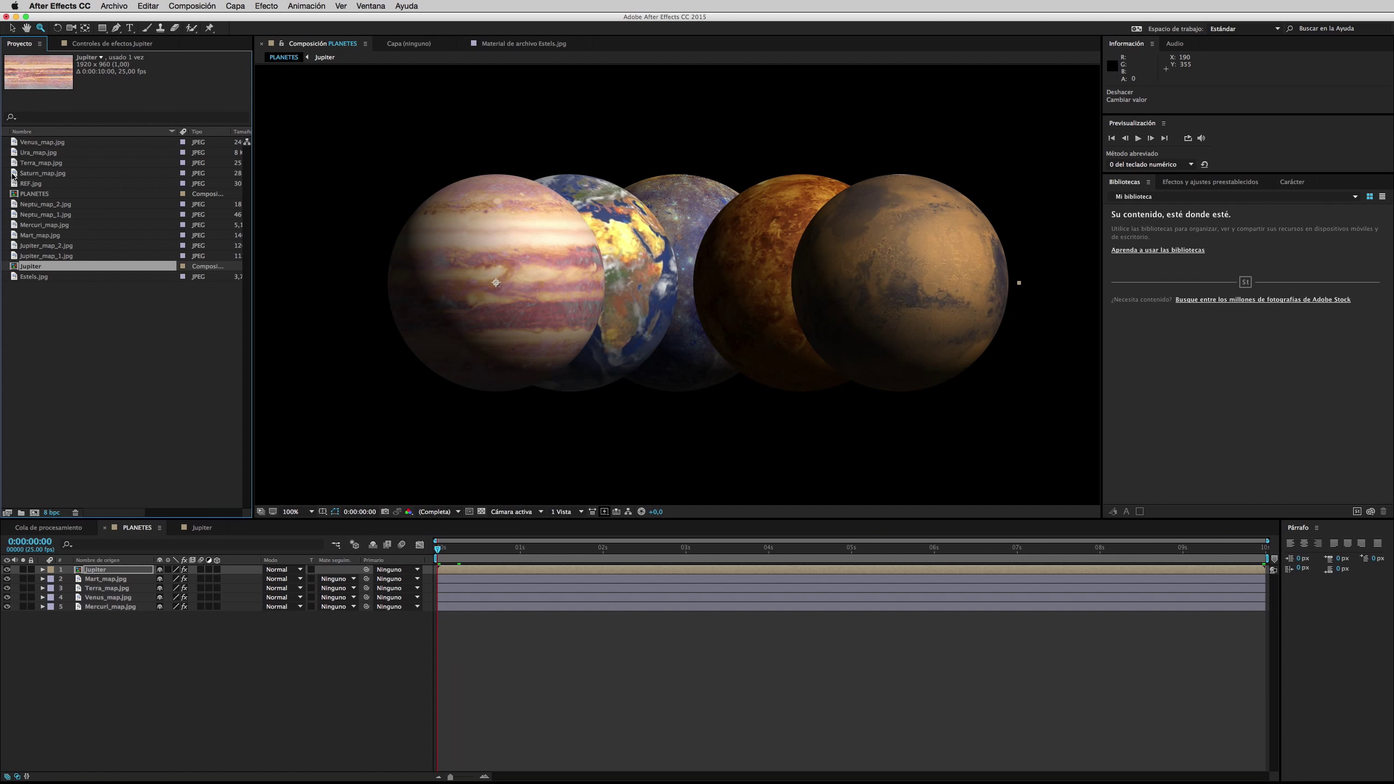
{"action": "left_click_drag", "start_coordinate": [12, 174], "coordinate": [220, 637]}
- Wrap Saturn in CC Sphere, move it to the row's right end, and light it at 45°
{"action": "left_click", "coordinate": [266, 5]}
{"action": "mouse_move", "coordinate": [307, 193]}
{"action": "left_click", "coordinate": [439, 236]}
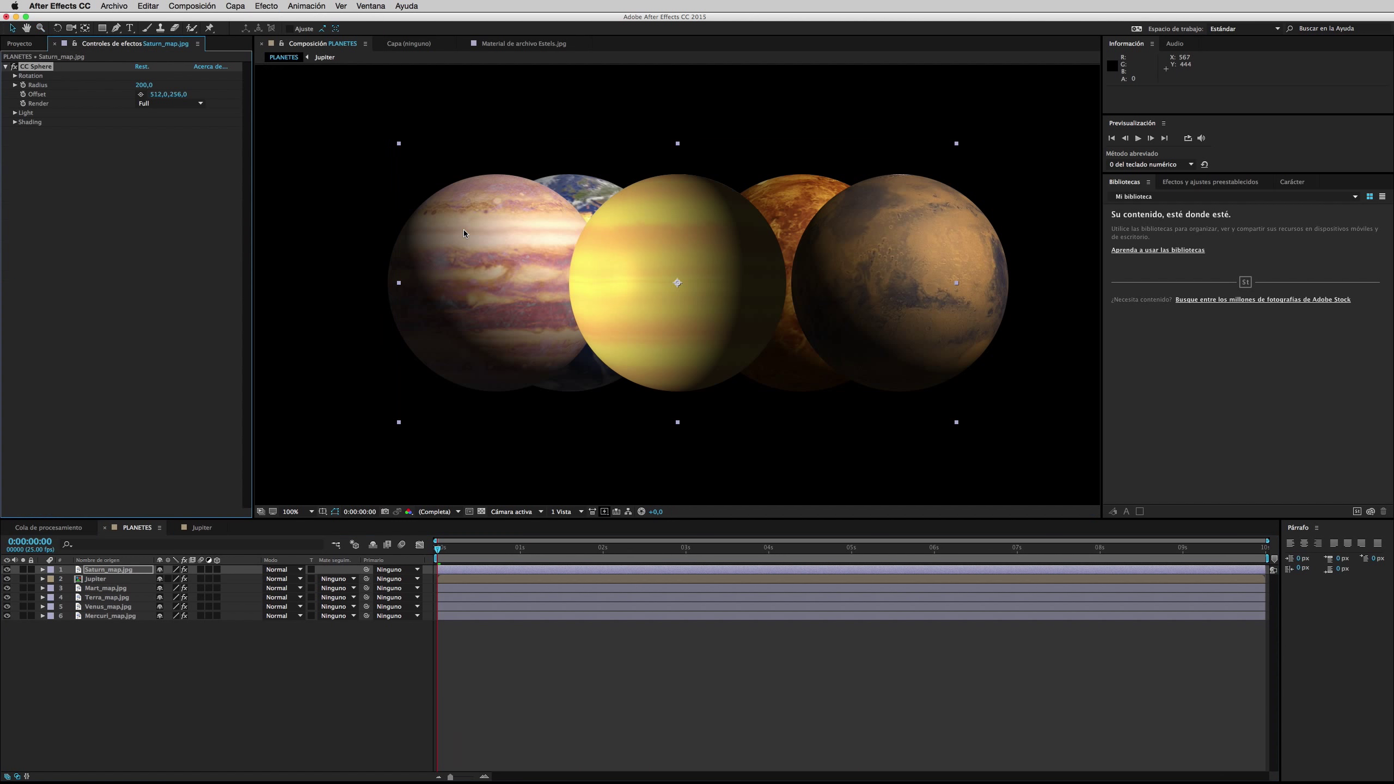
{"action": "left_click", "coordinate": [42, 569]}
{"action": "left_click", "coordinate": [52, 588]}
{"action": "left_click_drag", "start_coordinate": [164, 606], "coordinate": [521, 632]}
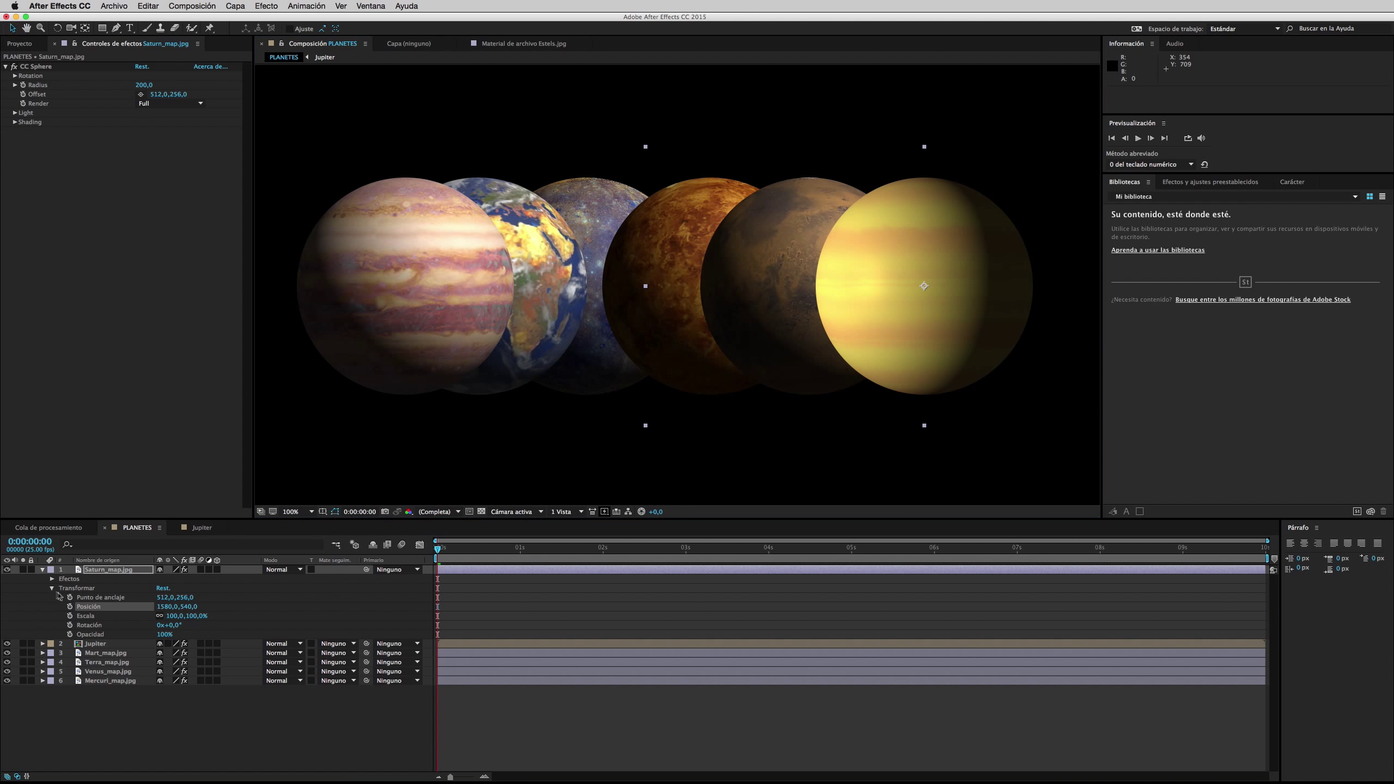
{"action": "key", "text": "e"}
{"action": "left_click", "coordinate": [60, 588]}
{"action": "left_click_drag", "start_coordinate": [167, 671], "coordinate": [186, 671]}
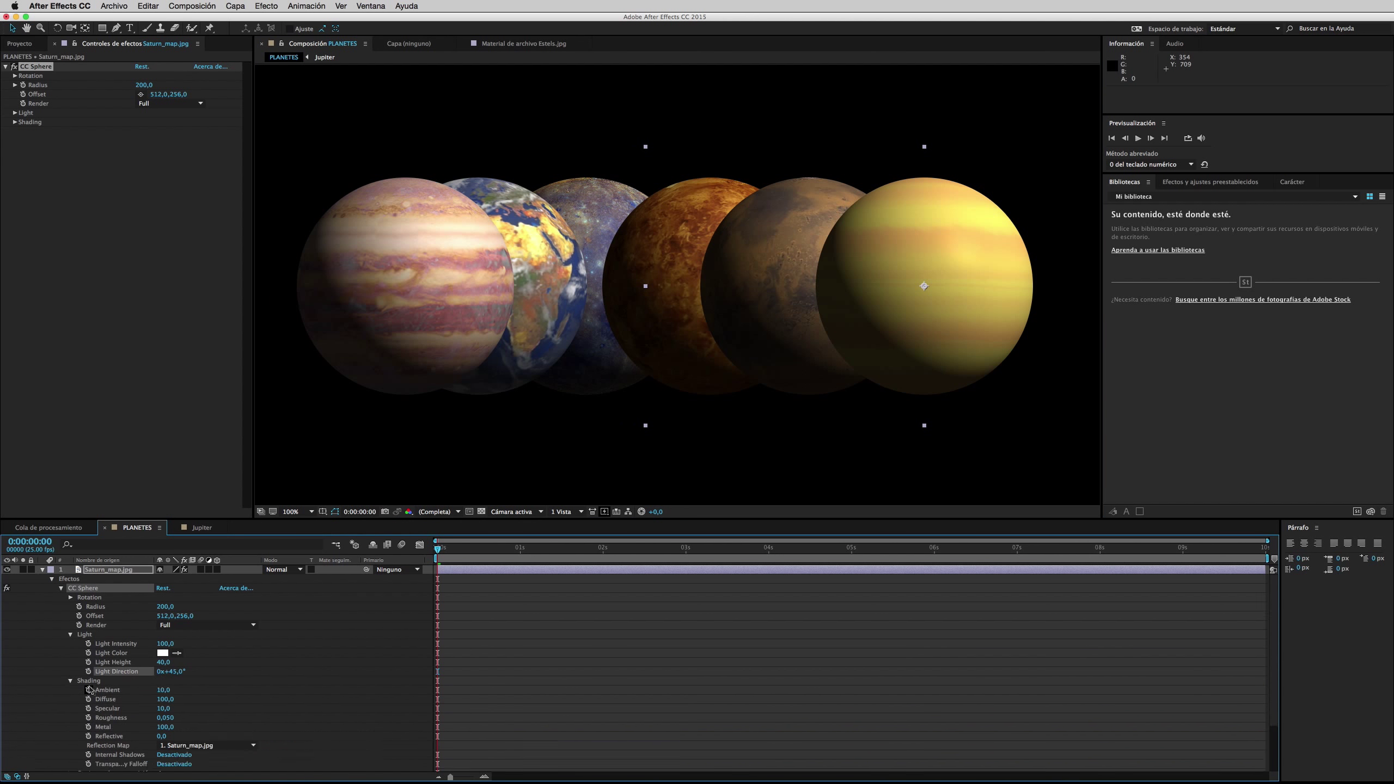
- Keyframe Saturn's Rotation Y from start to end, then select Ura_map.jpg in the project
{"action": "left_click", "coordinate": [71, 597]}
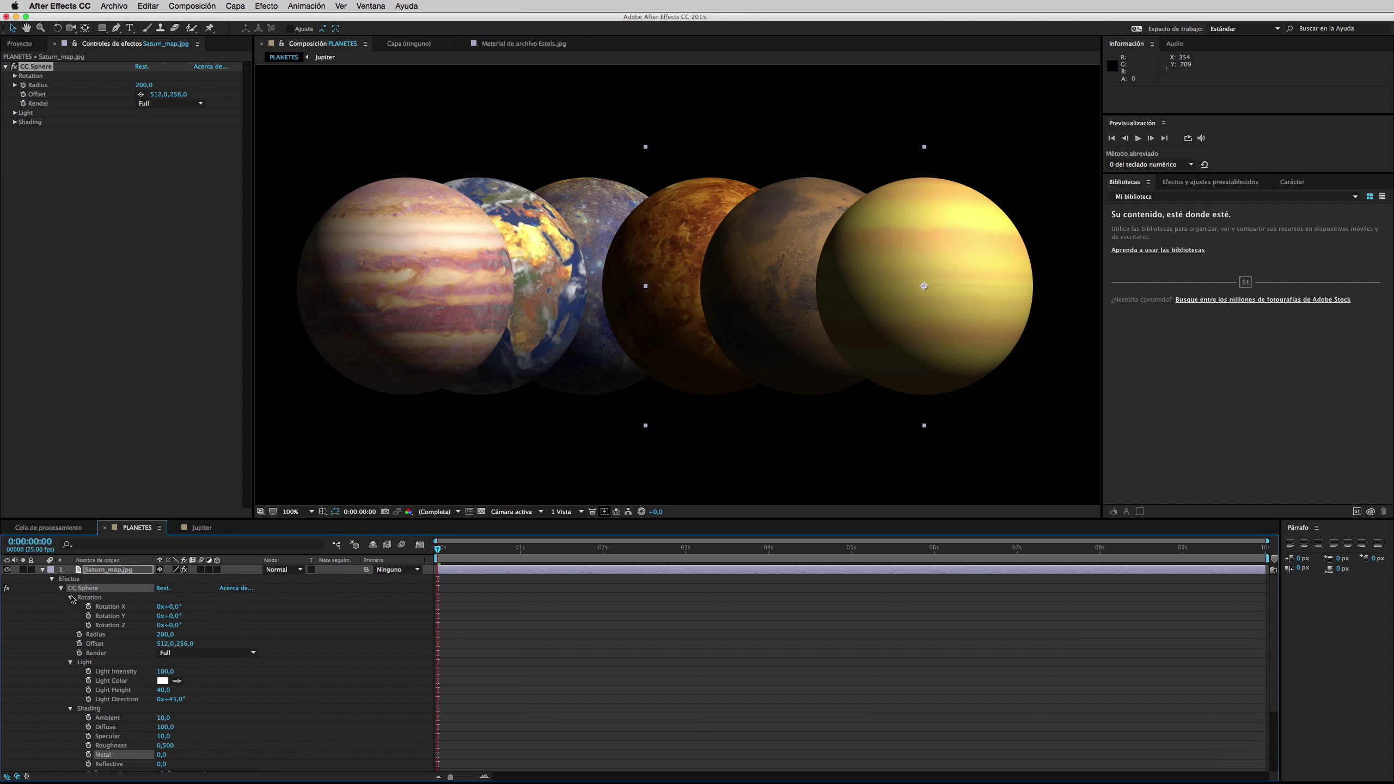
{"action": "key", "text": "Home"}
{"action": "left_click", "coordinate": [87, 616]}
{"action": "key", "text": "End"}
{"action": "left_click", "coordinate": [163, 615]}
{"action": "left_click_drag", "start_coordinate": [1262, 548], "coordinate": [931, 591]}
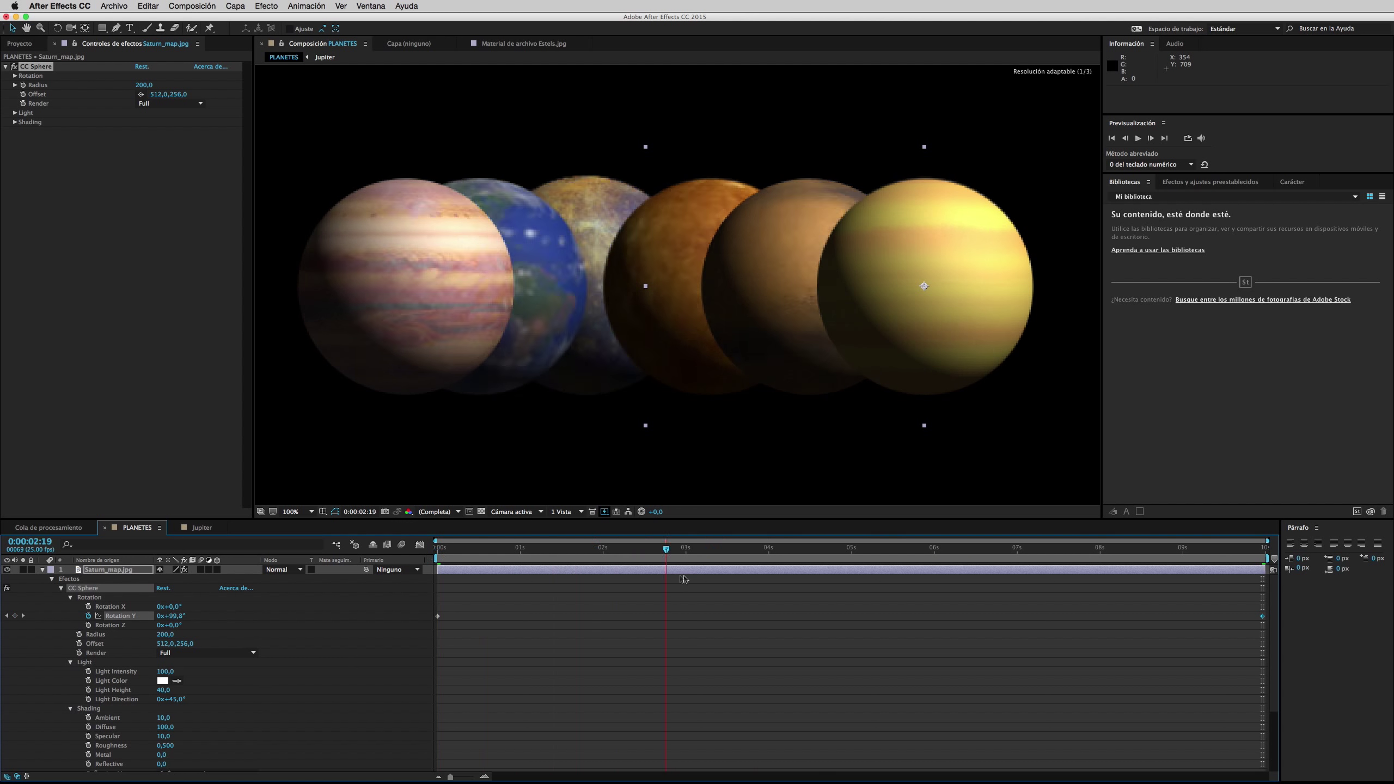
{"action": "key", "text": "Home"}
{"action": "left_click", "coordinate": [43, 570]}
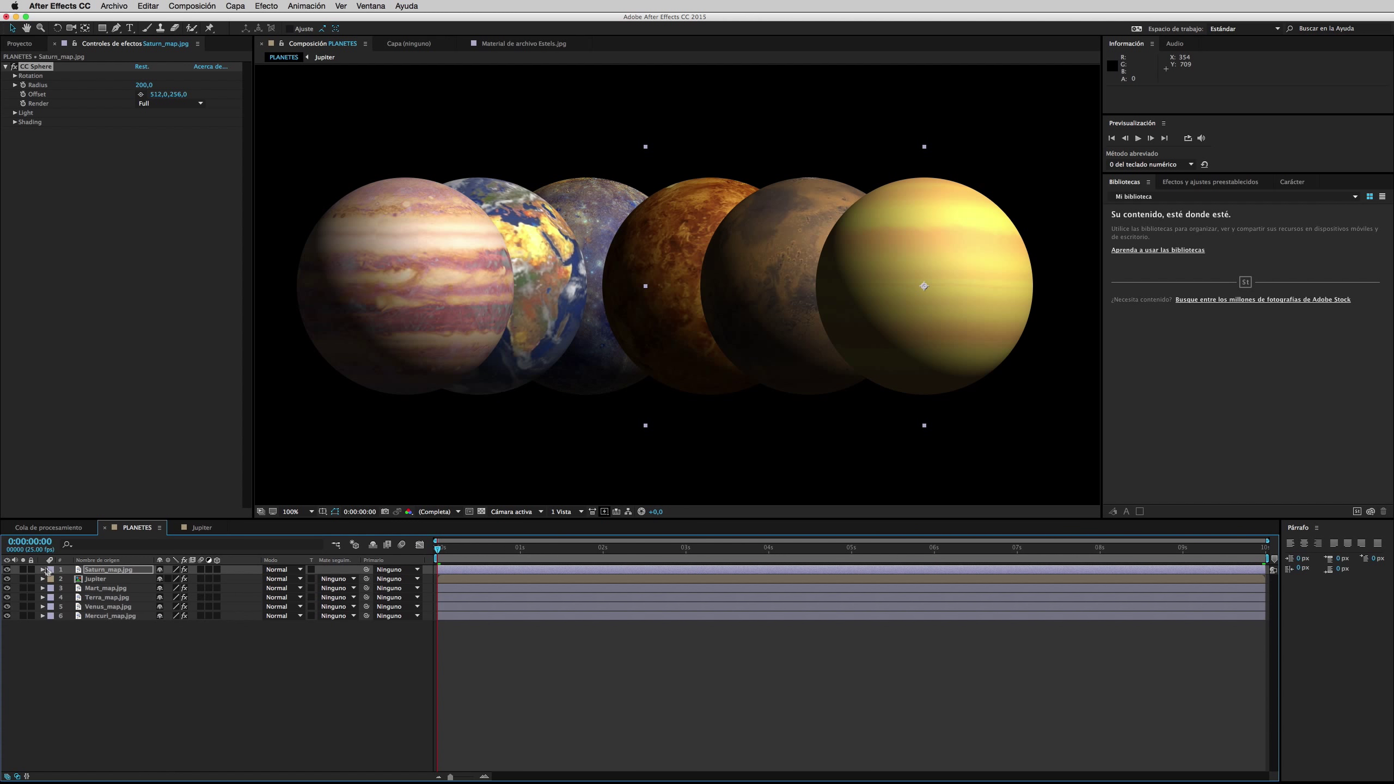
{"action": "left_click", "coordinate": [19, 44]}
{"action": "left_click", "coordinate": [16, 154]}
- Add Ura_map.jpg to PLANETES and apply CC Sphere to it
{"action": "left_click_drag", "start_coordinate": [17, 154], "coordinate": [85, 570]}
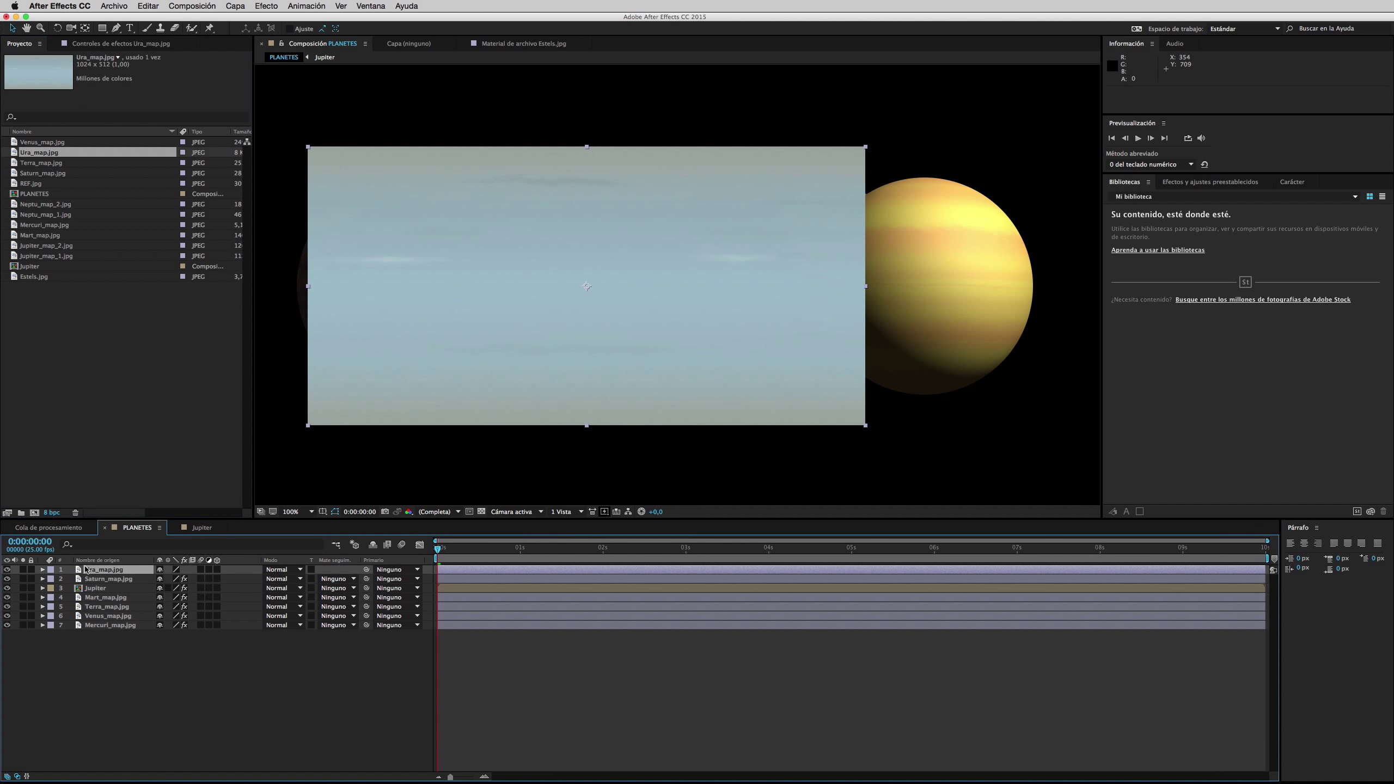
{"action": "left_click", "coordinate": [269, 7]}
{"action": "mouse_move", "coordinate": [329, 191]}
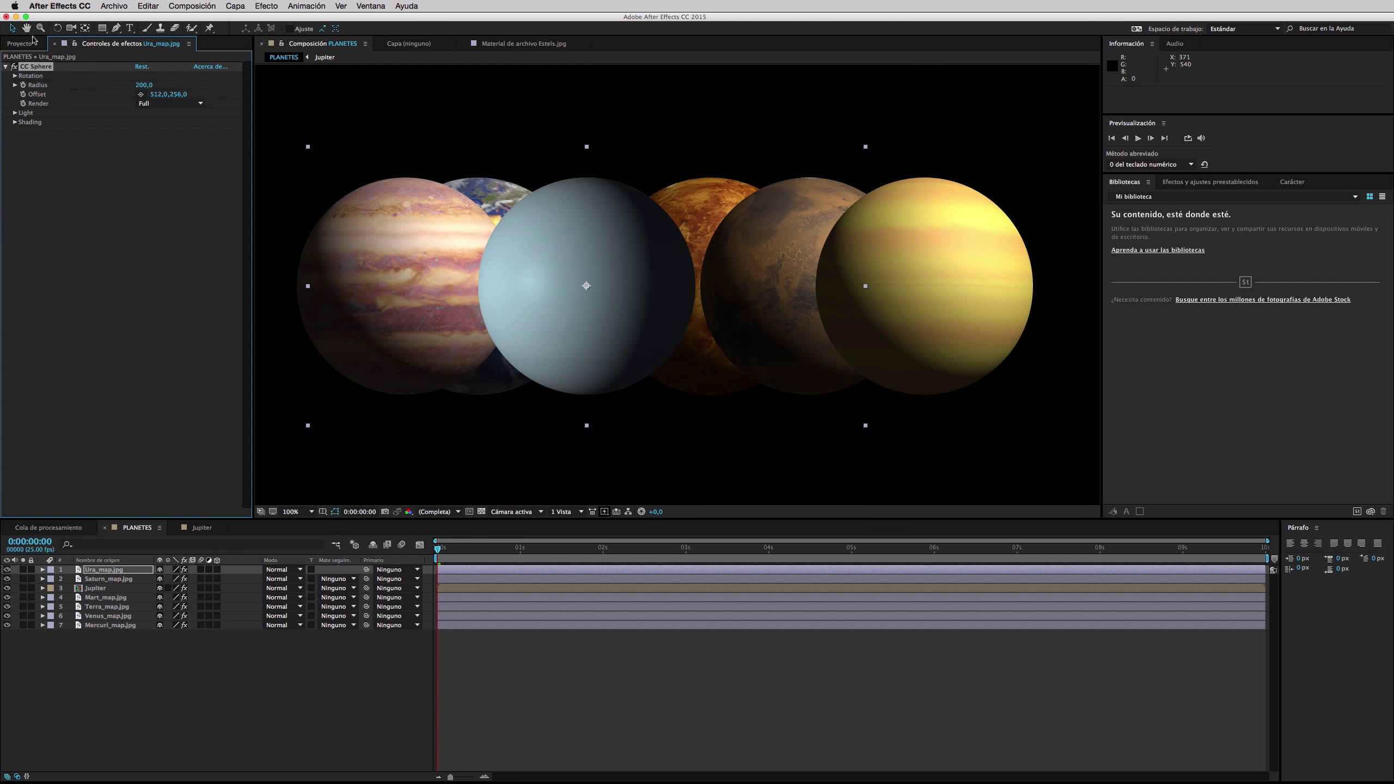
{"action": "left_click_drag", "start_coordinate": [461, 235], "coordinate": [582, 249]}
- Shift the Uranus layer's Position X left, in front of Jupiter
{"action": "left_click", "coordinate": [43, 570]}
{"action": "left_click", "coordinate": [52, 589]}
{"action": "left_click_drag", "start_coordinate": [160, 607], "coordinate": [166, 588]}
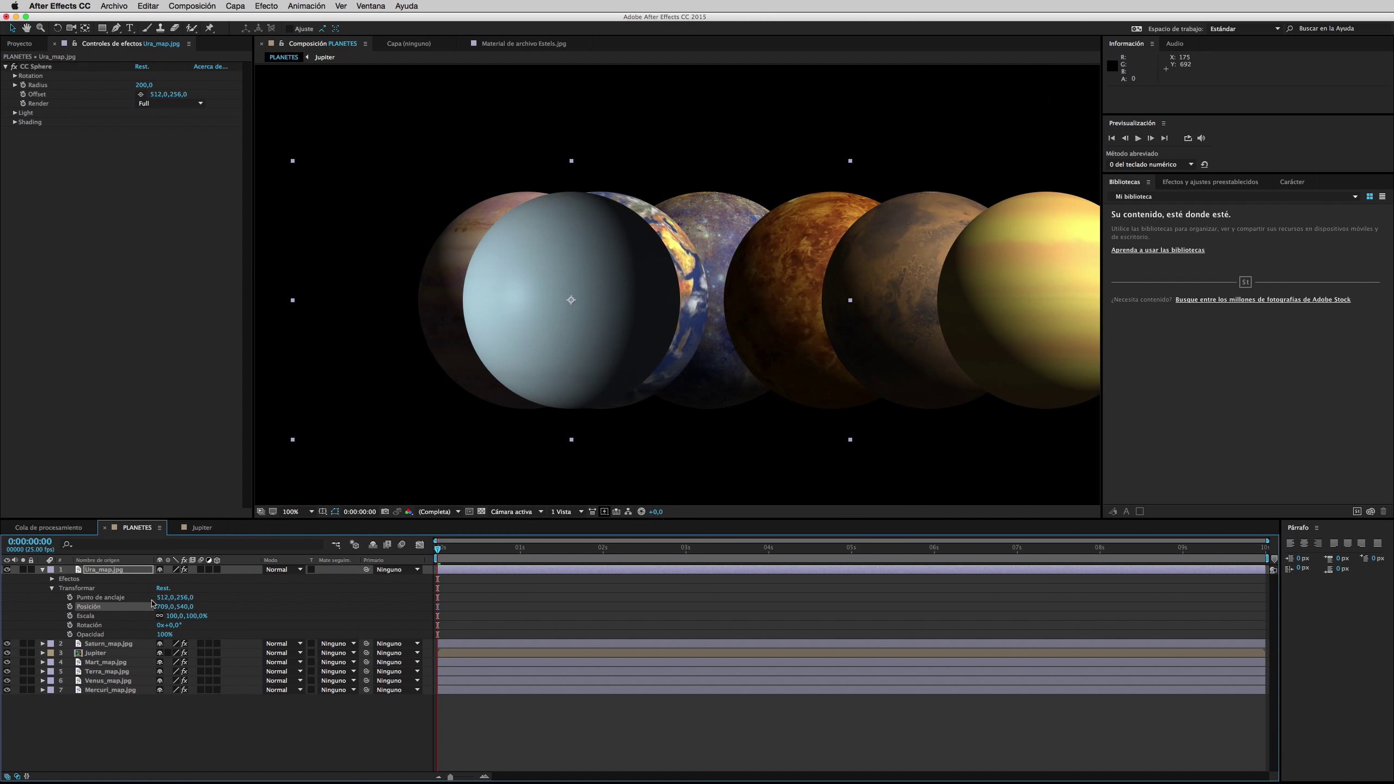
{"action": "left_click", "coordinate": [52, 588]}
- Set the Uranus CC Sphere light direction to 45°
{"action": "left_click", "coordinate": [52, 579]}
{"action": "left_click", "coordinate": [61, 588]}
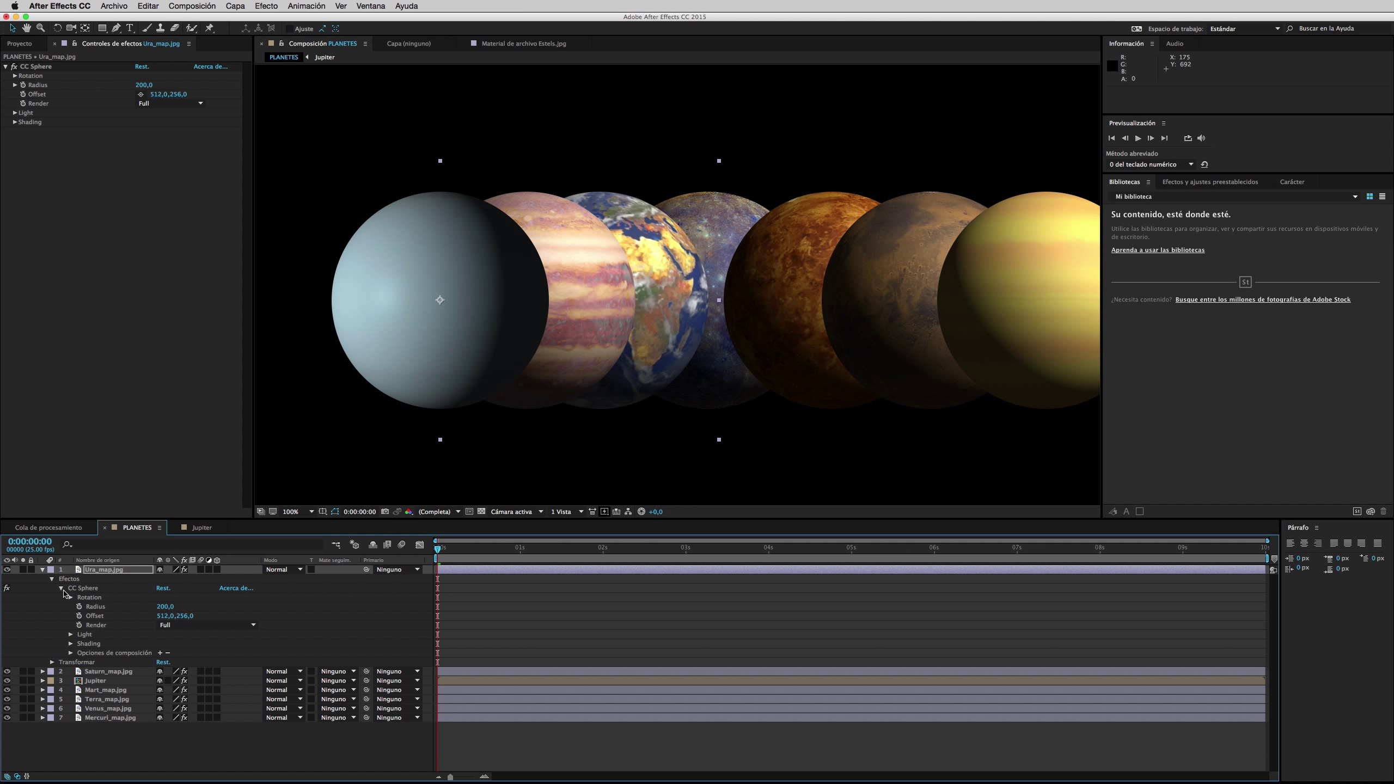
{"action": "left_click", "coordinate": [71, 634]}
{"action": "key", "text": "Return"}
{"action": "left_click", "coordinate": [71, 680]}
{"action": "scroll", "coordinate": [33, 654], "scroll_direction": "down", "scroll_amount": 3}
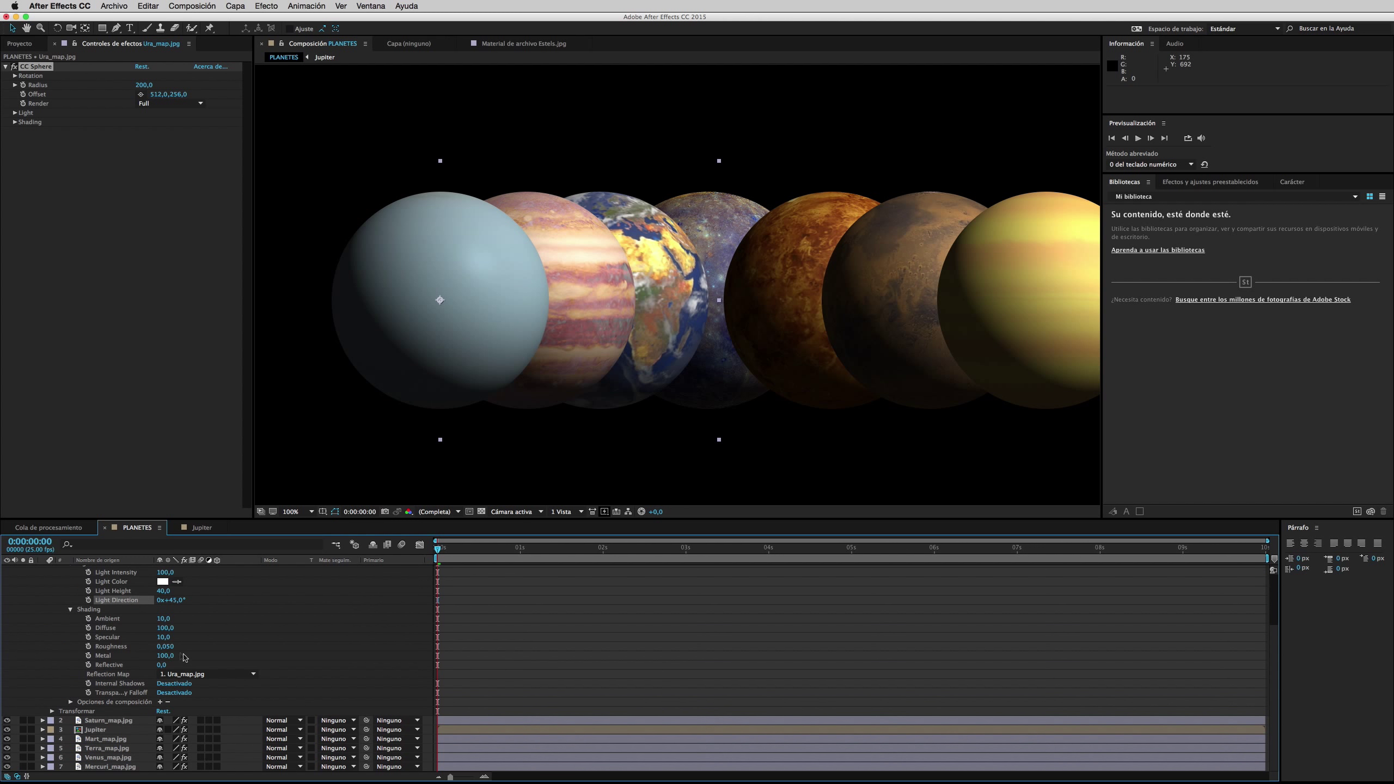
{"action": "scroll", "coordinate": [28, 650], "scroll_direction": "up", "scroll_amount": 3}
- Keyframe Uranus Rotation Y from 0° at the start to 360° at the comp end
{"action": "left_click", "coordinate": [70, 591]}
{"action": "left_click", "coordinate": [88, 608]}
{"action": "left_click_drag", "start_coordinate": [437, 548], "coordinate": [646, 558]}
{"action": "key", "text": "End"}
{"action": "left_click", "coordinate": [169, 609]}
{"action": "type", "text": "360"}
{"action": "key", "text": "Return"}
{"action": "left_click_drag", "start_coordinate": [1263, 549], "coordinate": [924, 553]}
{"action": "key", "text": "Home"}
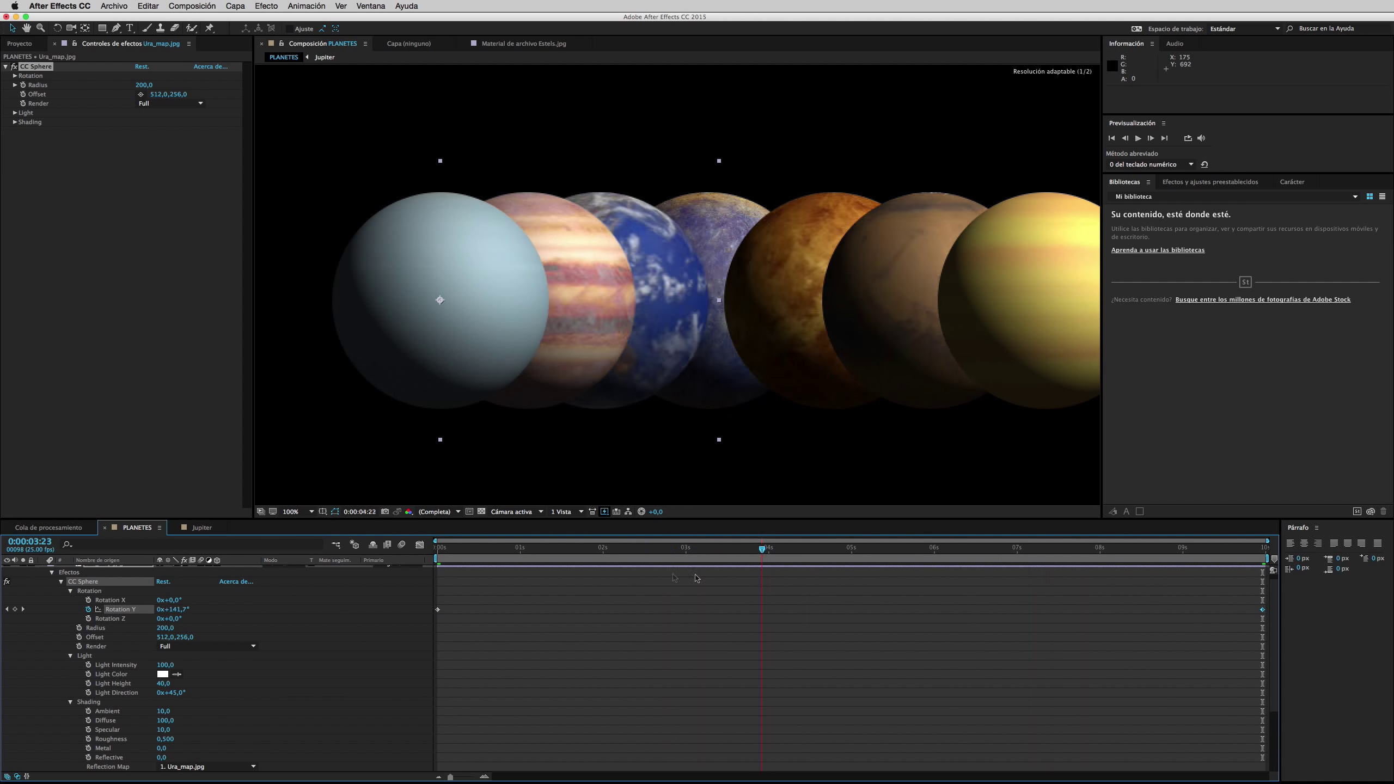
- Add both Neptune texture images from the project as layers in PLANETES
{"action": "scroll", "coordinate": [44, 574], "scroll_direction": "up", "scroll_amount": 1}
{"action": "left_click", "coordinate": [43, 572]}
{"action": "left_click", "coordinate": [19, 44]}
{"action": "left_click", "coordinate": [16, 203]}
{"action": "left_click", "coordinate": [16, 215], "text": "shift"}
{"action": "left_click_drag", "start_coordinate": [16, 215], "coordinate": [87, 571]}
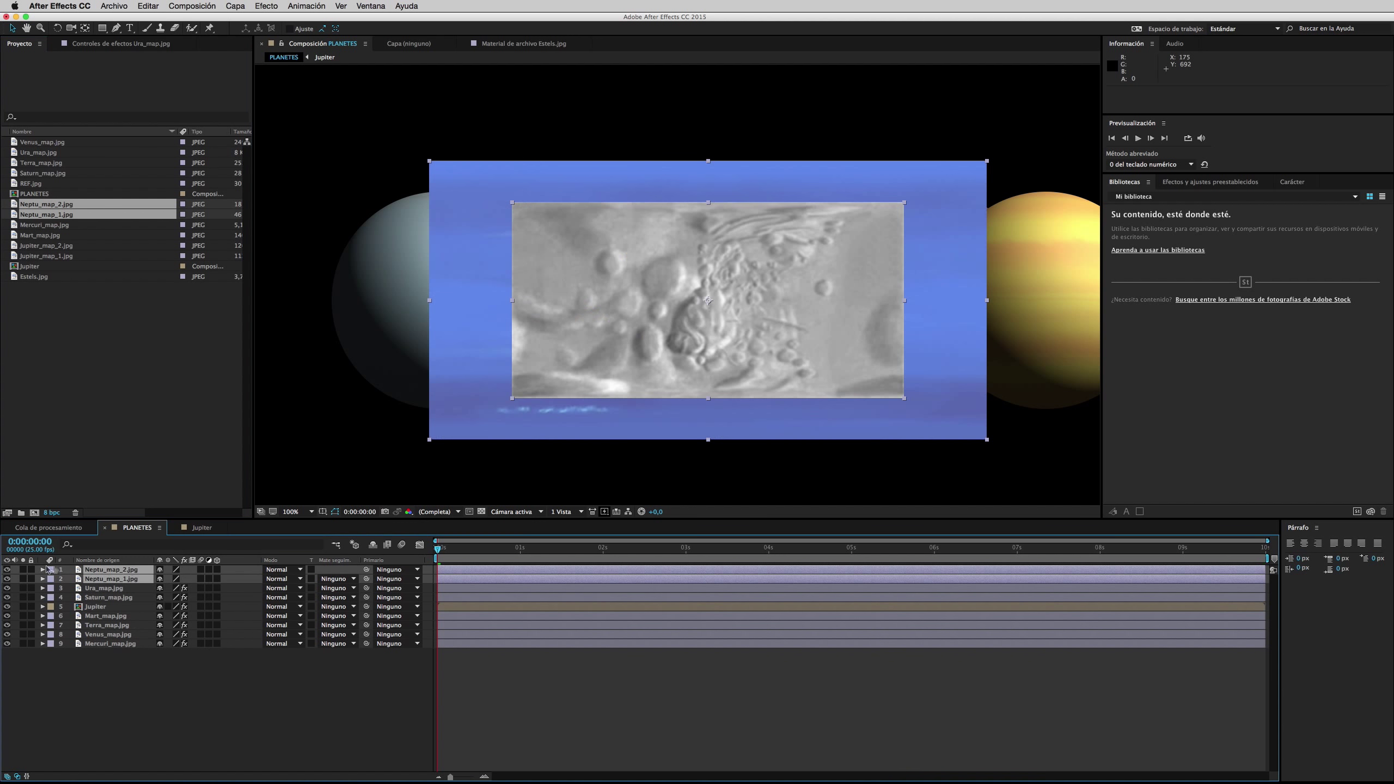
- Precompose the two Neptune layers into Neptu and open the precomp
{"action": "right_click", "coordinate": [109, 572]}
{"action": "left_click", "coordinate": [195, 691]}
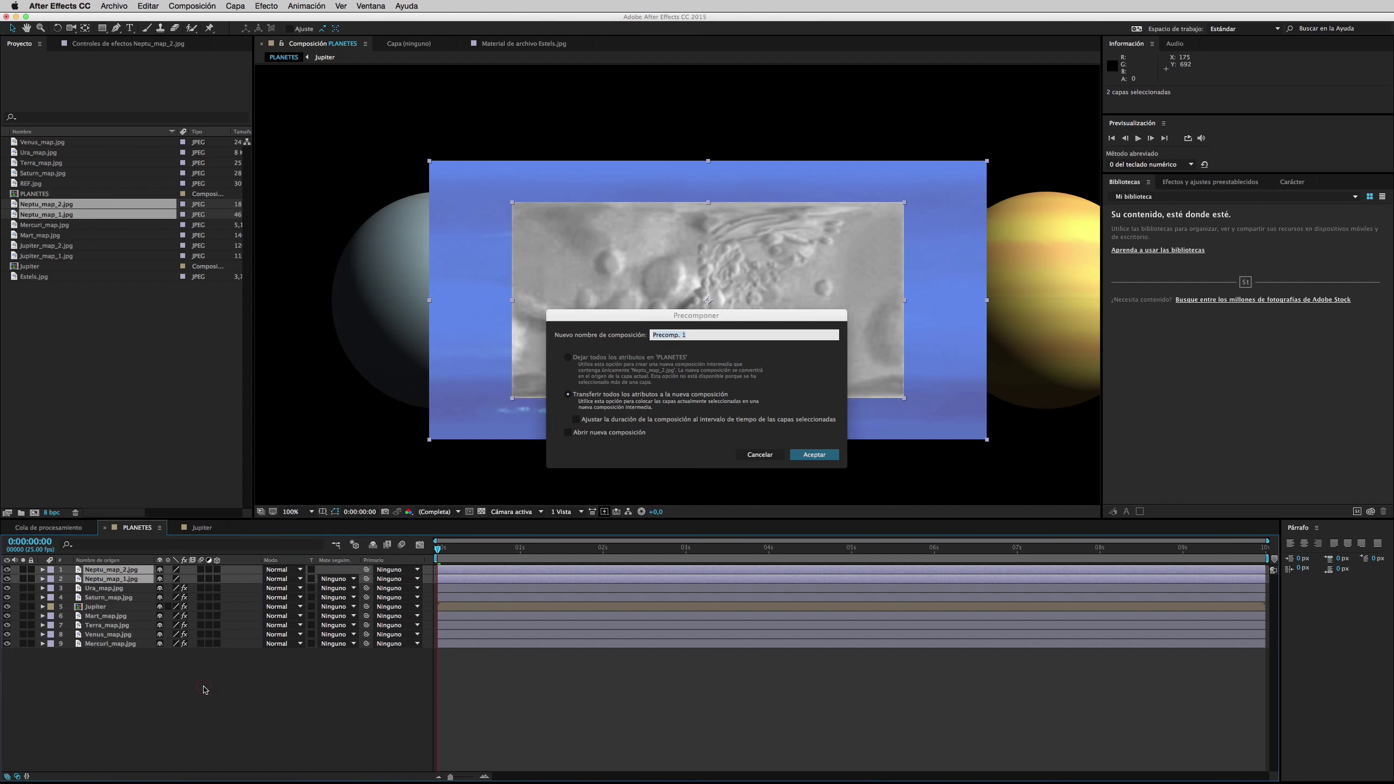
{"action": "type", "text": "Neptu"}
{"action": "left_click", "coordinate": [815, 455]}
{"action": "double_click", "coordinate": [29, 224]}
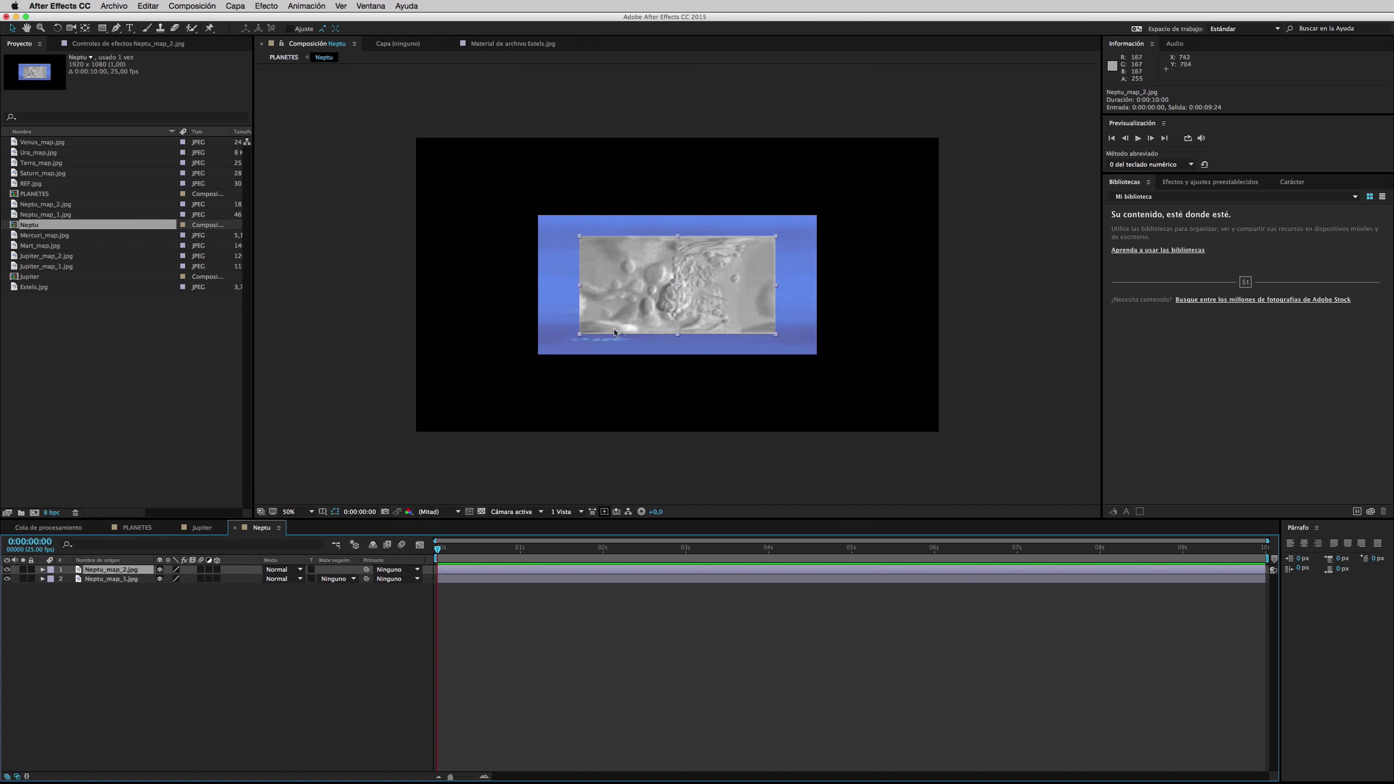
- Fit both Neptune layers to comp width and set the top layer's blend to Luz suave
{"action": "right_click", "coordinate": [559, 348]}
{"action": "mouse_move", "coordinate": [658, 395]}
{"action": "left_click", "coordinate": [826, 539]}
{"action": "right_click", "coordinate": [705, 318]}
{"action": "mouse_move", "coordinate": [768, 370]}
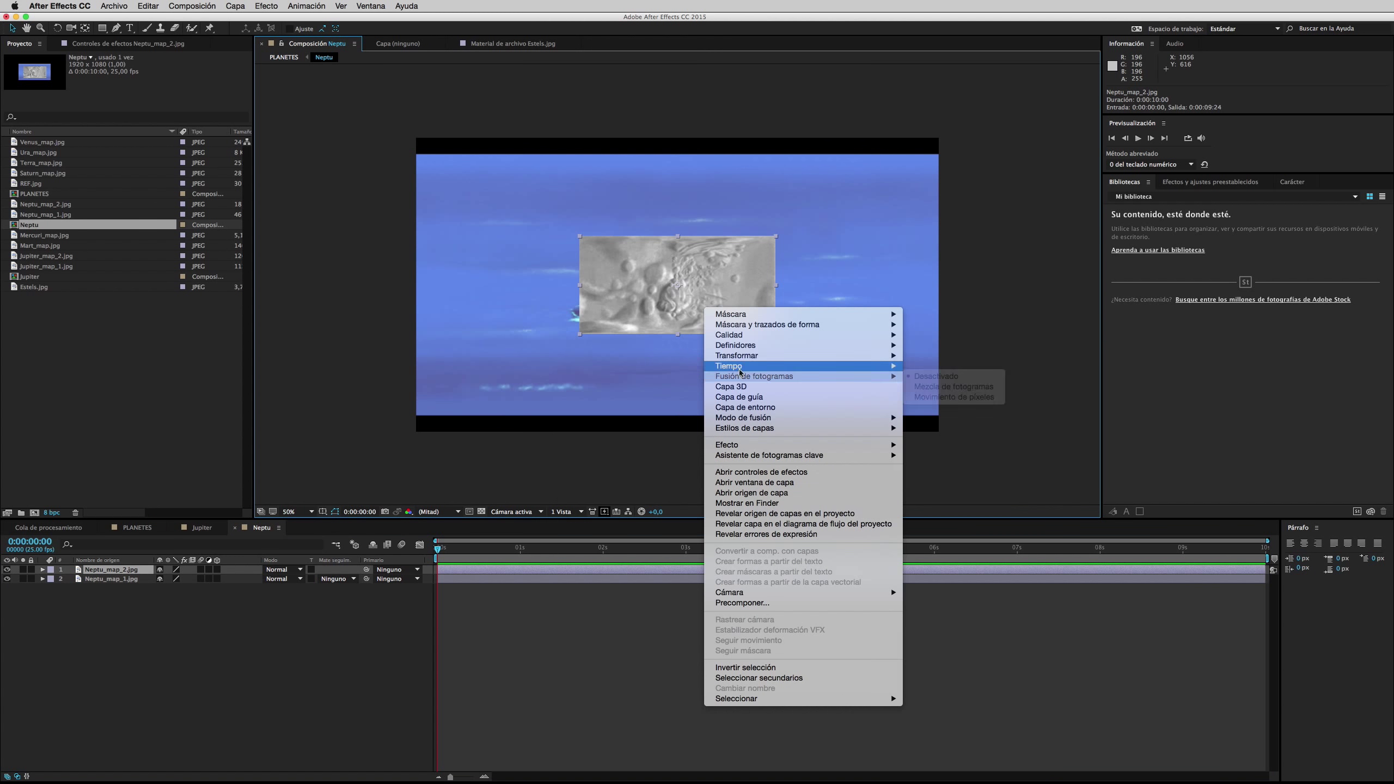
{"action": "left_click", "coordinate": [979, 513]}
{"action": "left_click", "coordinate": [282, 570]}
{"action": "left_click", "coordinate": [285, 549]}
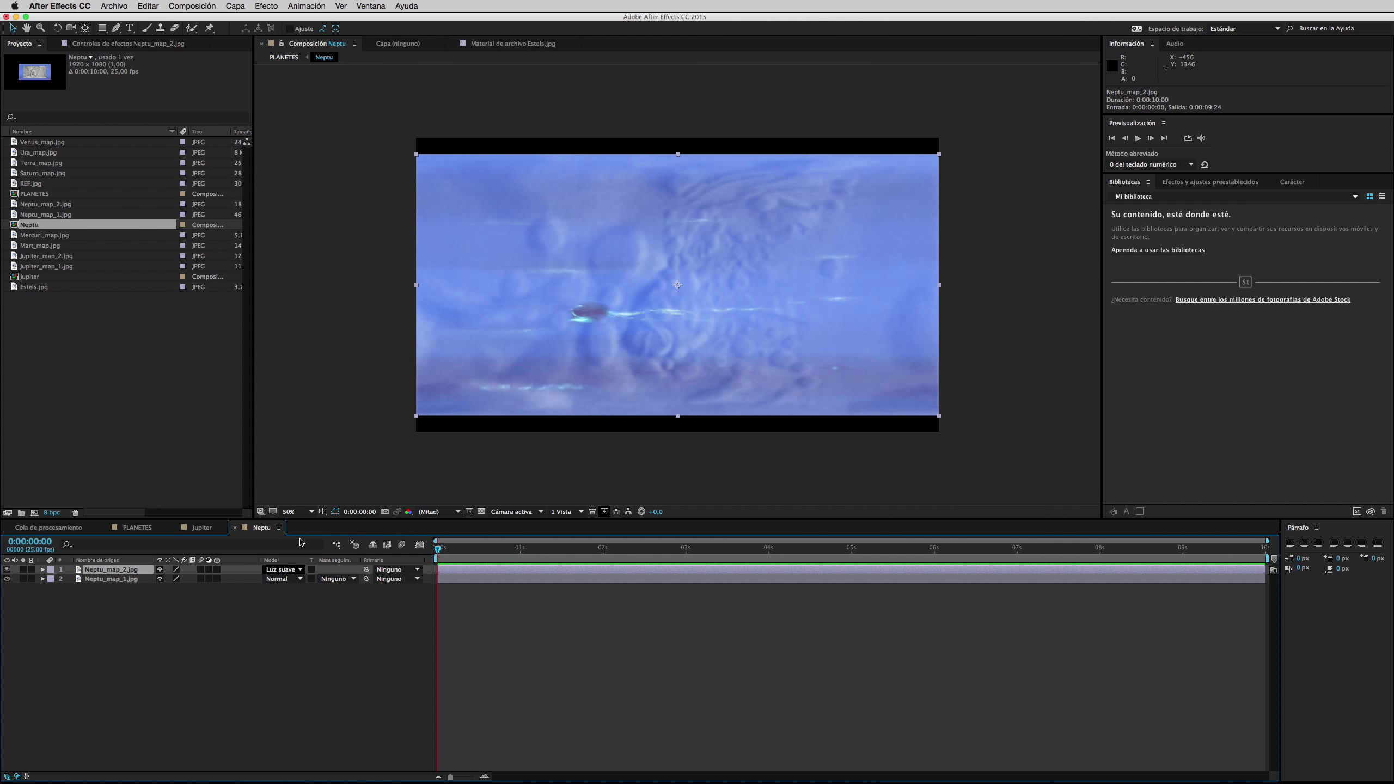
- Reduce the Neptu comp height to 1027 px, then to 983 px
{"action": "left_click", "coordinate": [193, 5]}
{"action": "left_click", "coordinate": [214, 48]}
{"action": "key", "text": "Tab"}
{"action": "key", "text": "Tab"}
{"action": "type", "text": "1027"}
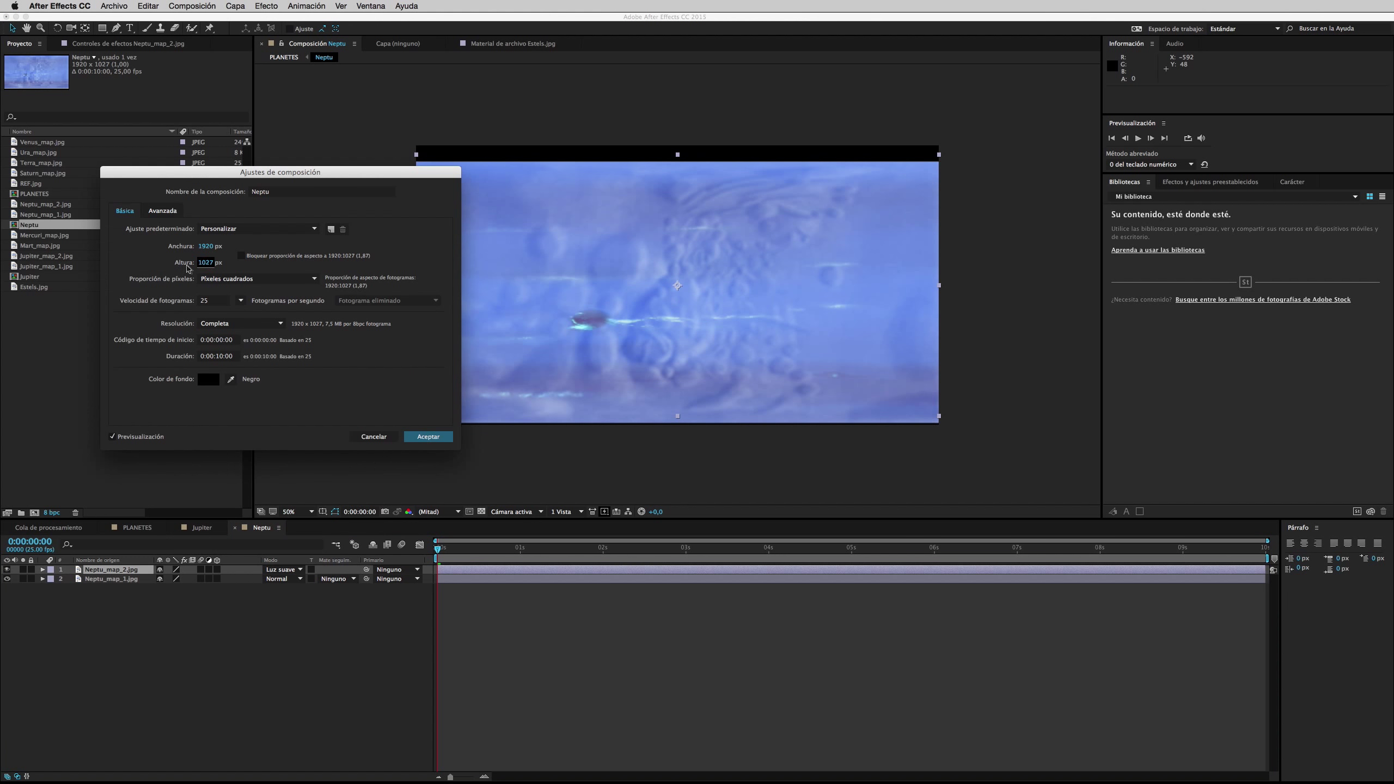
{"action": "key", "text": "Return"}
{"action": "left_click", "coordinate": [192, 5]}
{"action": "left_click", "coordinate": [220, 36]}
{"action": "key", "text": "Tab"}
{"action": "key", "text": "Tab"}
{"action": "type", "text": "983"}
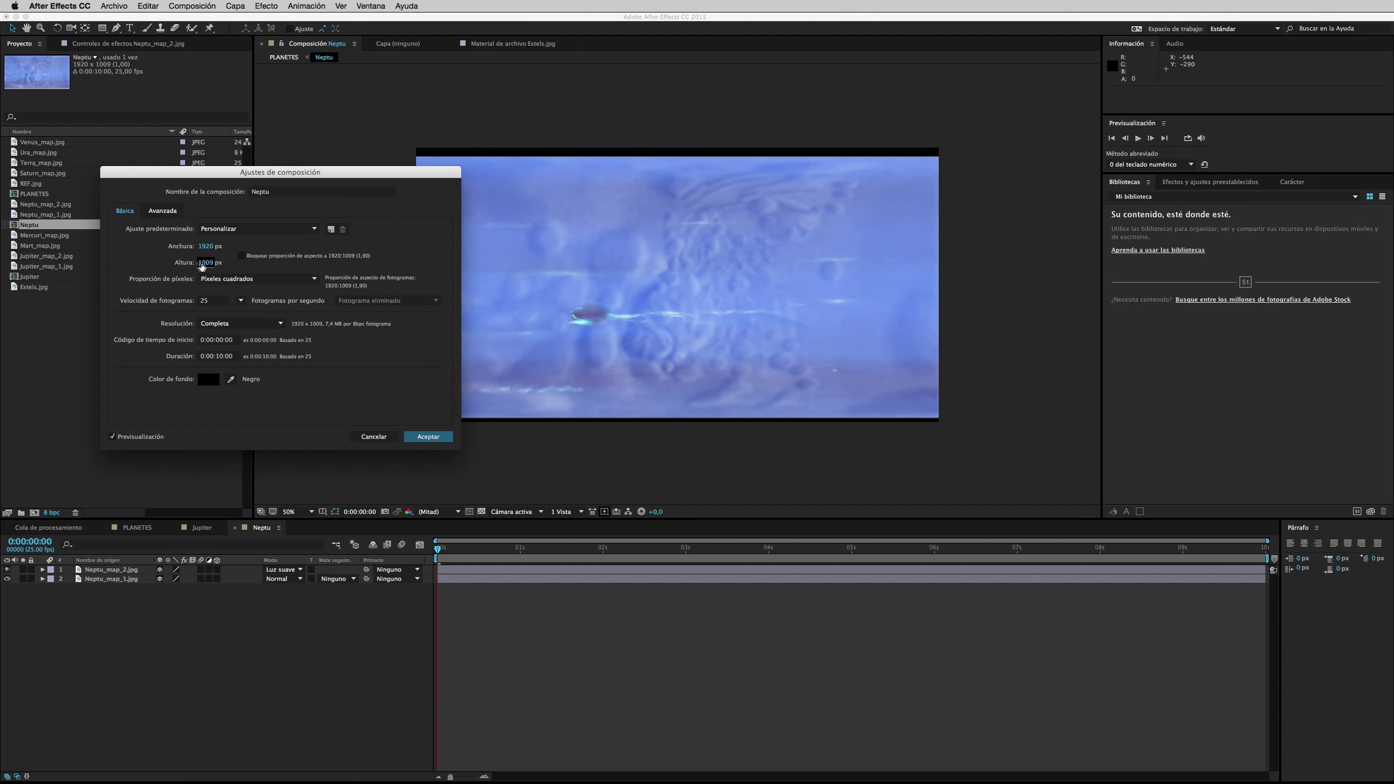
{"action": "key", "text": "Return"}
- Trim the Neptu comp height further to 971 px and finally 965 px
{"action": "left_click", "coordinate": [192, 5]}
{"action": "left_click", "coordinate": [219, 36]}
{"action": "key", "text": "Tab"}
{"action": "key", "text": "Tab"}
{"action": "type", "text": "971"}
{"action": "left_click", "coordinate": [437, 442]}
{"action": "left_click", "coordinate": [192, 5]}
{"action": "left_click", "coordinate": [219, 36]}
{"action": "key", "text": "Tab"}
{"action": "key", "text": "Tab"}
{"action": "type", "text": "965"}
{"action": "left_click", "coordinate": [424, 435]}
- Back in PLANETES, apply CC Sphere to the Neptu layer
{"action": "left_click", "coordinate": [283, 57]}
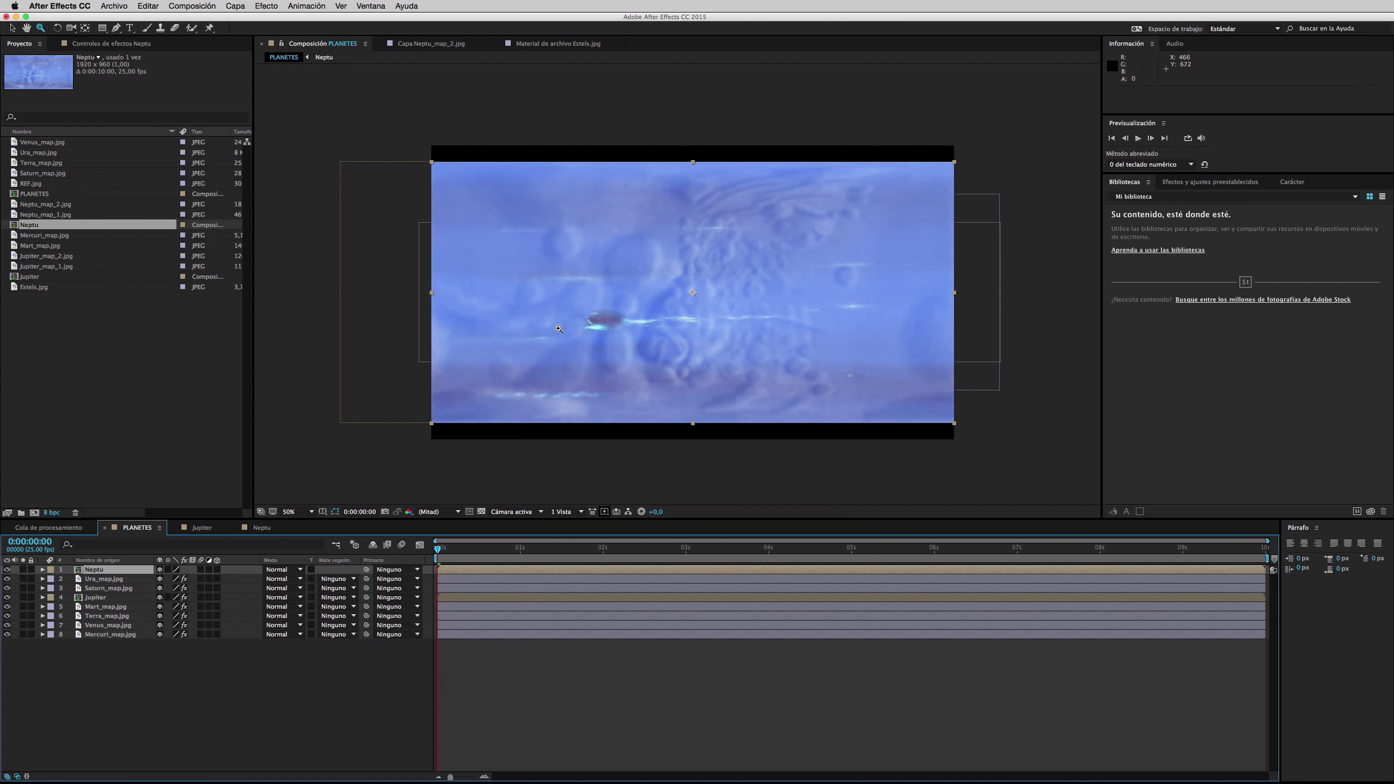
{"action": "left_click", "coordinate": [266, 5]}
{"action": "mouse_move", "coordinate": [283, 191]}
{"action": "left_click", "coordinate": [414, 232]}
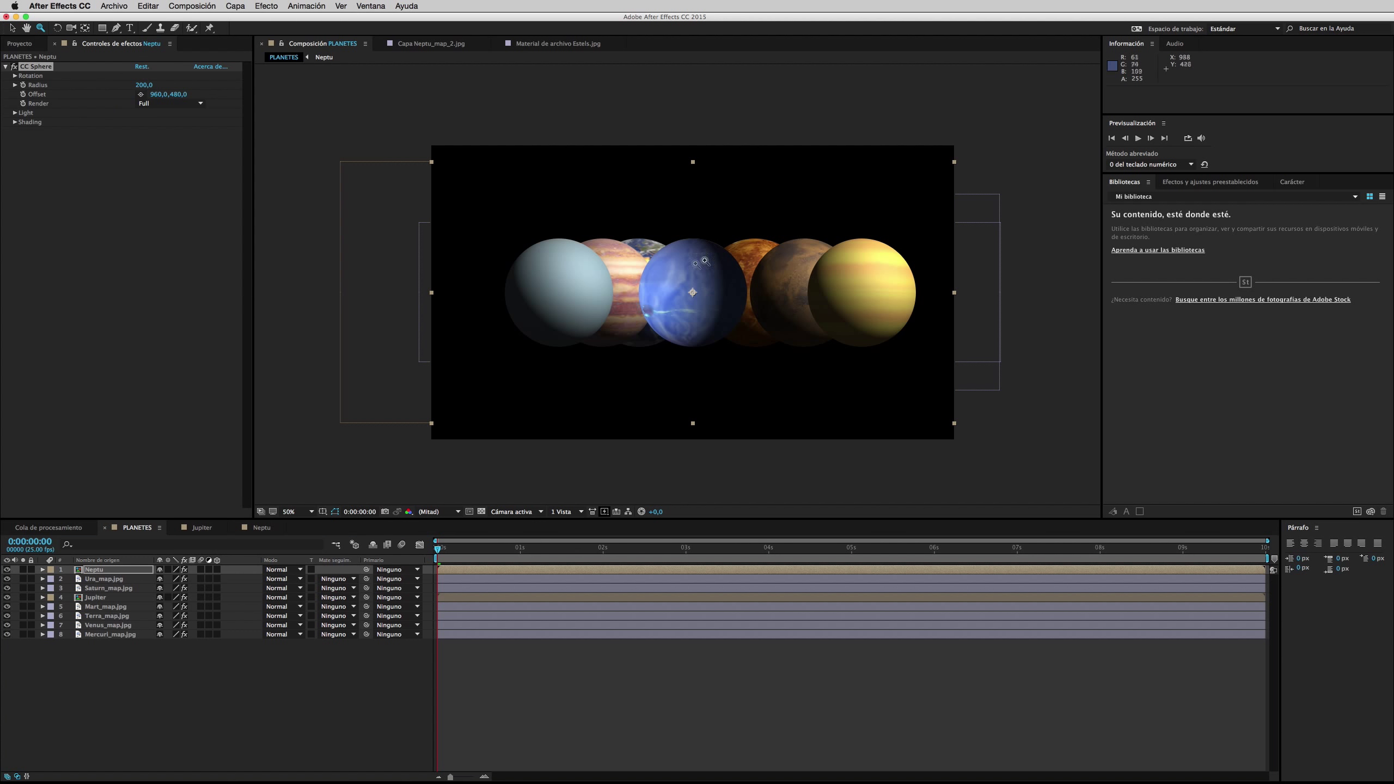
{"action": "key", "text": "slash"}
- Reset the Neptu sphere's Rotation X to 0°
{"action": "left_click", "coordinate": [43, 569]}
{"action": "left_click", "coordinate": [52, 579]}
{"action": "left_click", "coordinate": [61, 588]}
{"action": "left_click", "coordinate": [70, 598]}
{"action": "left_click_drag", "start_coordinate": [169, 606], "coordinate": [173, 609]}
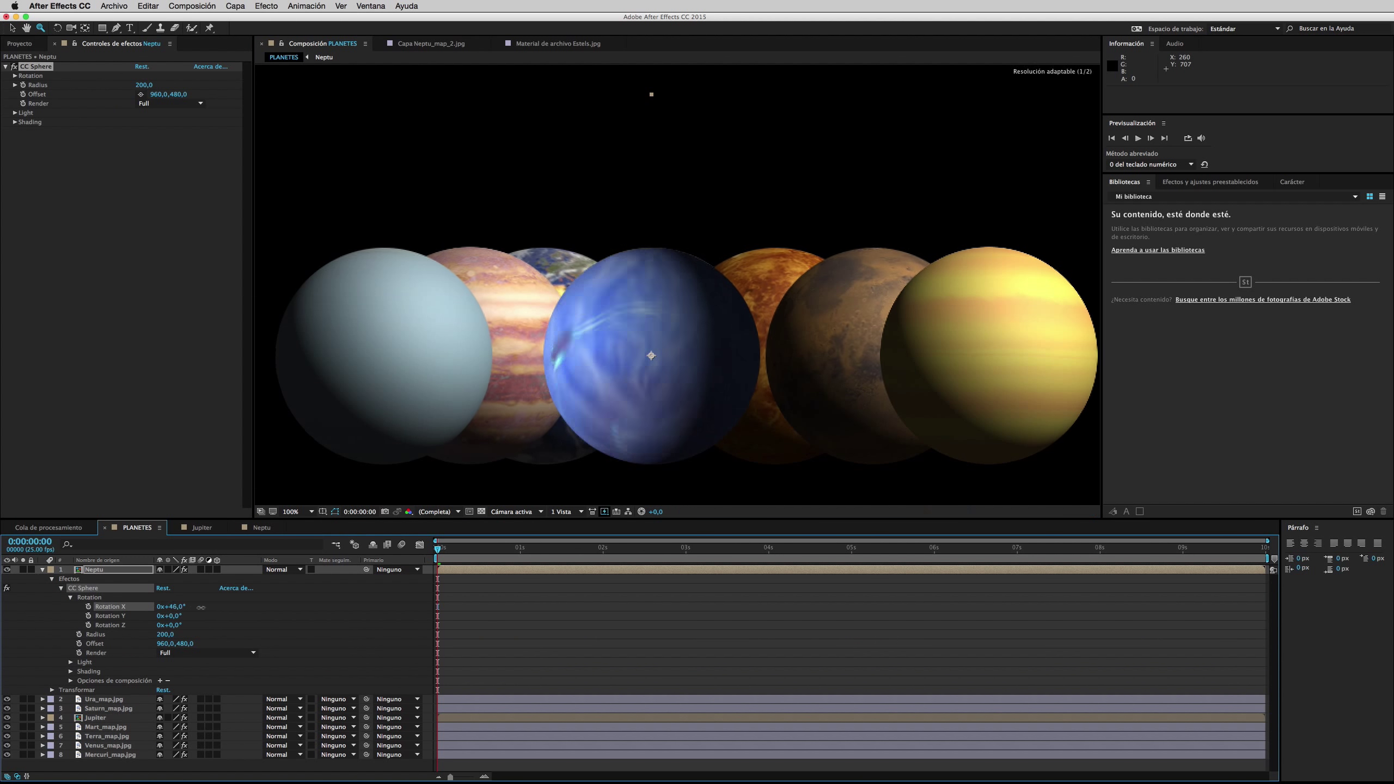
{"action": "left_click", "coordinate": [174, 608]}
{"action": "left_click", "coordinate": [163, 589]}
{"action": "key", "text": "comma"}
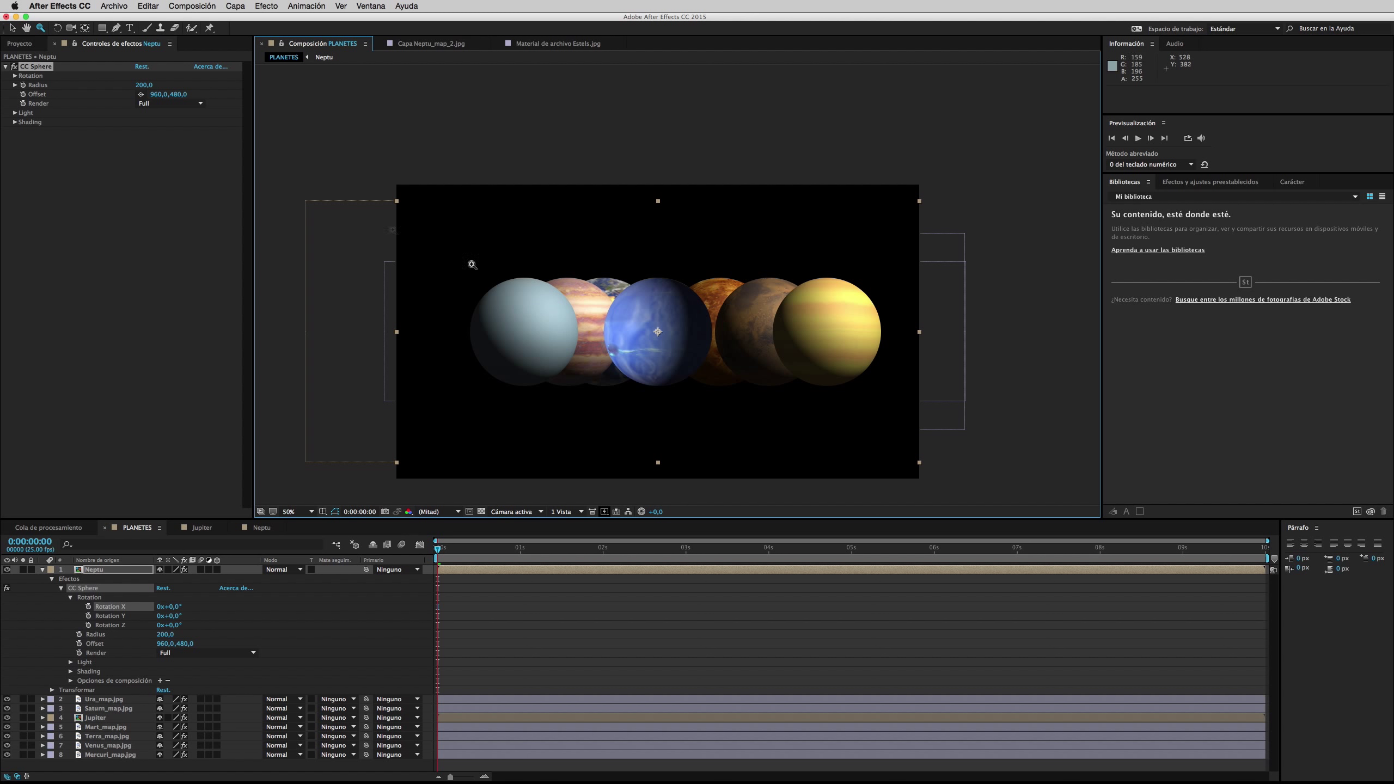
- Keyframe Neptu Rotation Y from 0 to one full turn at the comp end, then preview
{"action": "left_click", "coordinate": [70, 662]}
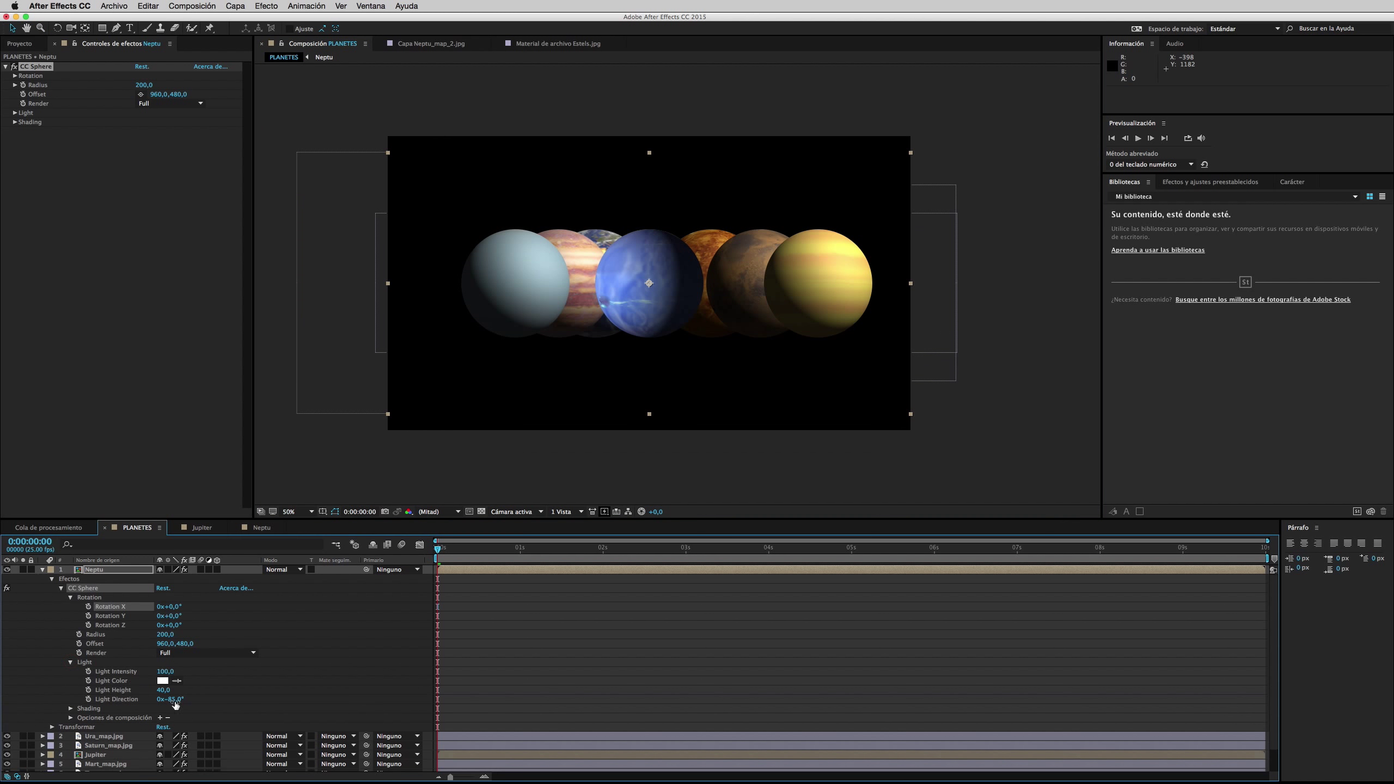
{"action": "left_click", "coordinate": [71, 709]}
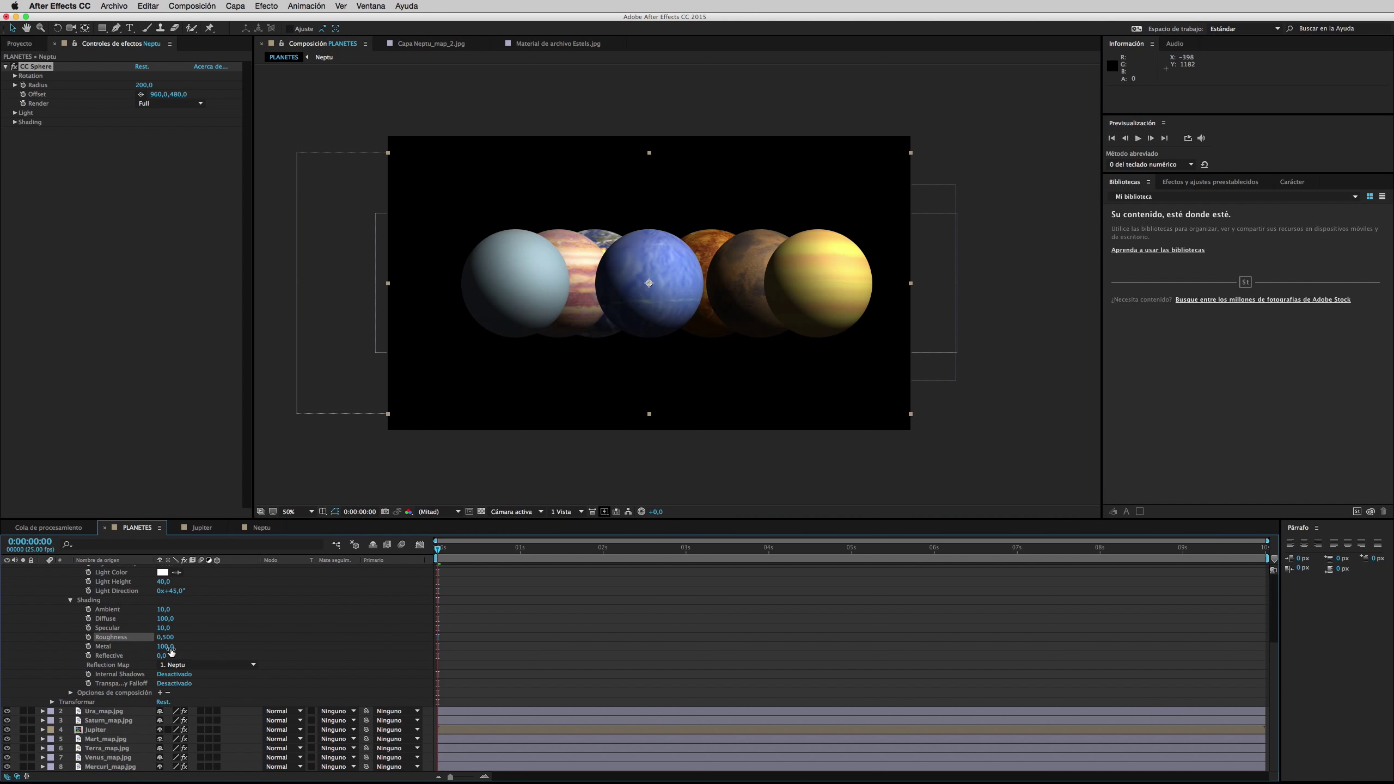
{"action": "left_click", "coordinate": [88, 615]}
{"action": "key", "text": "End"}
{"action": "left_click", "coordinate": [159, 616]}
{"action": "type", "text": "1"}
{"action": "key", "text": "Return"}
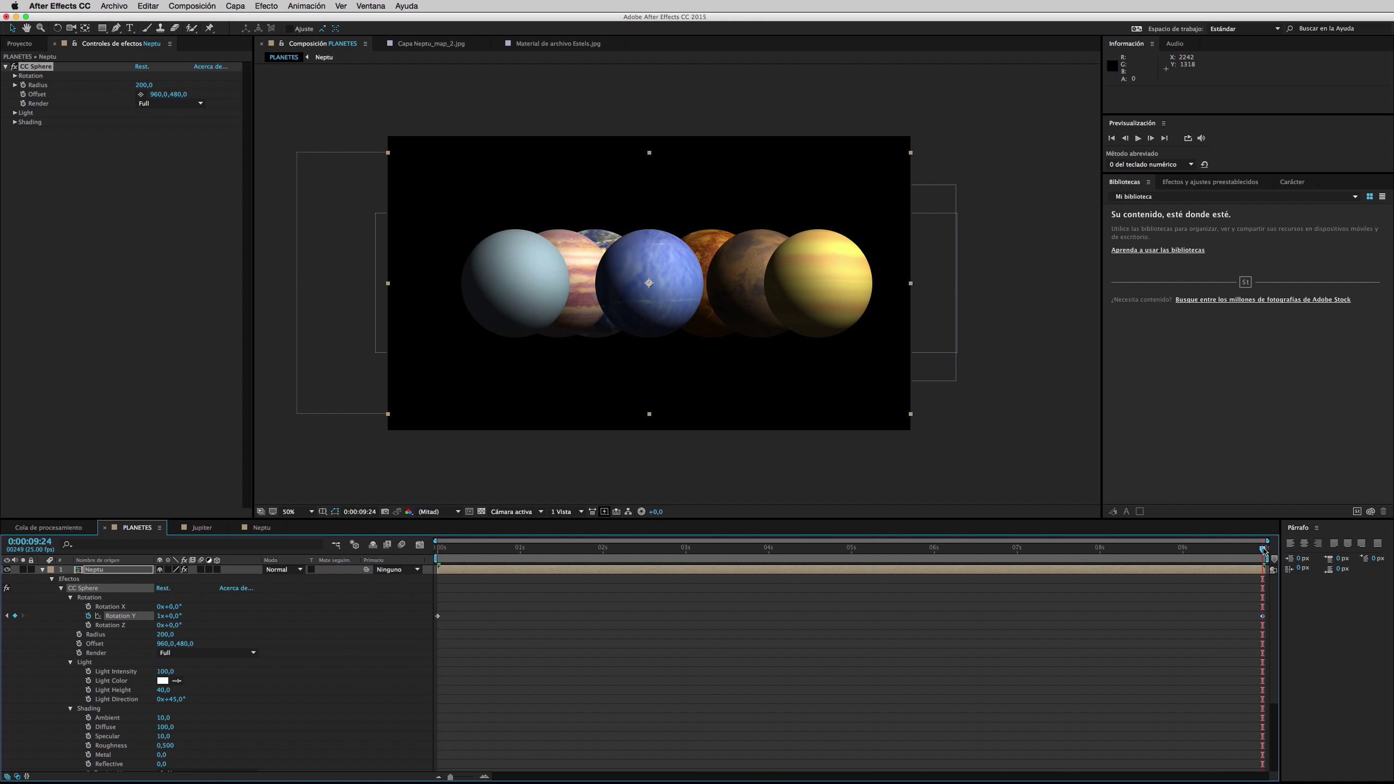
{"action": "left_click", "coordinate": [1138, 138]}
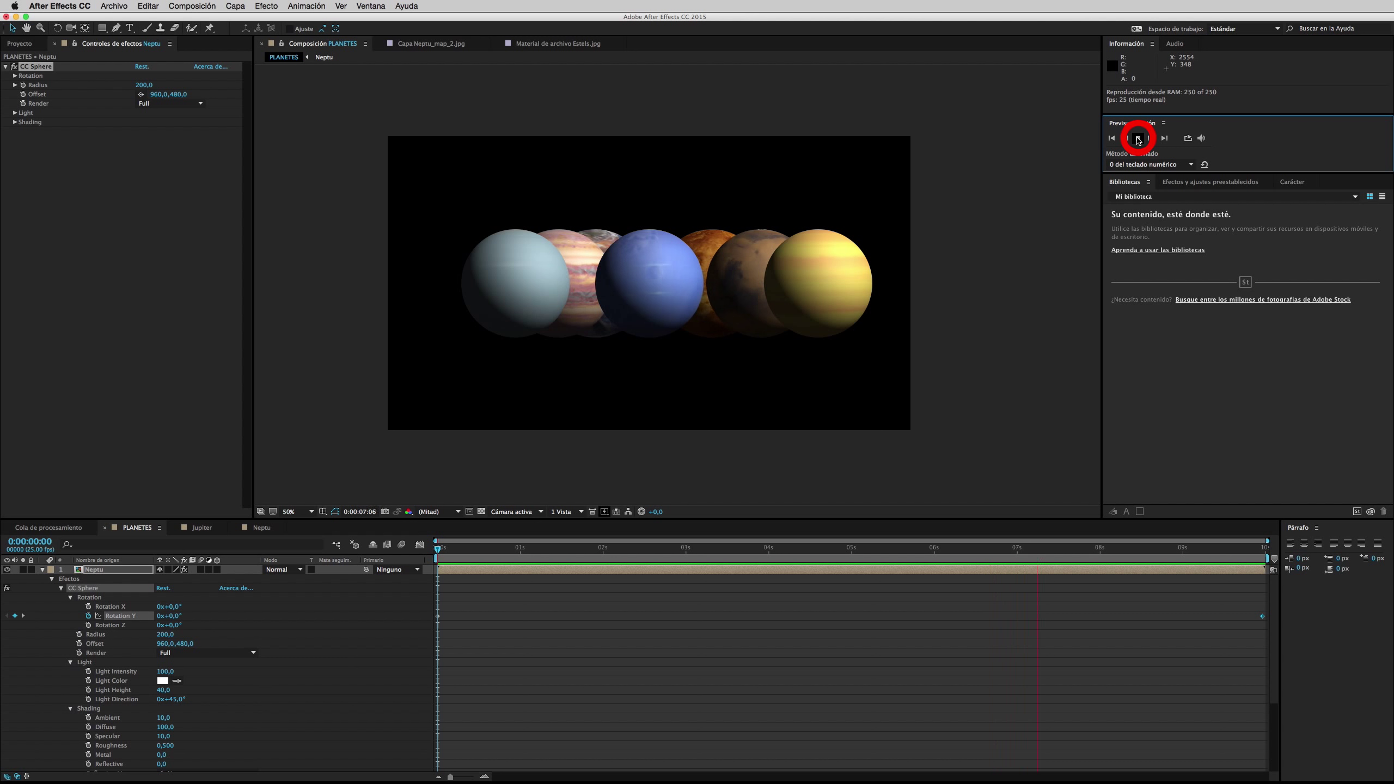
- Stop the preview, collapse and deselect the Neptu layer, and show the Project panel
{"action": "left_click", "coordinate": [1137, 138]}
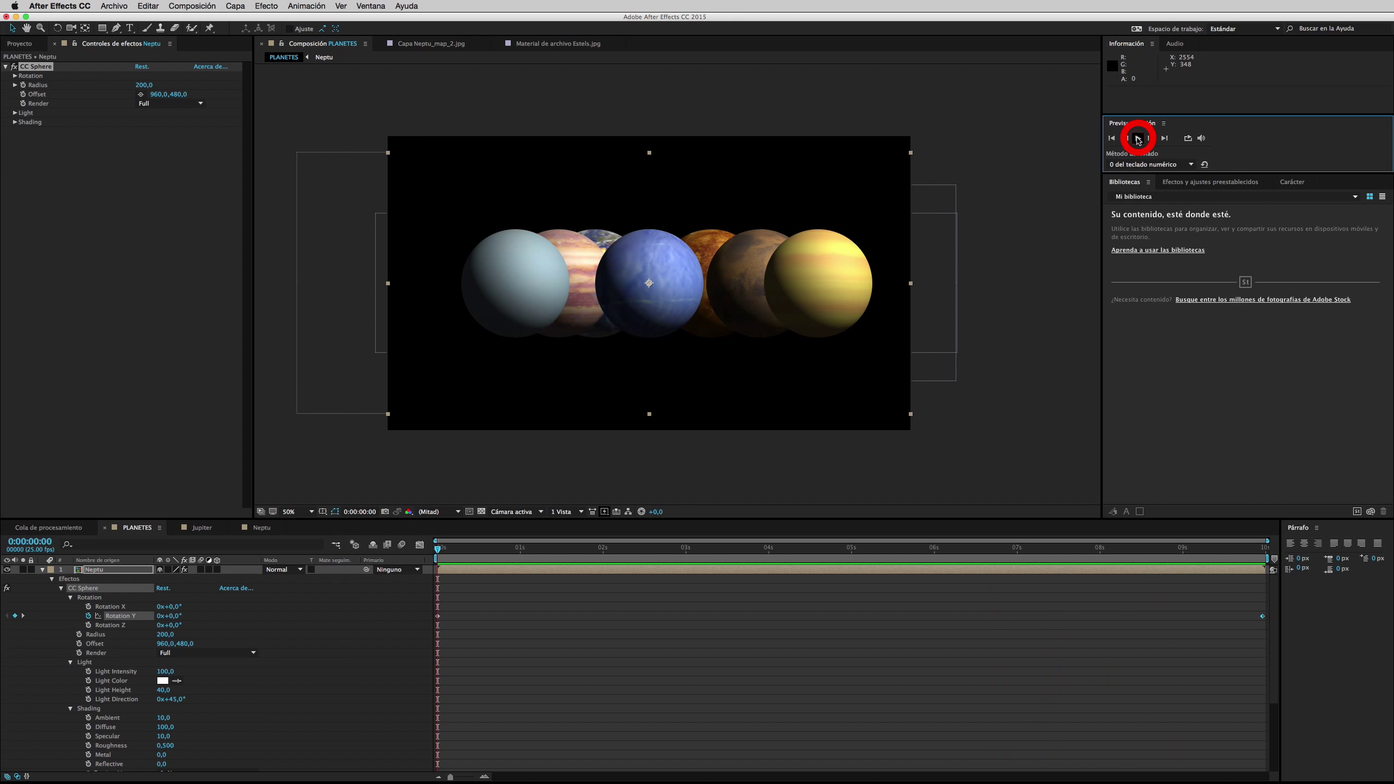
{"action": "left_click", "coordinate": [1259, 551]}
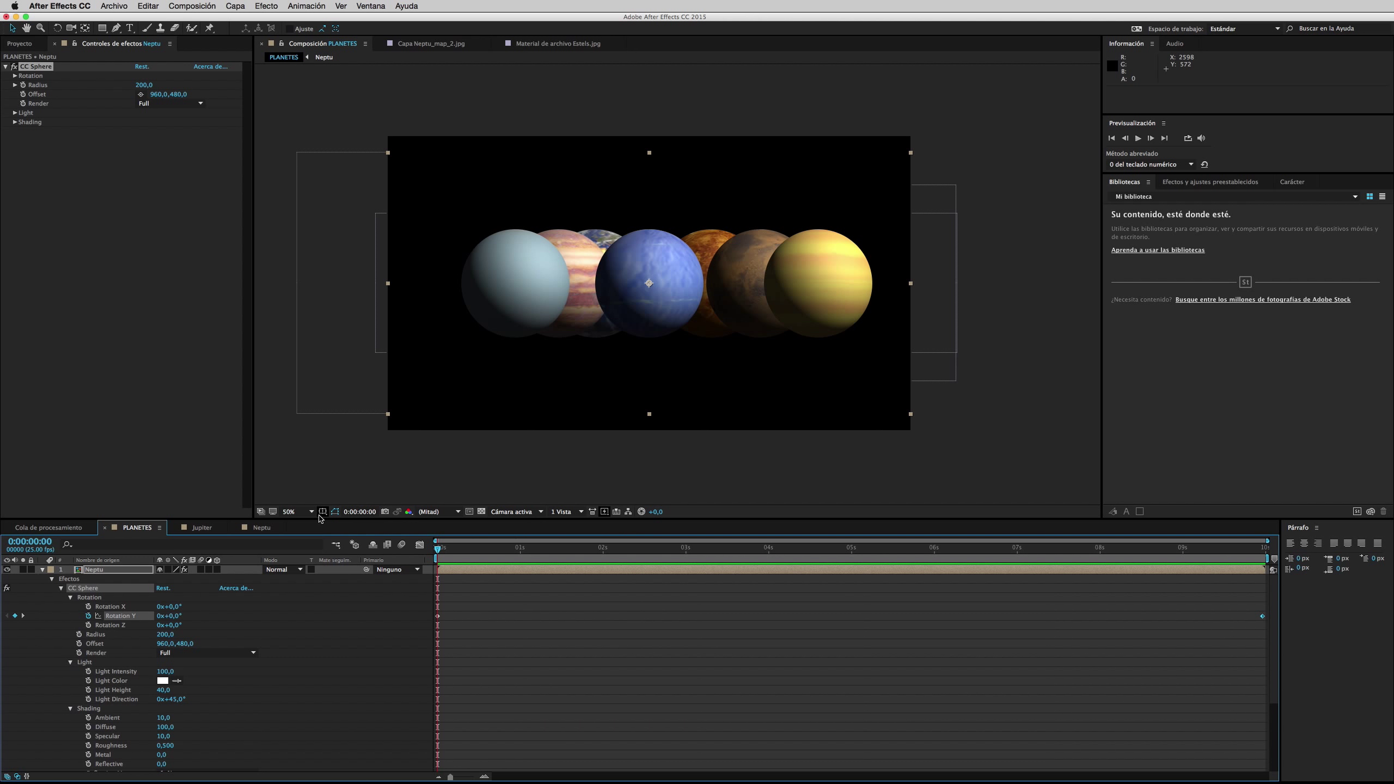
{"action": "left_click", "coordinate": [43, 572]}
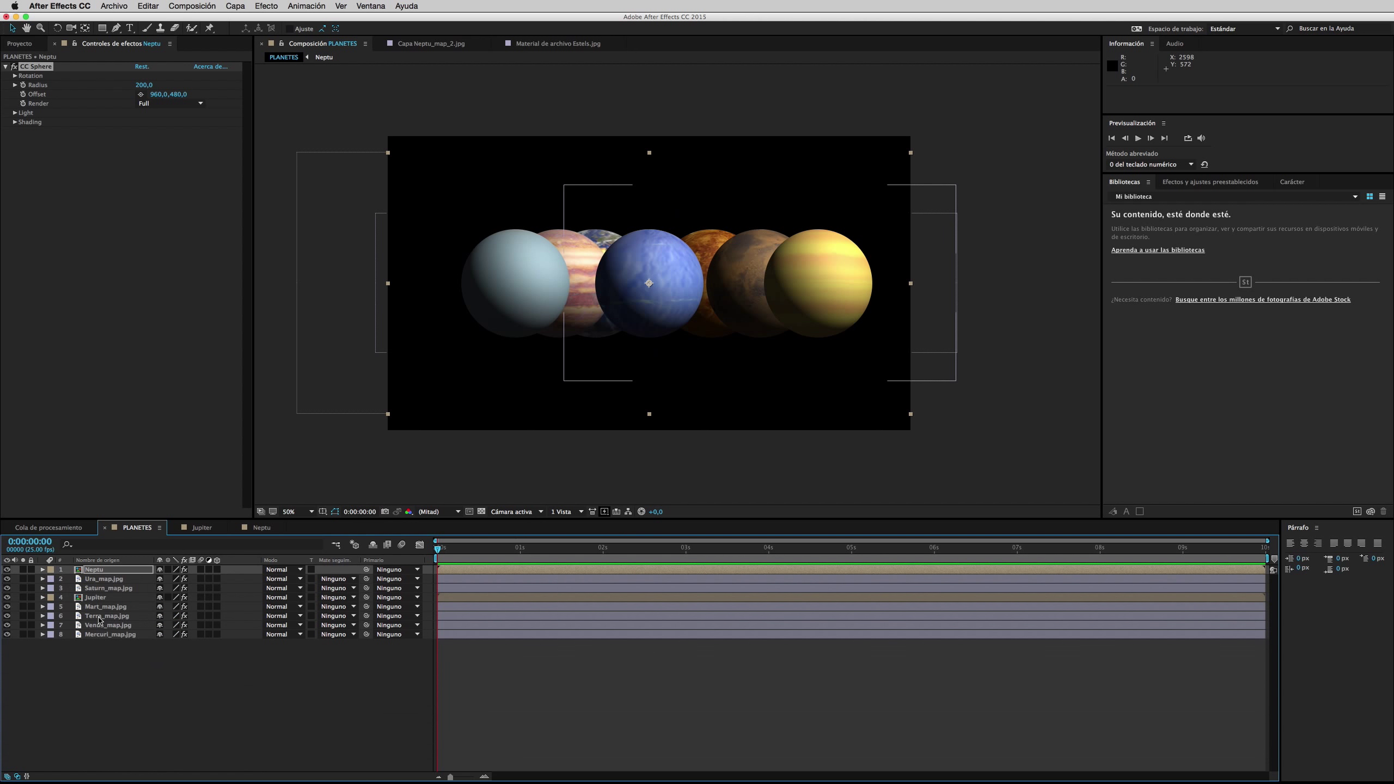
{"action": "left_click", "coordinate": [148, 662]}
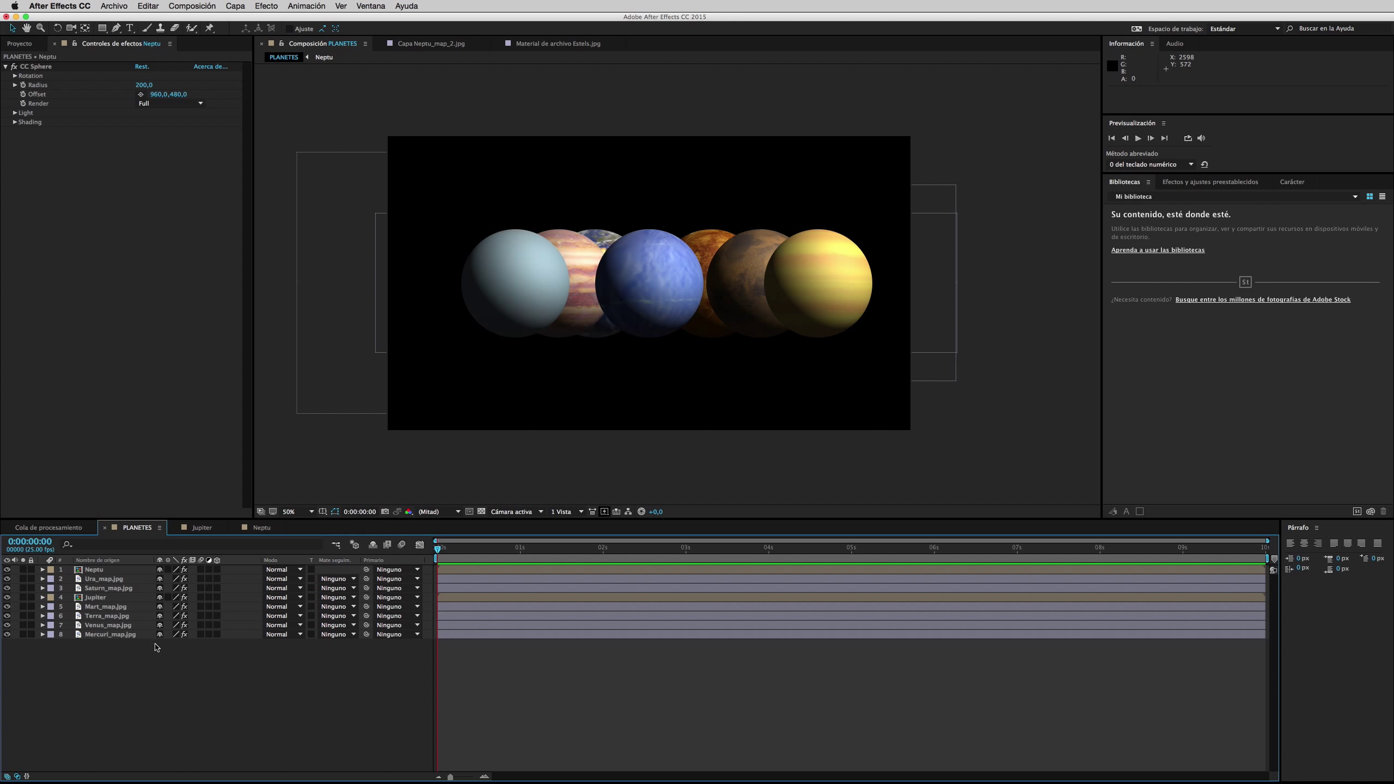
{"action": "left_click", "coordinate": [27, 46]}
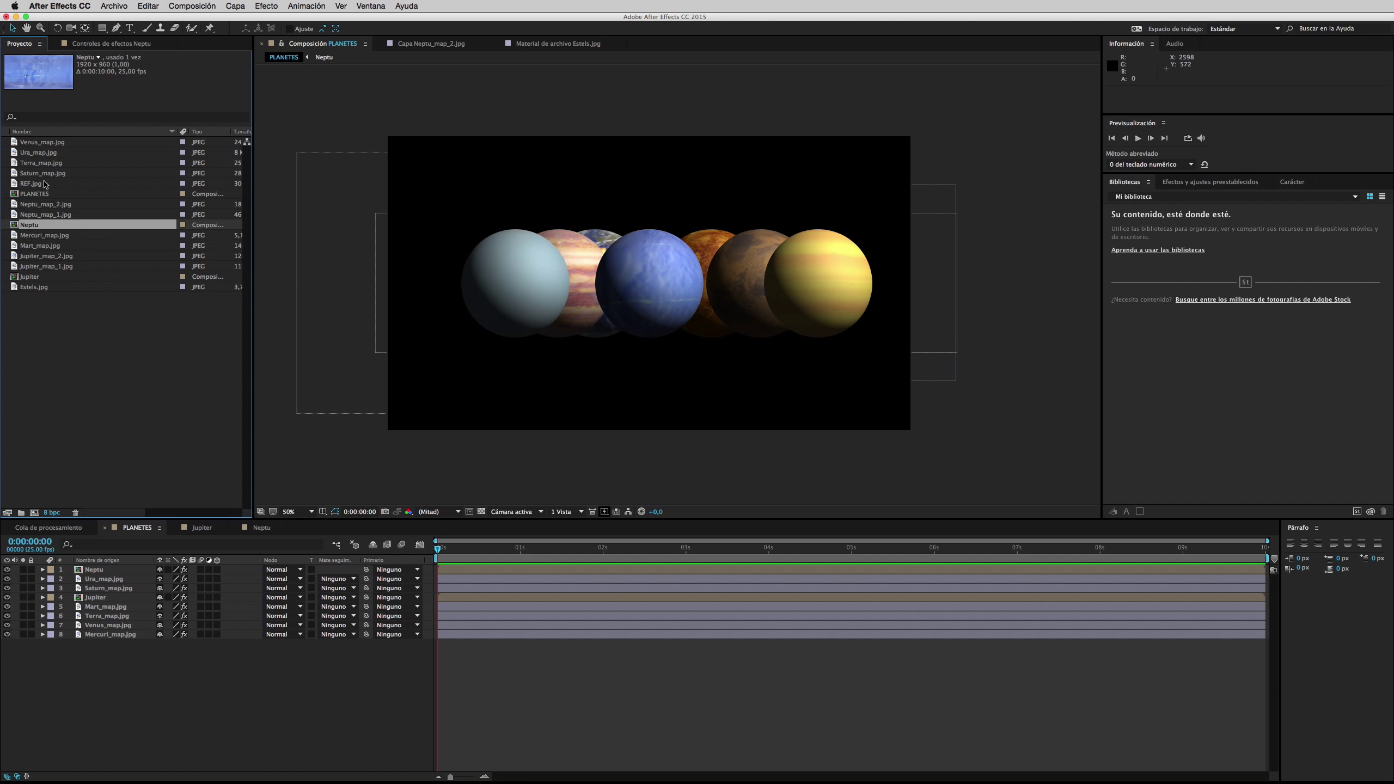
- Check the REF.jpg reference, then set Saturn's sphere radius to 175
{"action": "double_click", "coordinate": [14, 184]}
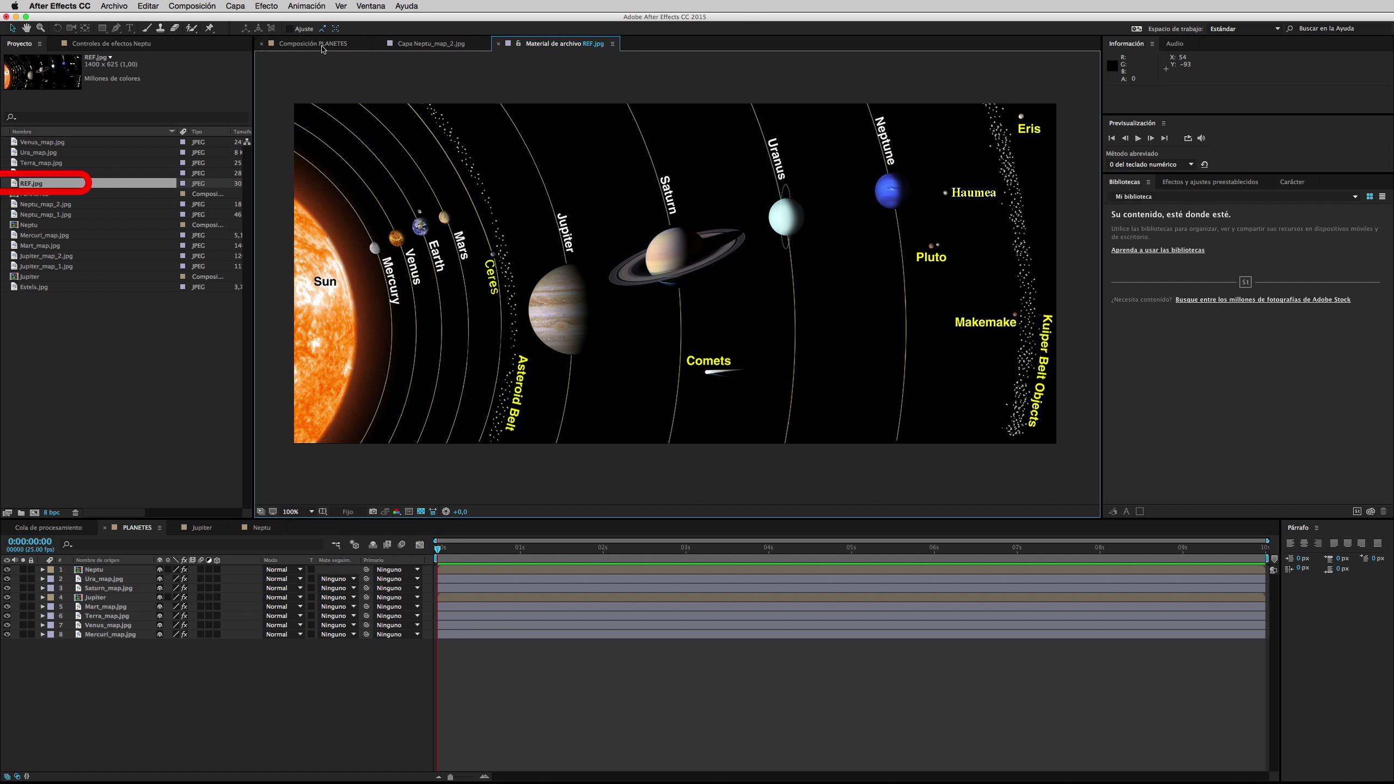
{"action": "left_click", "coordinate": [92, 597]}
{"action": "key", "text": "ctrl+Up"}
{"action": "type", "text": "e"}
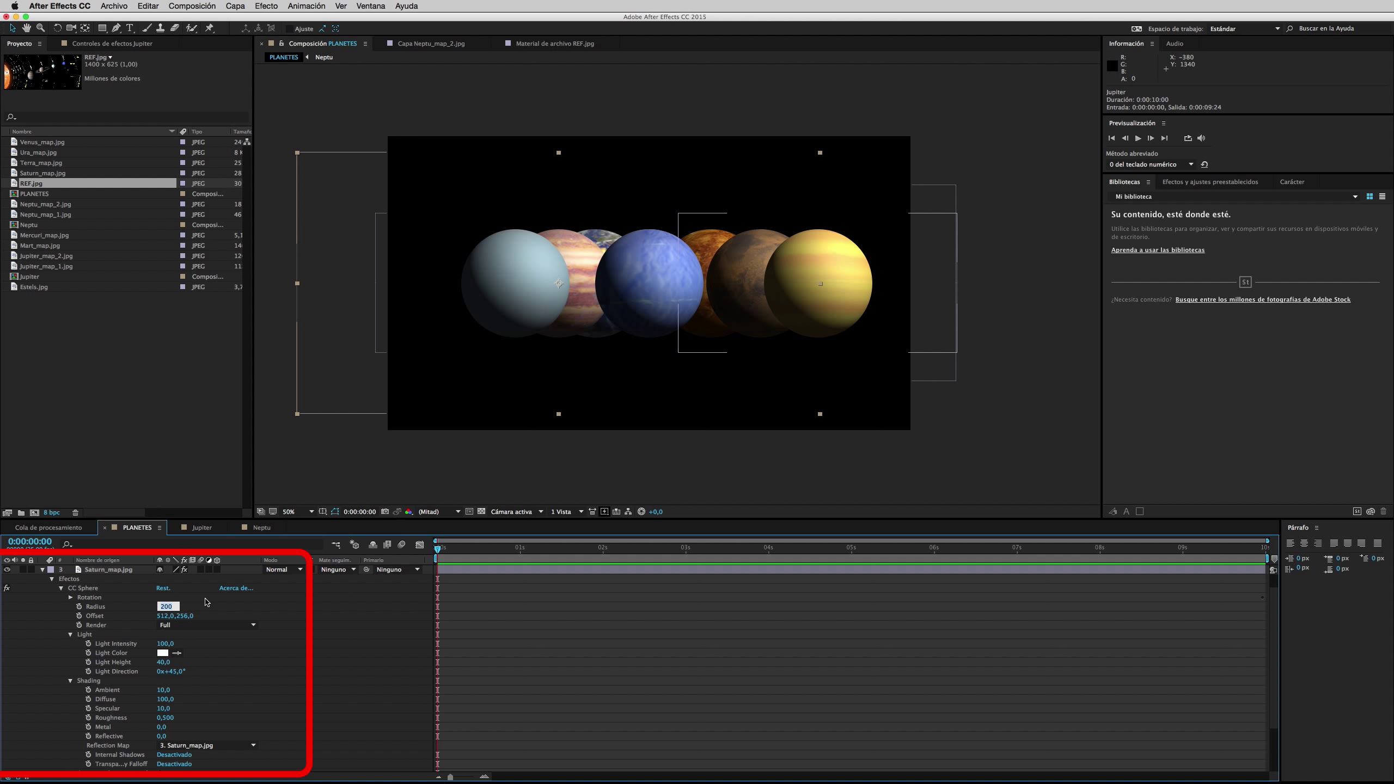
{"action": "type", "text": "175"}
{"action": "key", "text": "Return"}
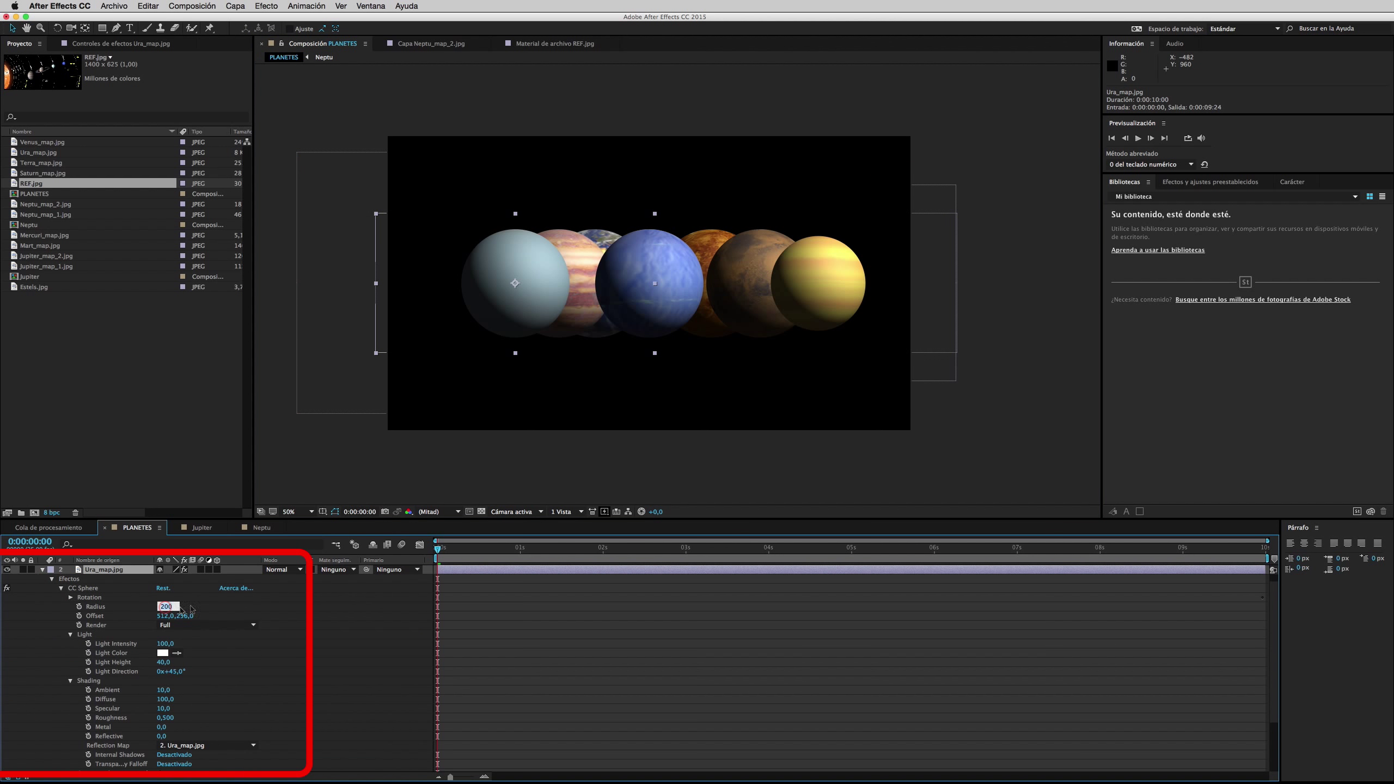
- Set Neptune's sphere radius to 150 and Earth's to 100
{"action": "left_click", "coordinate": [70, 597]}
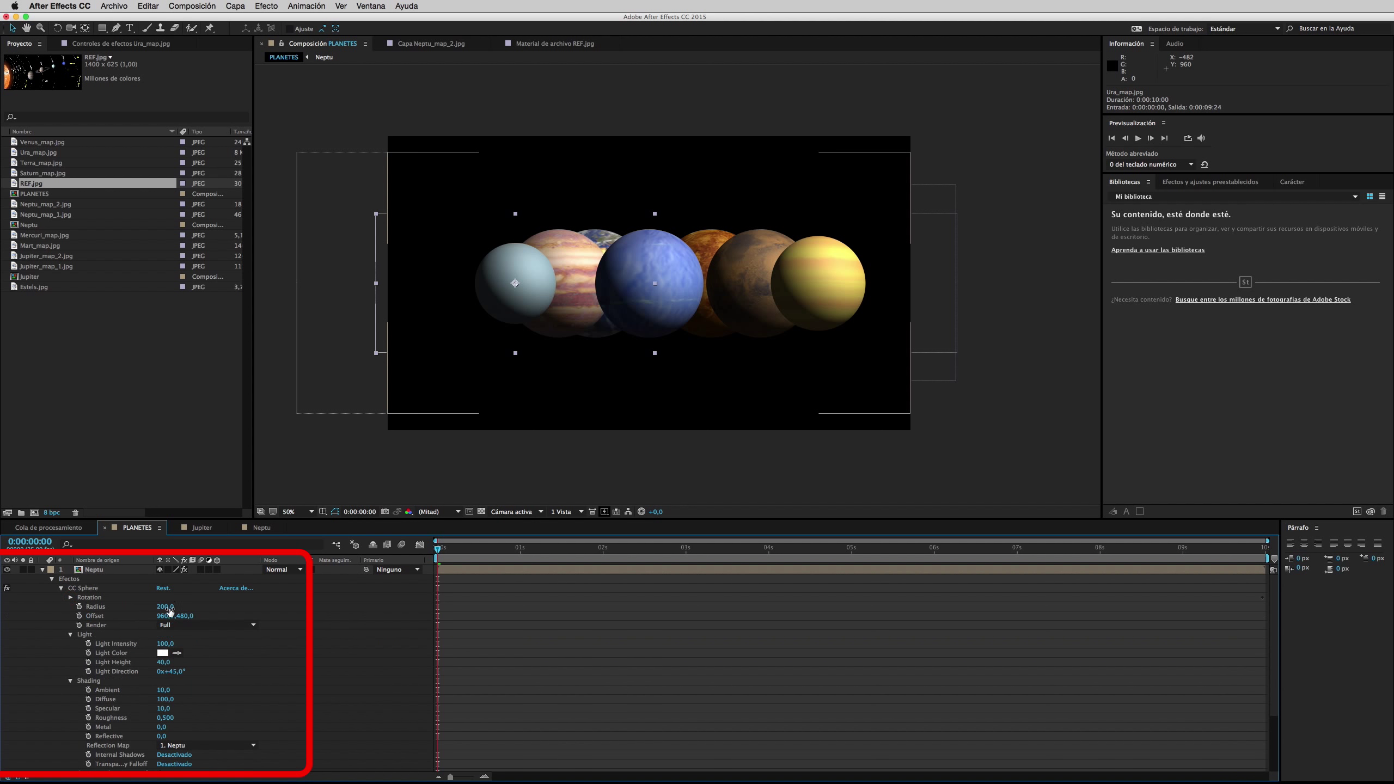
{"action": "key", "text": "Return"}
{"action": "left_click", "coordinate": [43, 570]}
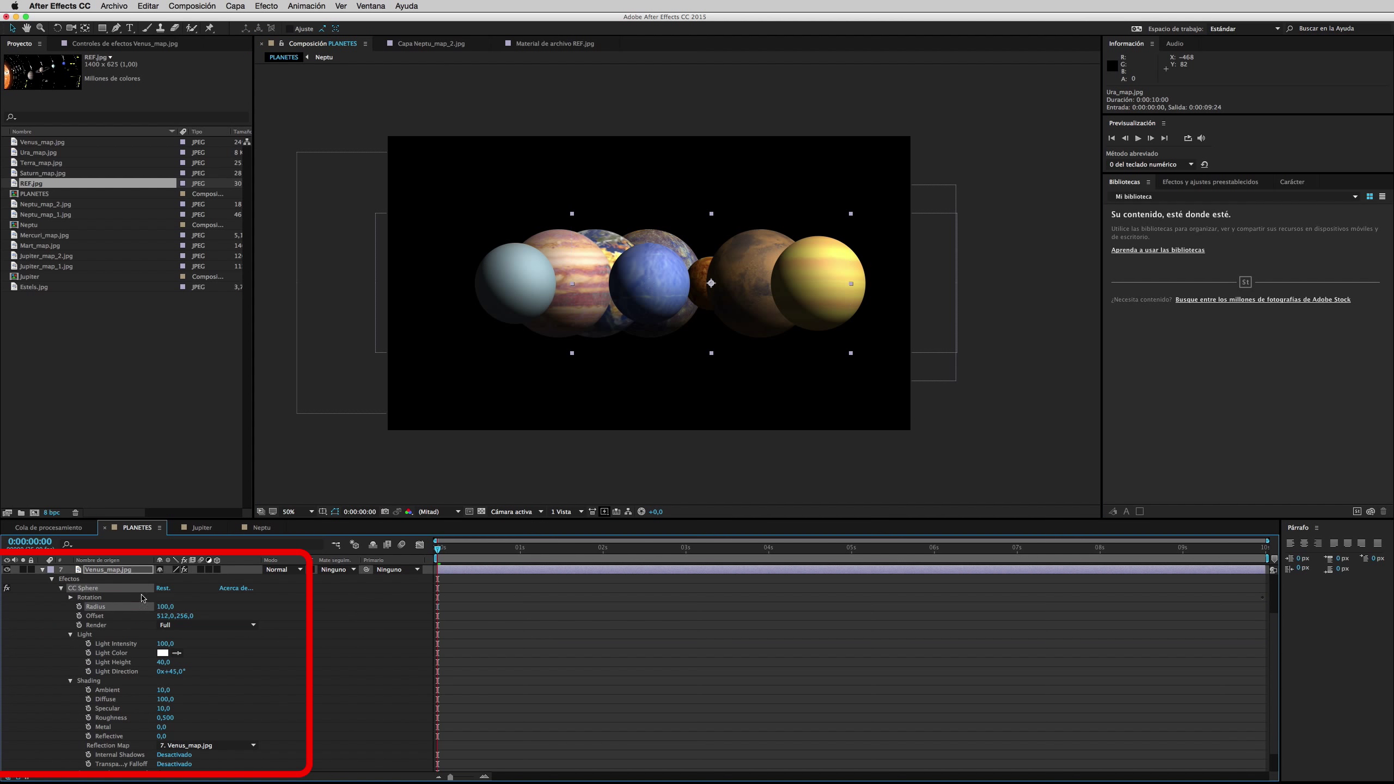
{"action": "key", "text": "Return"}
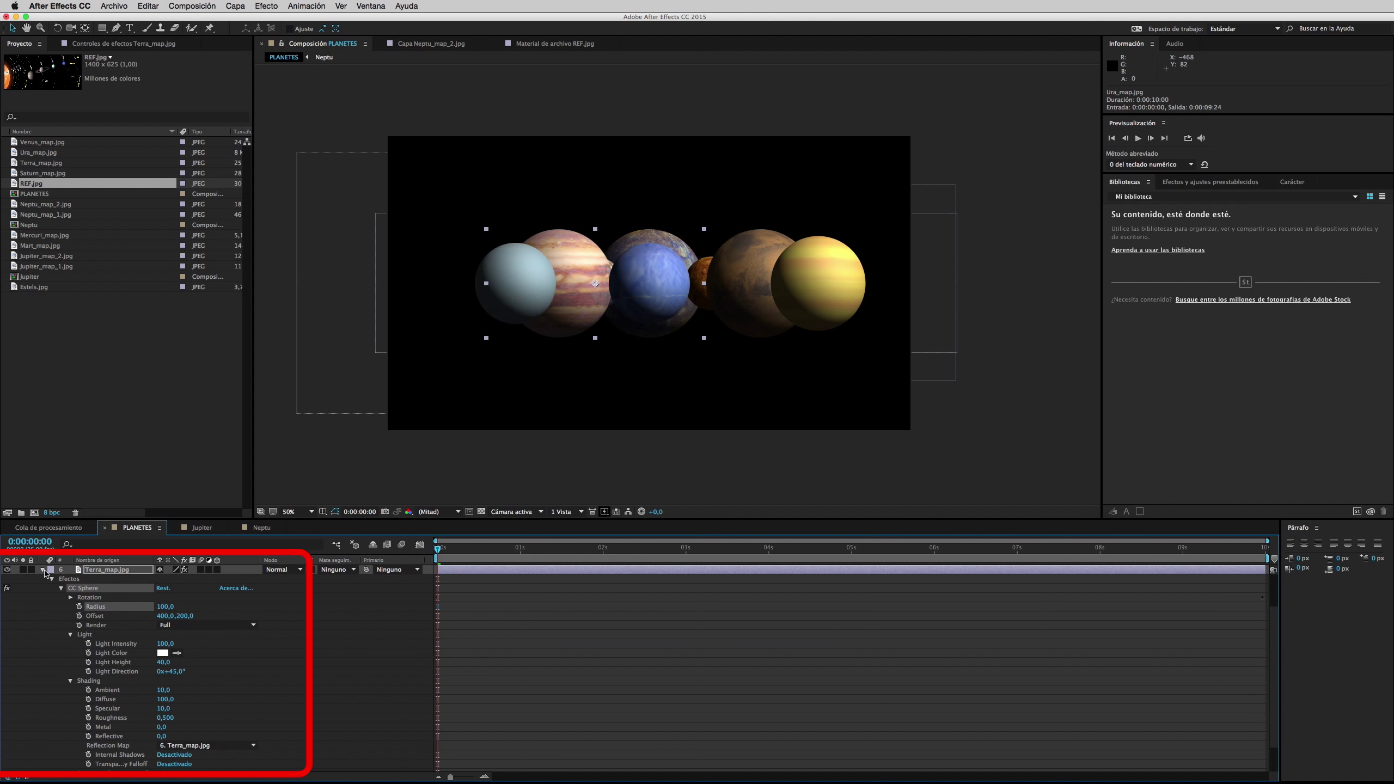
{"action": "left_click", "coordinate": [43, 569]}
- Recheck REF.jpg, set Mars's sphere radius to 75, and preview the composition
{"action": "double_click", "coordinate": [31, 183]}
{"action": "left_click", "coordinate": [299, 44]}
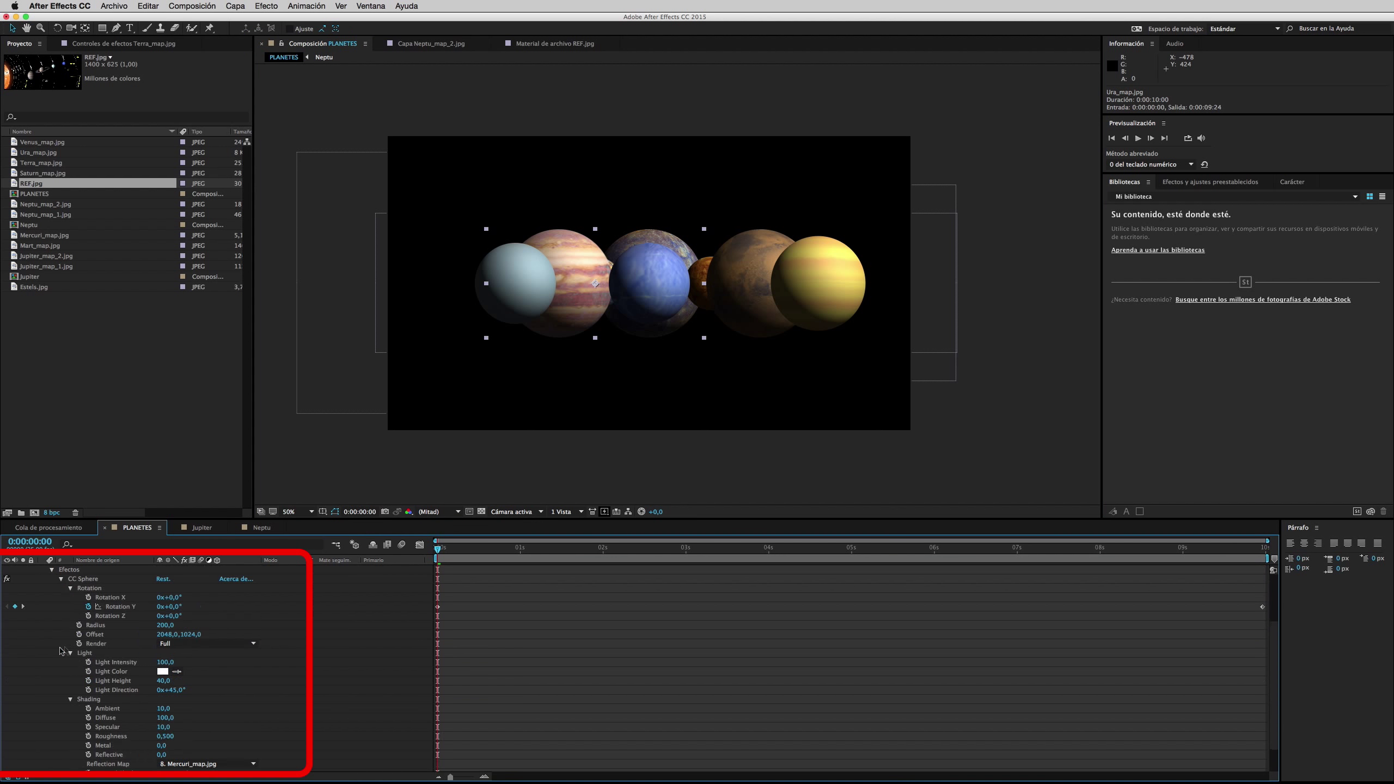
{"action": "key", "text": "Return"}
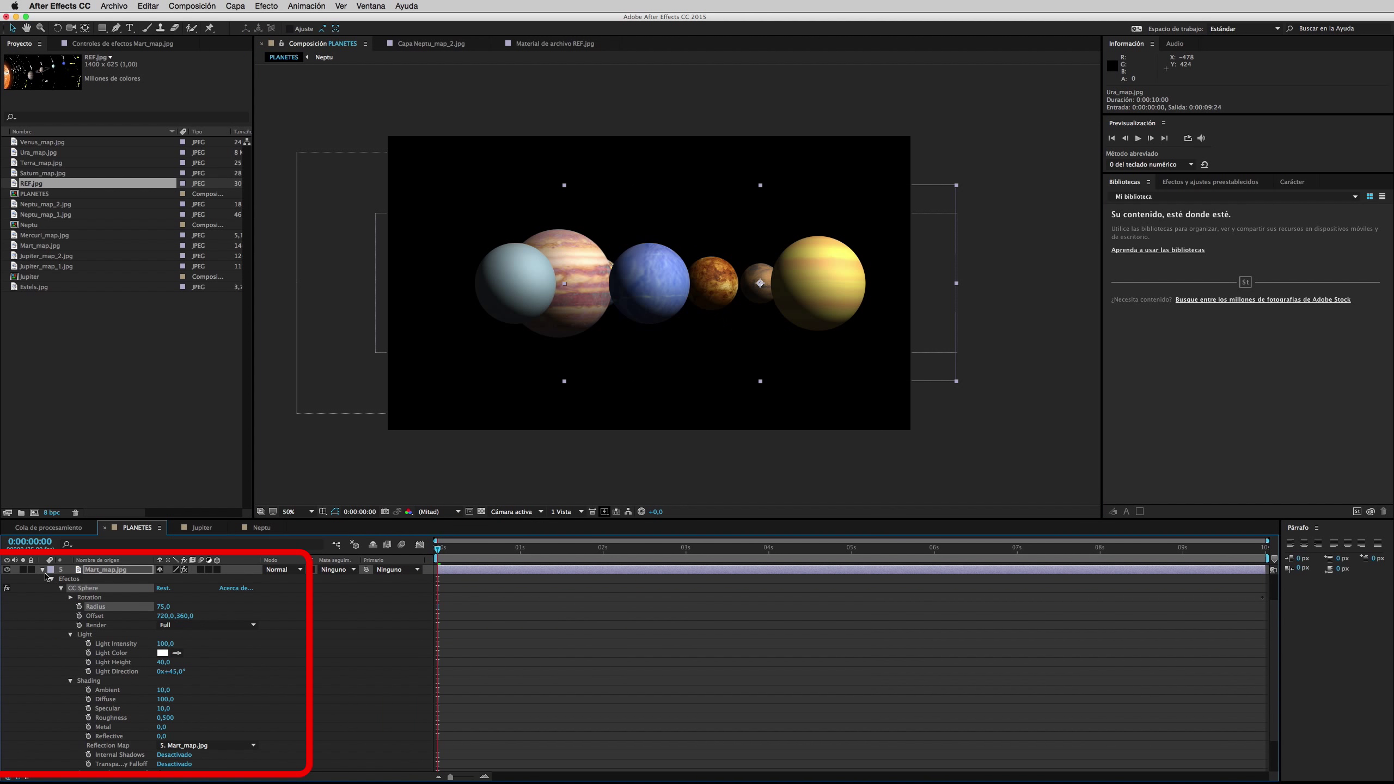
{"action": "left_click", "coordinate": [43, 570]}
{"action": "left_click", "coordinate": [1137, 137]}
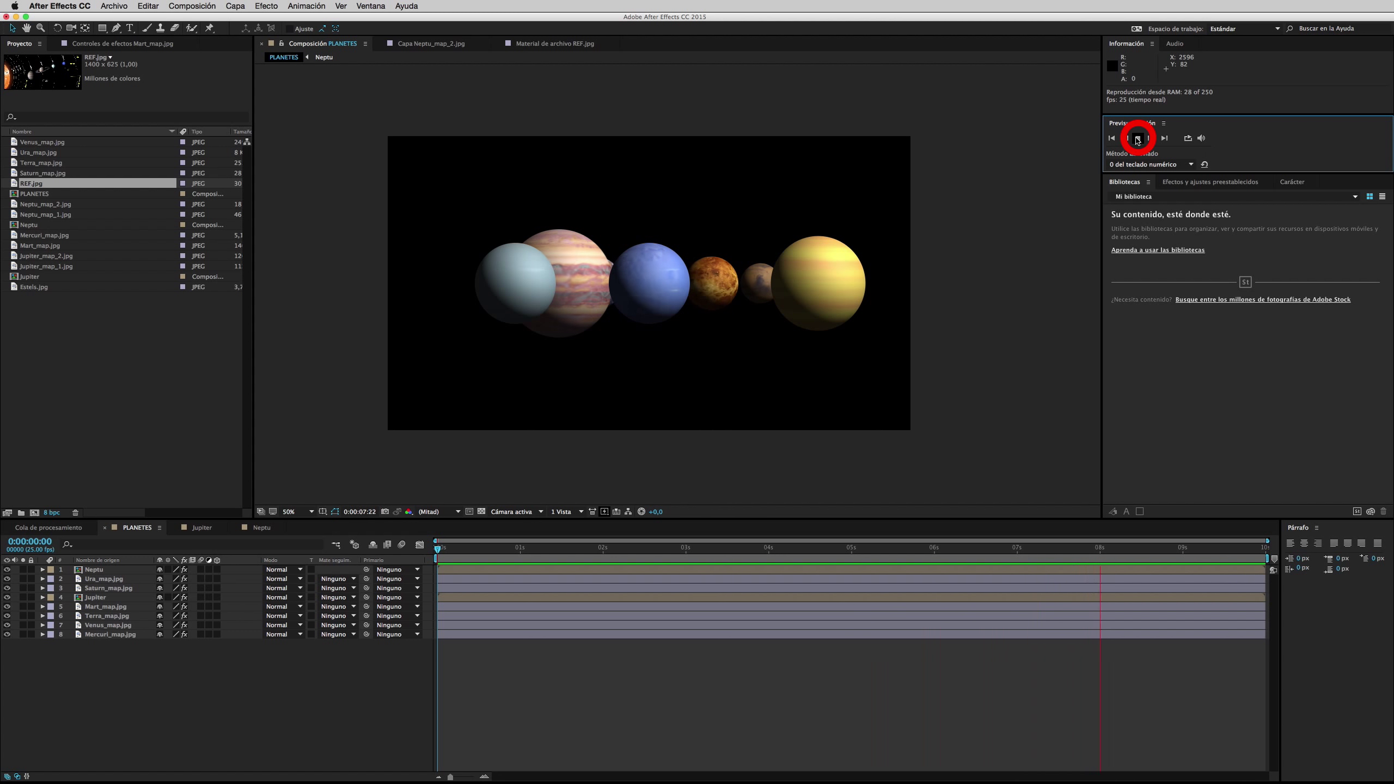
- Stop the preview and enable 3D on Neptu, Ura_map, Saturn_map, Jupiter and Mart_map
{"action": "left_click", "coordinate": [1138, 139]}
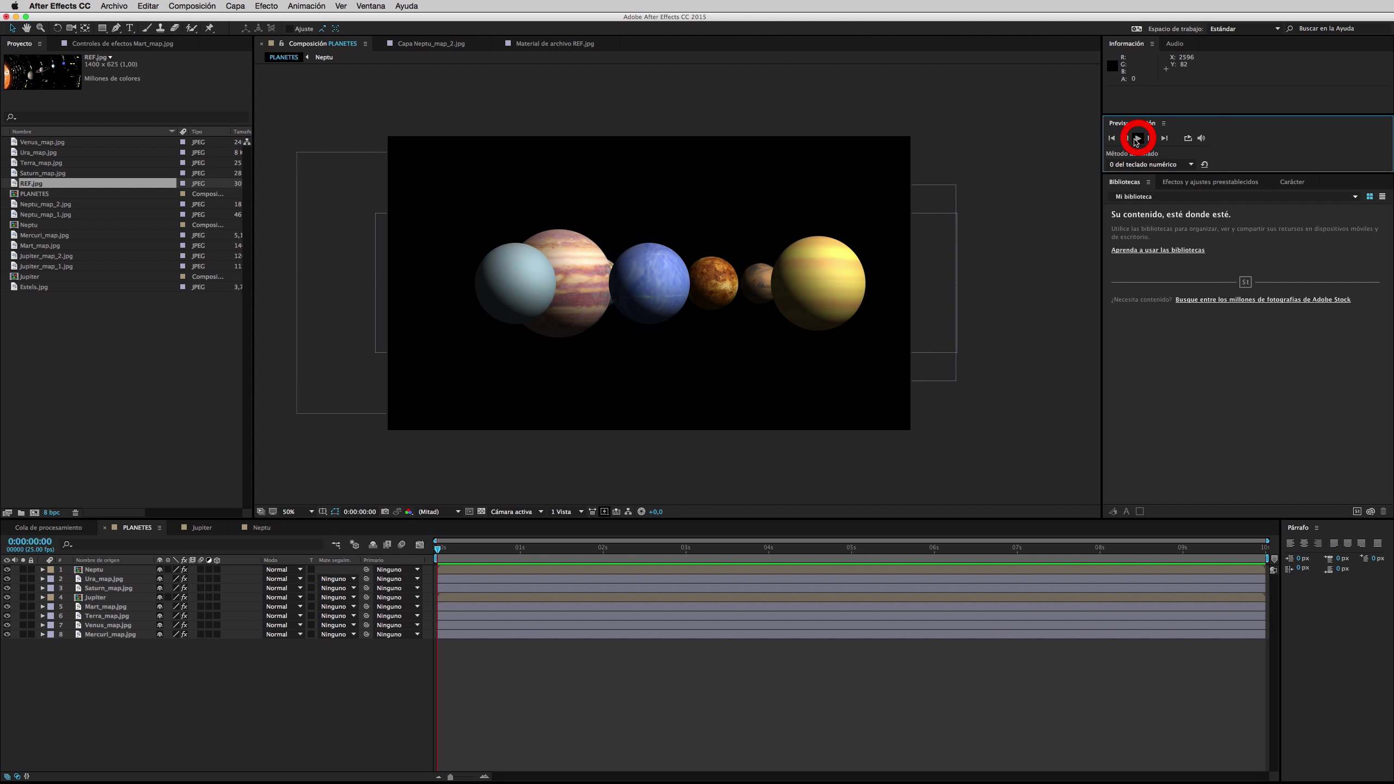
{"action": "left_click", "coordinate": [218, 570]}
{"action": "left_click", "coordinate": [218, 570]}
{"action": "left_click", "coordinate": [217, 579]}
{"action": "left_click", "coordinate": [217, 588]}
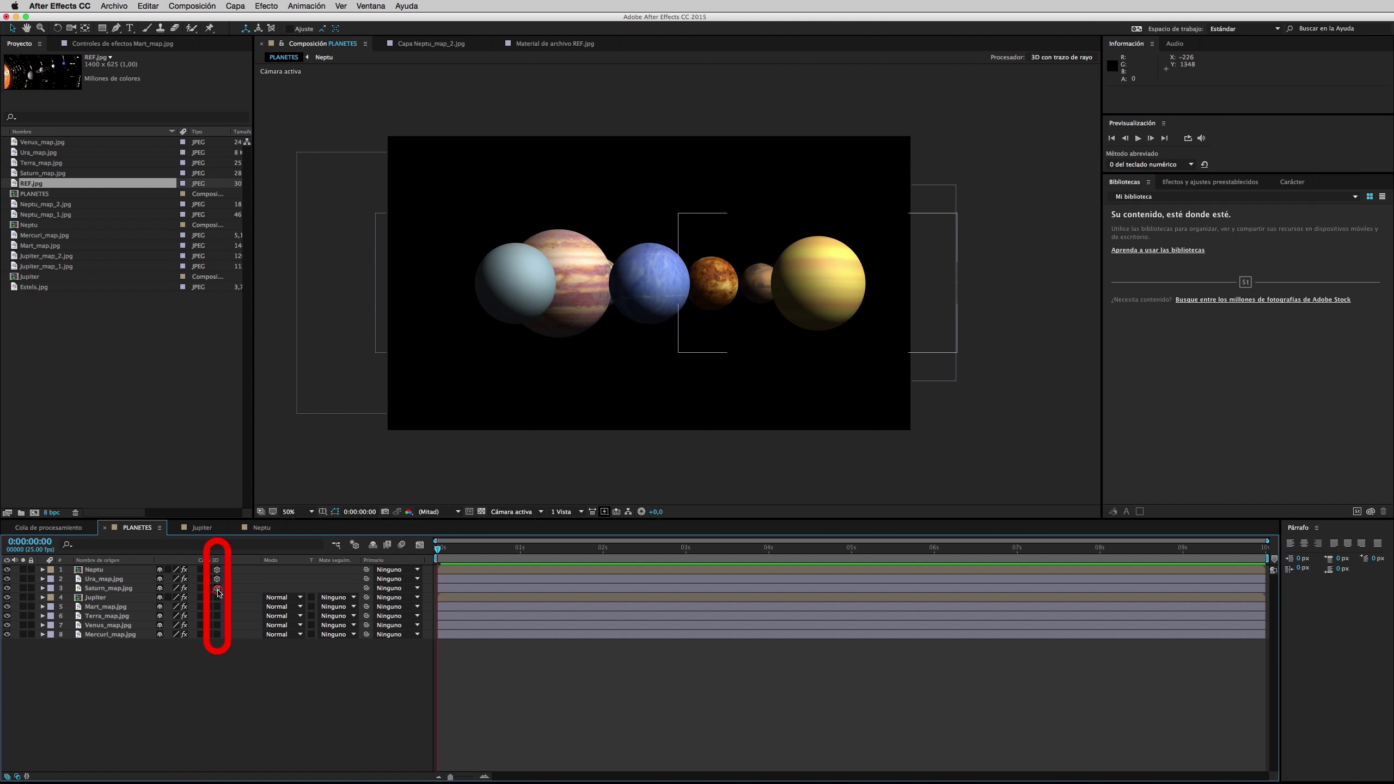
{"action": "left_click", "coordinate": [217, 598]}
{"action": "left_click", "coordinate": [217, 606]}
- Enable 3D on Terra_map, Venus_map and Mercuri_map, then view from Vista personalizada 1
{"action": "left_click", "coordinate": [217, 615]}
{"action": "left_click", "coordinate": [217, 625]}
{"action": "left_click", "coordinate": [217, 635]}
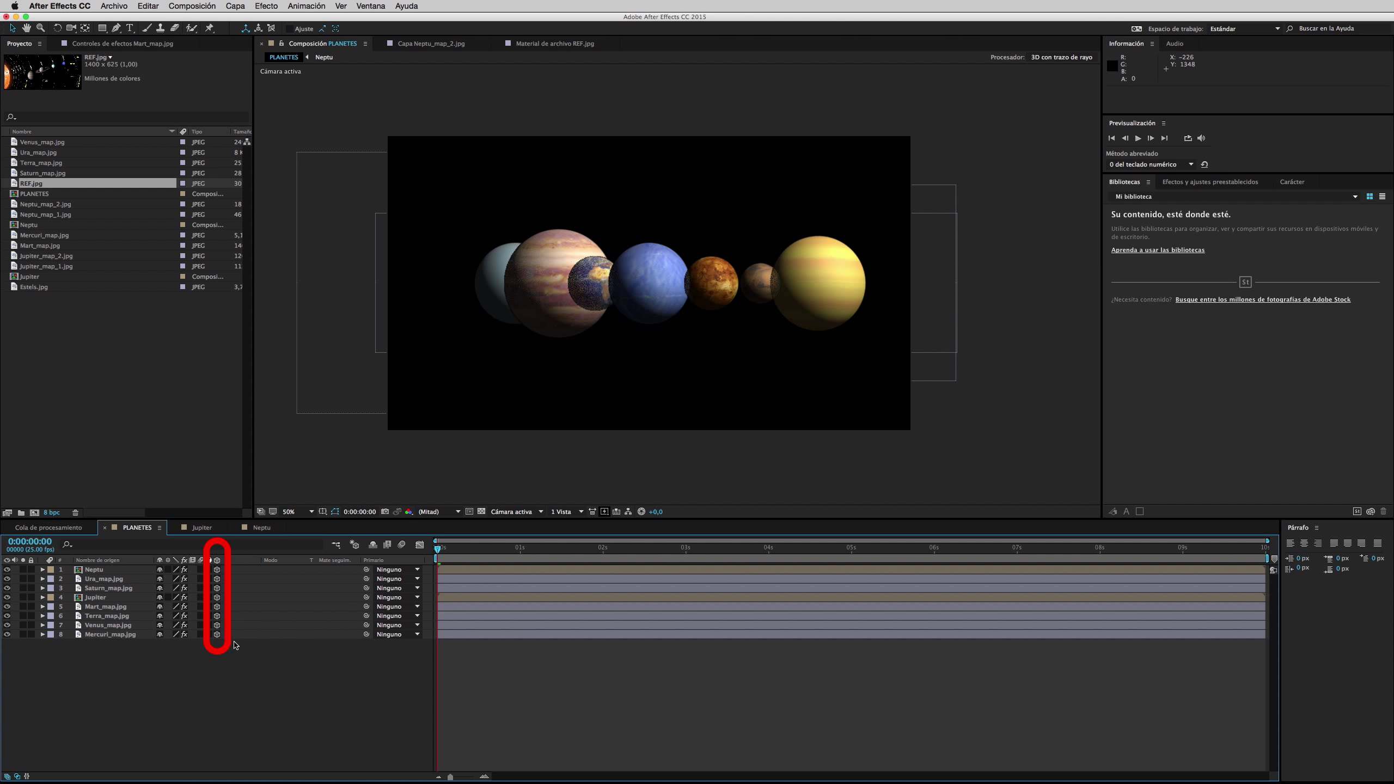
{"action": "left_click", "coordinate": [541, 512]}
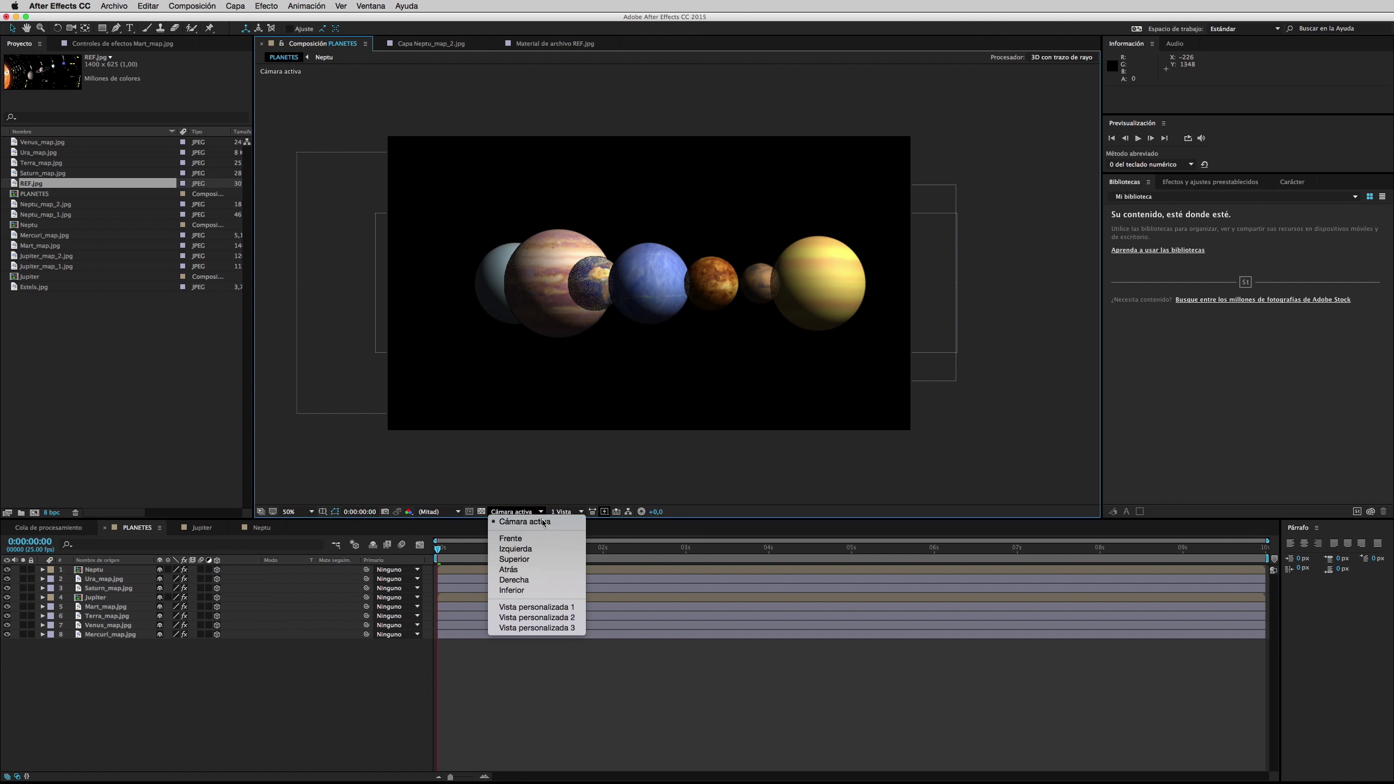
{"action": "left_click", "coordinate": [537, 606]}
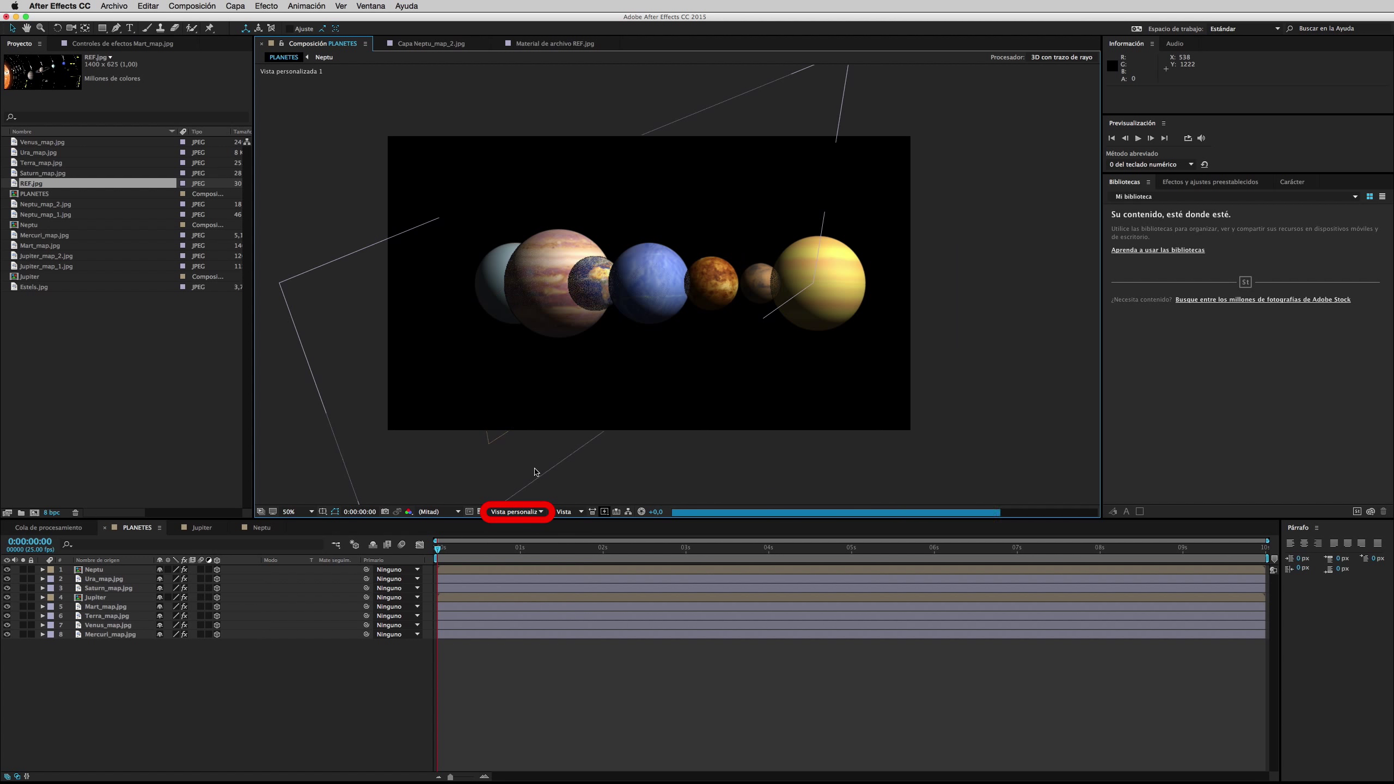
- Add a new camera, Cámara 1, and orbit the view around the planets
{"action": "left_click", "coordinate": [245, 8]}
{"action": "mouse_move", "coordinate": [258, 20]}
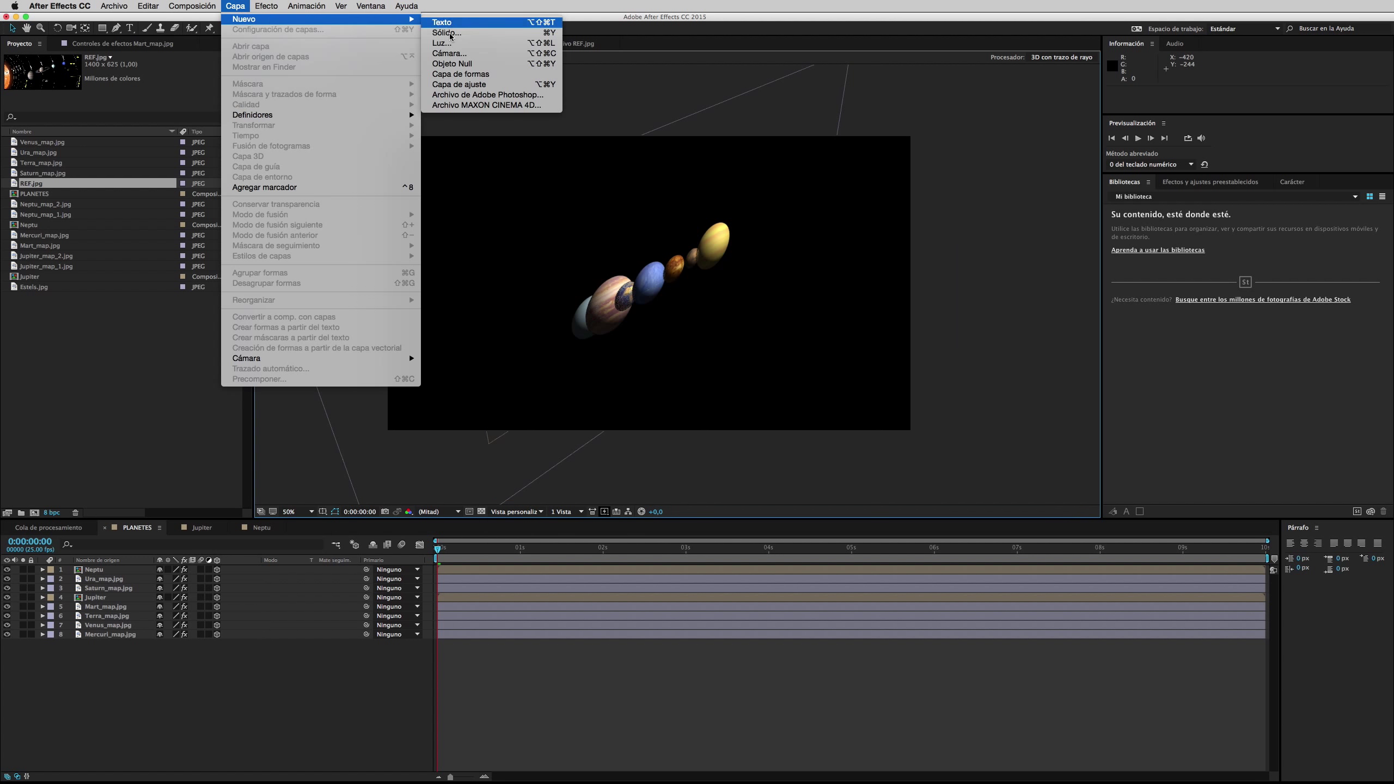
{"action": "left_click", "coordinate": [450, 53]}
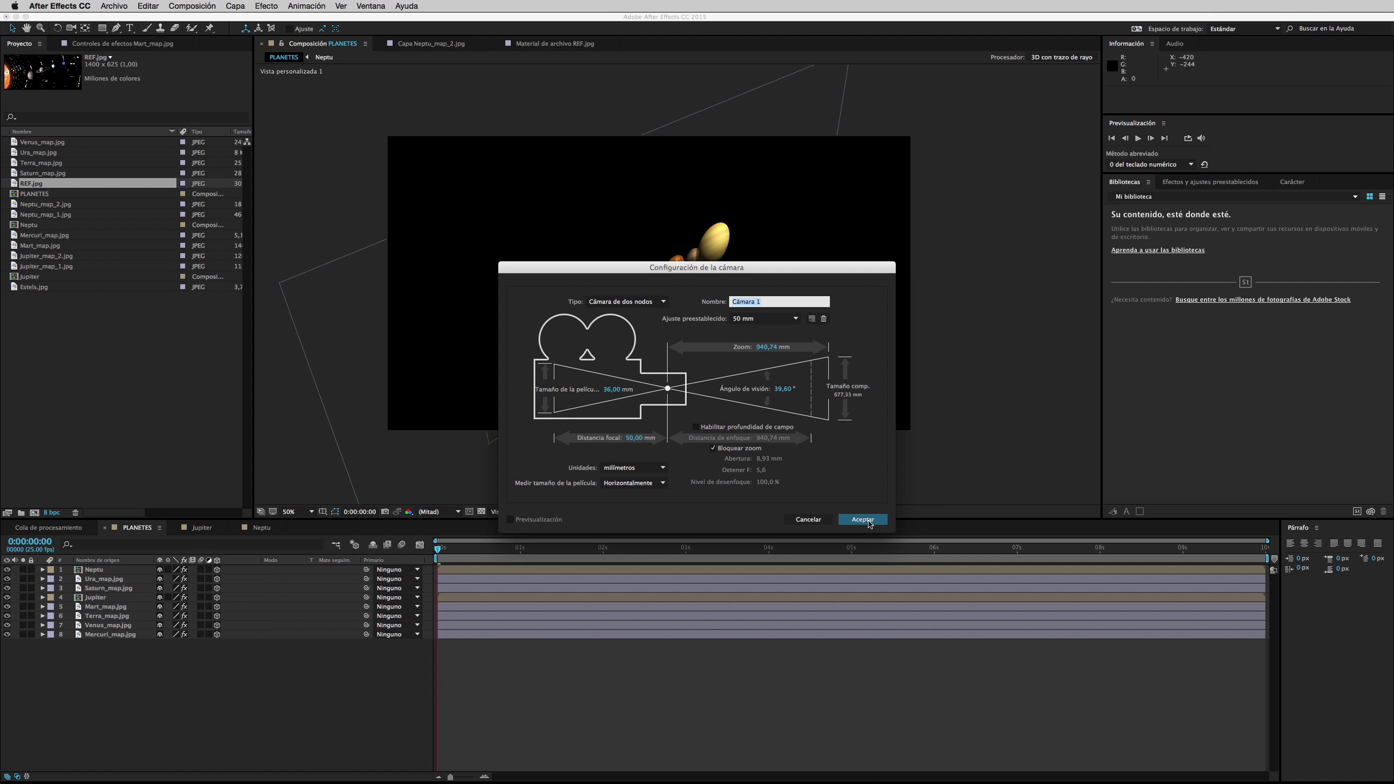
{"action": "left_click", "coordinate": [865, 519]}
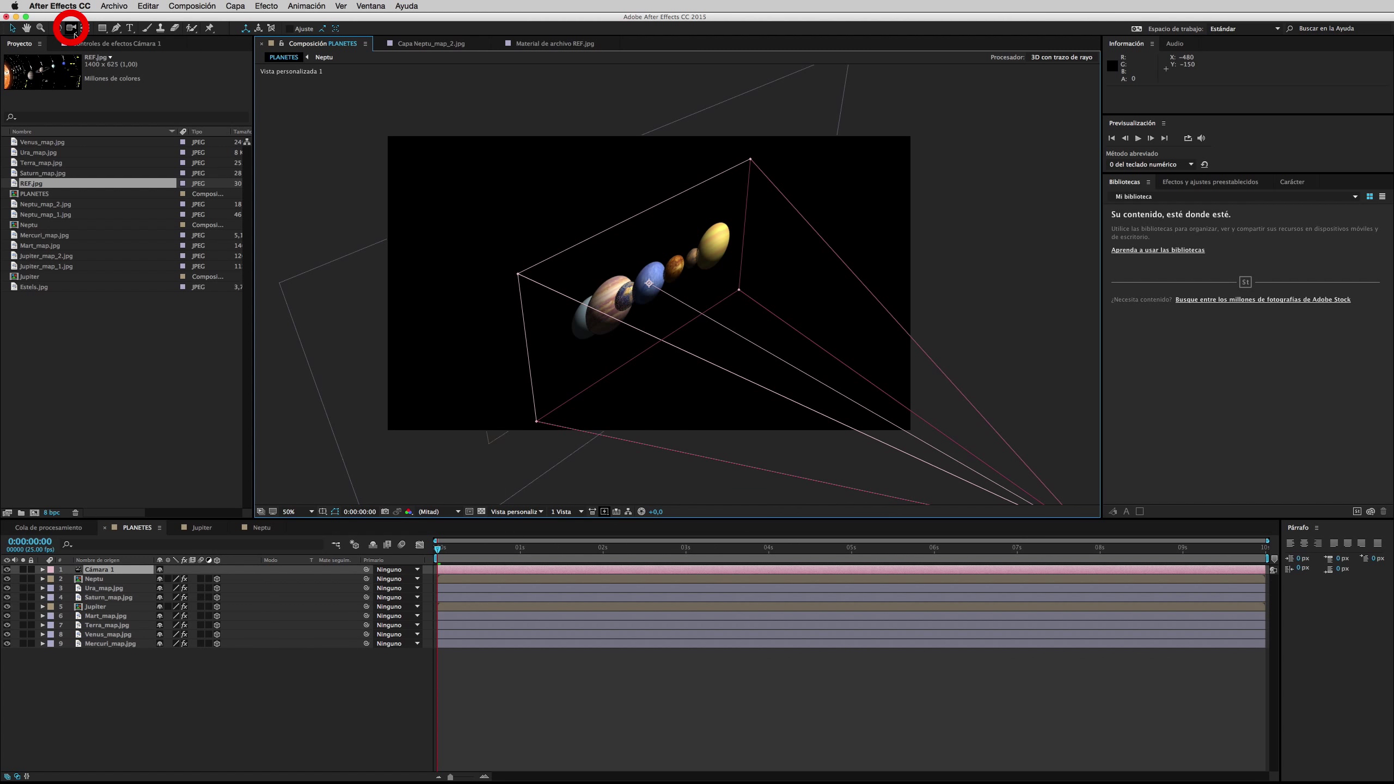
{"action": "left_click_drag", "start_coordinate": [71, 27], "coordinate": [110, 41]}
{"action": "mouse_move", "coordinate": [705, 324]}
{"action": "left_mouse_down"}
{"action": "mouse_move", "coordinate": [602, 288]}
{"action": "mouse_move", "coordinate": [662, 316]}
{"action": "mouse_move", "coordinate": [738, 310]}
{"action": "mouse_move", "coordinate": [649, 310]}
{"action": "left_mouse_up"}
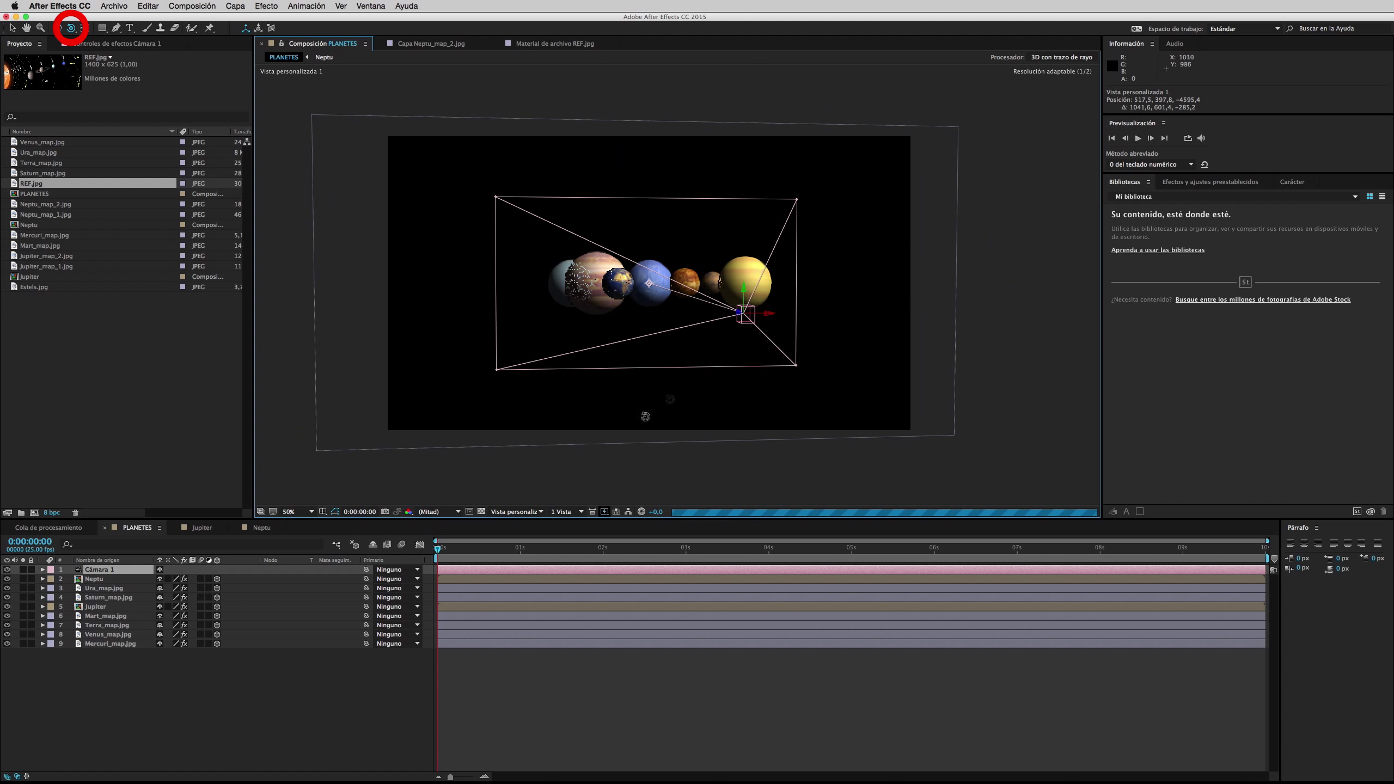
- Return to the Cámara activa view and set the viewer layout to 2 Vistas: Horizontal
{"action": "left_click", "coordinate": [516, 512]}
{"action": "left_click", "coordinate": [515, 522]}
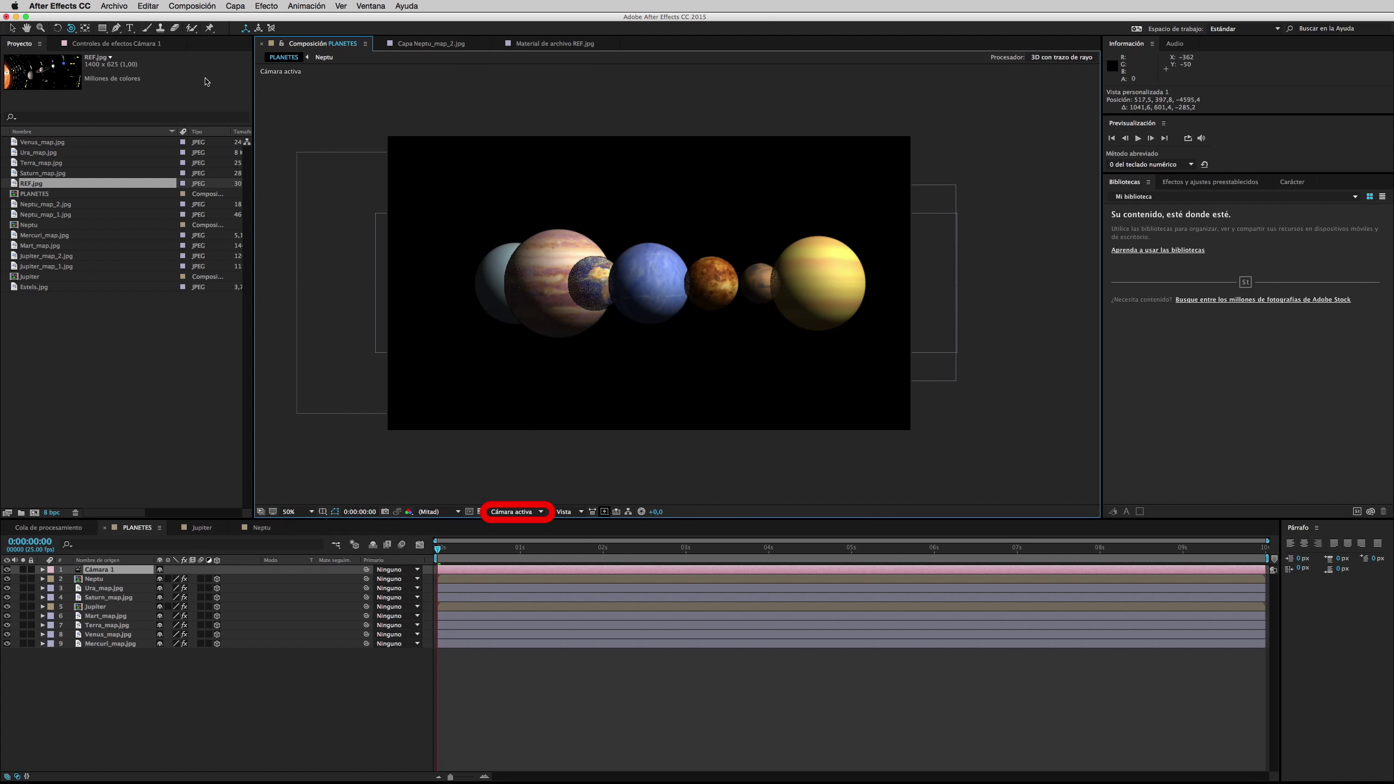
{"action": "left_click", "coordinate": [12, 28]}
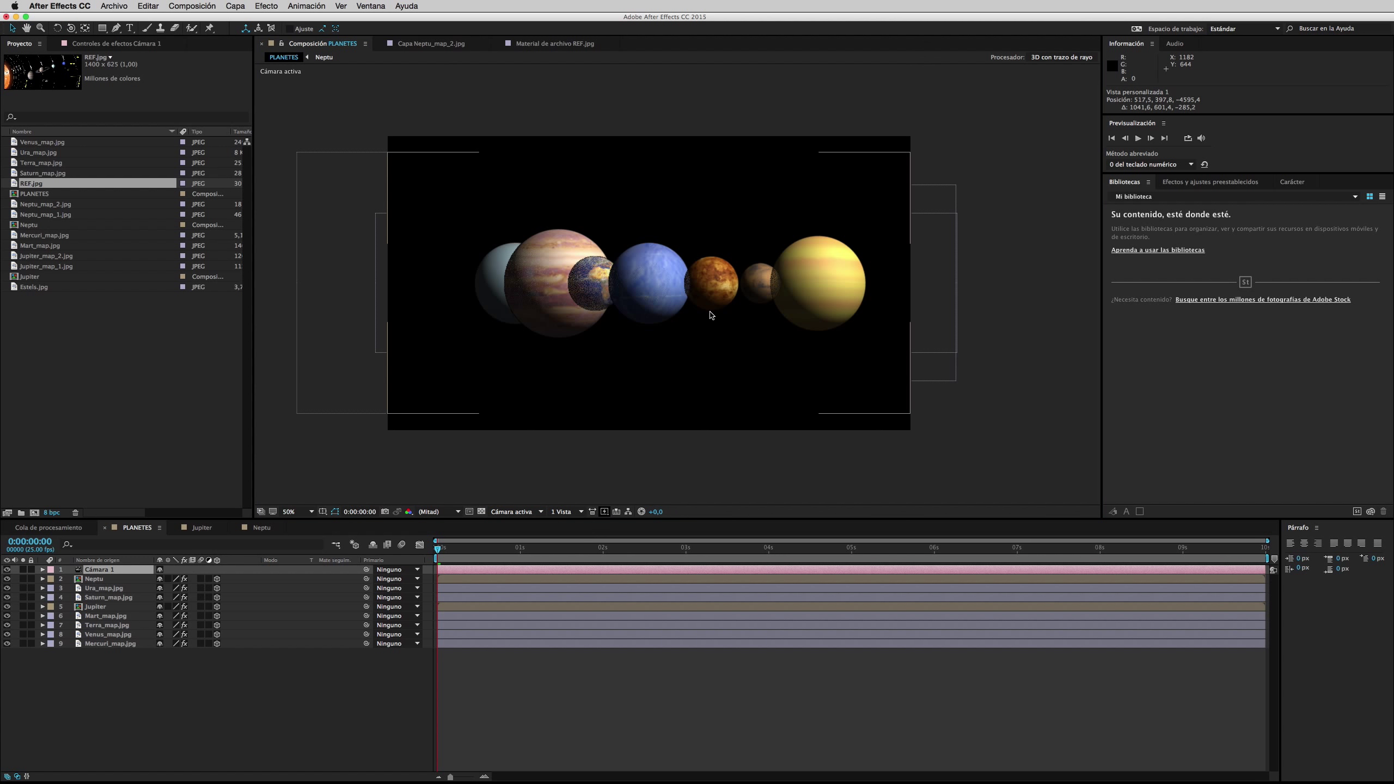
{"action": "key", "text": "period"}
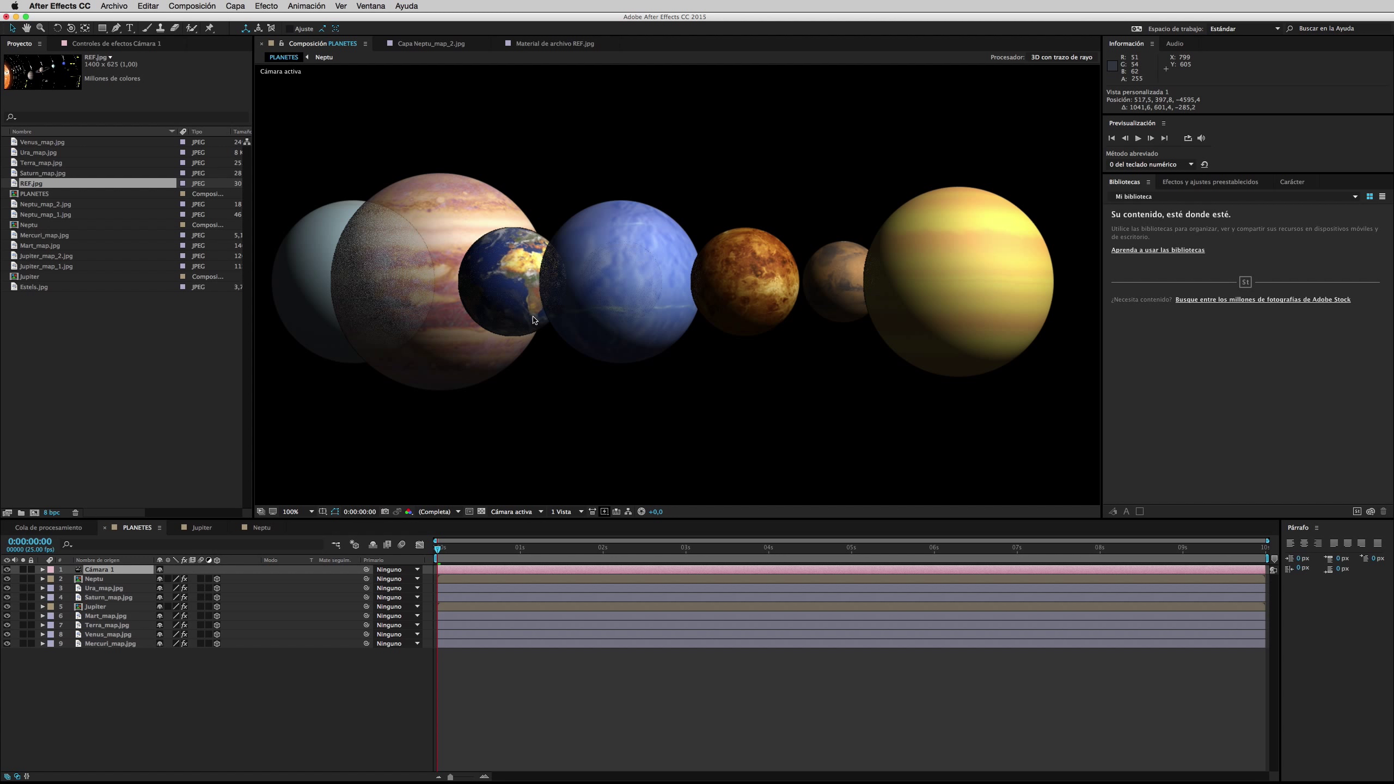
{"action": "key", "text": "comma"}
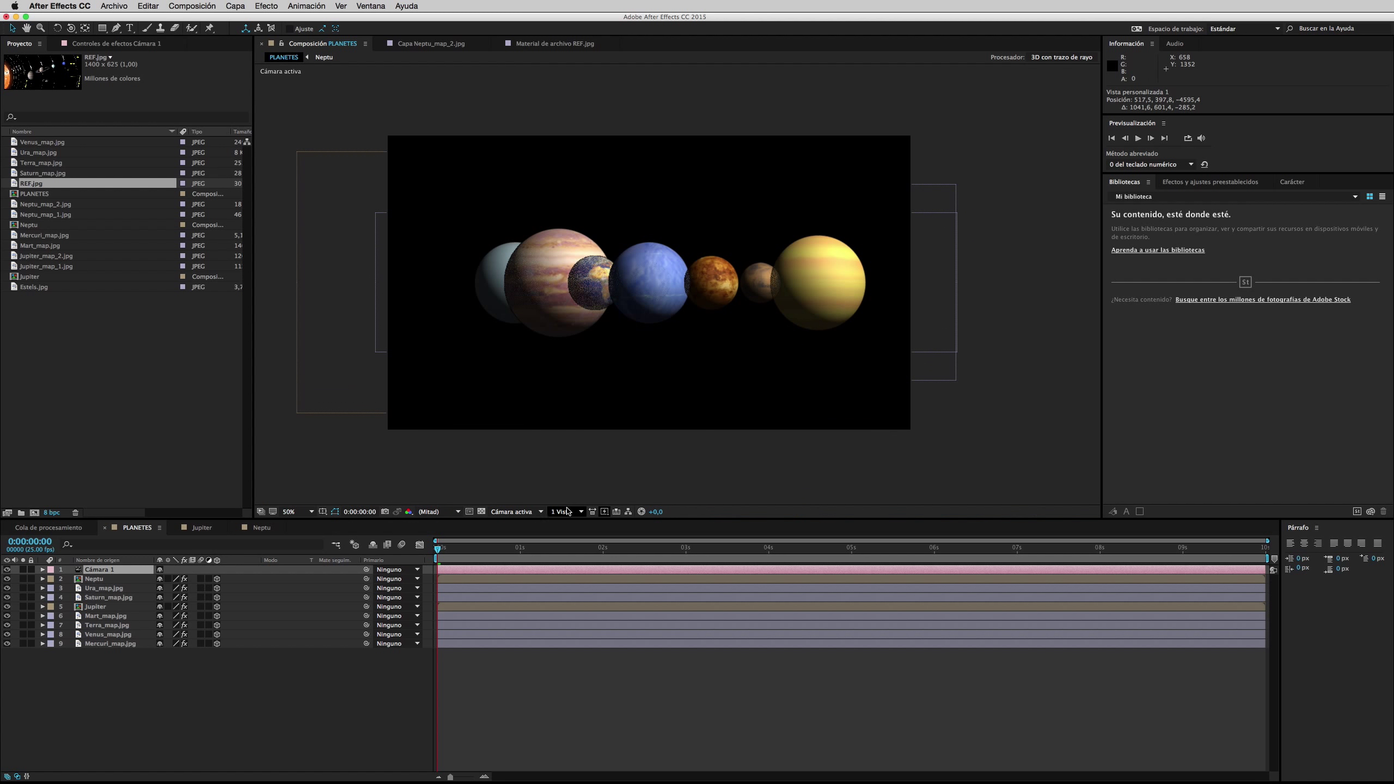
{"action": "left_click", "coordinate": [569, 512]}
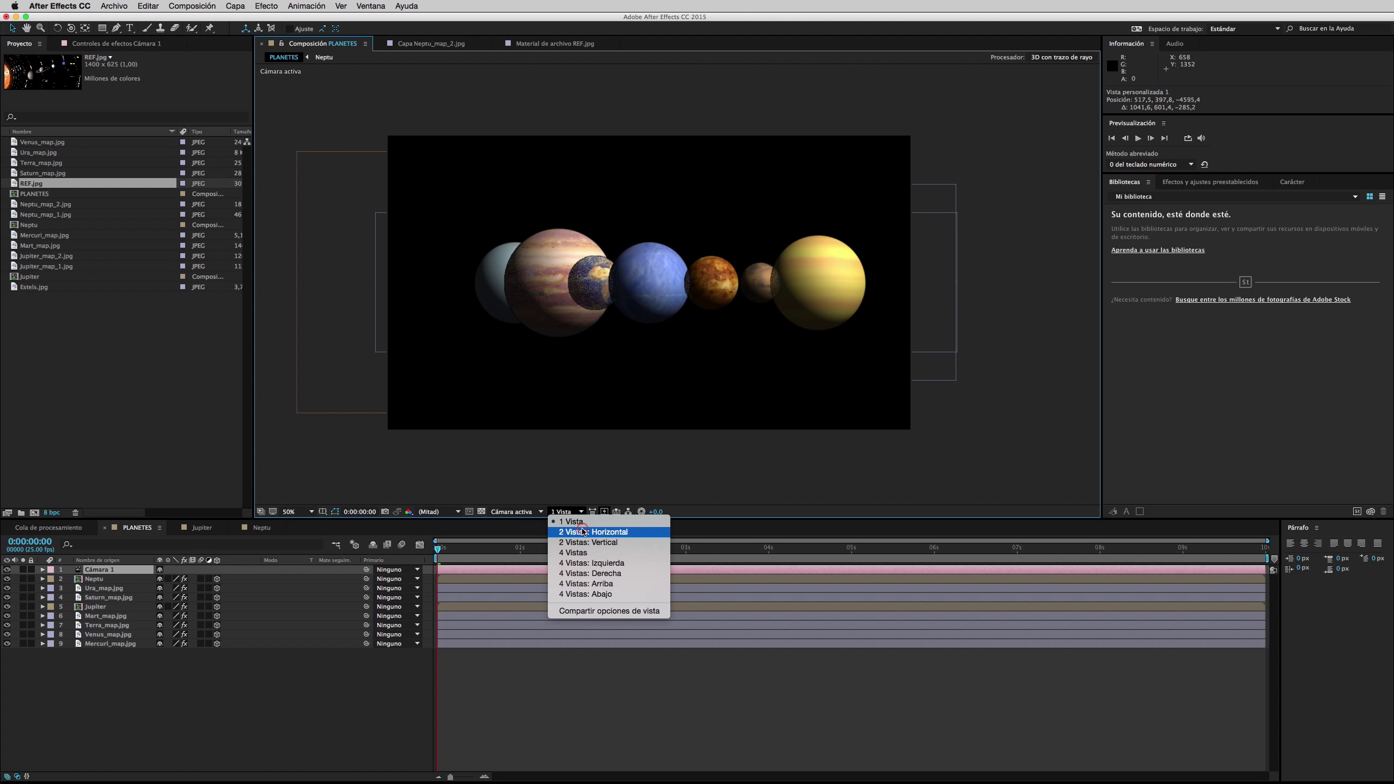
{"action": "left_click", "coordinate": [583, 531]}
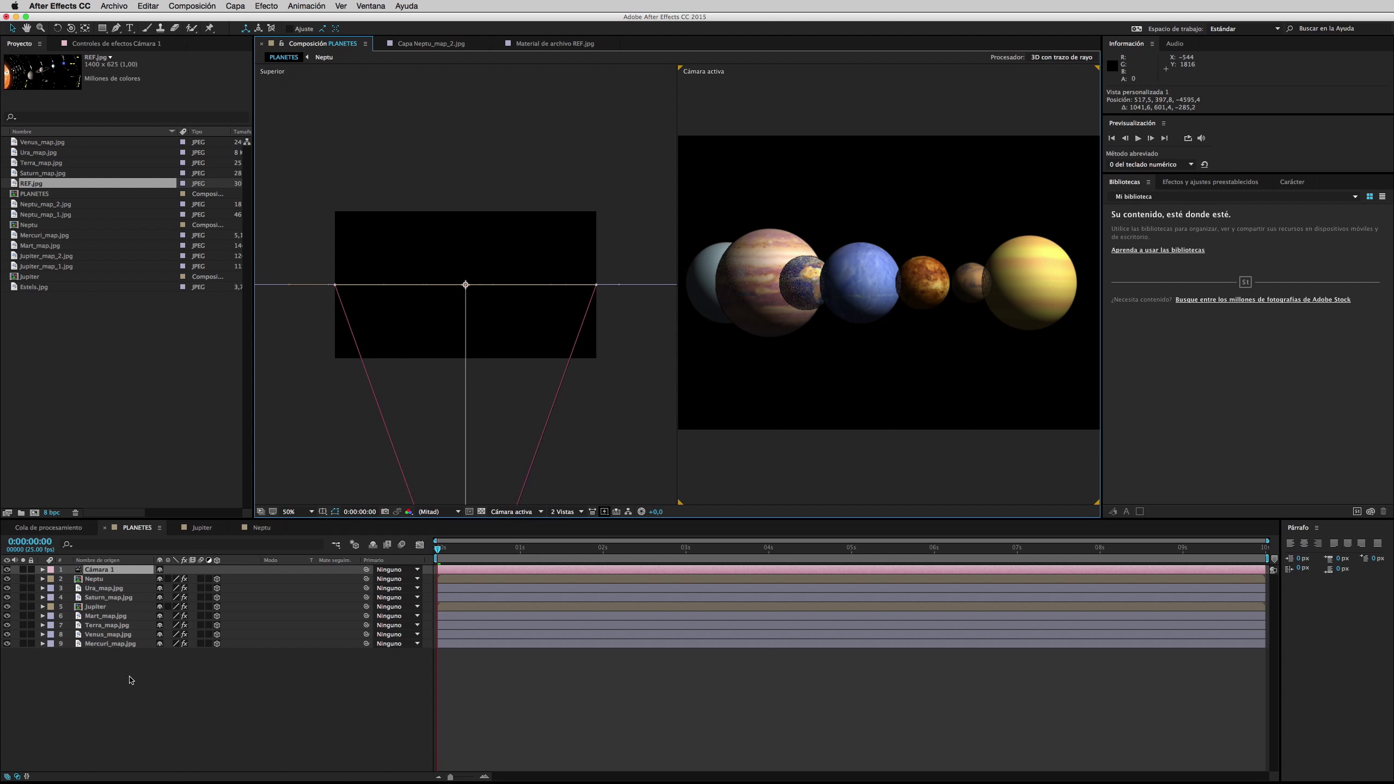
- Inspect Mercuri_map's transform properties, collapsing its CC Sphere effect settings
{"action": "left_click", "coordinate": [111, 644]}
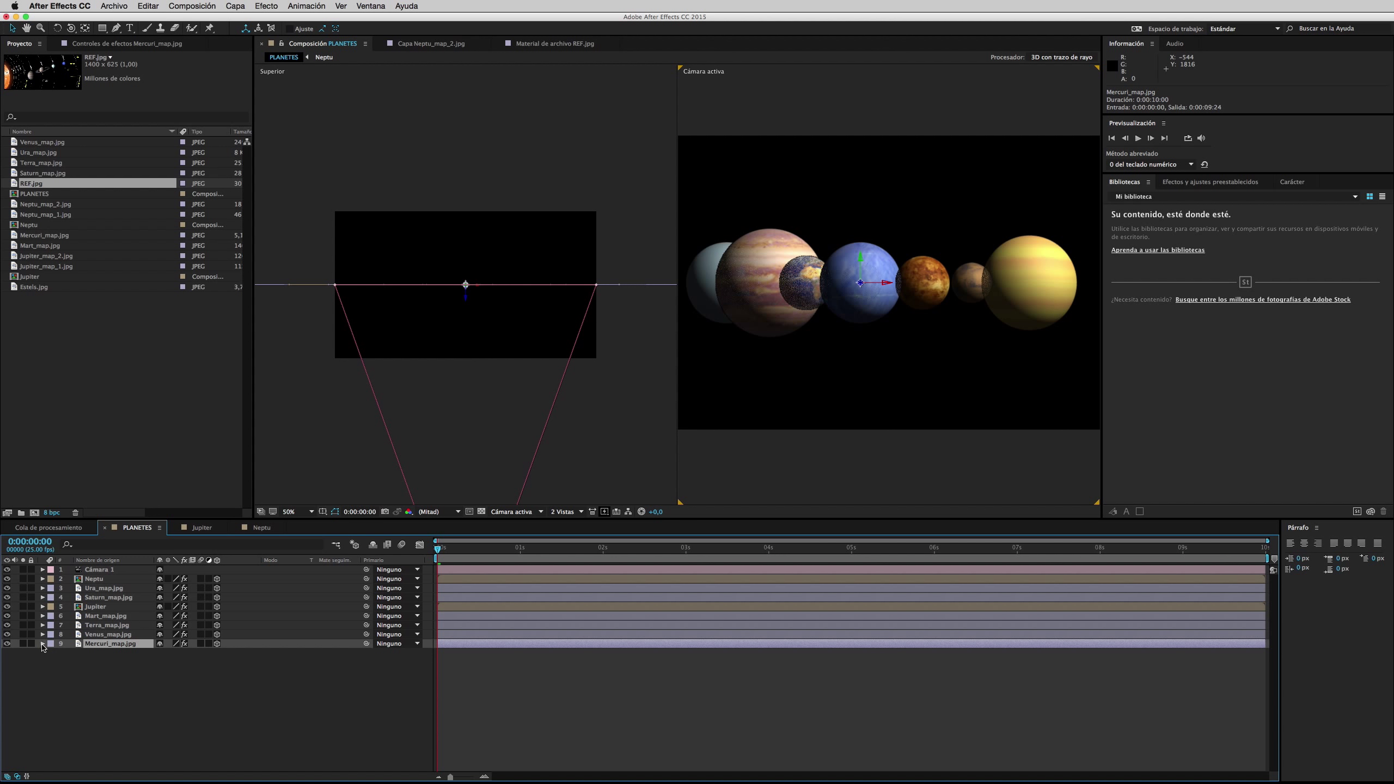
{"action": "left_click", "coordinate": [43, 644]}
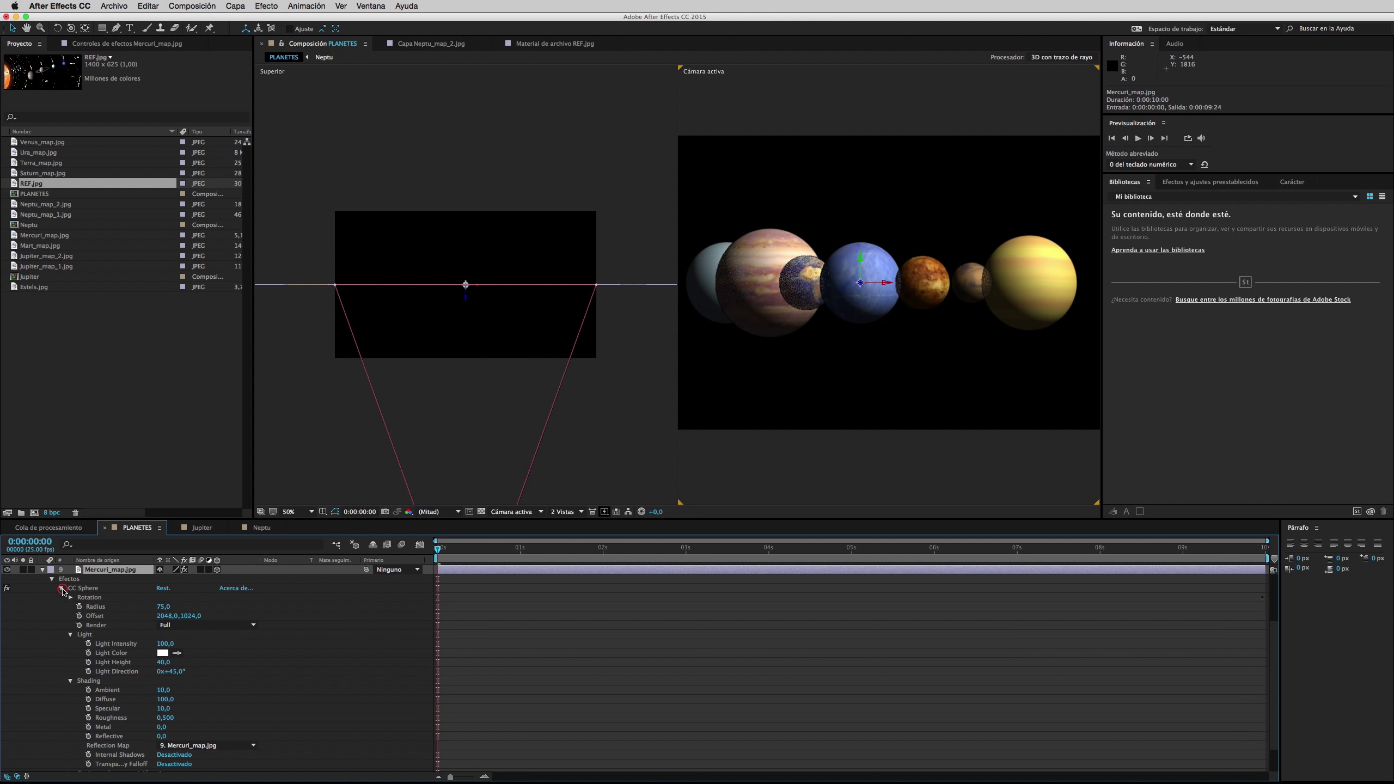
{"action": "left_click", "coordinate": [62, 588]}
{"action": "left_click", "coordinate": [53, 653]}
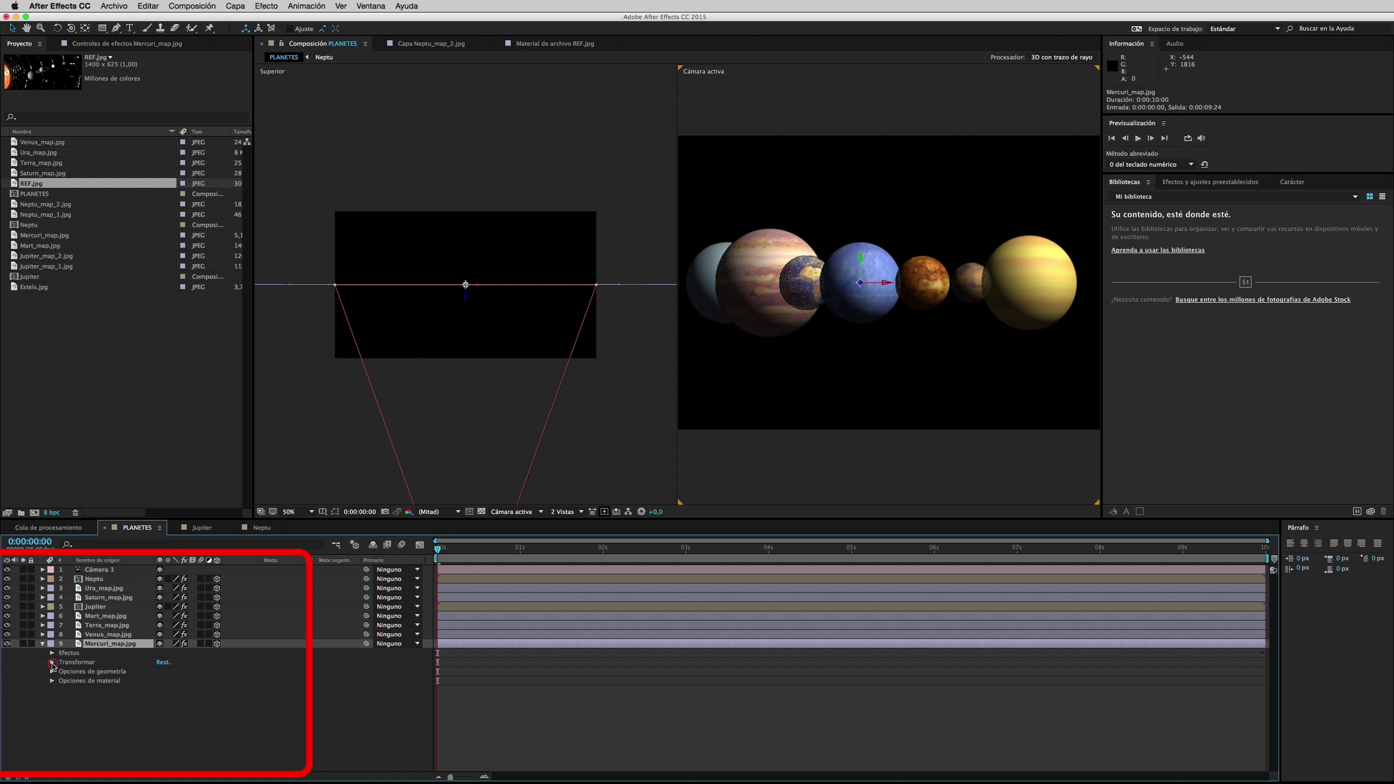
{"action": "left_click", "coordinate": [52, 662]}
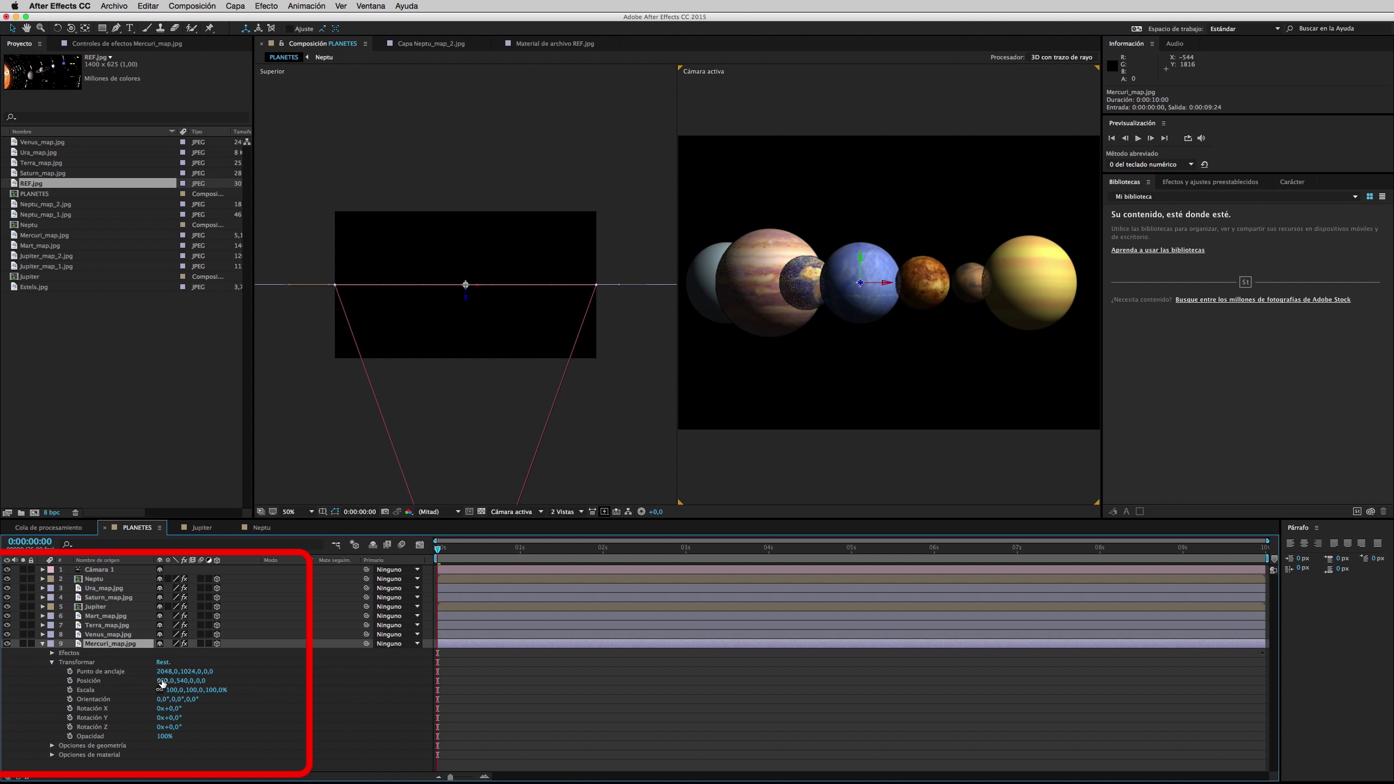
{"action": "left_click", "coordinate": [44, 647]}
- Commit new Position values for the Venus_map and Terra_map layers, collapsing each afterwards
{"action": "left_click", "coordinate": [45, 636]}
{"action": "scroll", "coordinate": [55, 641], "scroll_direction": "up", "scroll_amount": 3}
{"action": "left_click", "coordinate": [53, 644]}
{"action": "key", "text": "Return"}
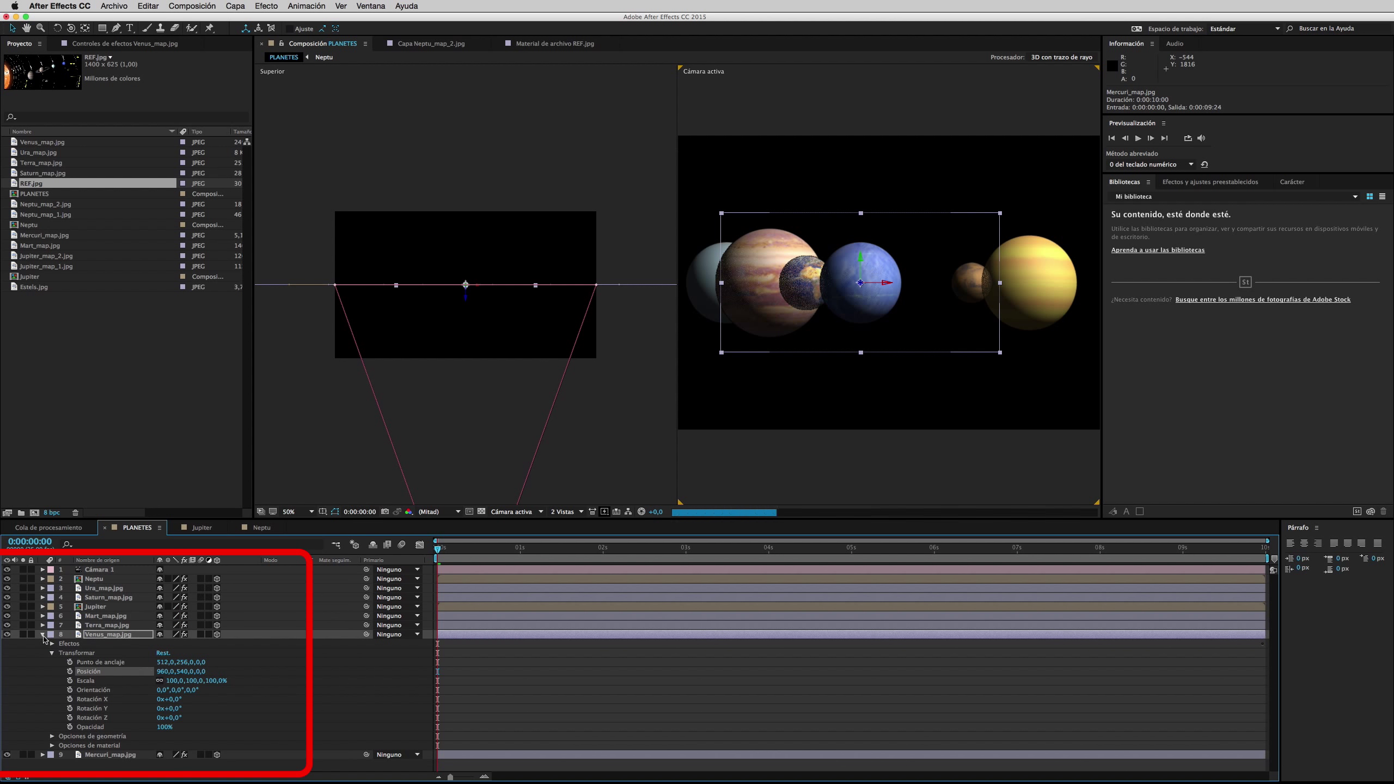
{"action": "left_click", "coordinate": [42, 634]}
{"action": "left_click", "coordinate": [42, 625]}
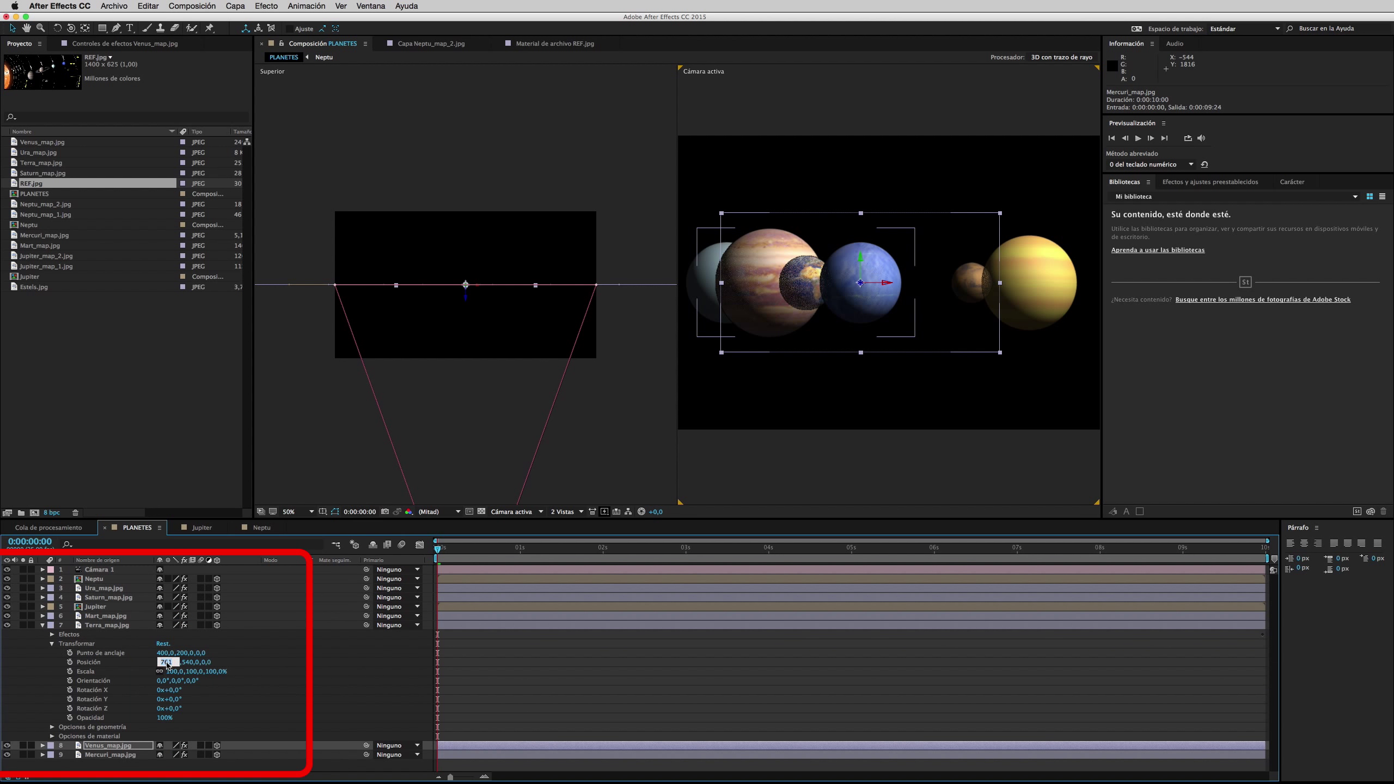
{"action": "key", "text": "Return"}
{"action": "left_click", "coordinate": [42, 625]}
- Commit new Position values for the Mart_map and Jupiter layers, collapsing each afterwards
{"action": "left_click", "coordinate": [42, 615]}
{"action": "left_click", "coordinate": [168, 653]}
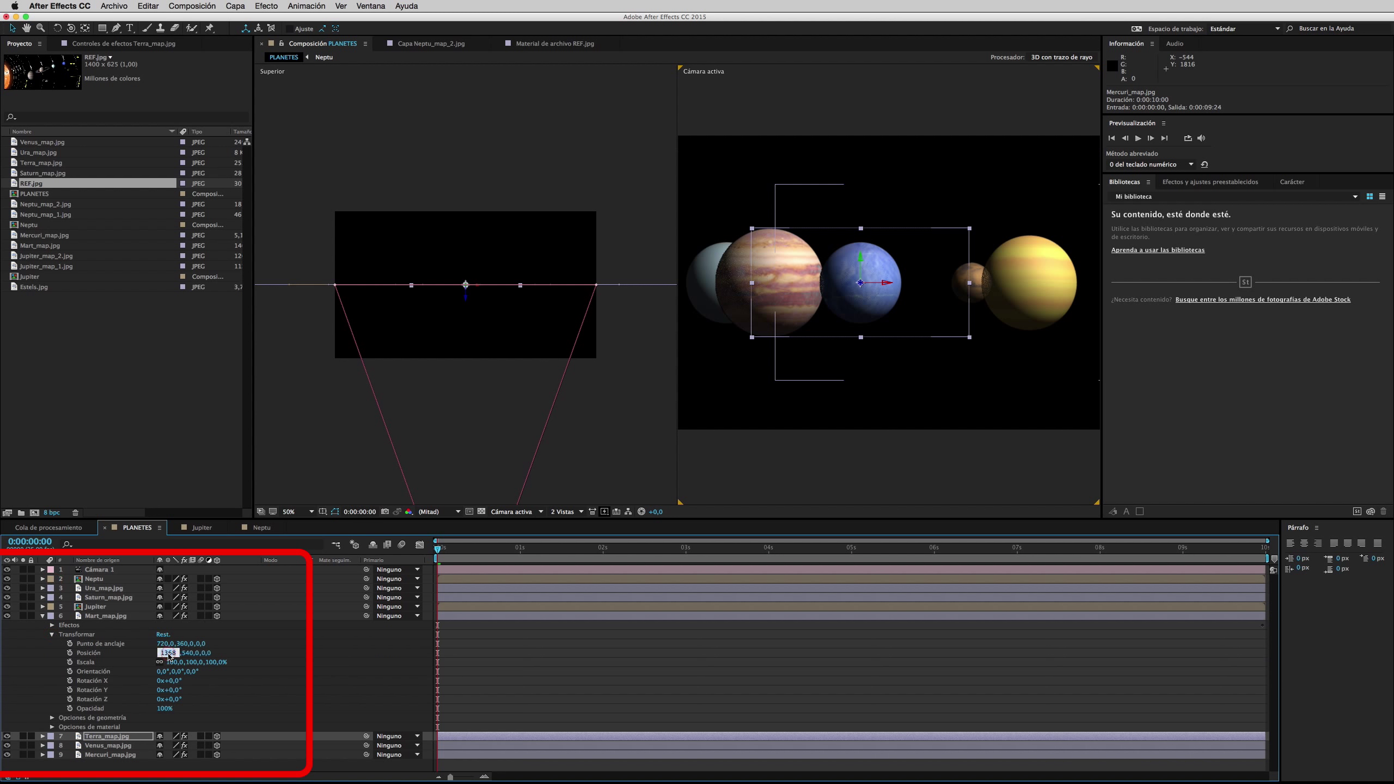
{"action": "key", "text": "Return"}
{"action": "left_click", "coordinate": [43, 616]}
{"action": "left_click", "coordinate": [42, 606]}
{"action": "left_click", "coordinate": [168, 644]}
{"action": "key", "text": "Return"}
{"action": "left_click", "coordinate": [43, 606]}
- Check Saturn_map's CC Sphere settings, then set Ura_map's position to the frame centre, 960,540,0
{"action": "left_click", "coordinate": [43, 597]}
{"action": "scroll", "coordinate": [51, 586], "scroll_direction": "down", "scroll_amount": 1}
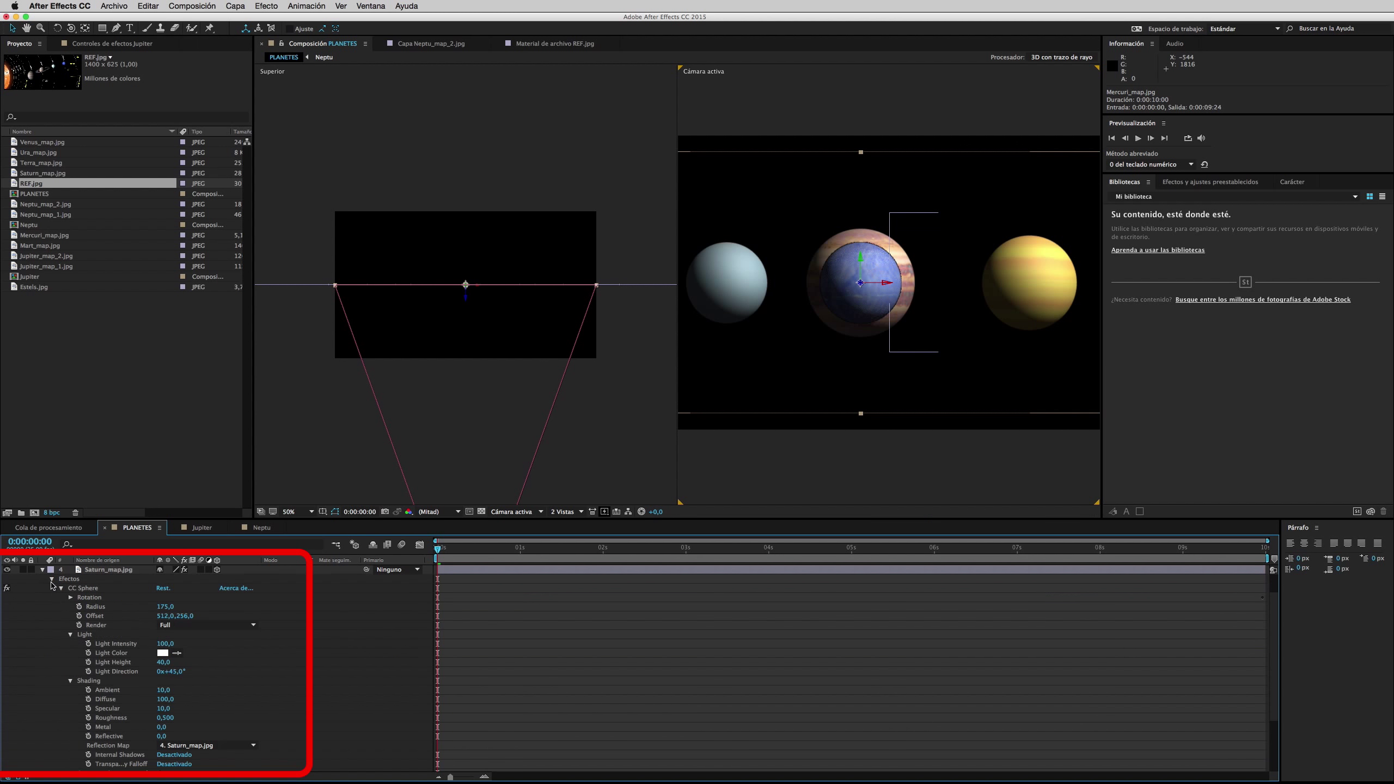
{"action": "left_click", "coordinate": [52, 580]}
{"action": "left_click", "coordinate": [42, 597]}
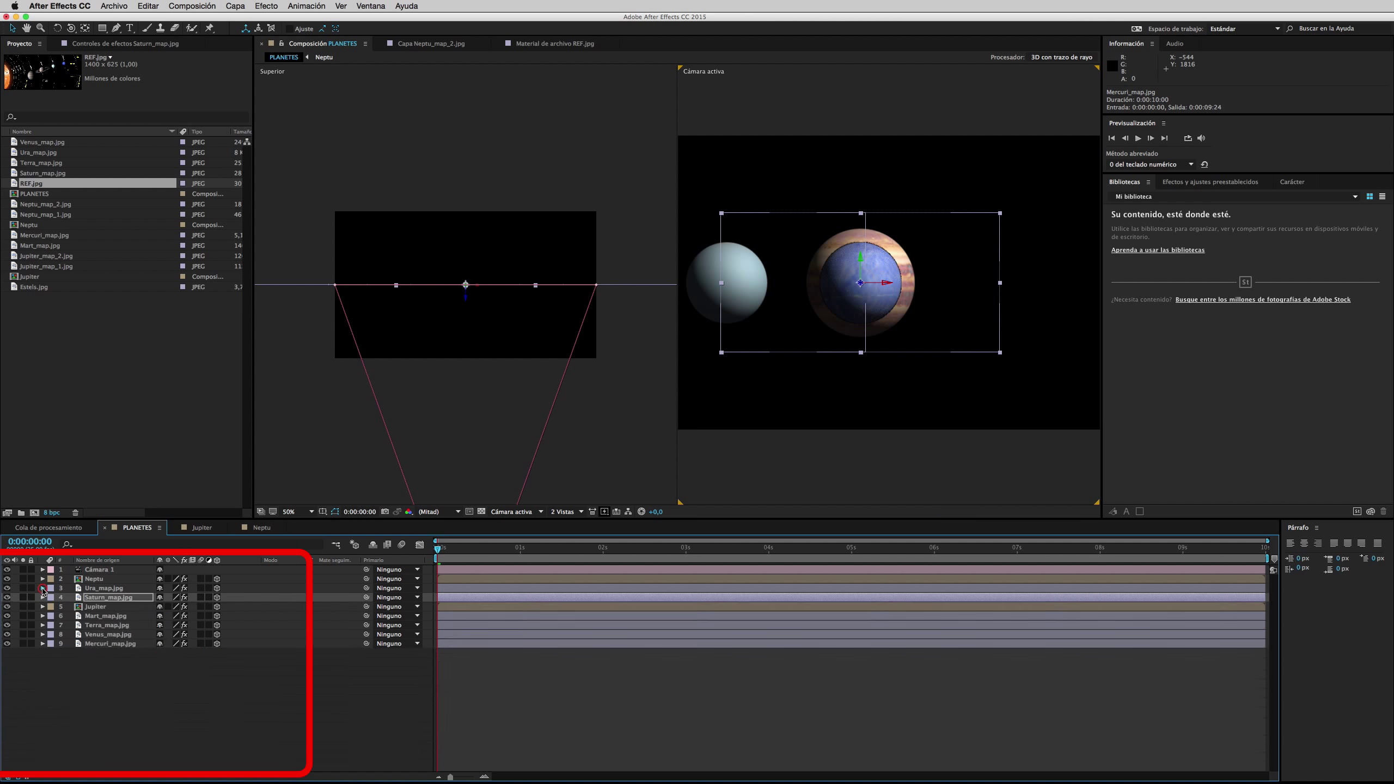
{"action": "left_click", "coordinate": [43, 587]}
{"action": "left_click", "coordinate": [53, 606]}
{"action": "left_click", "coordinate": [108, 587]}
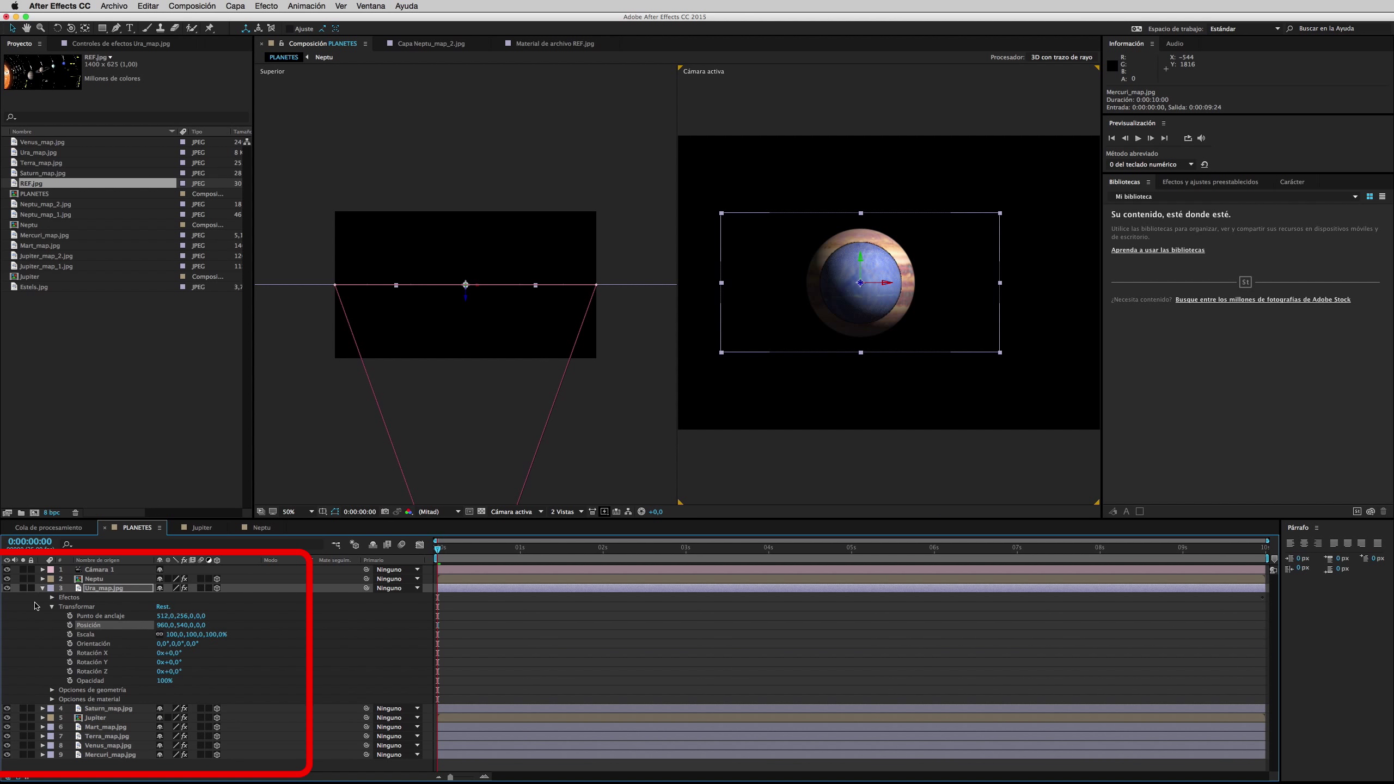
{"action": "left_click", "coordinate": [43, 587]}
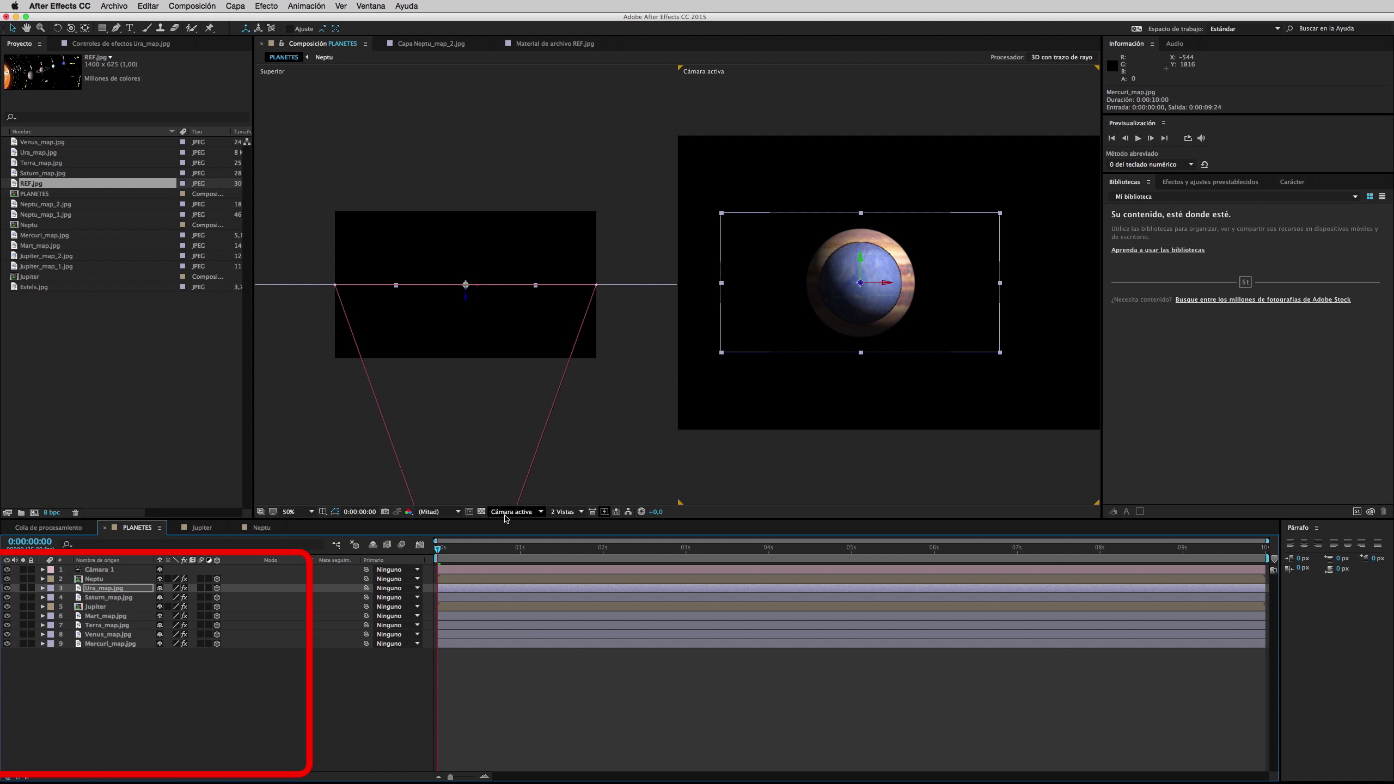
{"action": "left_click", "coordinate": [110, 643]}
{"action": "left_click", "coordinate": [516, 511]}
{"action": "left_click", "coordinate": [528, 617]}
{"action": "key", "text": "c"}
{"action": "left_click_drag", "start_coordinate": [909, 318], "coordinate": [885, 317]}
{"action": "left_click", "coordinate": [515, 511]}
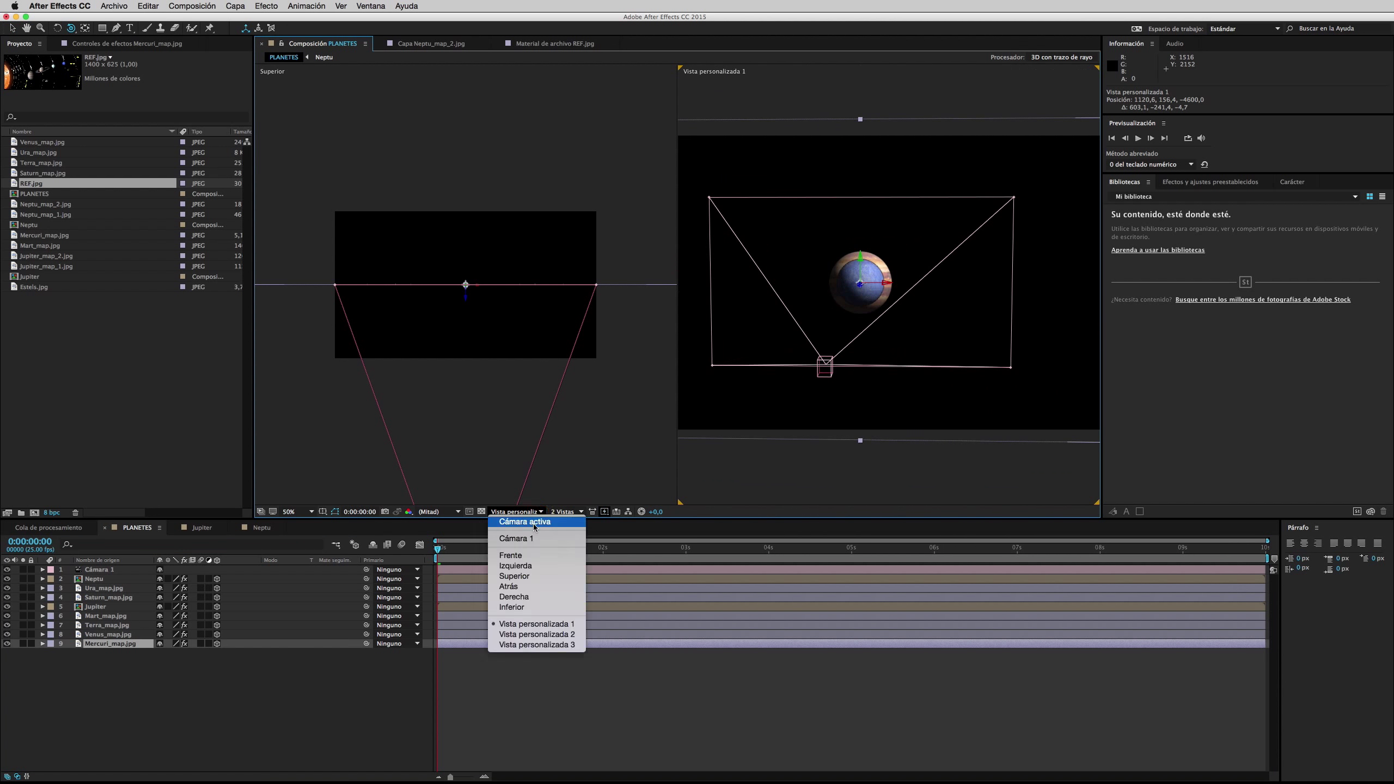
{"action": "left_click", "coordinate": [510, 519]}
{"action": "left_click", "coordinate": [8, 579]}
{"action": "left_click", "coordinate": [7, 588]}
{"action": "left_click", "coordinate": [7, 597]}
{"action": "left_click", "coordinate": [7, 606]}
{"action": "left_click", "coordinate": [7, 615]}
{"action": "left_click", "coordinate": [7, 625]}
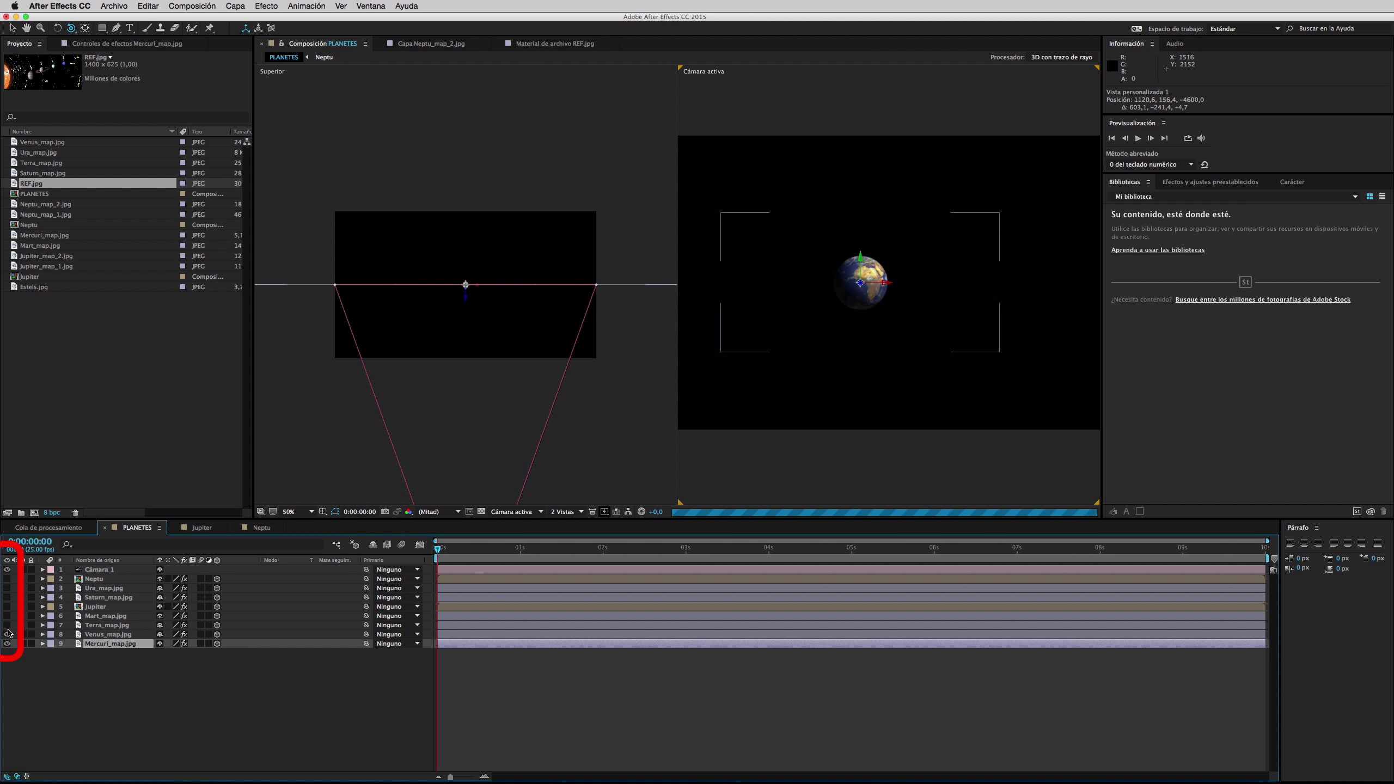
{"action": "left_click_drag", "start_coordinate": [7, 625], "coordinate": [11, 586]}
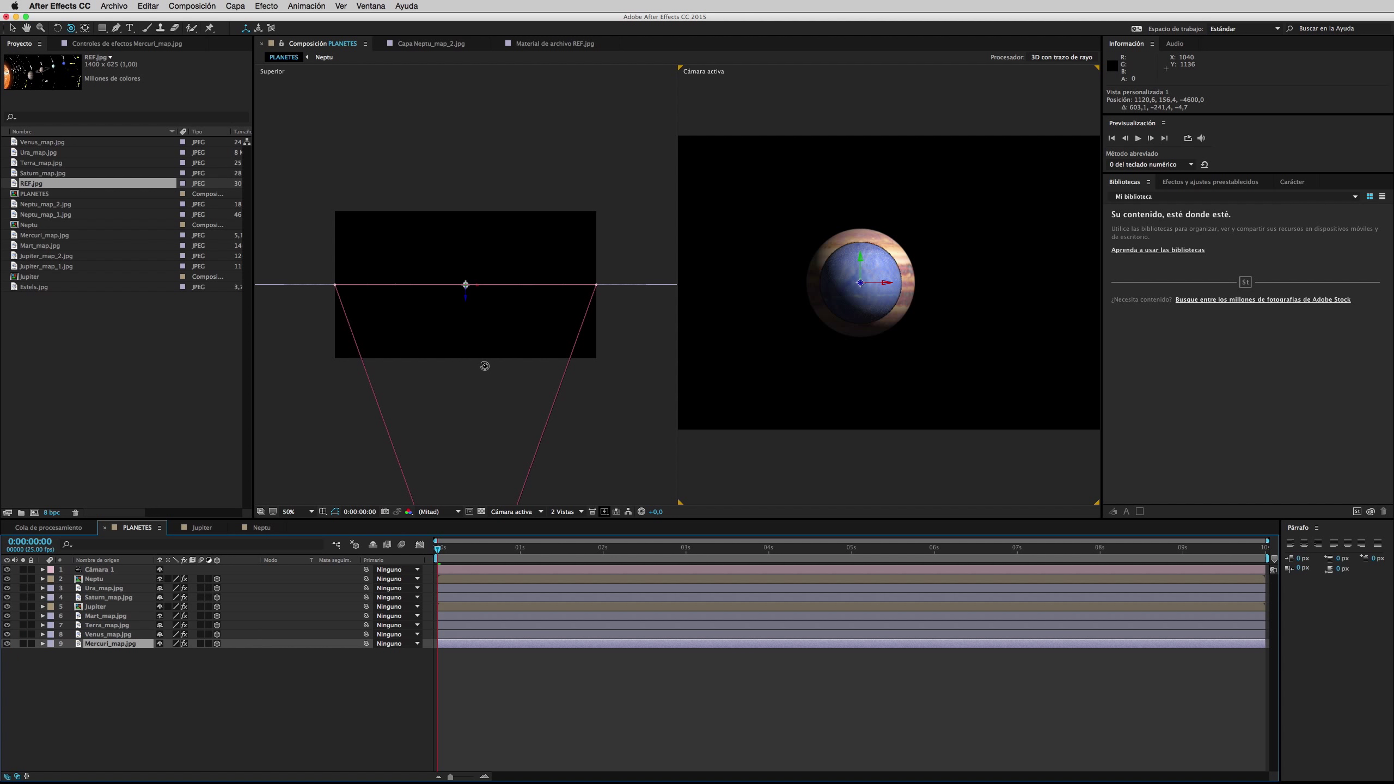
{"action": "key", "text": "v"}
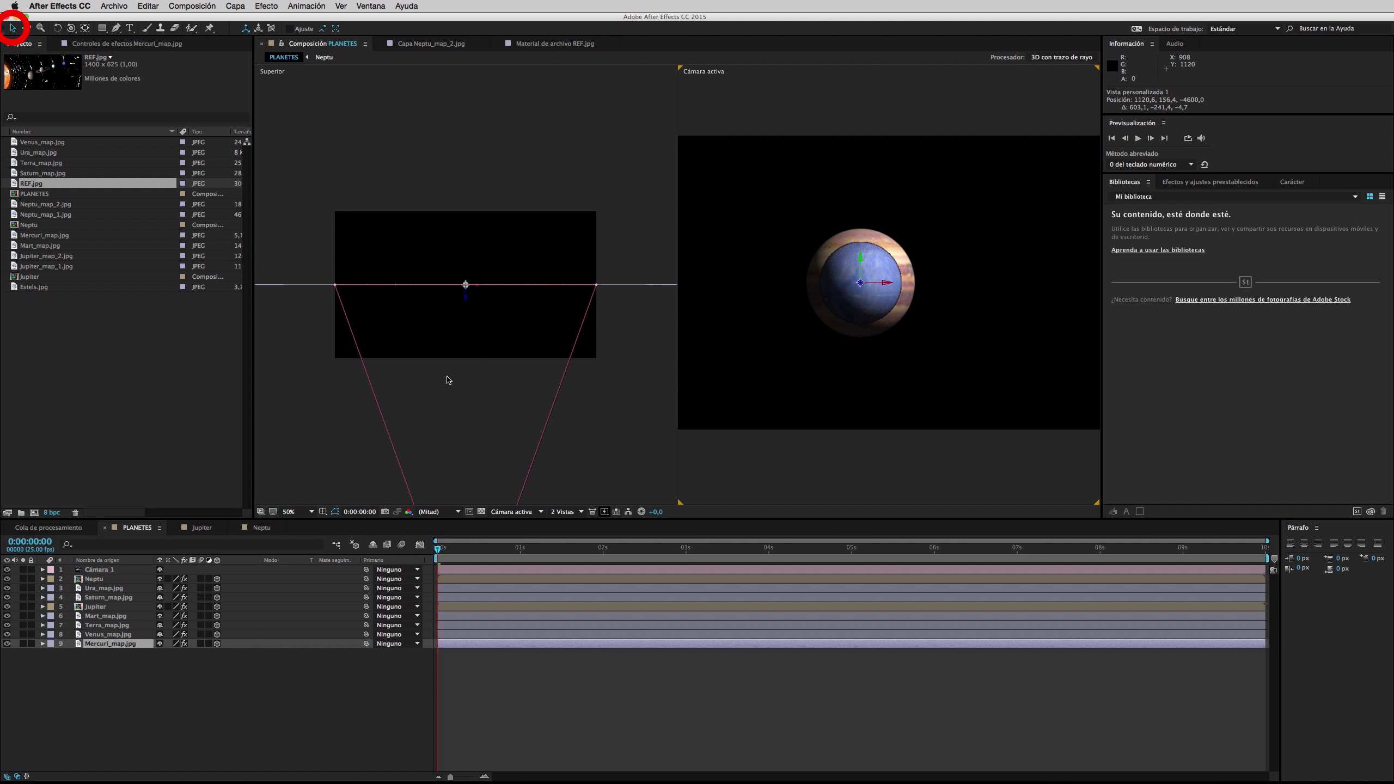
- Scrub Mercuri_map's Position Z to -346 and Jupiter's Position Z to 542
{"action": "left_click", "coordinate": [43, 644]}
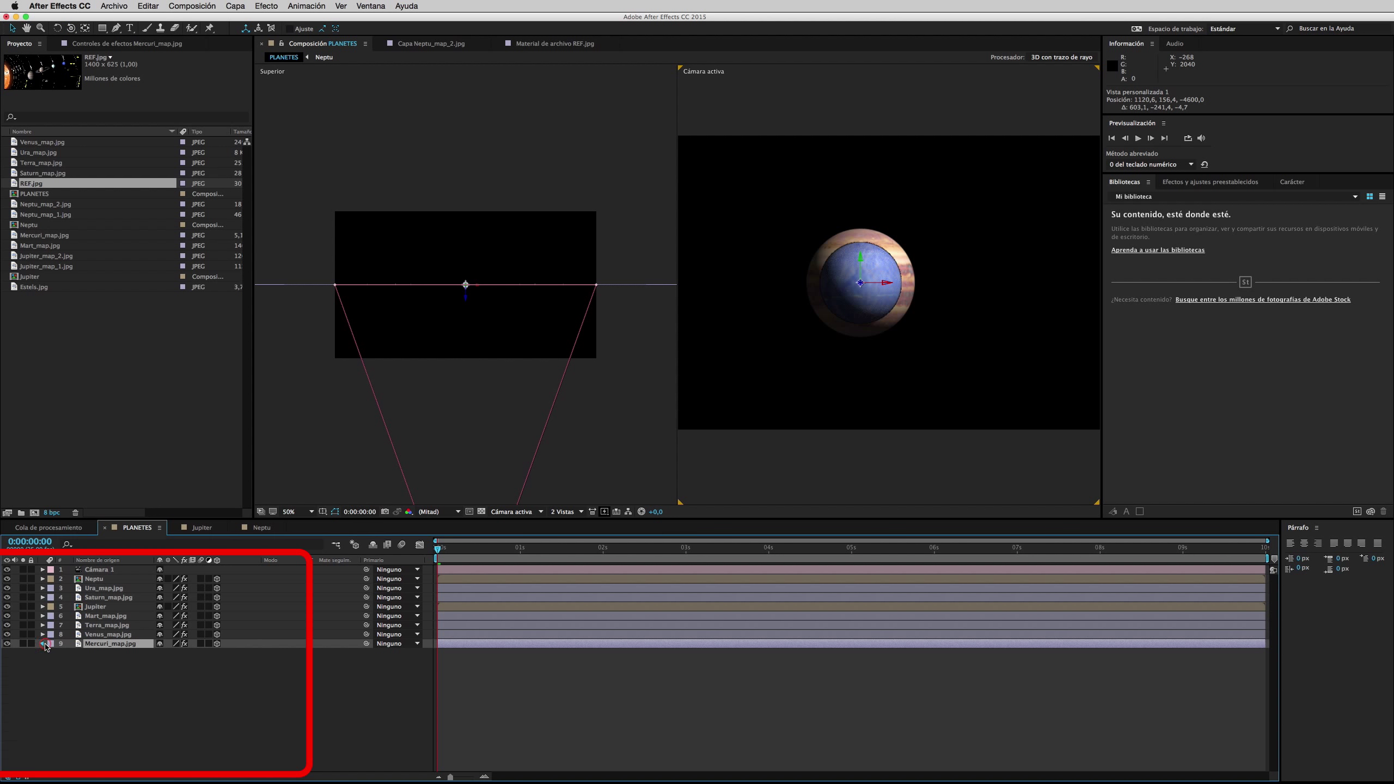
{"action": "left_click", "coordinate": [52, 662]}
{"action": "left_click_drag", "start_coordinate": [201, 681], "coordinate": [94, 681]}
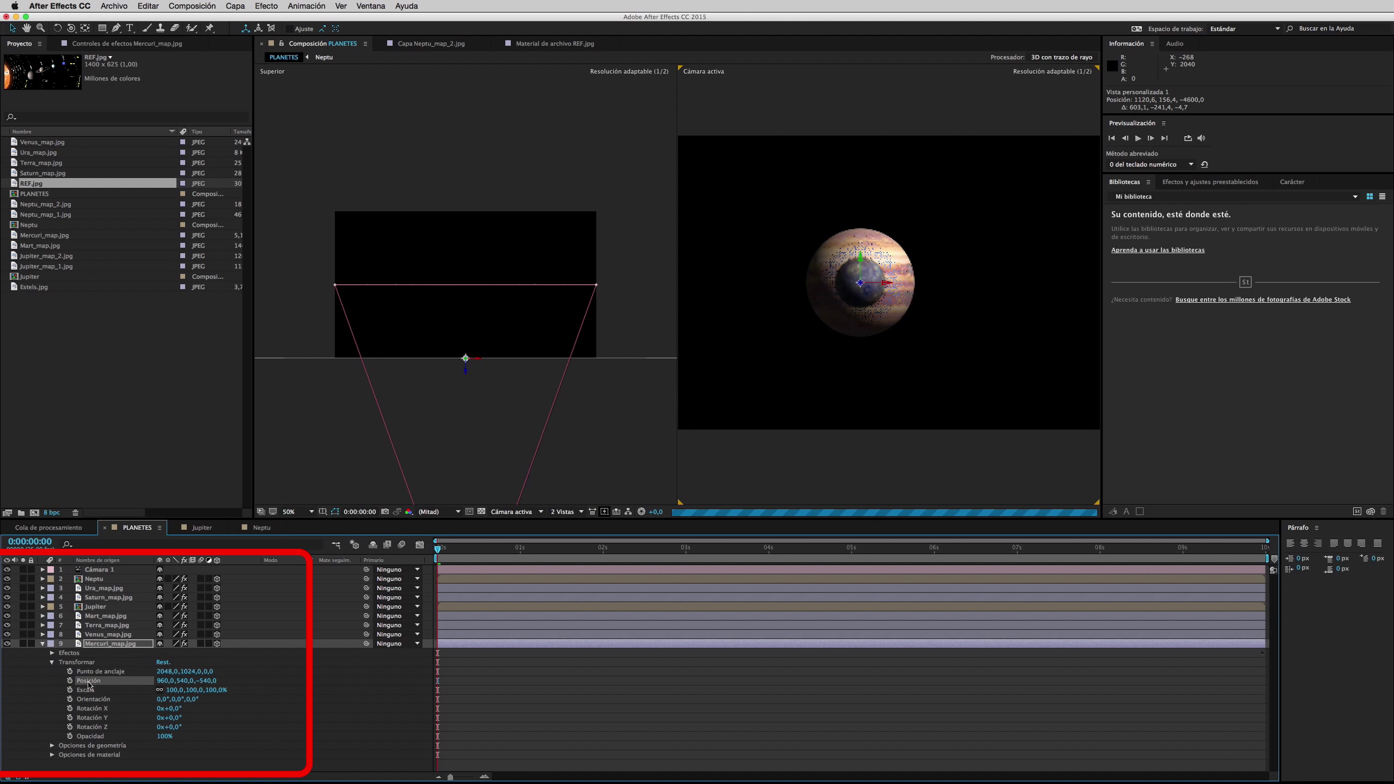
{"action": "left_click", "coordinate": [43, 644]}
{"action": "left_click", "coordinate": [43, 607]}
{"action": "left_click_drag", "start_coordinate": [355, 650], "coordinate": [495, 649]}
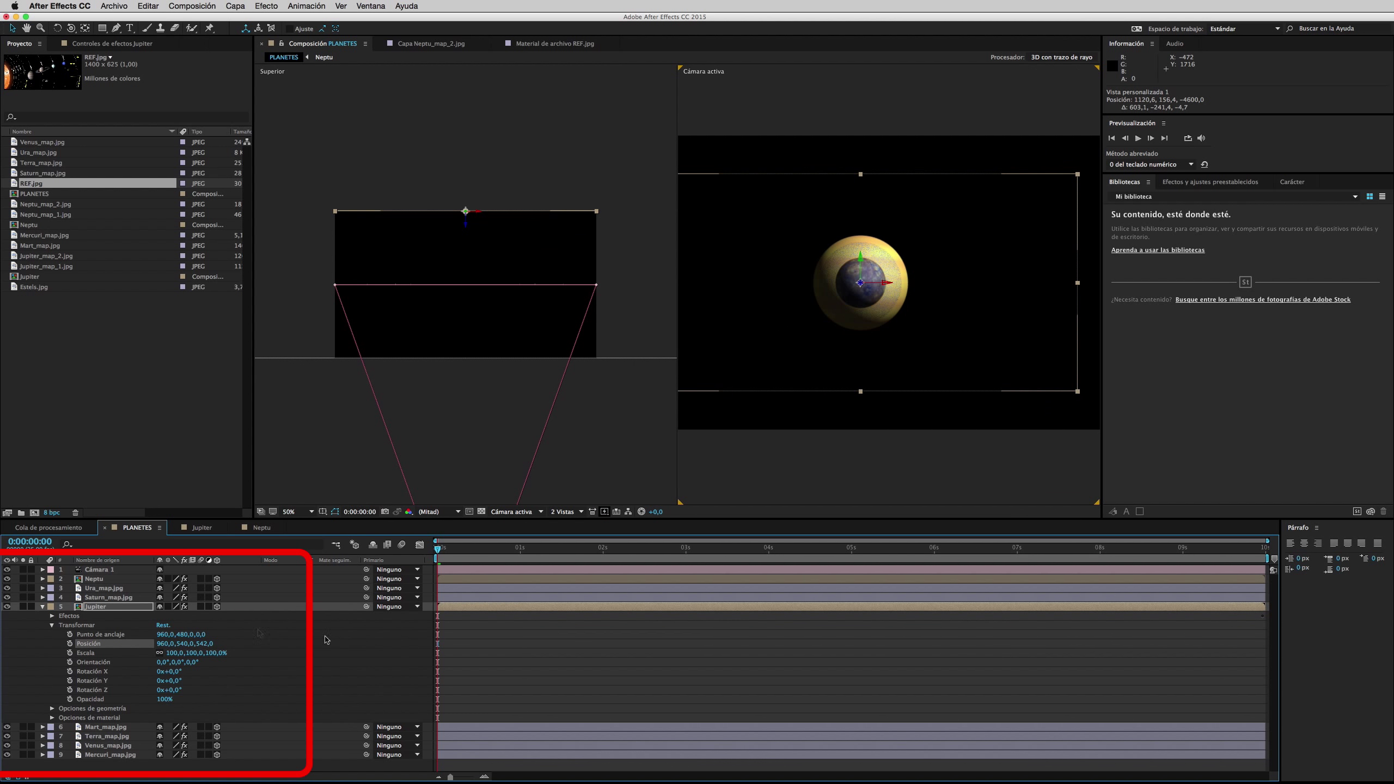
{"action": "left_click", "coordinate": [43, 607]}
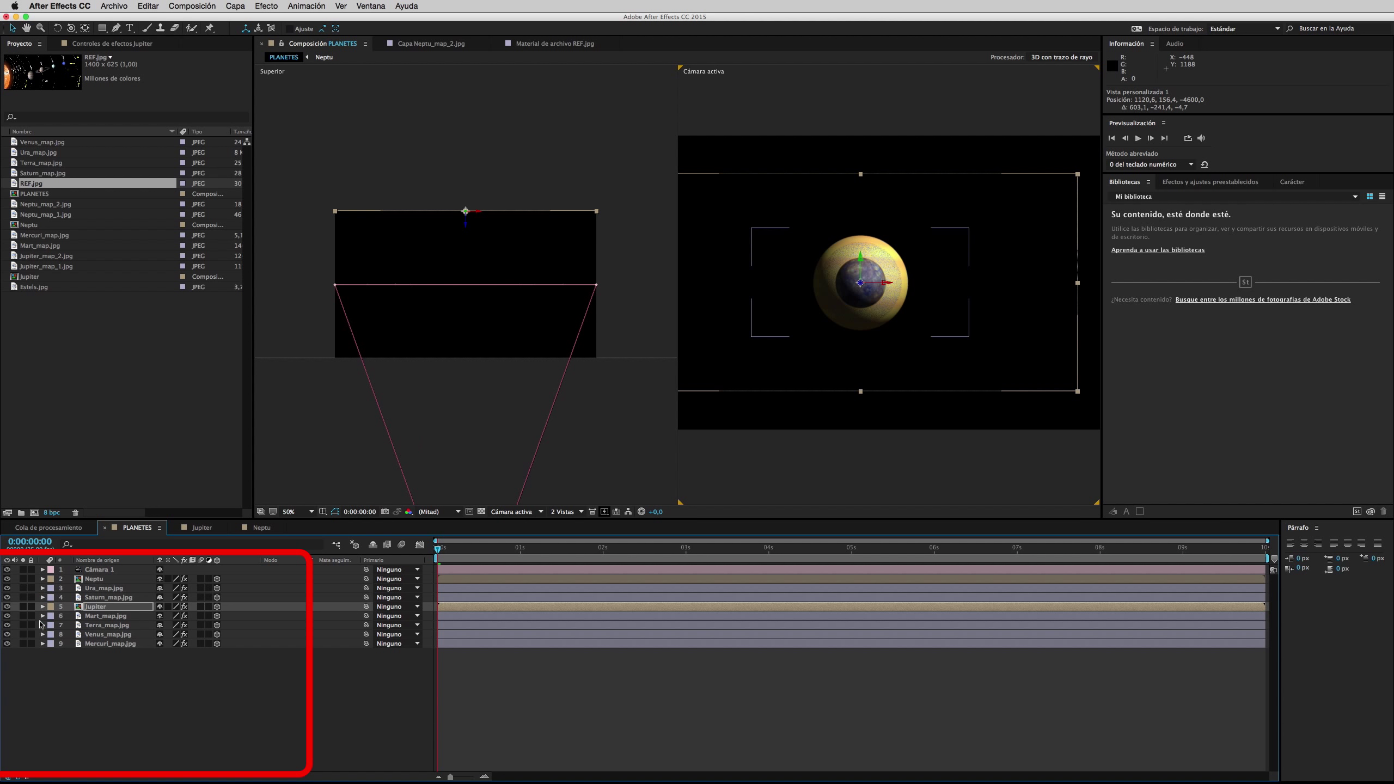
- Slide Terra_map left to position 377,540,0
{"action": "left_click", "coordinate": [43, 625]}
{"action": "mouse_move", "coordinate": [163, 663]}
{"action": "left_mouse_down"}
{"action": "mouse_move", "coordinate": [61, 662]}
{"action": "mouse_move", "coordinate": [648, 580]}
{"action": "left_mouse_up"}
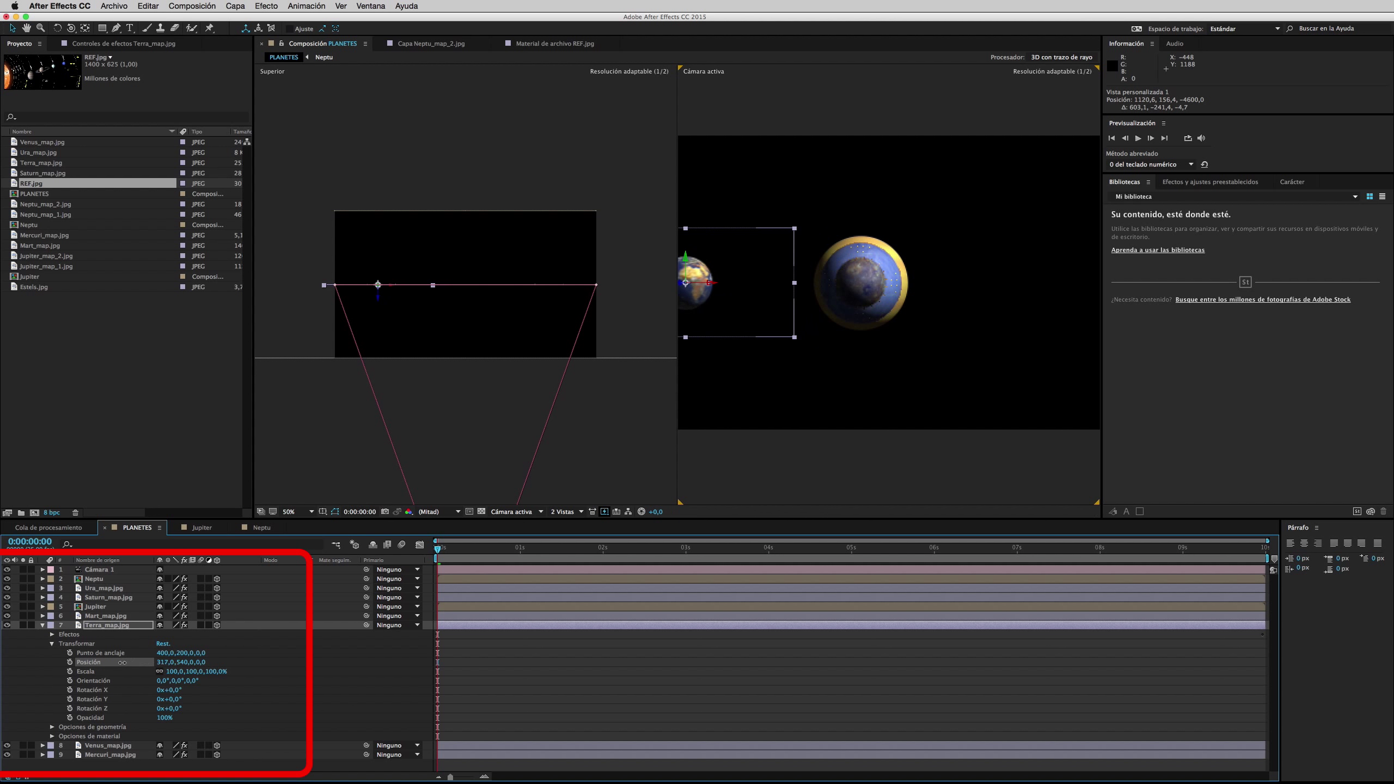
{"action": "scroll", "coordinate": [868, 433], "scroll_direction": "down", "scroll_amount": 2}
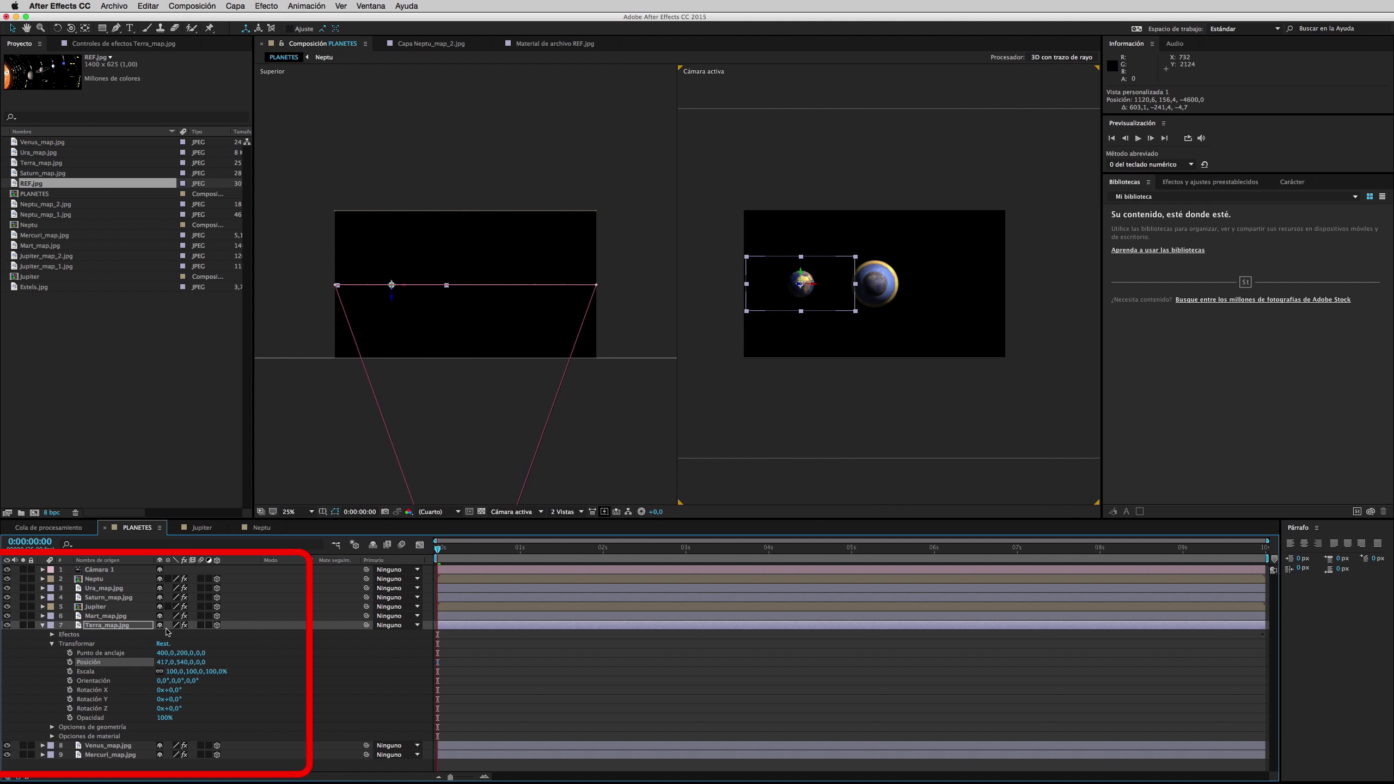
{"action": "mouse_move", "coordinate": [165, 665]}
{"action": "left_mouse_down"}
{"action": "mouse_move", "coordinate": [115, 660]}
{"action": "mouse_move", "coordinate": [136, 659]}
{"action": "left_mouse_up"}
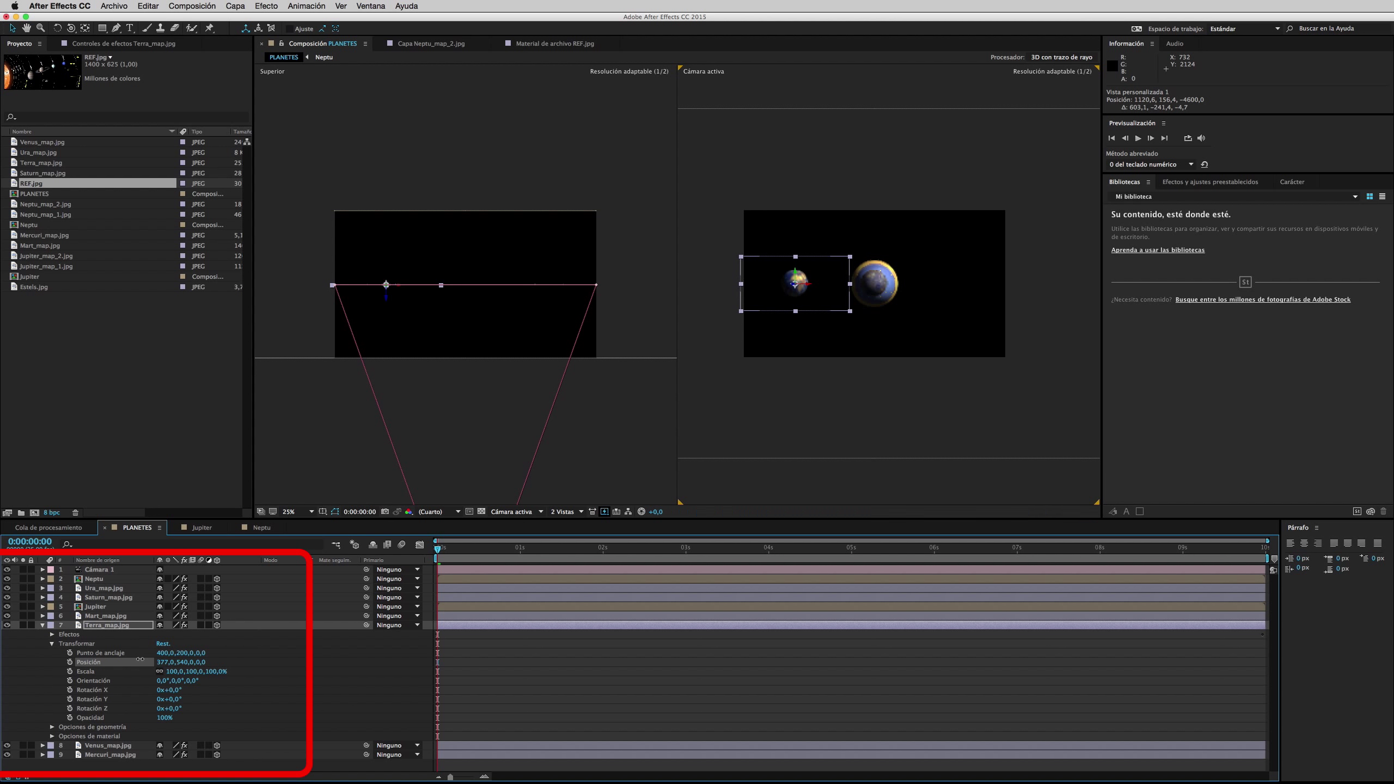
{"action": "left_click", "coordinate": [43, 626]}
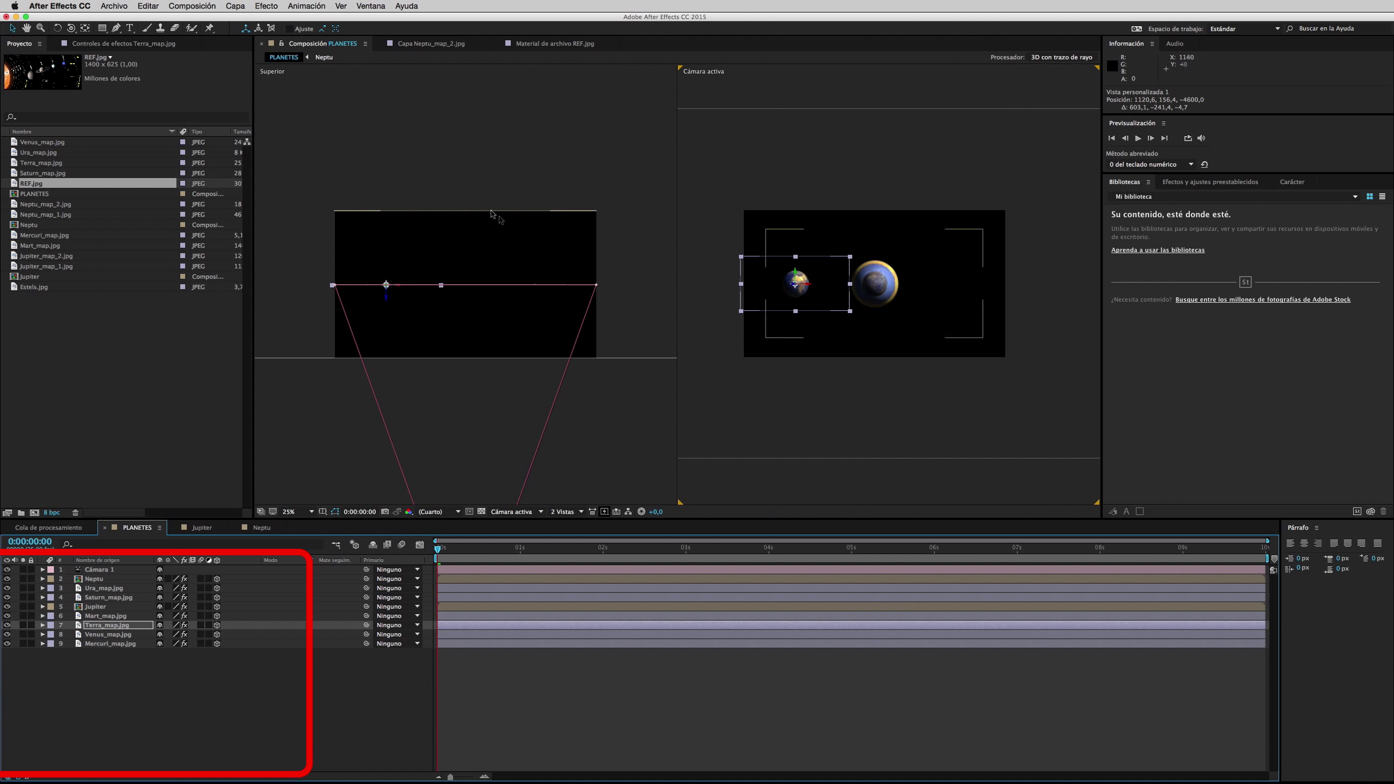
- Scrub Ura_map's Position X to 1419 and Venus_map's Position X to 533
{"action": "left_click", "coordinate": [43, 588]}
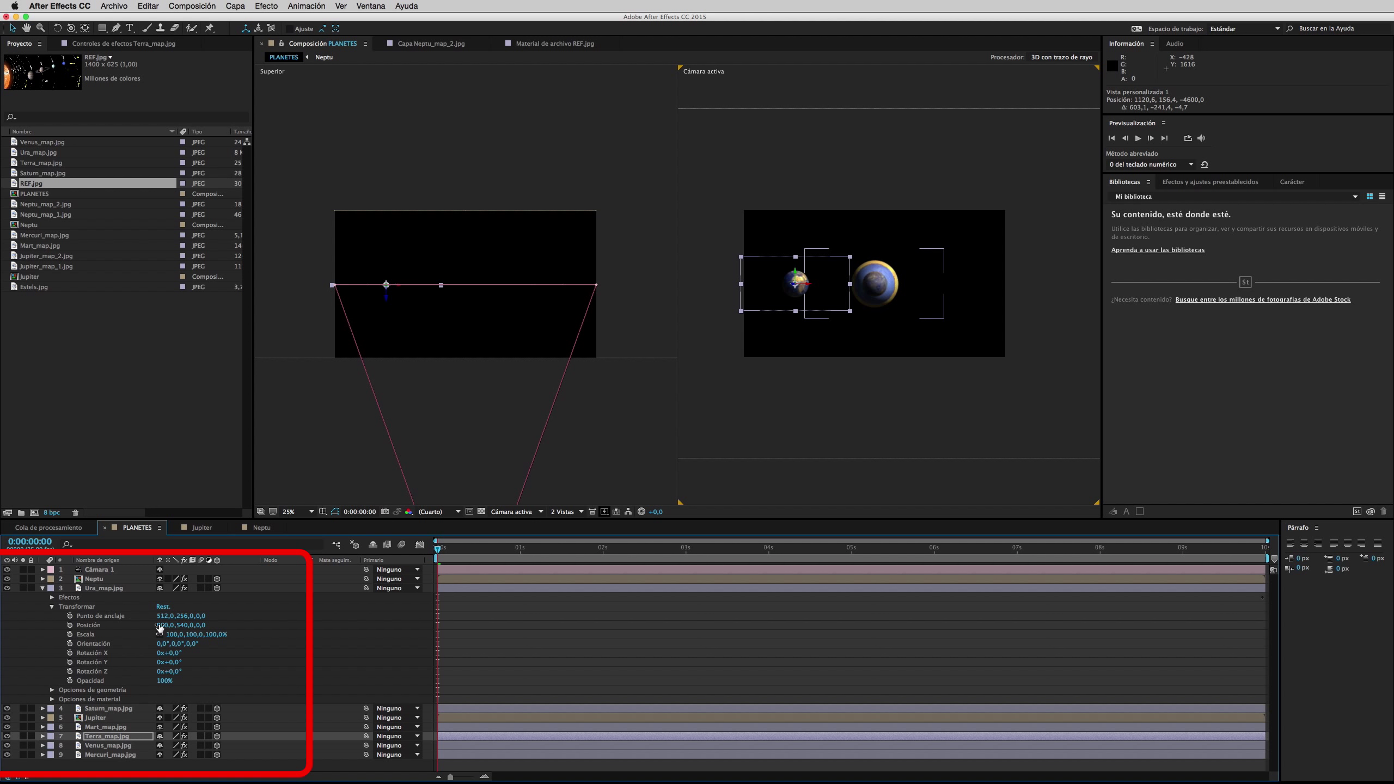
{"action": "left_click_drag", "start_coordinate": [159, 628], "coordinate": [420, 637]}
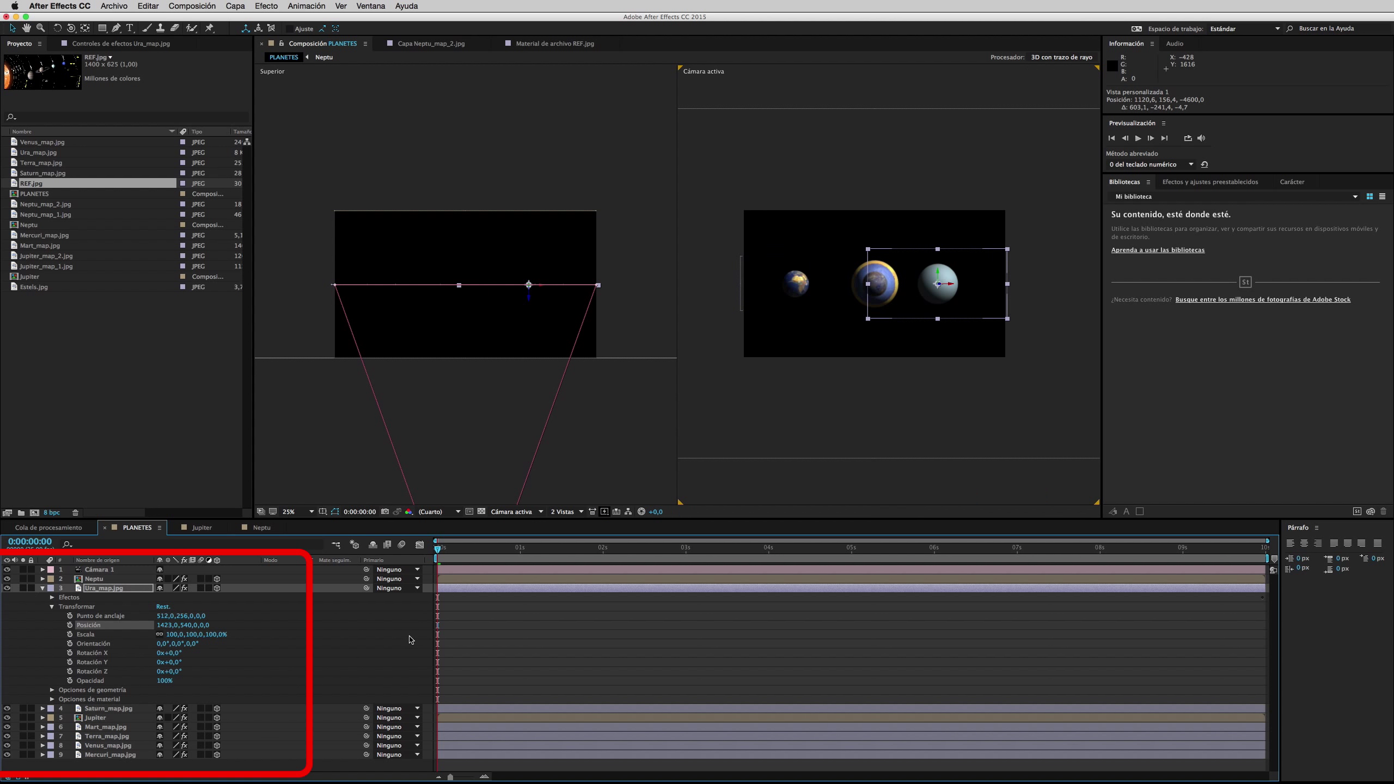
{"action": "left_click", "coordinate": [43, 588]}
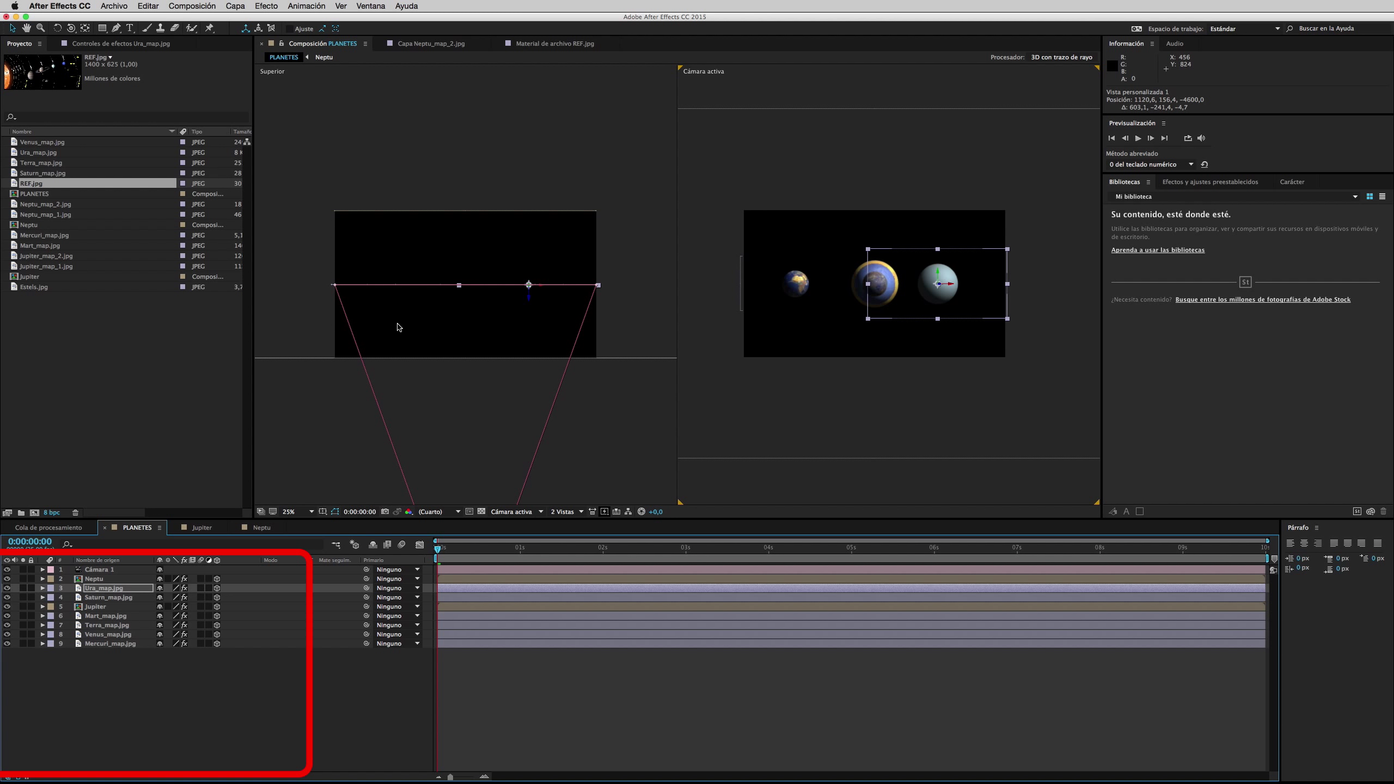
{"action": "left_click", "coordinate": [43, 634]}
{"action": "left_click_drag", "start_coordinate": [159, 671], "coordinate": [53, 672]}
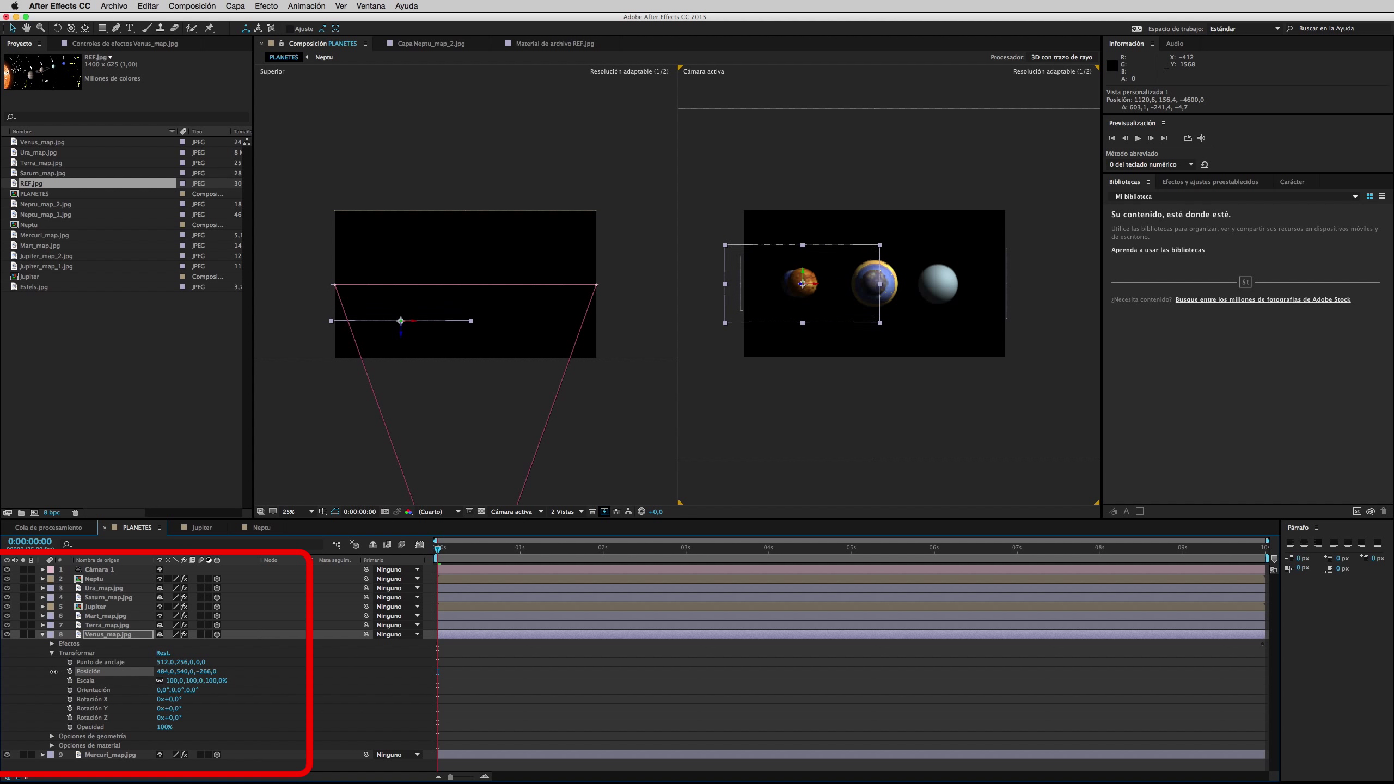
{"action": "left_click_drag", "start_coordinate": [162, 671], "coordinate": [191, 676]}
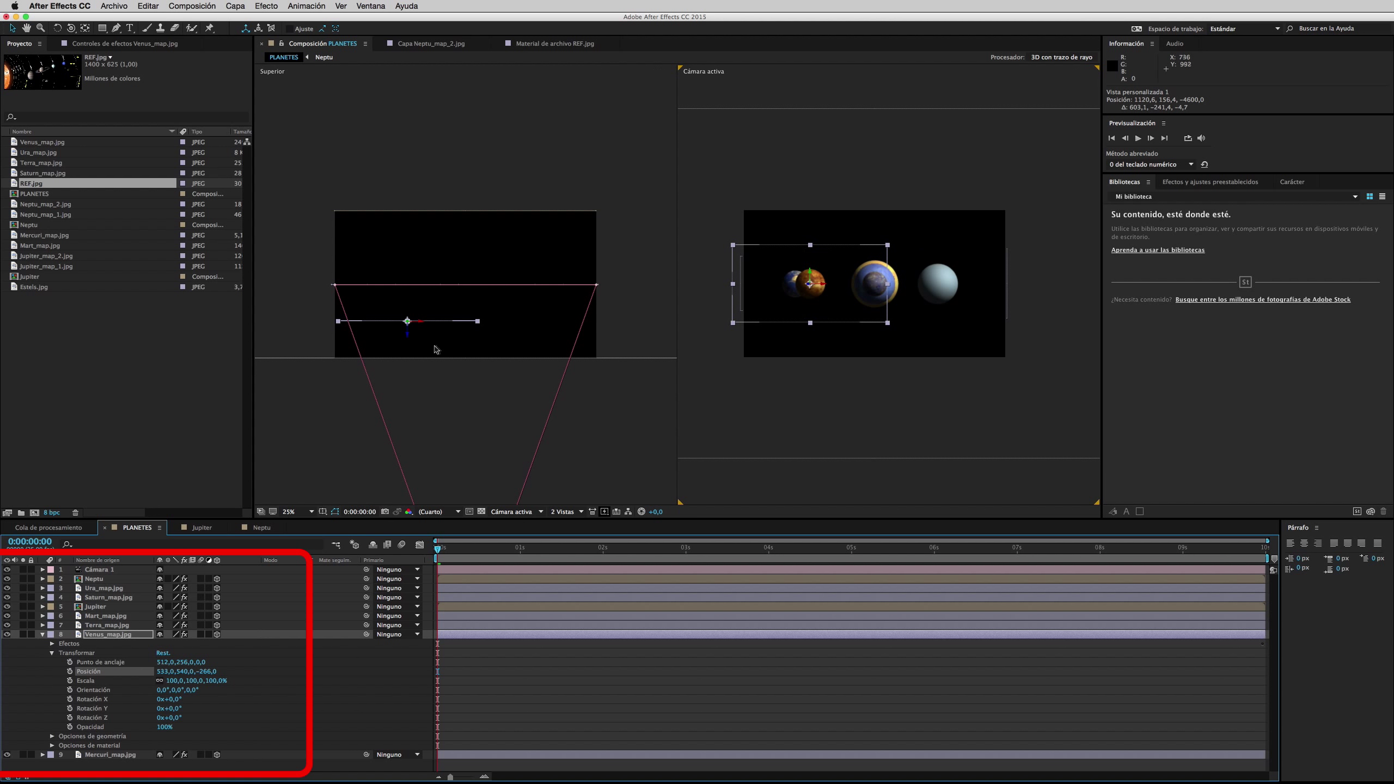
{"action": "left_click", "coordinate": [42, 635]}
- Scrub Mart_map's Position X to 511 and Saturn_map's Position X to 1452
{"action": "left_click", "coordinate": [43, 616]}
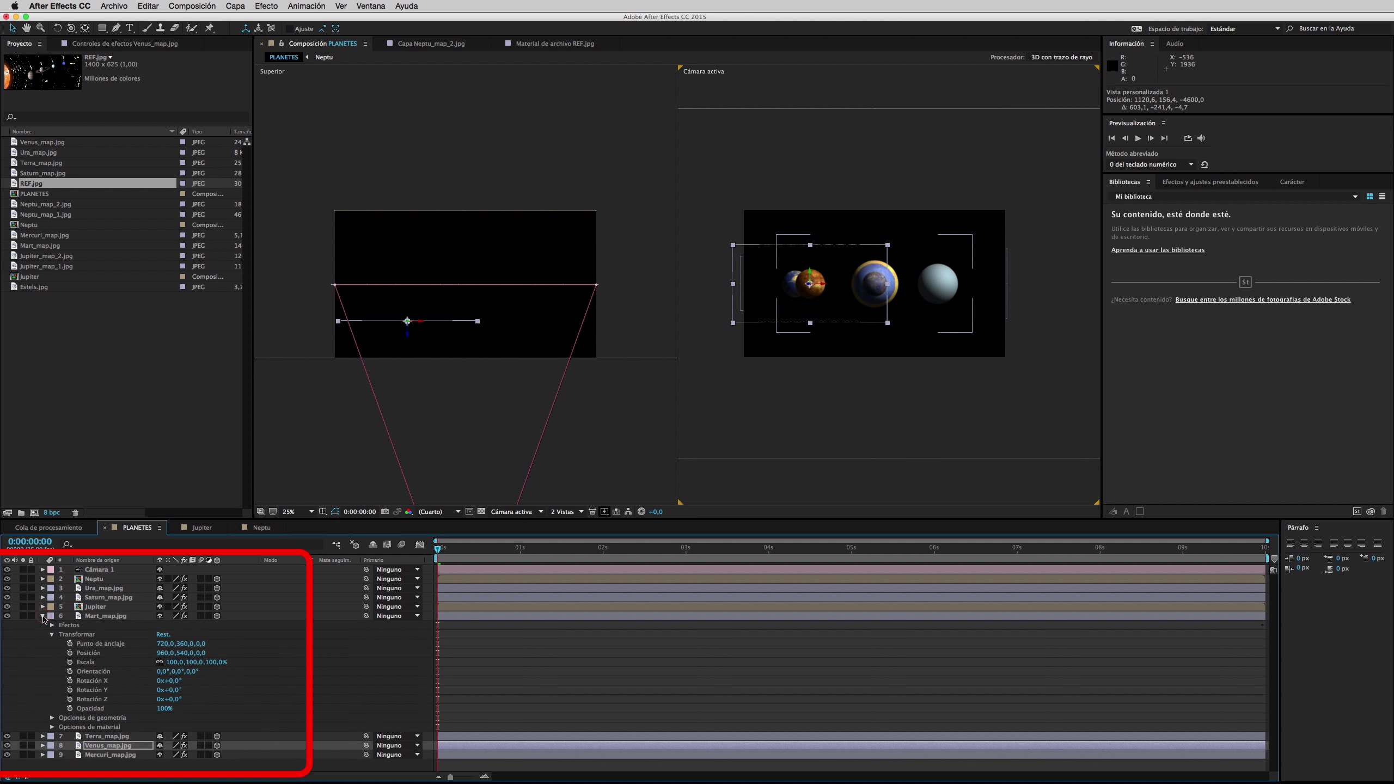
{"action": "mouse_move", "coordinate": [168, 653]}
{"action": "left_mouse_down"}
{"action": "mouse_move", "coordinate": [203, 657]}
{"action": "mouse_move", "coordinate": [419, 328]}
{"action": "left_mouse_up"}
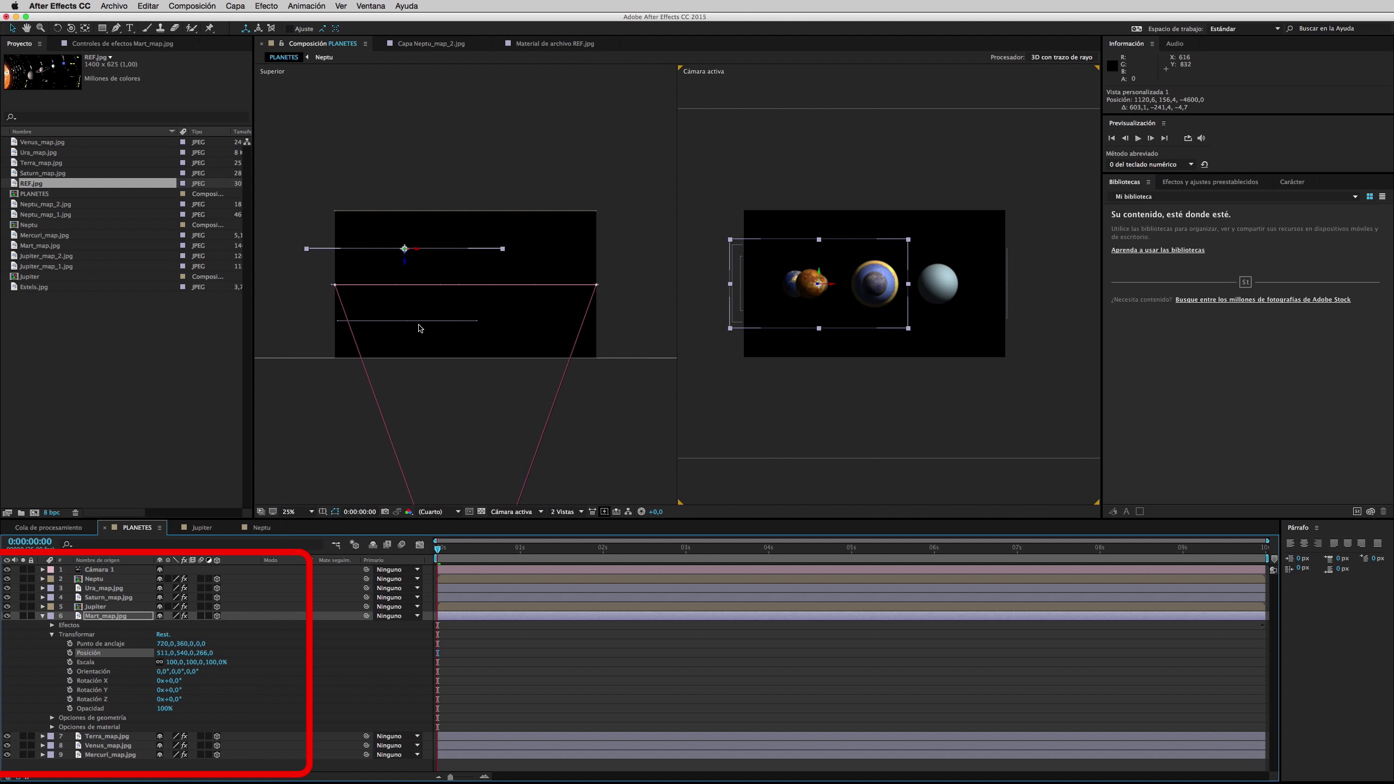
{"action": "left_click", "coordinate": [43, 616]}
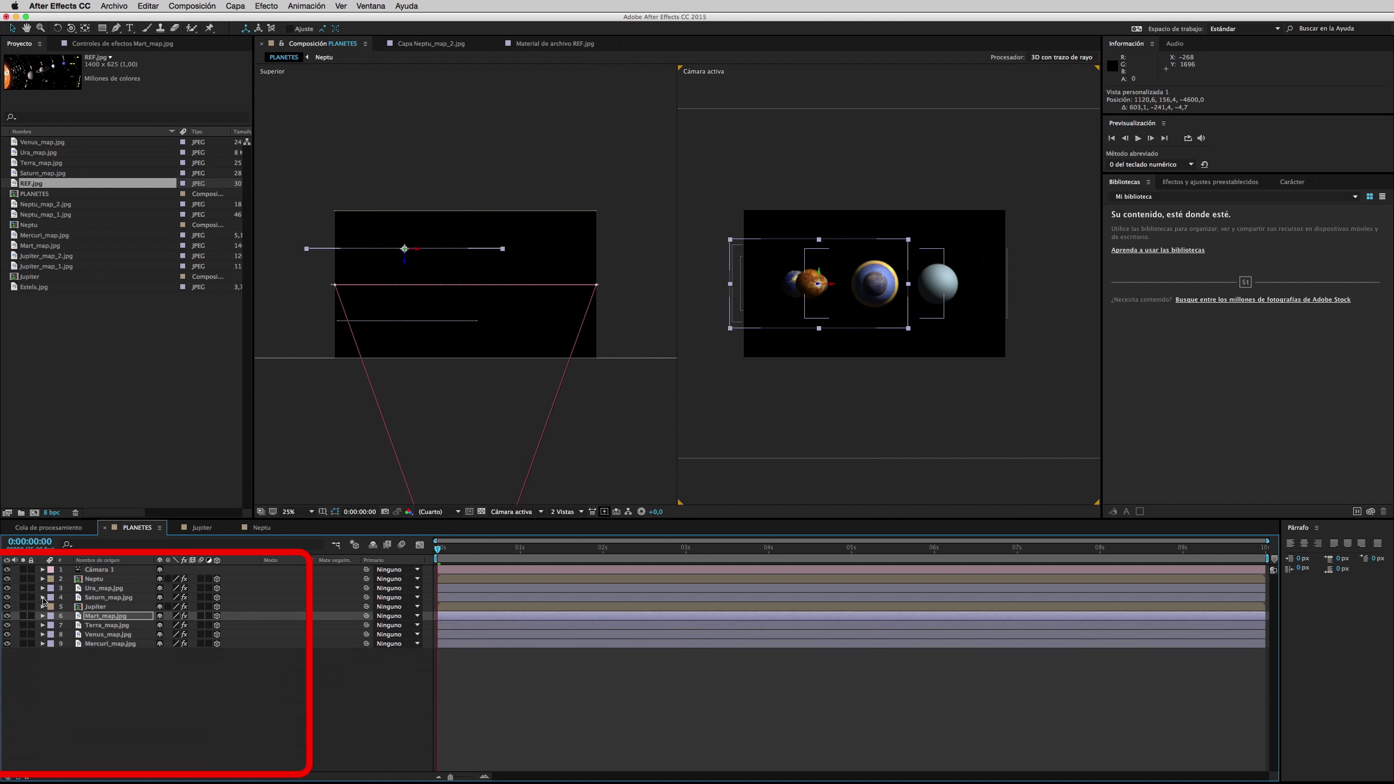
{"action": "left_click", "coordinate": [43, 598]}
{"action": "mouse_move", "coordinate": [160, 635]}
{"action": "left_mouse_down"}
{"action": "mouse_move", "coordinate": [200, 647]}
{"action": "mouse_move", "coordinate": [225, 628]}
{"action": "left_mouse_up"}
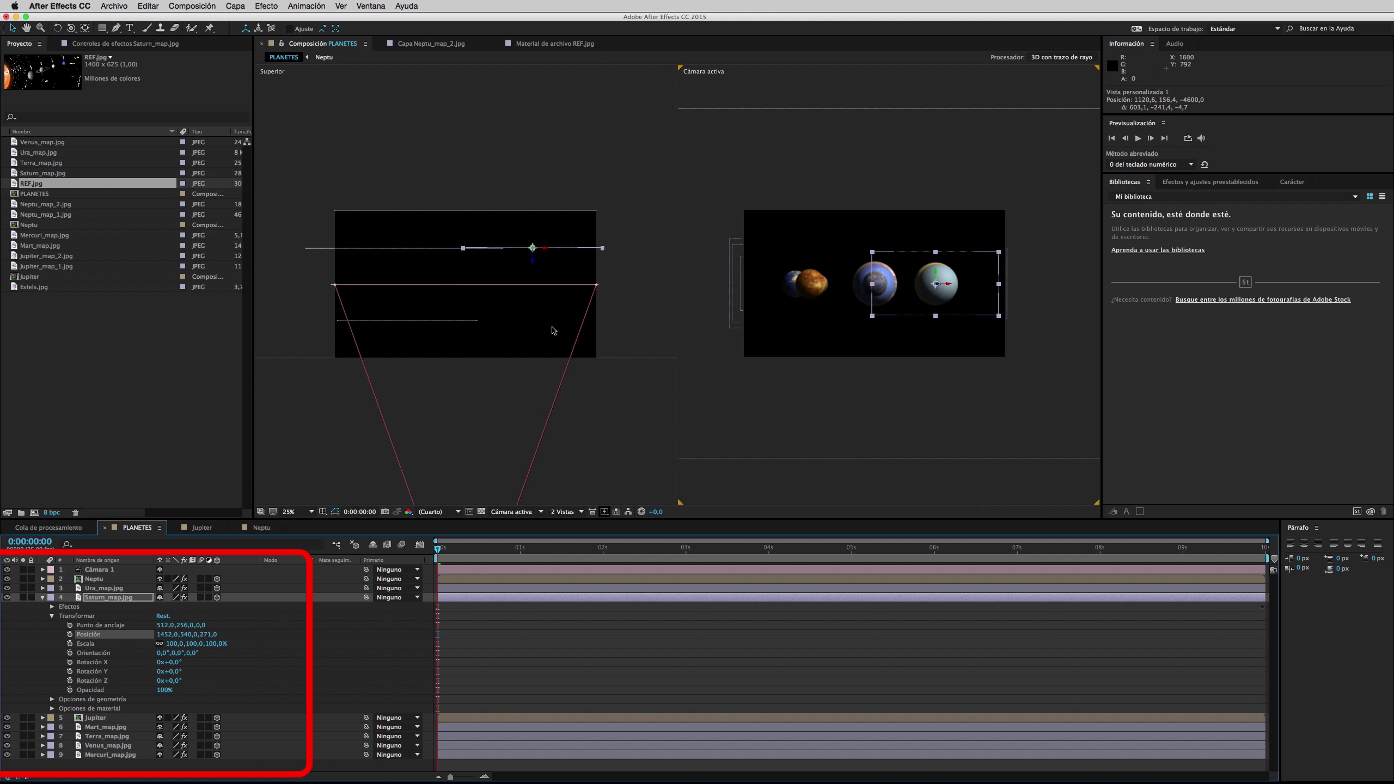
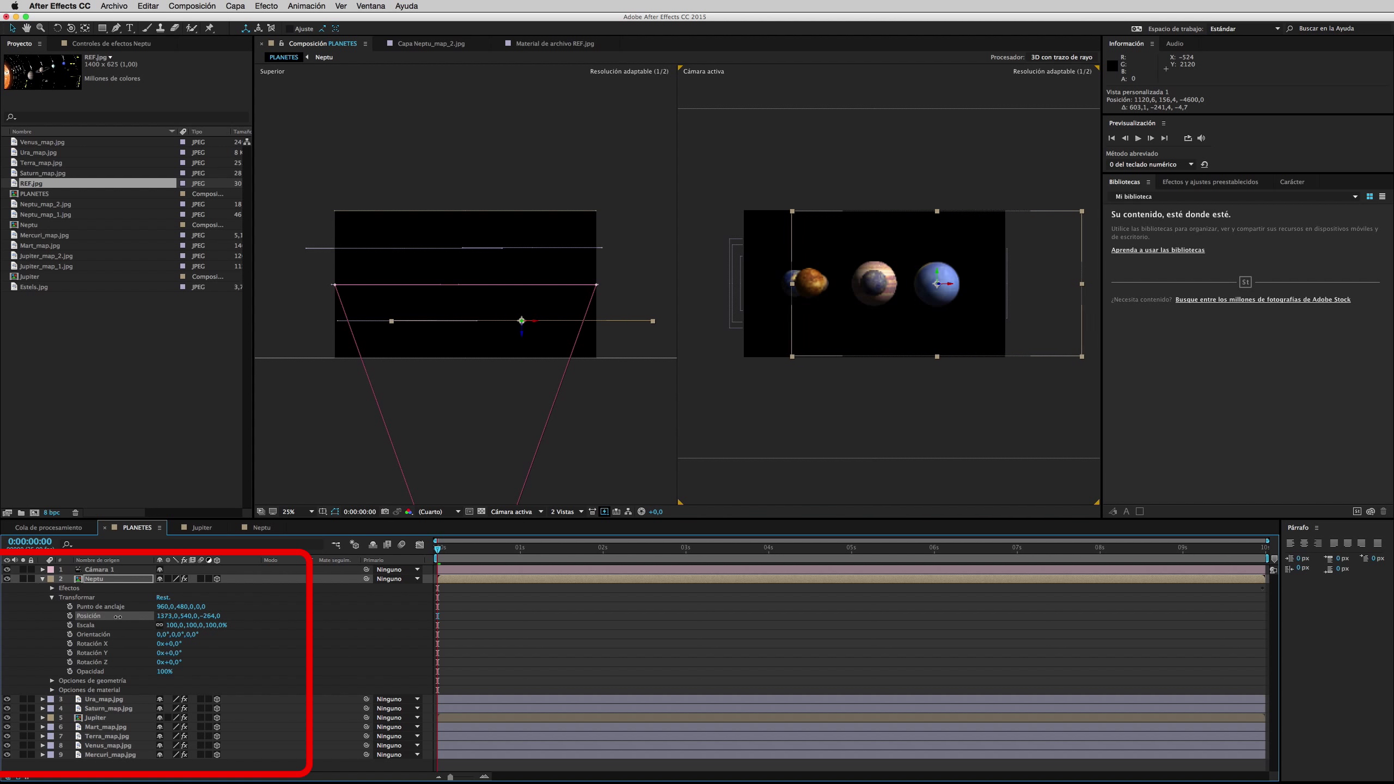
- Collapse Neptu and show the right viewer from Vista personalizada 1, orbited and zoomed to 50%
{"action": "left_click", "coordinate": [43, 579]}
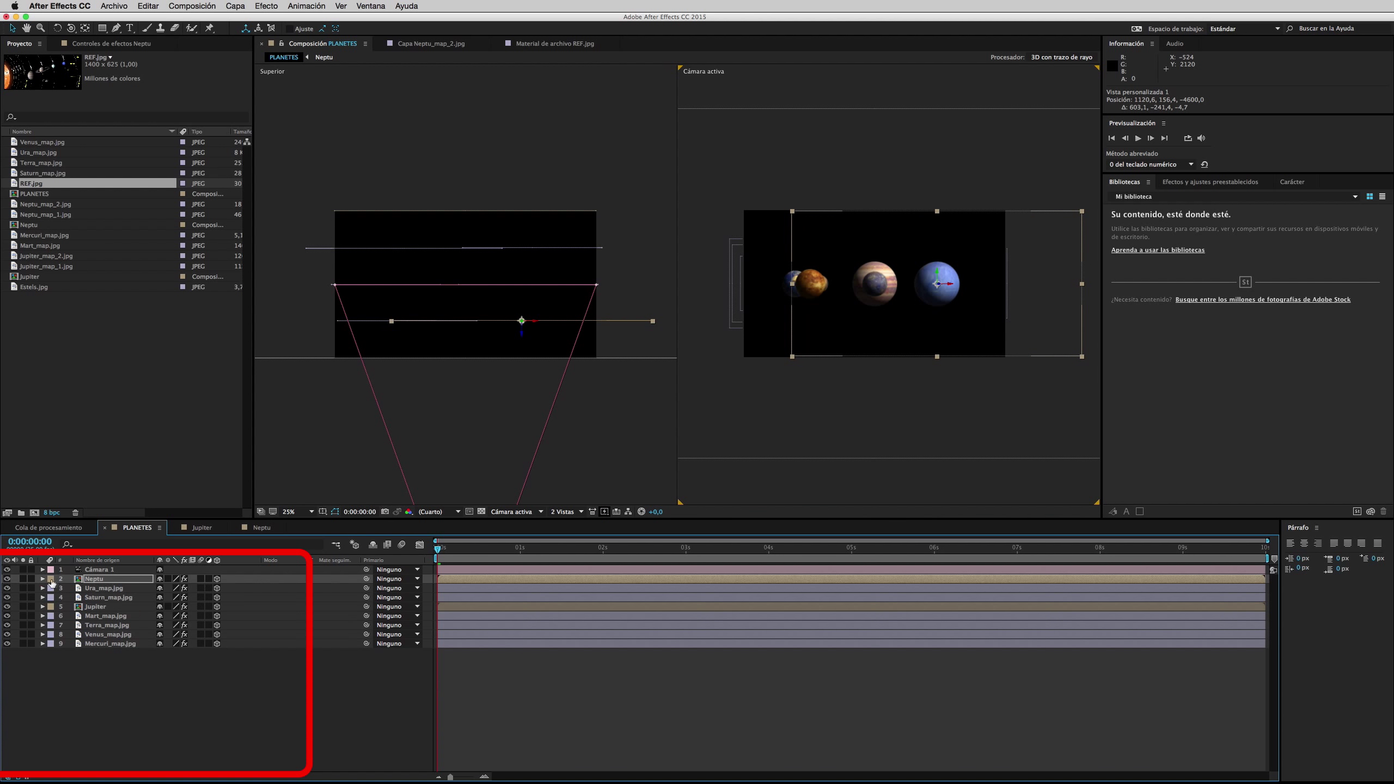
{"action": "left_click", "coordinate": [516, 512]}
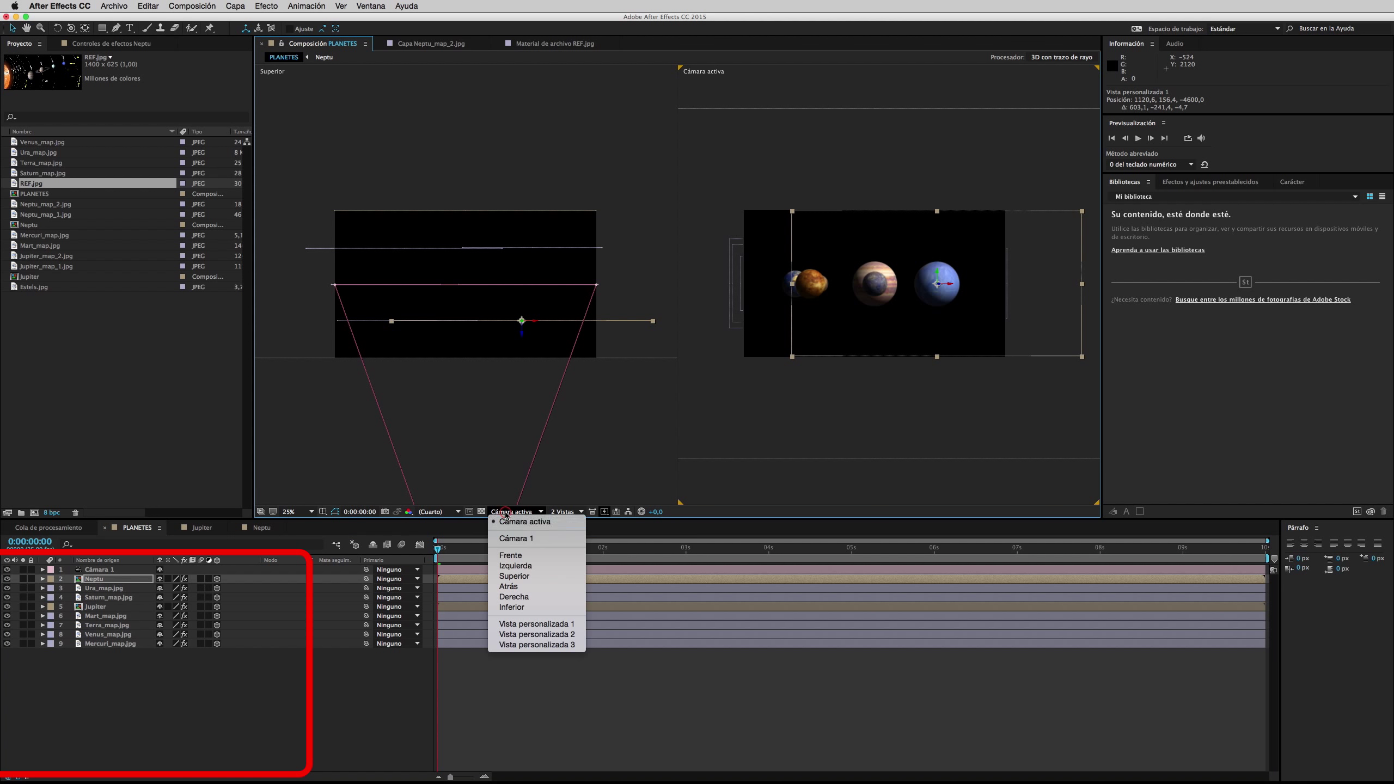
{"action": "left_click", "coordinate": [535, 624]}
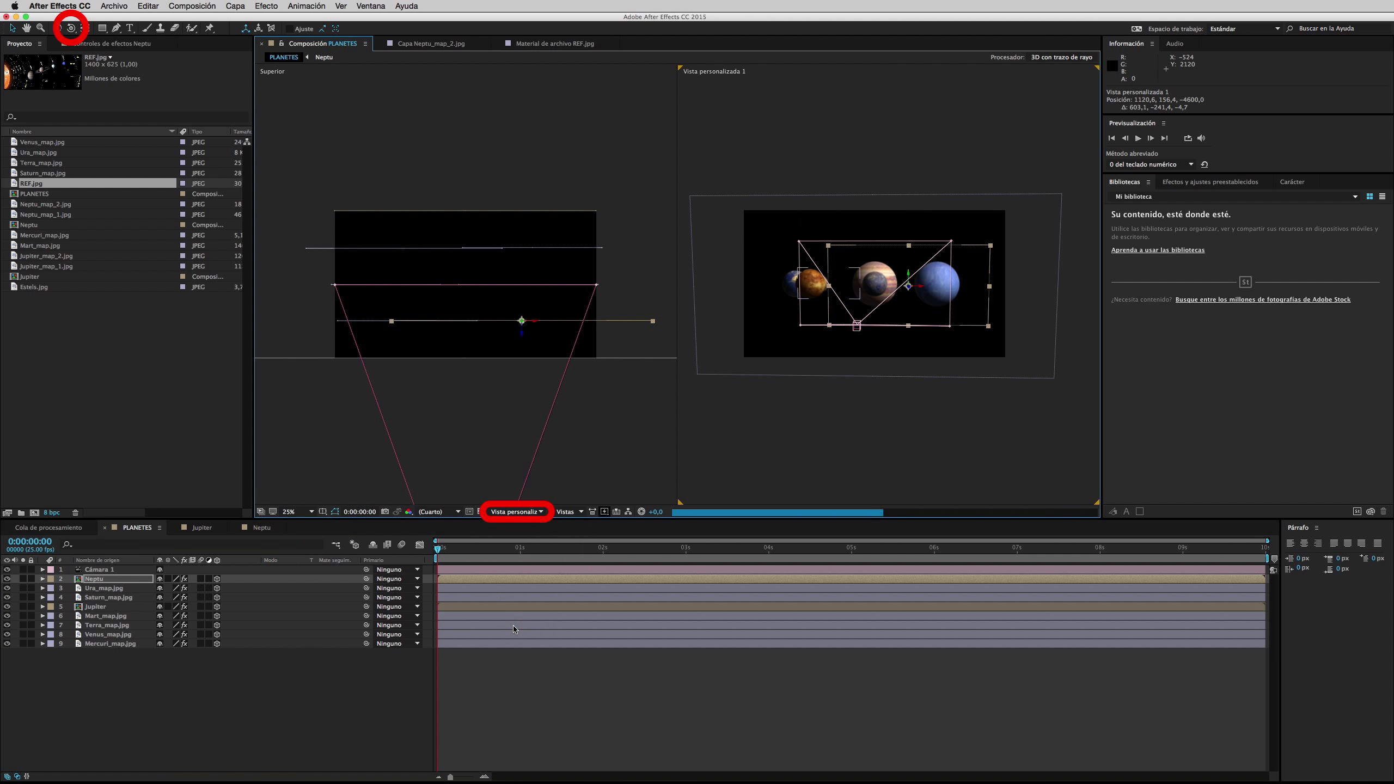
{"action": "left_click", "coordinate": [71, 28]}
{"action": "mouse_move", "coordinate": [877, 323]}
{"action": "left_mouse_down"}
{"action": "mouse_move", "coordinate": [908, 360]}
{"action": "mouse_move", "coordinate": [877, 357]}
{"action": "left_mouse_up"}
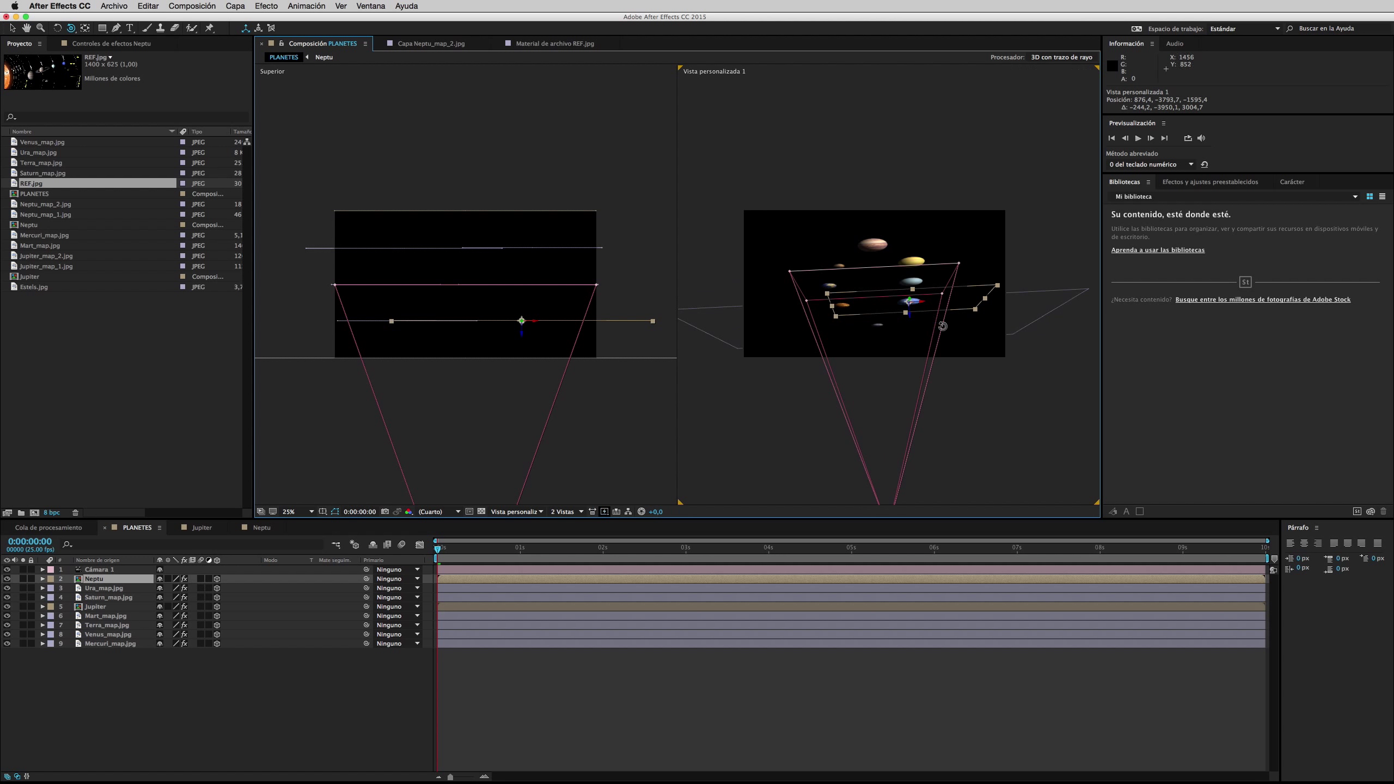
{"action": "key", "text": "period"}
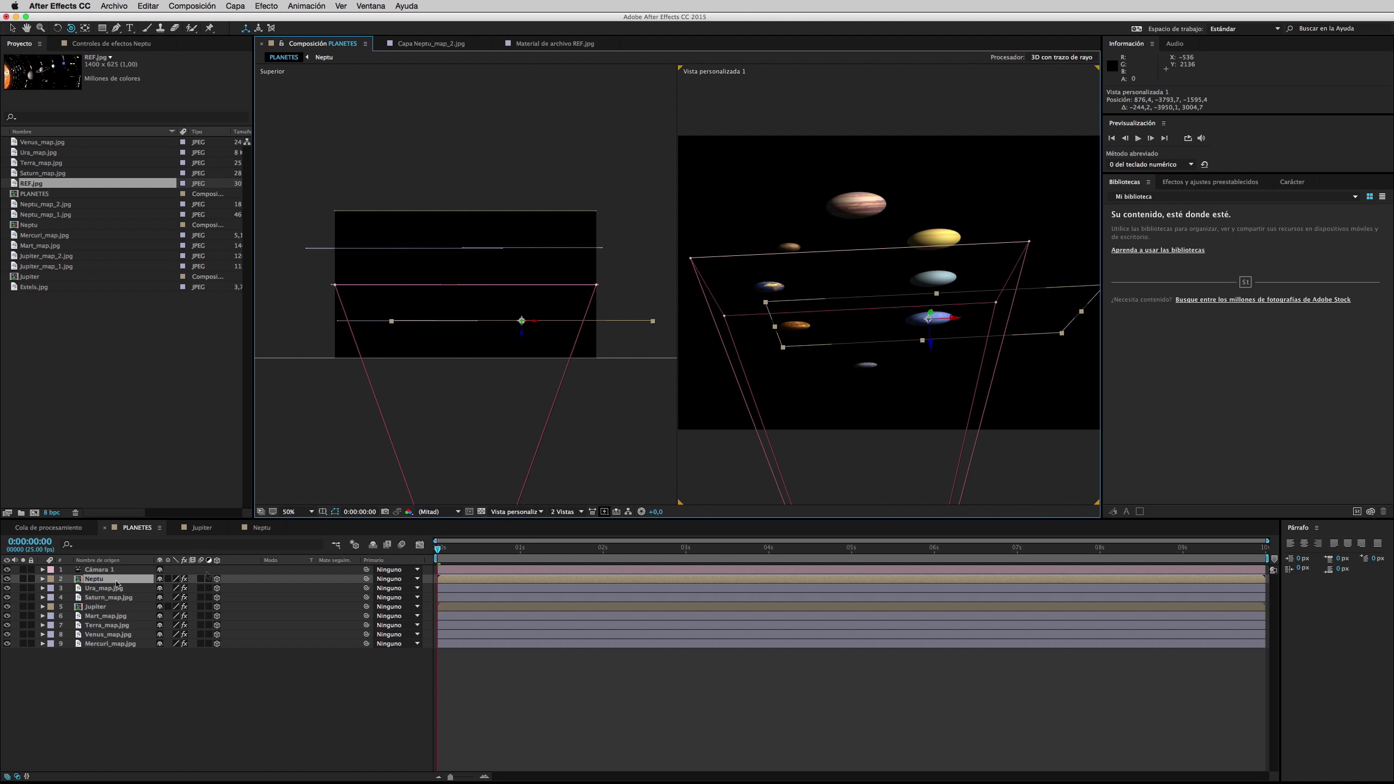
- Shift Neptu slightly left to Posición X 1362 after checking Ura_map.jpg's position
{"action": "left_click", "coordinate": [42, 589]}
{"action": "left_click", "coordinate": [88, 625]}
{"action": "left_click", "coordinate": [43, 588]}
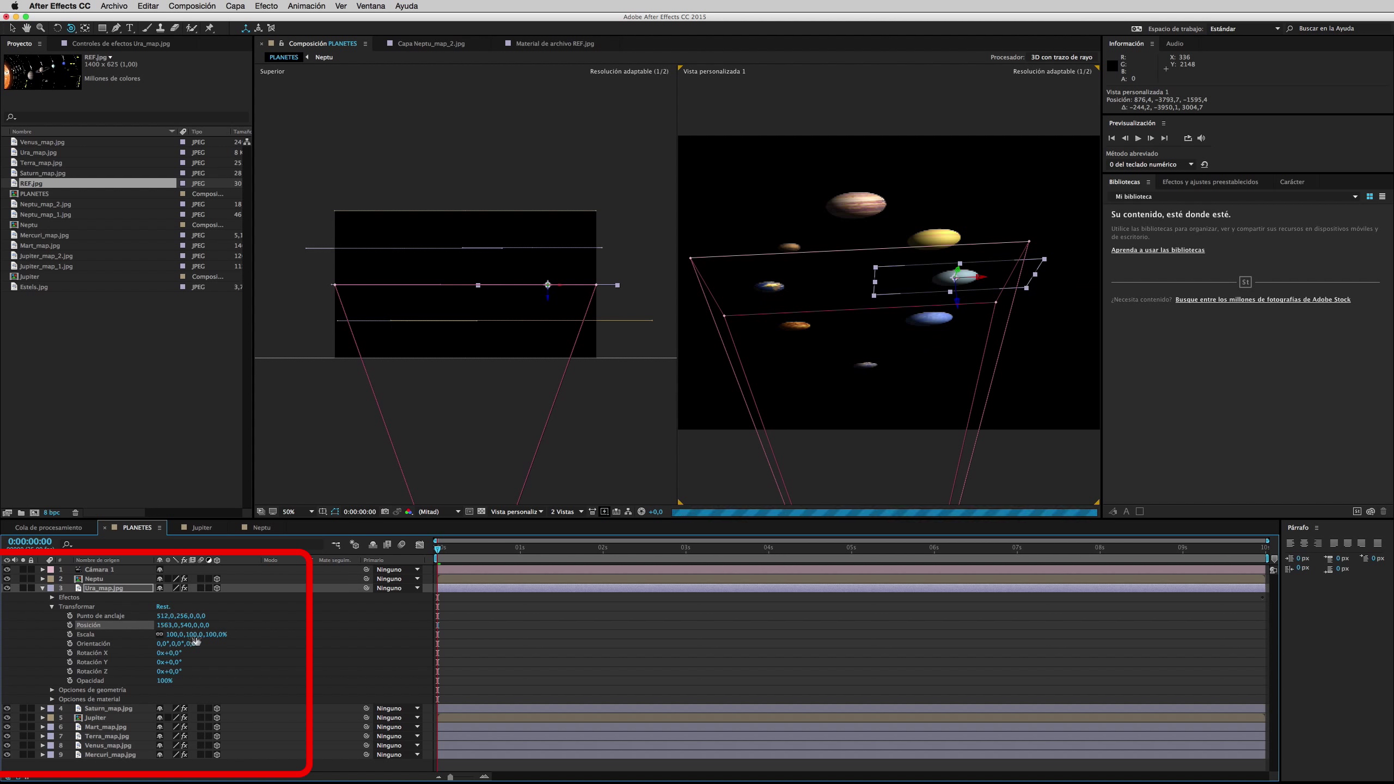
{"action": "left_click", "coordinate": [42, 579]}
{"action": "left_click_drag", "start_coordinate": [162, 616], "coordinate": [156, 615]}
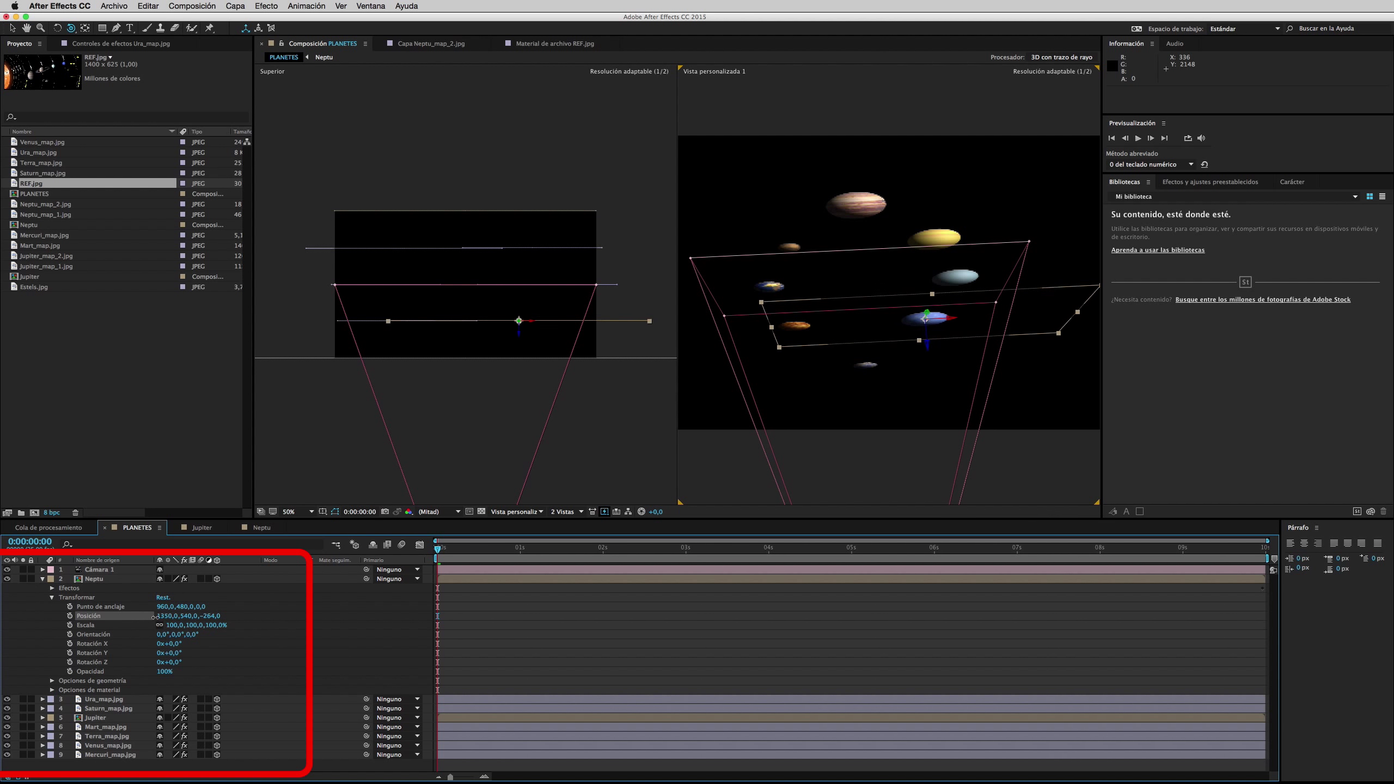
{"action": "left_click", "coordinate": [42, 579]}
{"action": "left_click", "coordinate": [43, 588]}
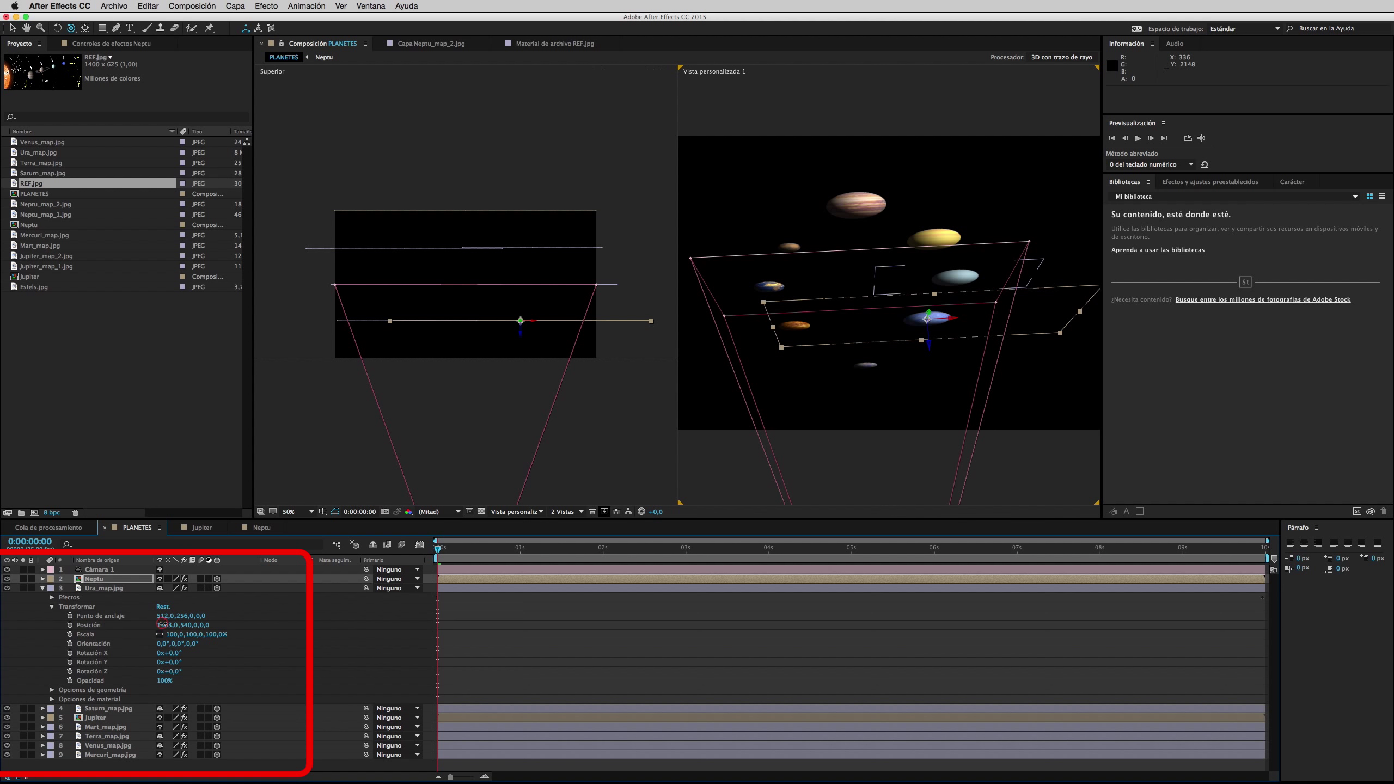
{"action": "left_click", "coordinate": [164, 625]}
- Orbit the custom view to check depth, then move Neptu further left to X 1317
{"action": "left_click_drag", "start_coordinate": [842, 378], "coordinate": [811, 425]}
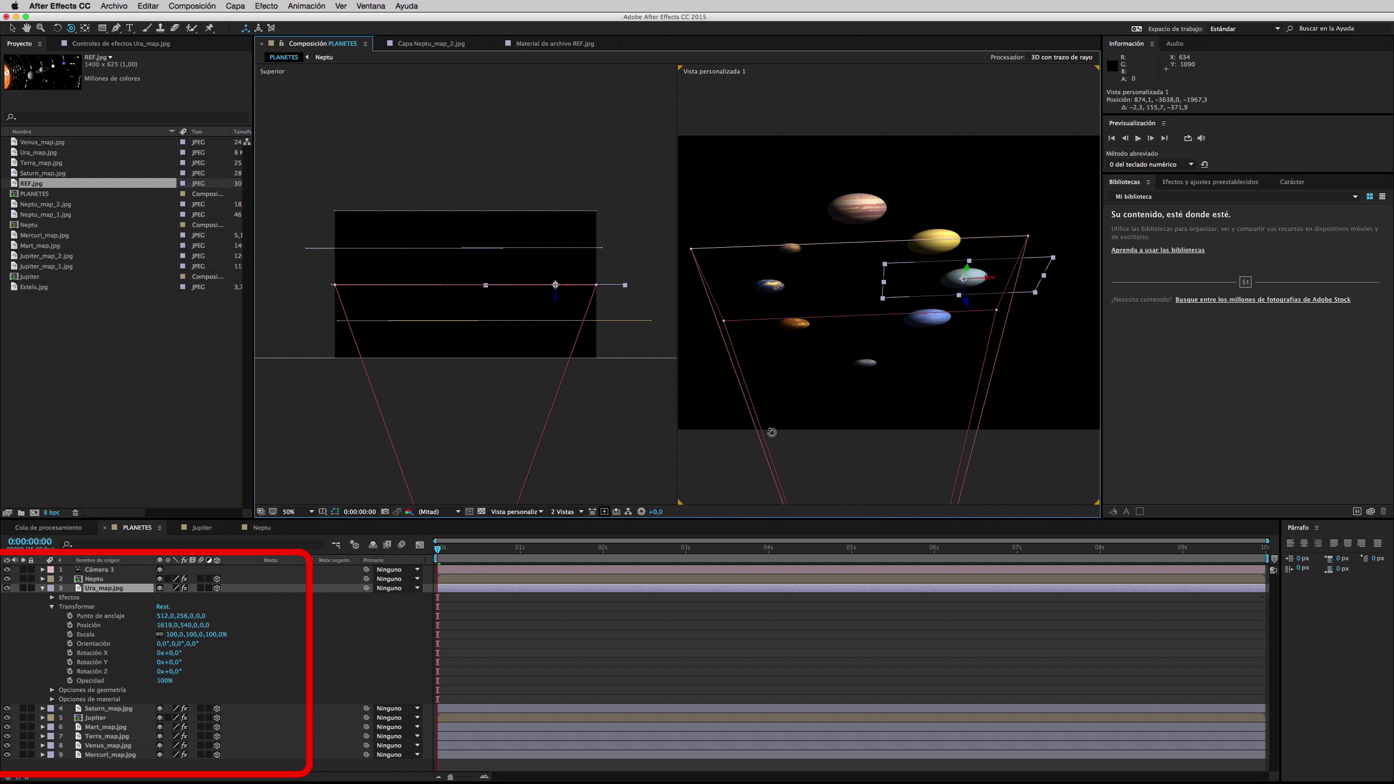
{"action": "left_click_drag", "start_coordinate": [772, 432], "coordinate": [730, 461]}
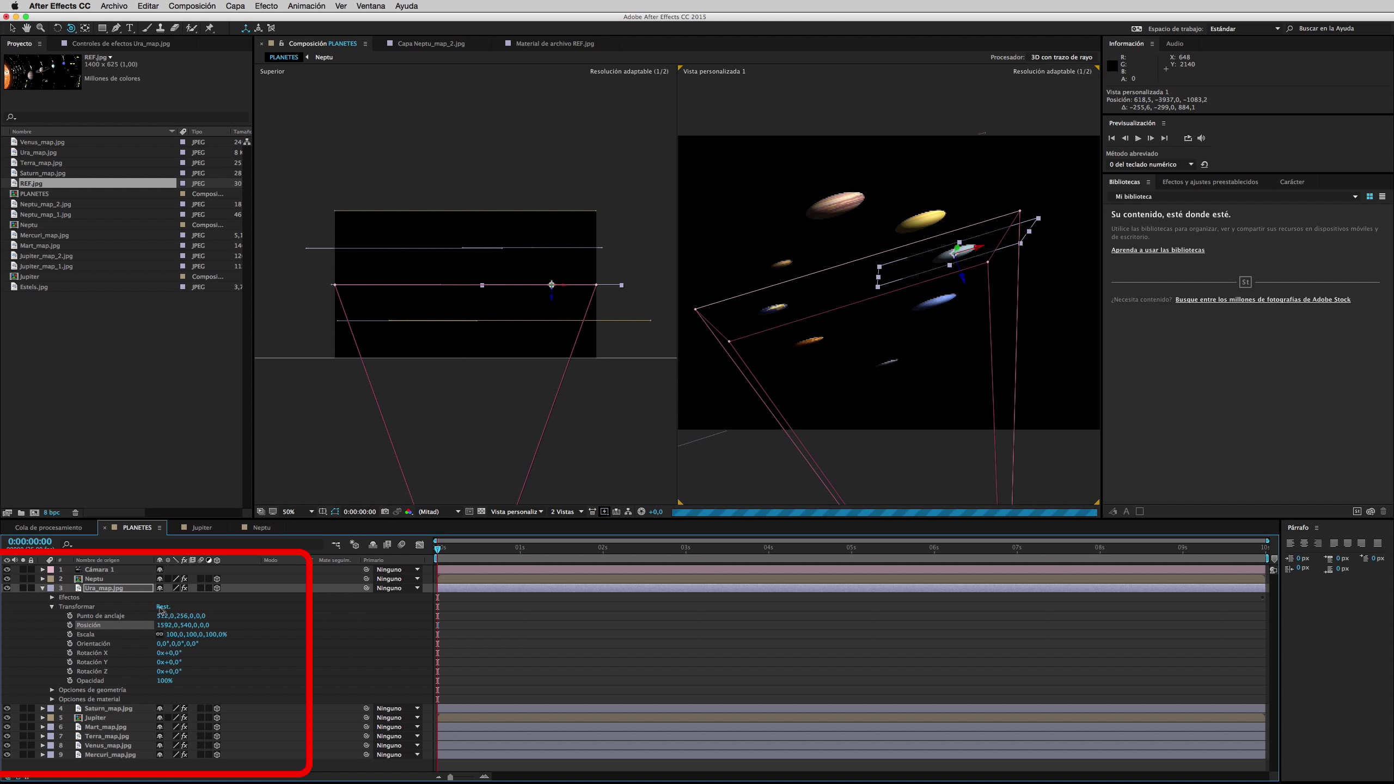
{"action": "key", "text": "ctrl+z"}
{"action": "left_click_drag", "start_coordinate": [159, 616], "coordinate": [139, 617]}
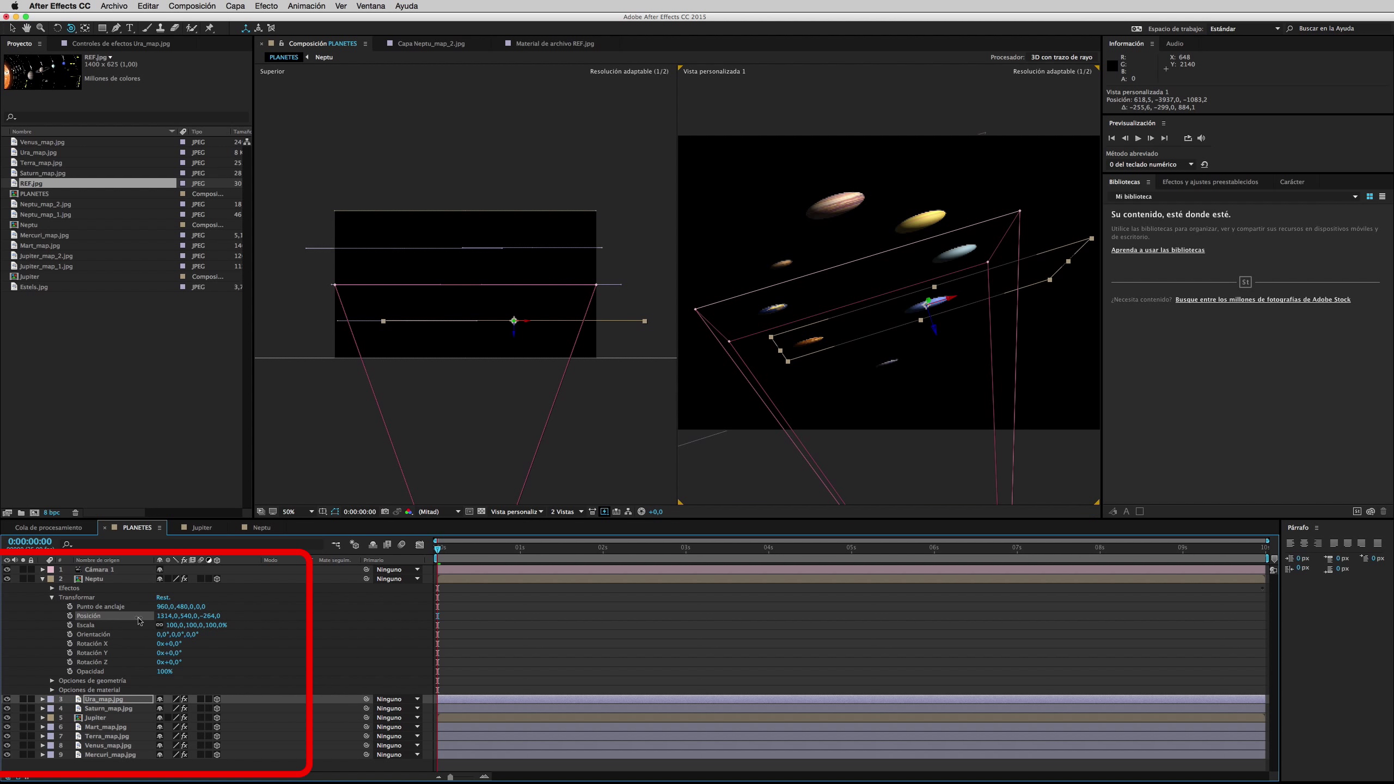
{"action": "left_click", "coordinate": [42, 579]}
- Nudge Venus_map.jpg right to X 570 and shift Saturn_map.jpg's position left
{"action": "left_click", "coordinate": [43, 634]}
{"action": "left_click", "coordinate": [164, 672]}
{"action": "left_click_drag", "start_coordinate": [165, 672], "coordinate": [169, 672]}
{"action": "left_click", "coordinate": [42, 635]}
{"action": "left_click", "coordinate": [43, 597]}
{"action": "left_click", "coordinate": [165, 635]}
{"action": "left_click_drag", "start_coordinate": [165, 635], "coordinate": [130, 634]}
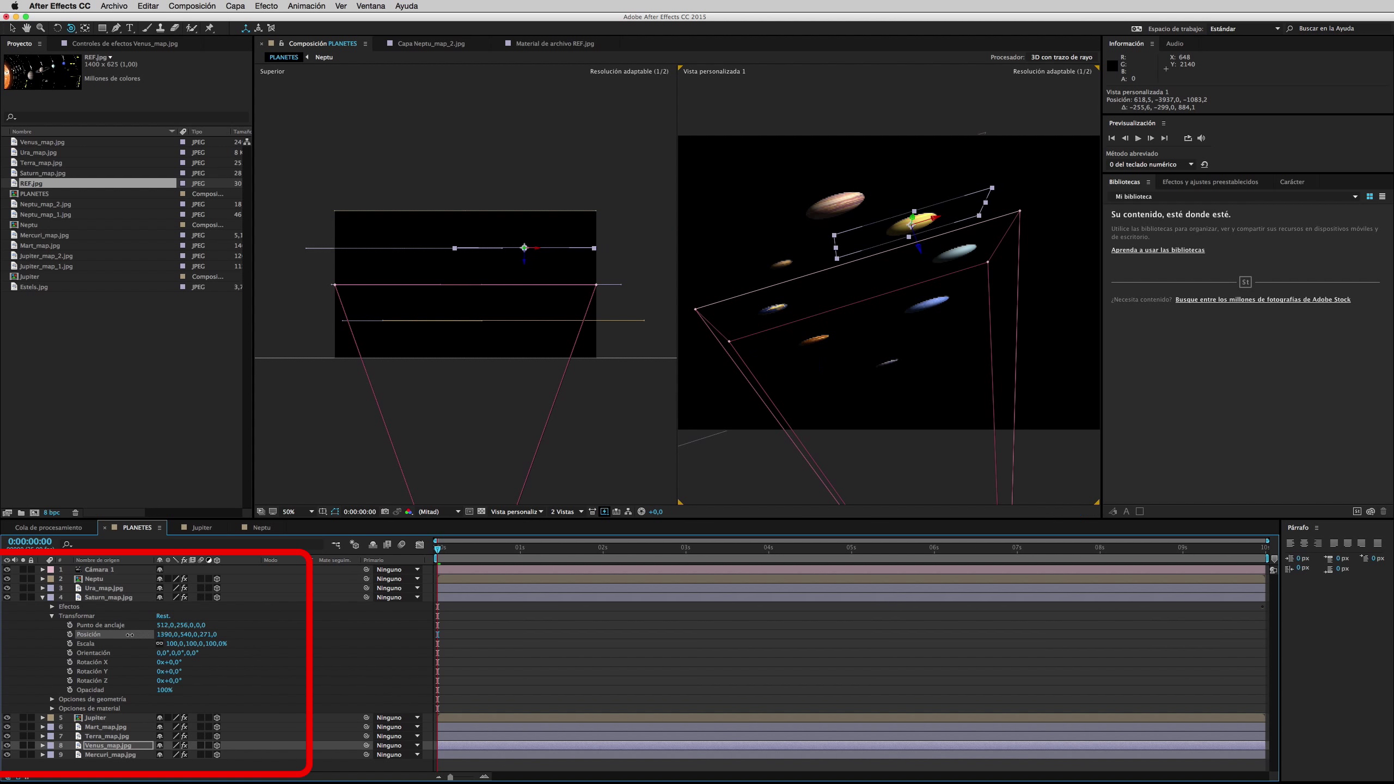
{"action": "left_click", "coordinate": [42, 598]}
- Set the viewer to a 1 Vista layout showing Cámara activa
{"action": "left_click", "coordinate": [567, 512]}
{"action": "left_click", "coordinate": [578, 522]}
{"action": "left_click", "coordinate": [518, 513]}
- Preview the PLANETES animation through the active camera, then stop playback
{"action": "left_click", "coordinate": [519, 521]}
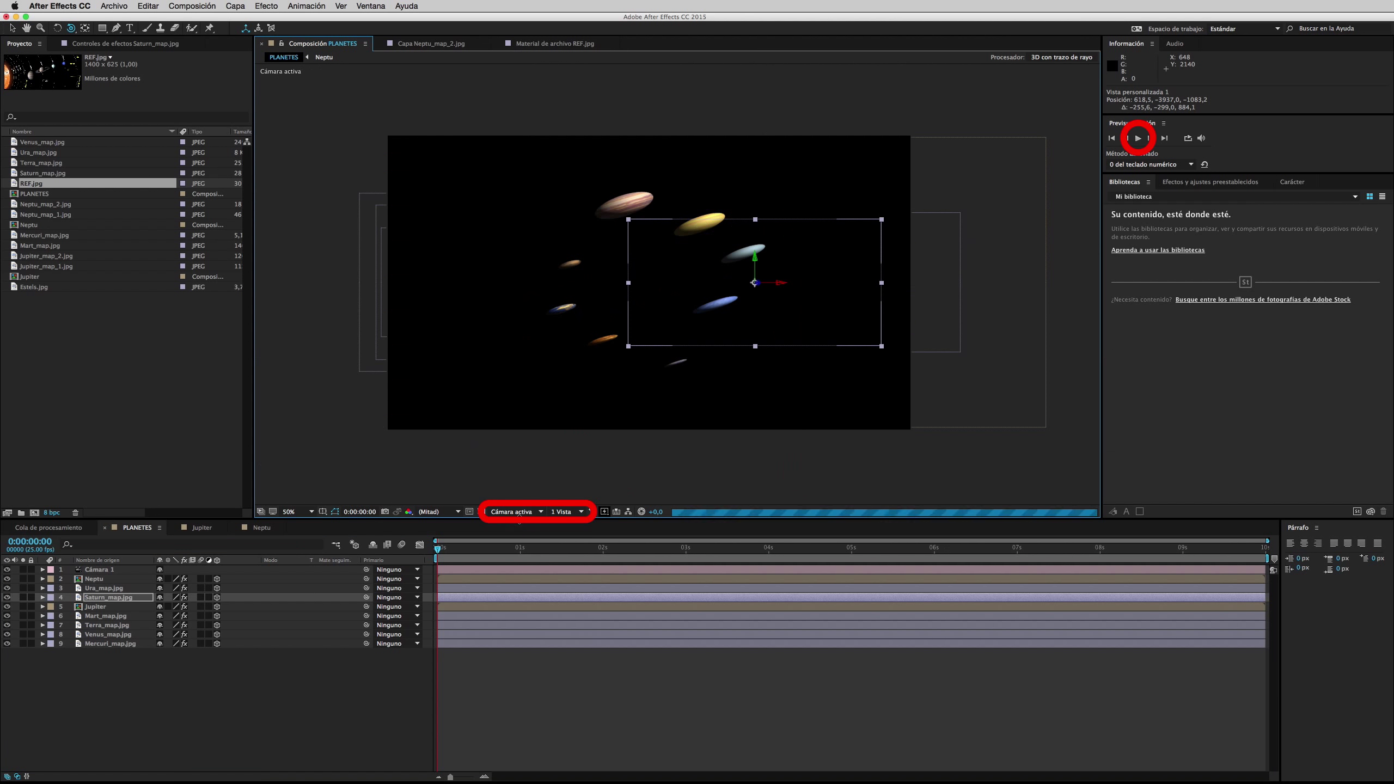
{"action": "left_click", "coordinate": [1138, 139]}
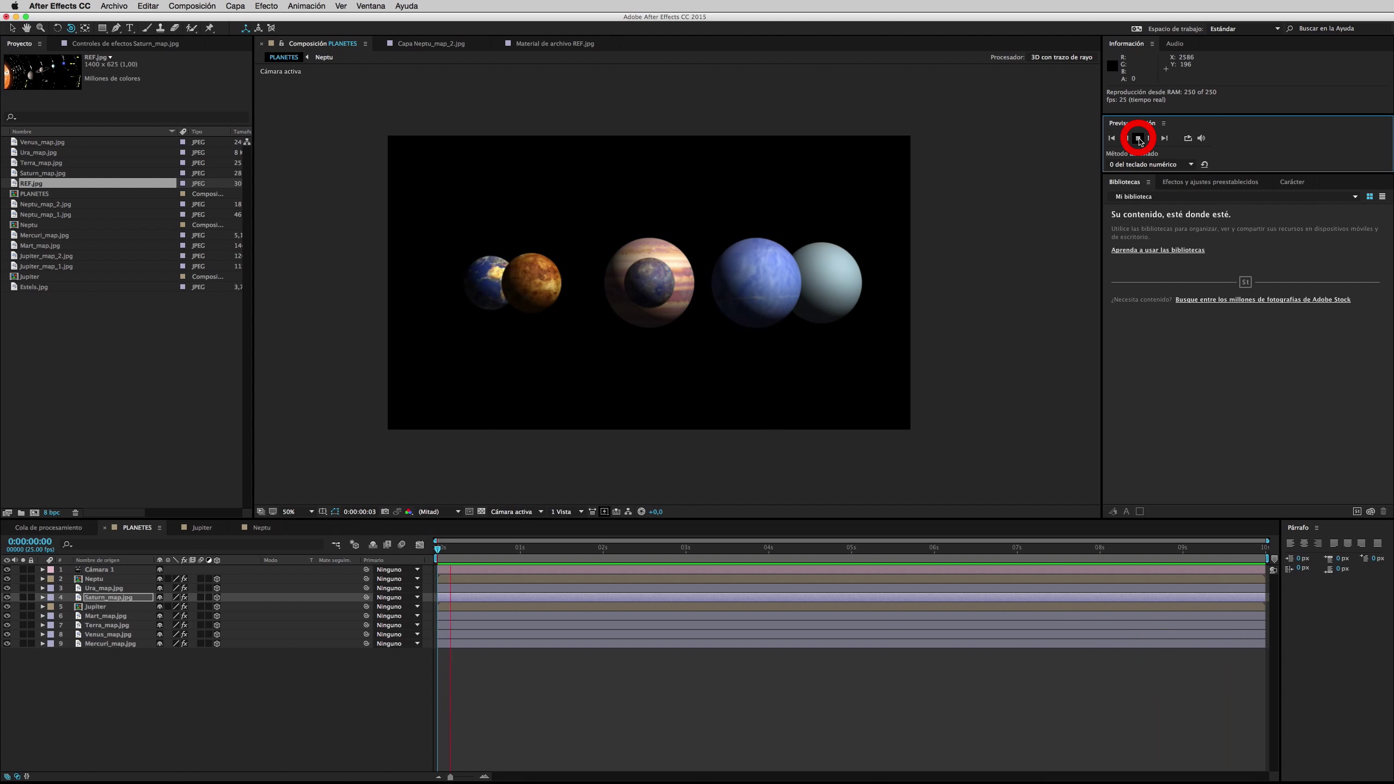
{"action": "left_click", "coordinate": [1138, 138]}
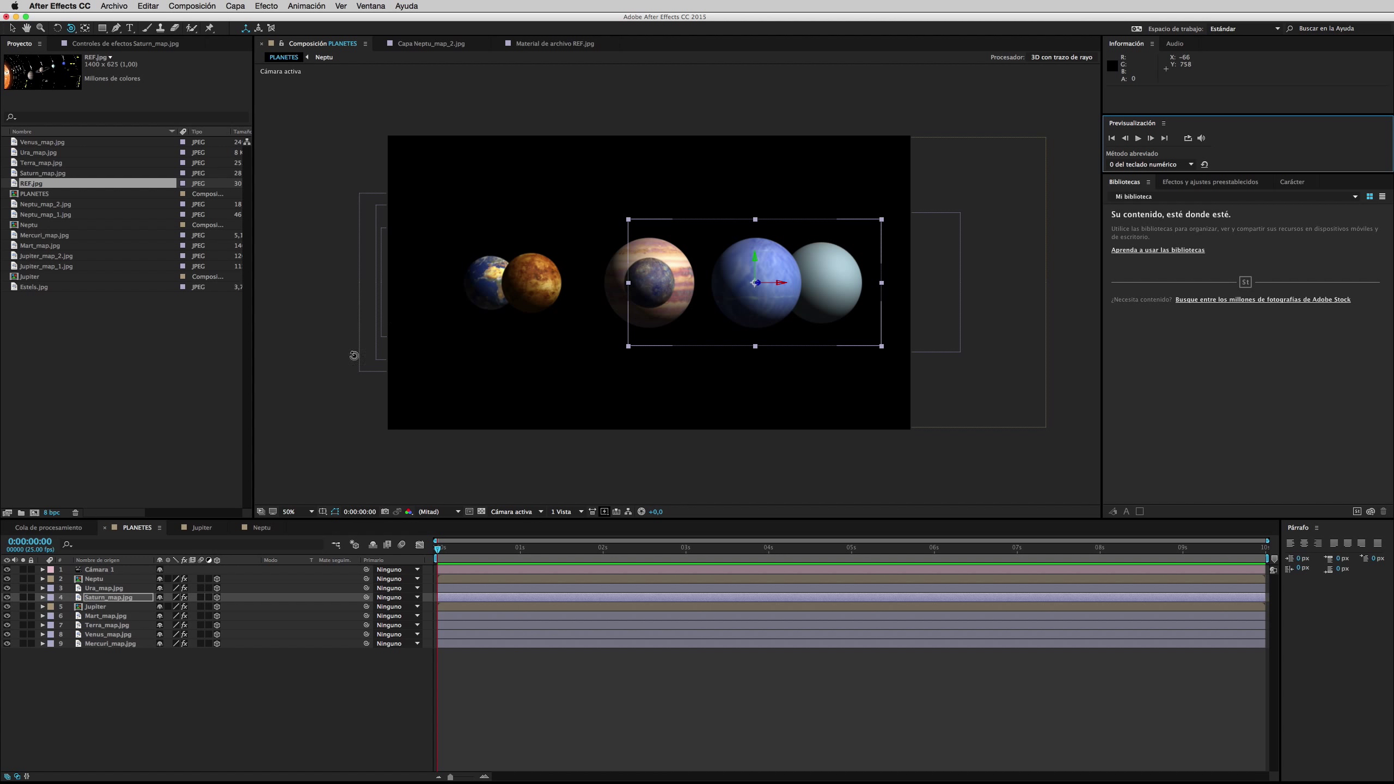
- Select the Neptu layer and bring up the Capa > Nuevo layer options
{"action": "left_click", "coordinate": [206, 734]}
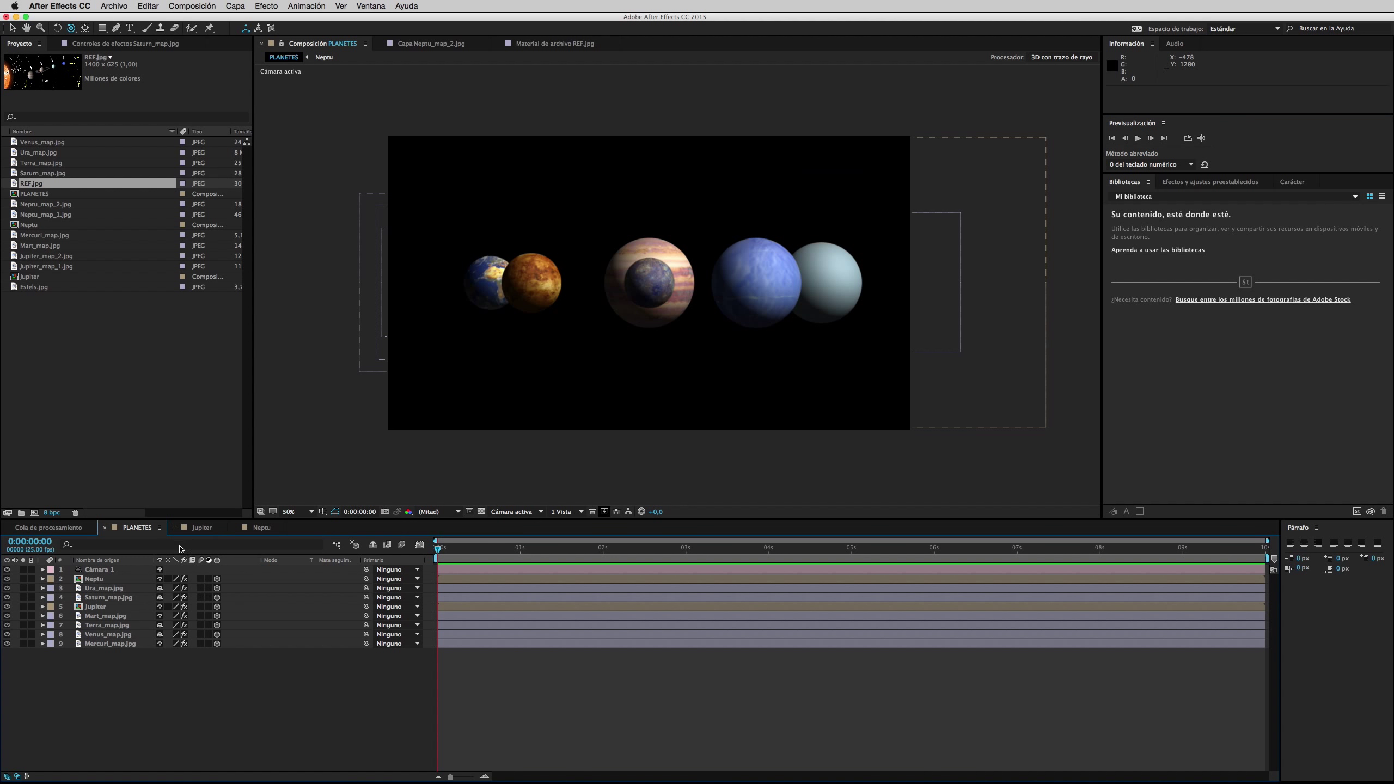
{"action": "left_click", "coordinate": [143, 580]}
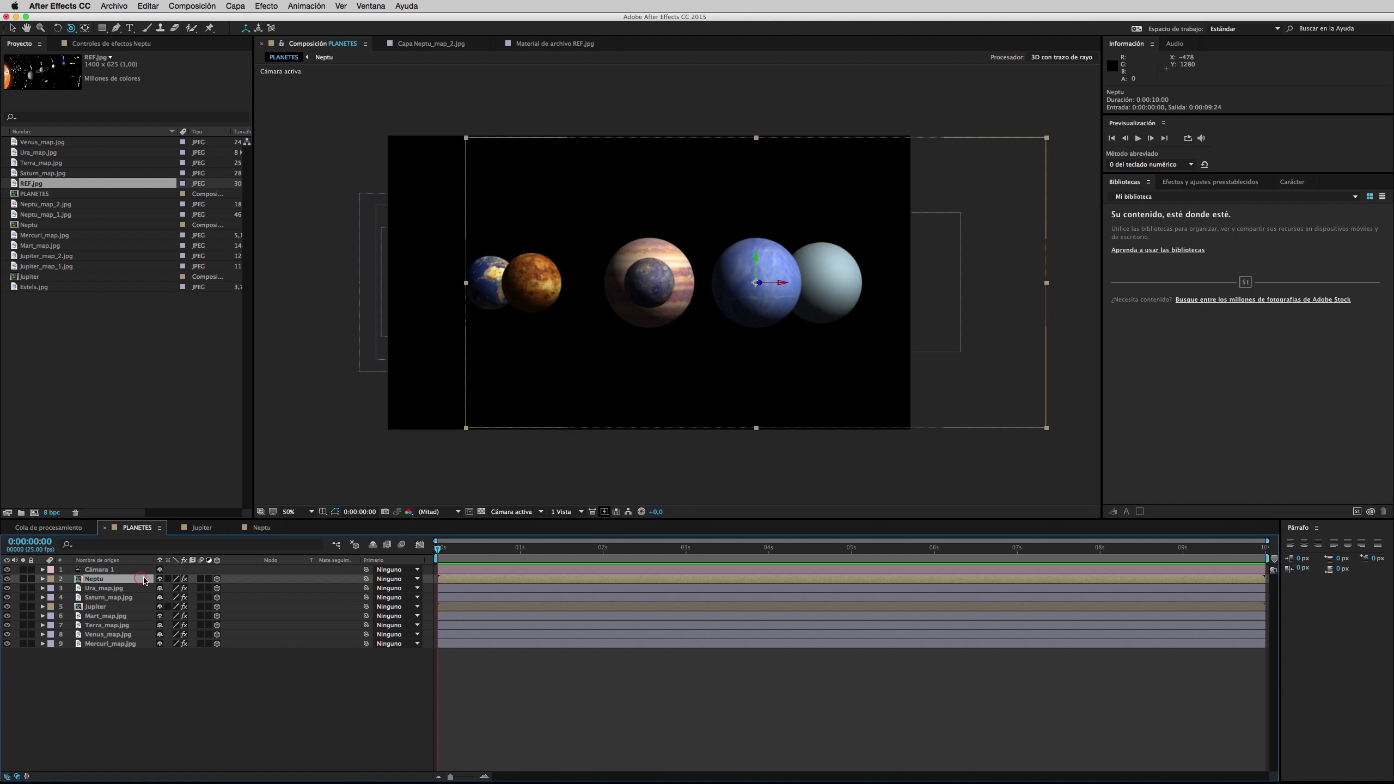
{"action": "left_click", "coordinate": [236, 6]}
{"action": "mouse_move", "coordinate": [250, 19]}
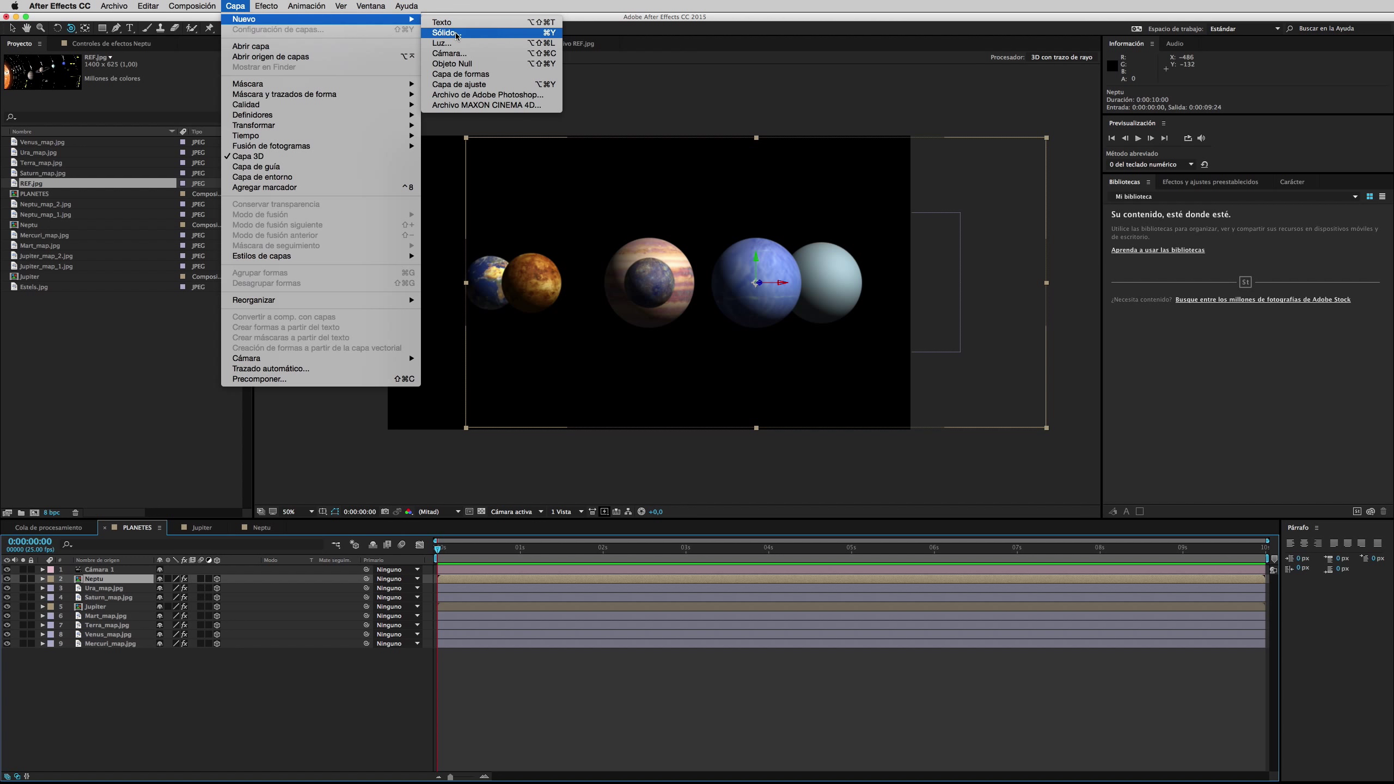
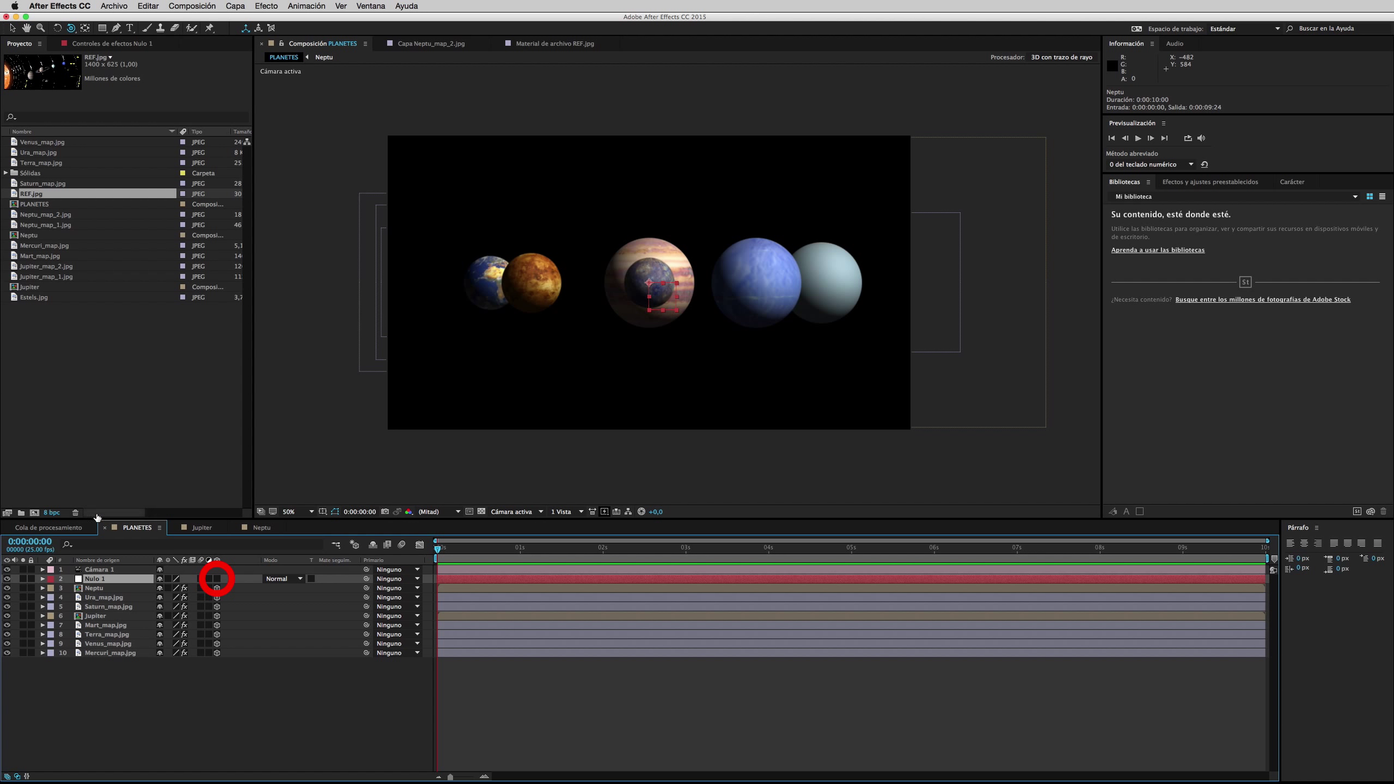
- Make Nulo 1 a 3D layer and keyframe its Y Rotation from 0x+0° to 1x+0° at the end
{"action": "left_click", "coordinate": [43, 579]}
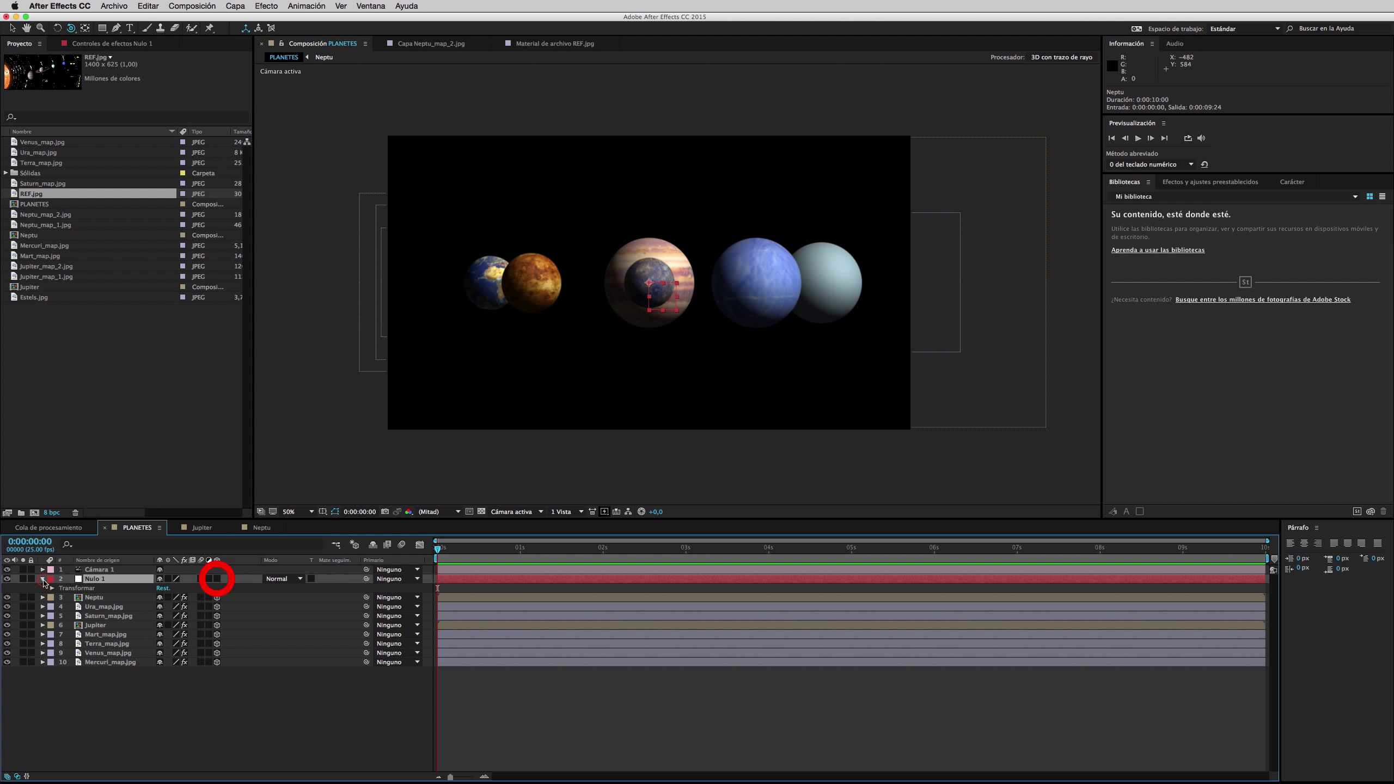
{"action": "left_click", "coordinate": [52, 588]}
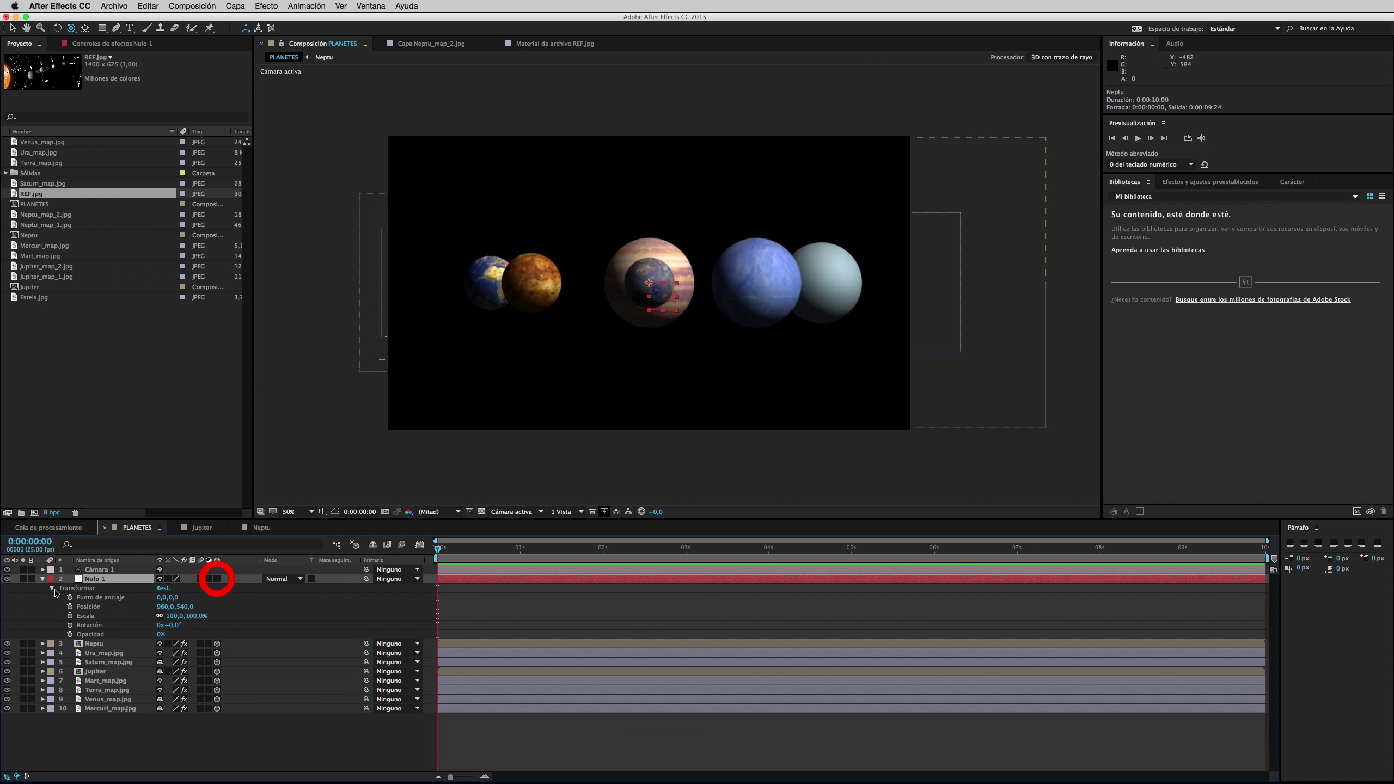
{"action": "left_click", "coordinate": [217, 578]}
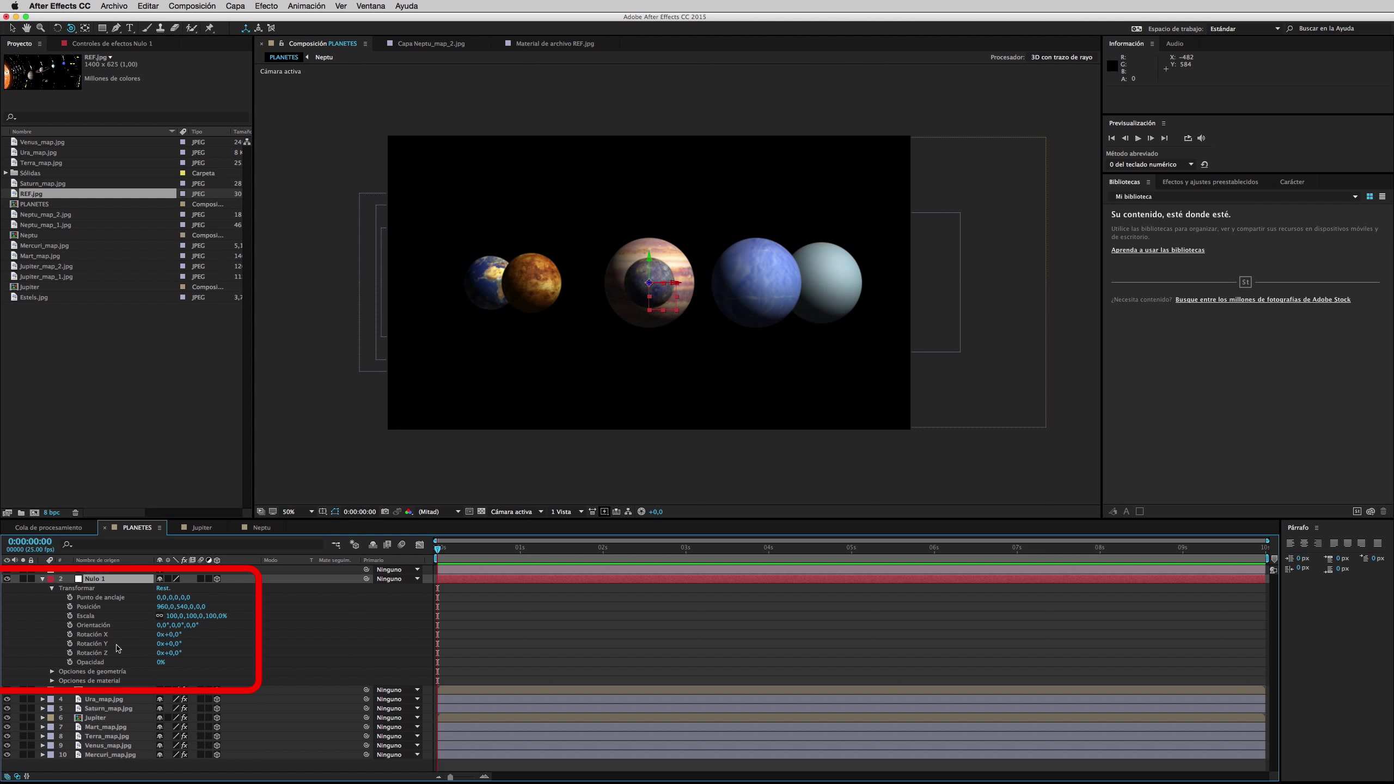
{"action": "left_click", "coordinate": [70, 644]}
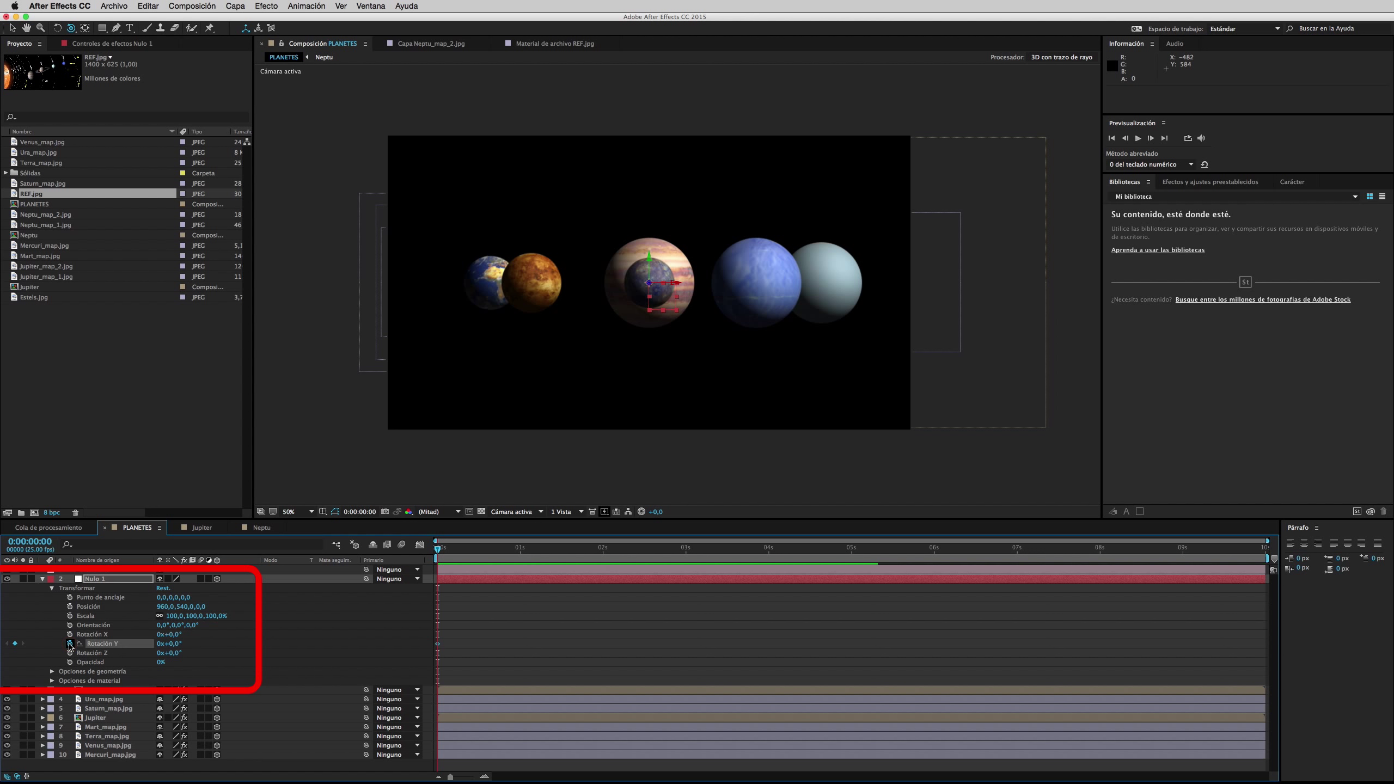
{"action": "mouse_move", "coordinate": [502, 551]}
{"action": "left_mouse_down"}
{"action": "mouse_move", "coordinate": [1169, 549]}
{"action": "mouse_move", "coordinate": [1284, 580]}
{"action": "left_mouse_up"}
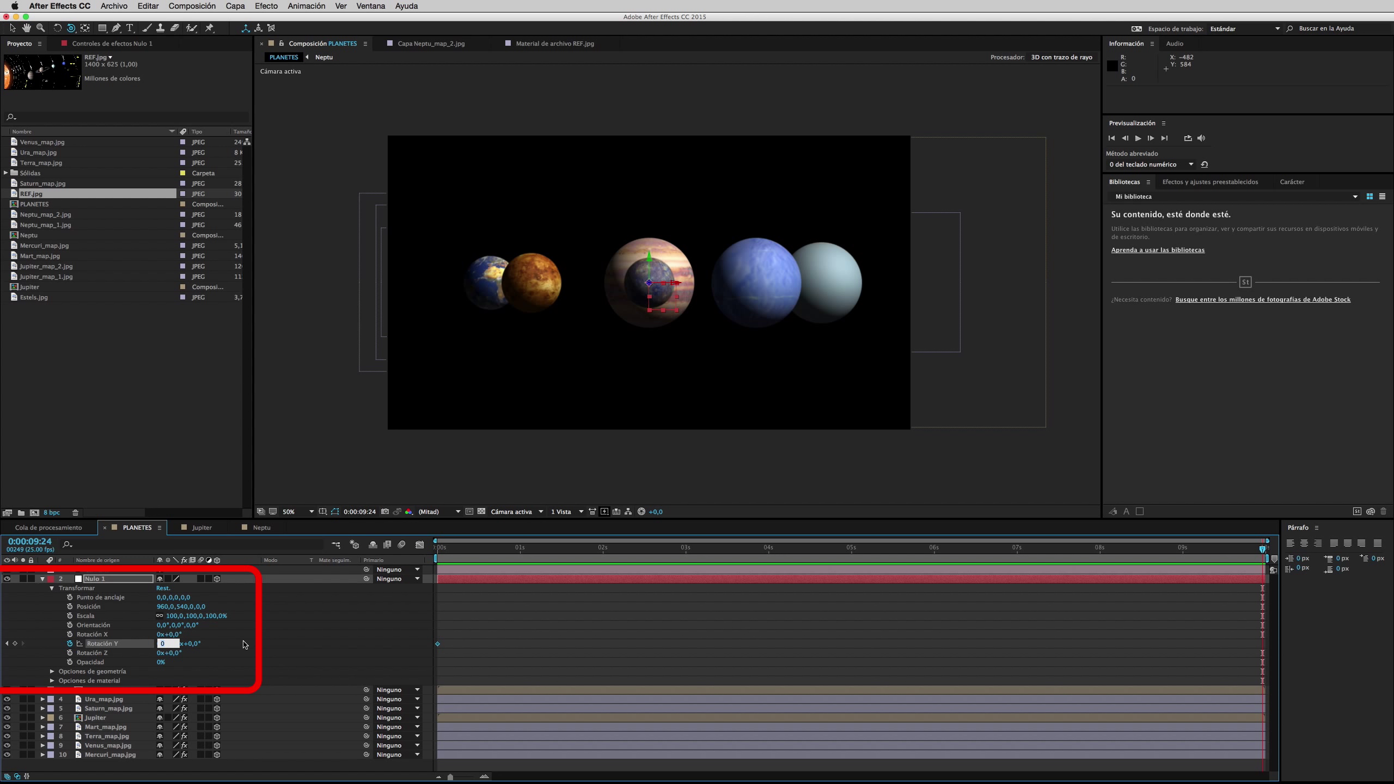
{"action": "type", "text": "4"}
{"action": "key", "text": "Return"}
{"action": "key", "text": "space"}
{"action": "key", "text": "space"}
{"action": "key", "text": "space"}
- Parent Neptu, Ura_map.jpg, Saturn and Jupiter to 2. Nulo 1
{"action": "left_click", "coordinate": [416, 588]}
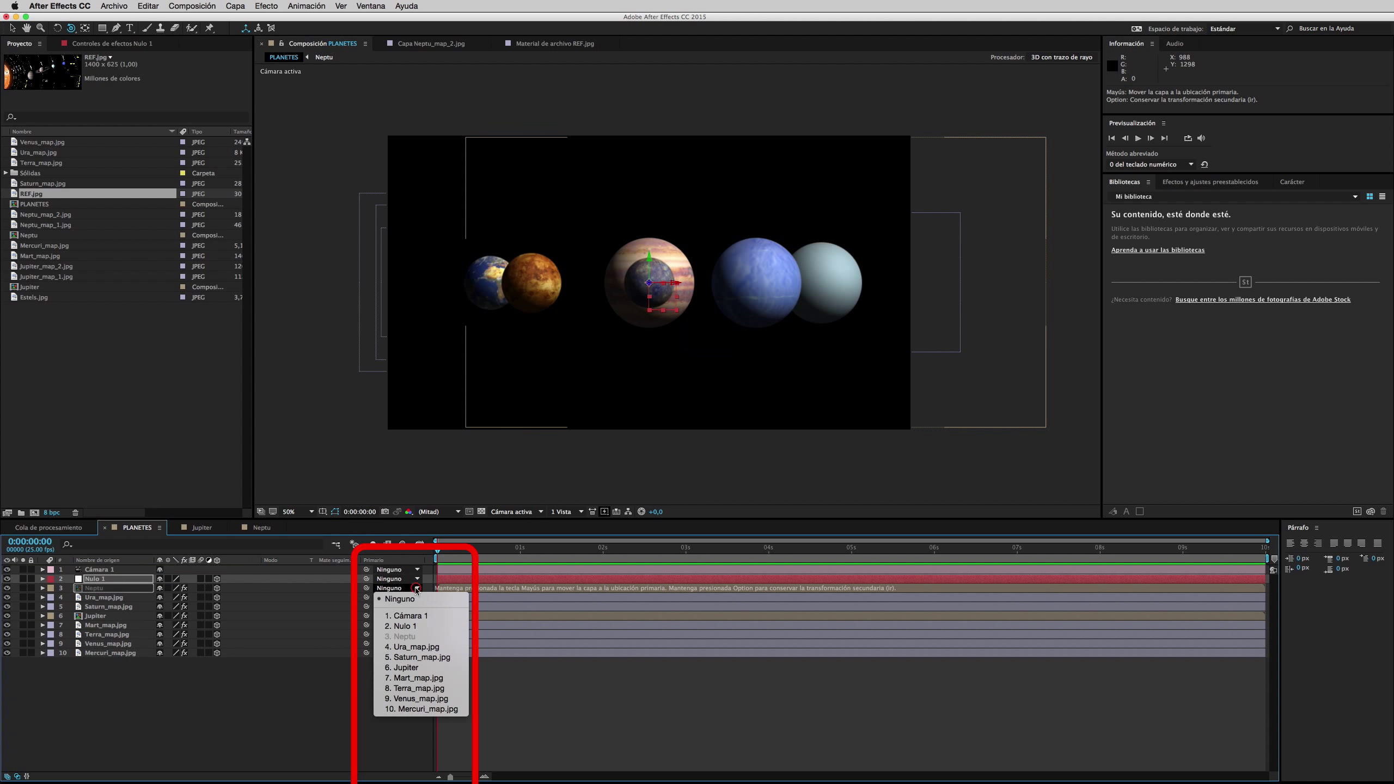
{"action": "left_click", "coordinate": [414, 626]}
{"action": "left_click", "coordinate": [417, 597]}
{"action": "left_click", "coordinate": [416, 637]}
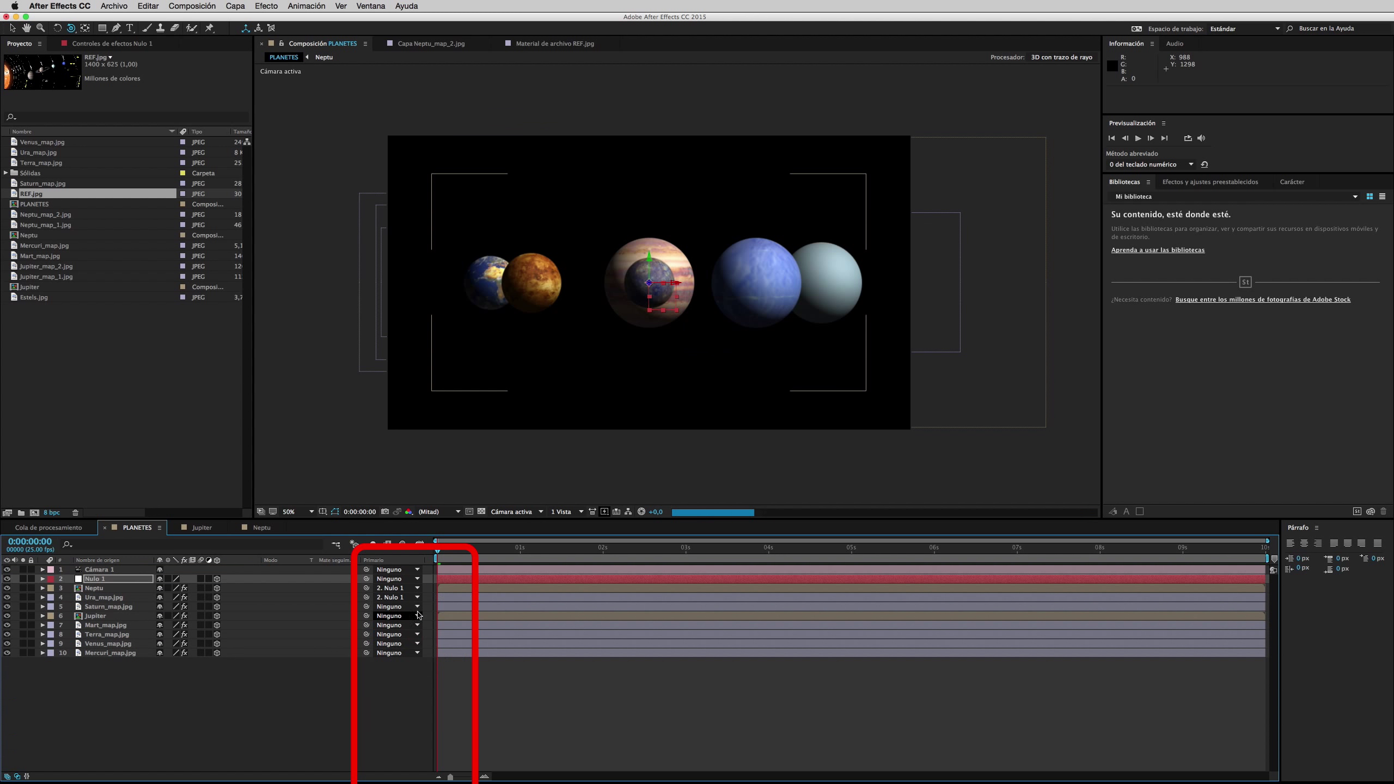
{"action": "left_click", "coordinate": [418, 606]}
{"action": "left_click", "coordinate": [416, 645]}
{"action": "left_click", "coordinate": [417, 616]}
{"action": "left_click", "coordinate": [416, 654]}
- Parent the remaining layers through Mercuri_map.jpg to Nulo 1 and scrub to check the orbit
{"action": "left_click", "coordinate": [417, 626]}
{"action": "left_click", "coordinate": [404, 663]}
{"action": "left_click", "coordinate": [417, 635]}
{"action": "left_click", "coordinate": [405, 672]}
{"action": "left_click", "coordinate": [417, 644]}
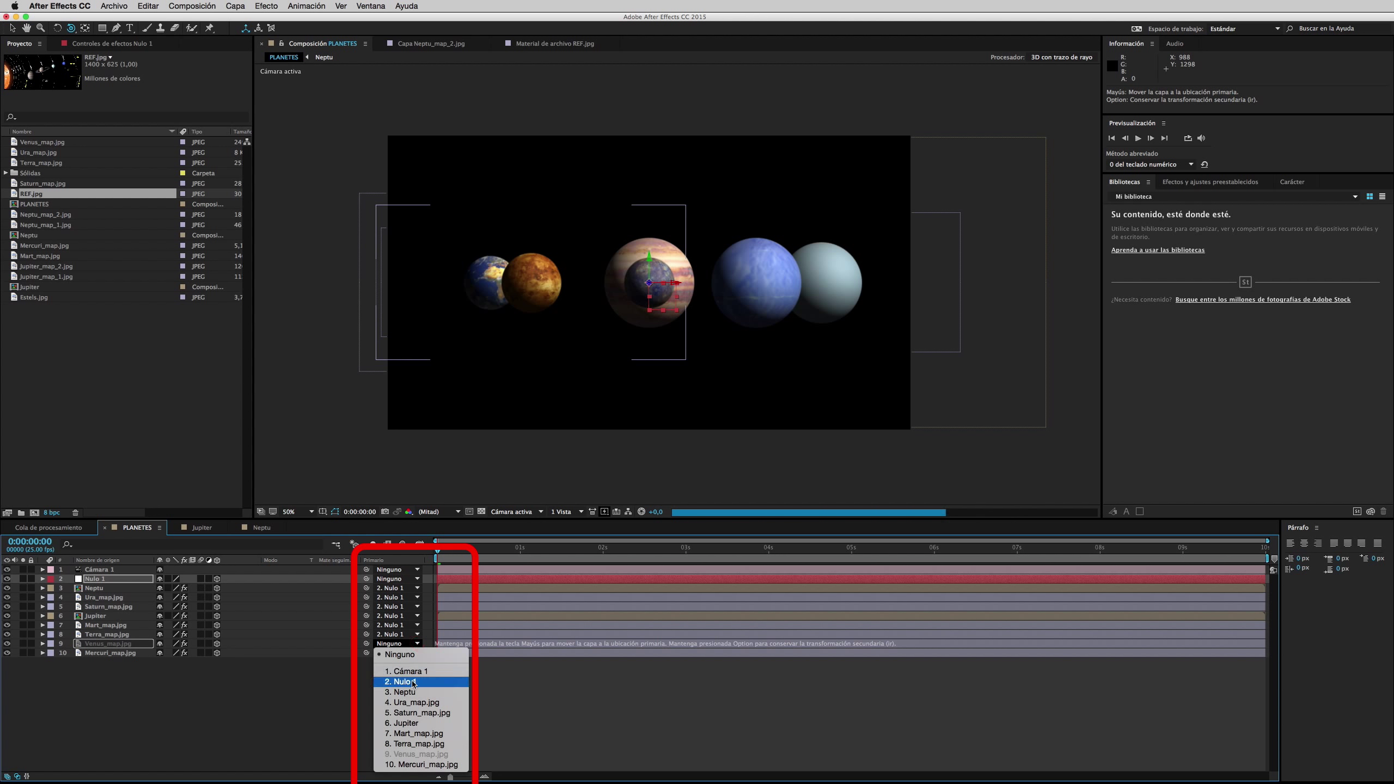
{"action": "left_click", "coordinate": [404, 682]}
{"action": "left_click", "coordinate": [417, 653]}
{"action": "left_click", "coordinate": [405, 688]}
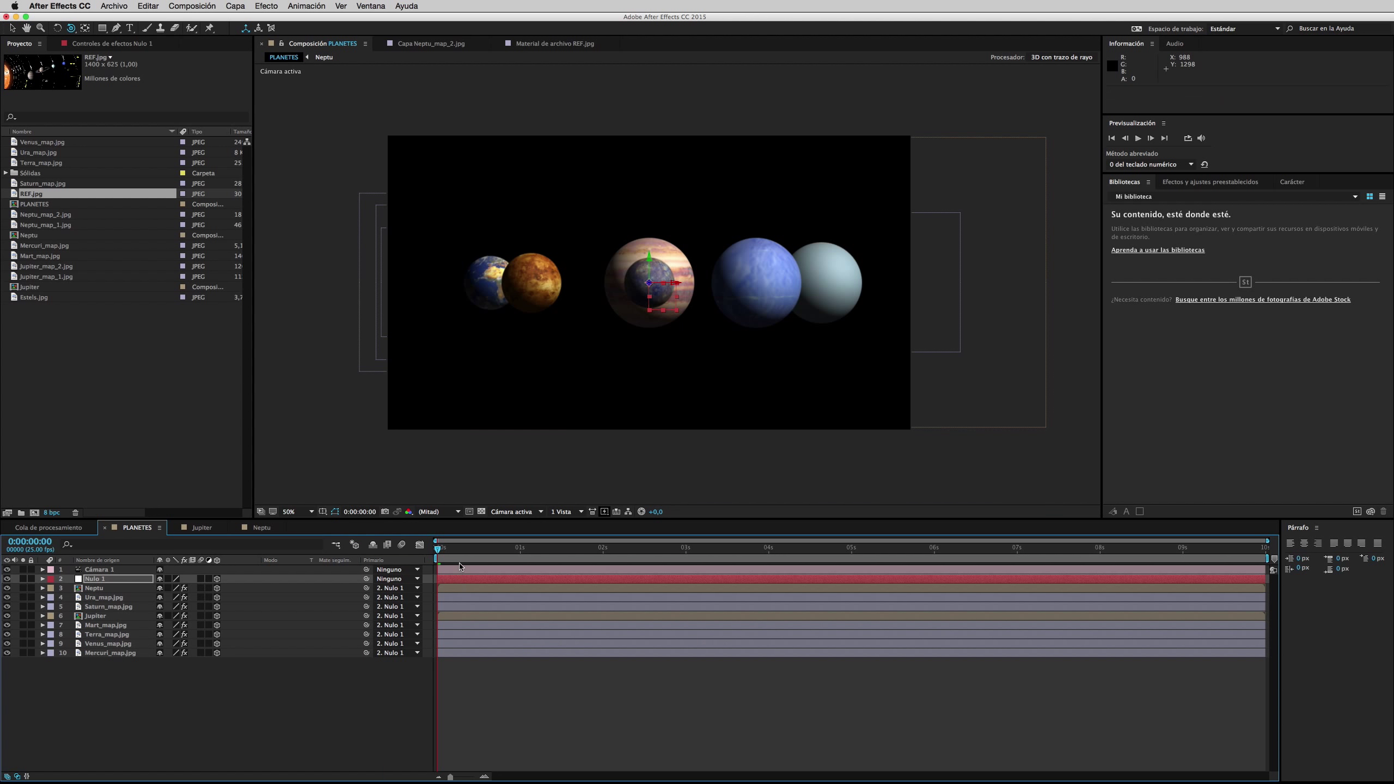
{"action": "left_click_drag", "start_coordinate": [438, 551], "coordinate": [771, 584]}
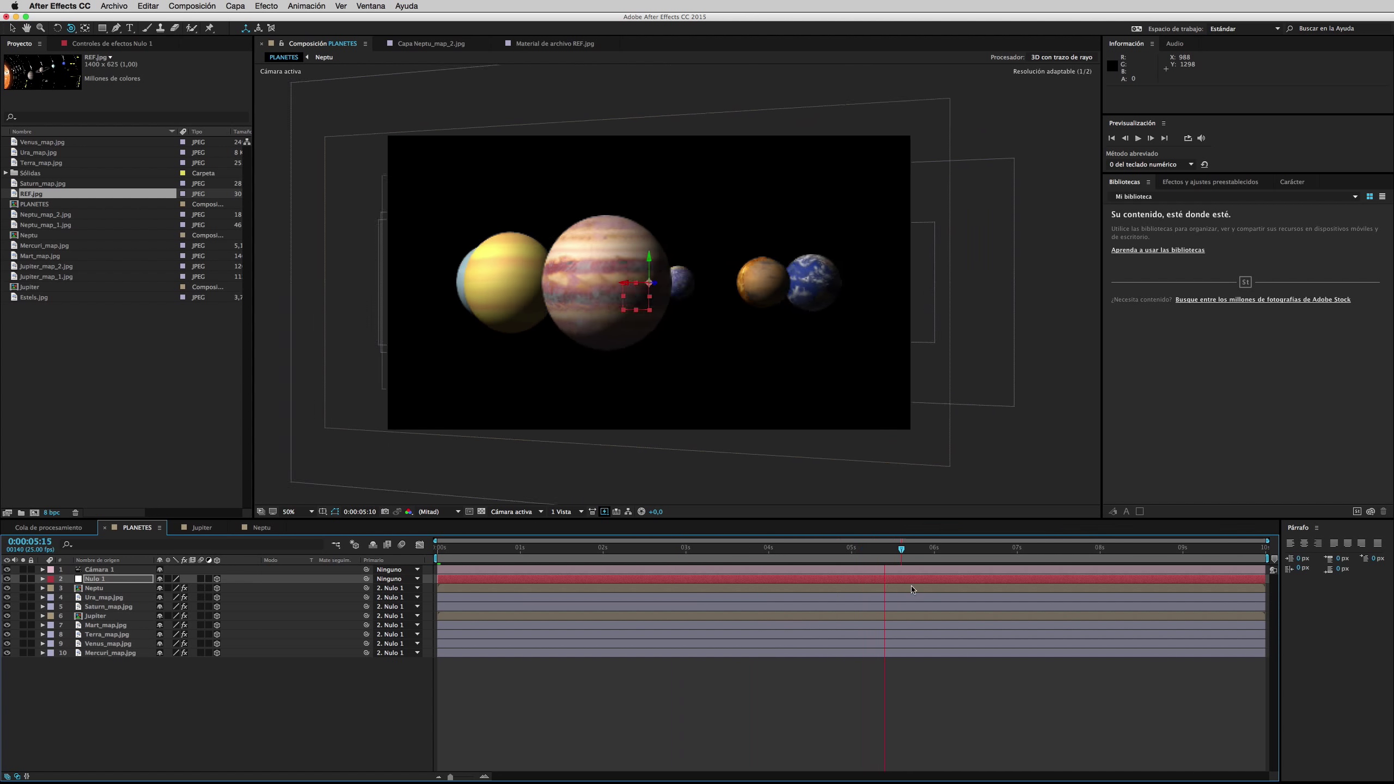
{"action": "mouse_move", "coordinate": [771, 584]}
{"action": "left_mouse_down"}
{"action": "mouse_move", "coordinate": [1034, 595]}
{"action": "mouse_move", "coordinate": [1069, 552]}
{"action": "mouse_move", "coordinate": [848, 564]}
{"action": "mouse_move", "coordinate": [1023, 549]}
{"action": "left_mouse_up"}
- Switch the viewer to Custom View 1 and play the orbit animation
{"action": "left_click", "coordinate": [516, 512]}
{"action": "left_click", "coordinate": [527, 610]}
{"action": "key", "text": "space"}
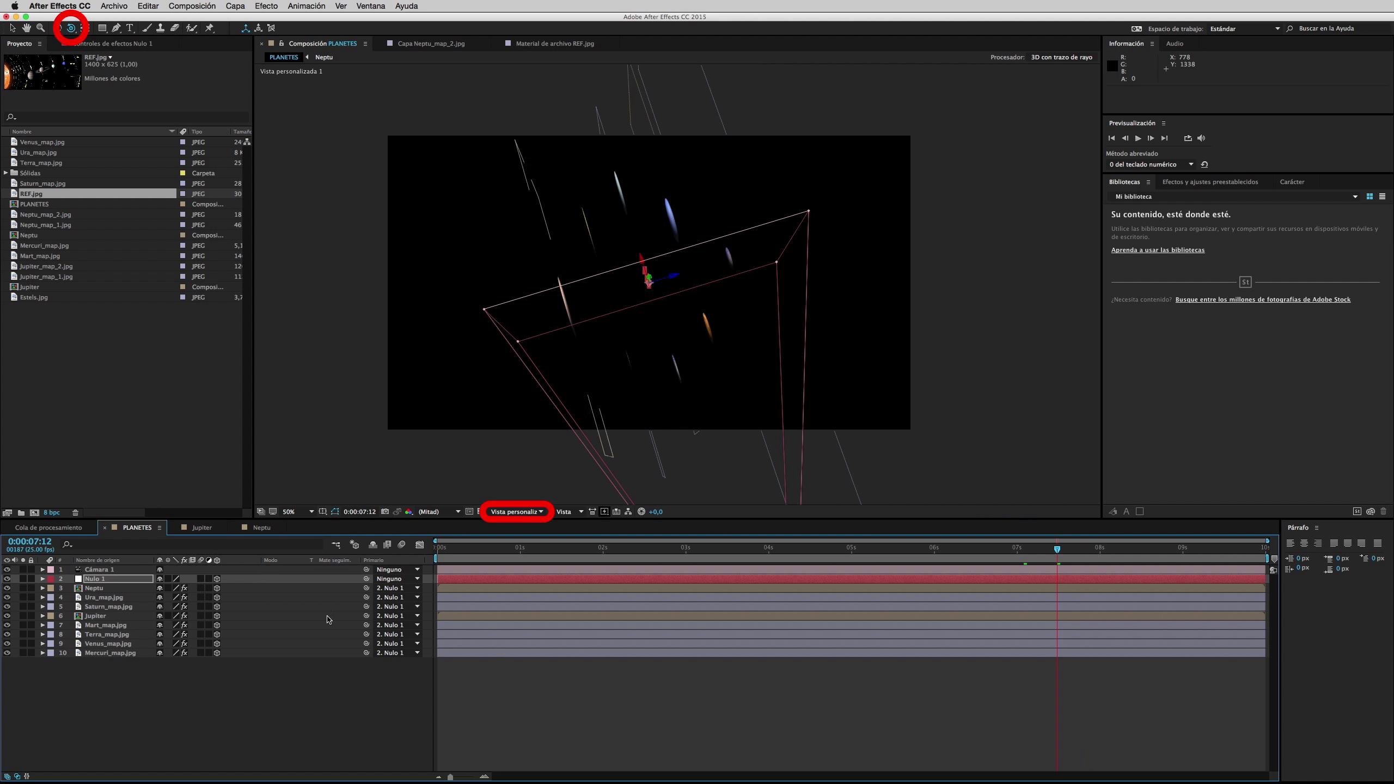
- Set layers Neptu through Mercuri_map.jpg to Auto-Orient: Orient Towards Camera
{"action": "left_click", "coordinate": [127, 588]}
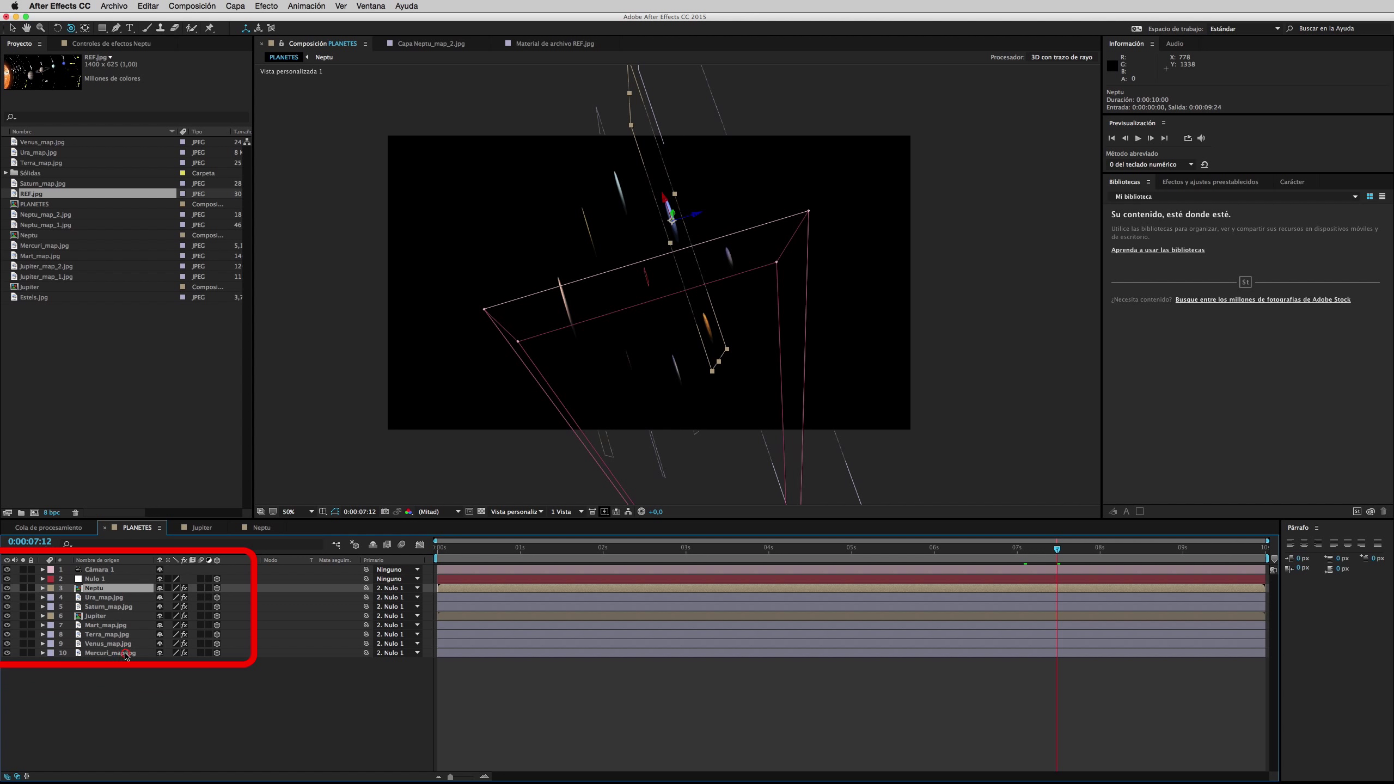
{"action": "left_click", "coordinate": [127, 654], "text": "shift"}
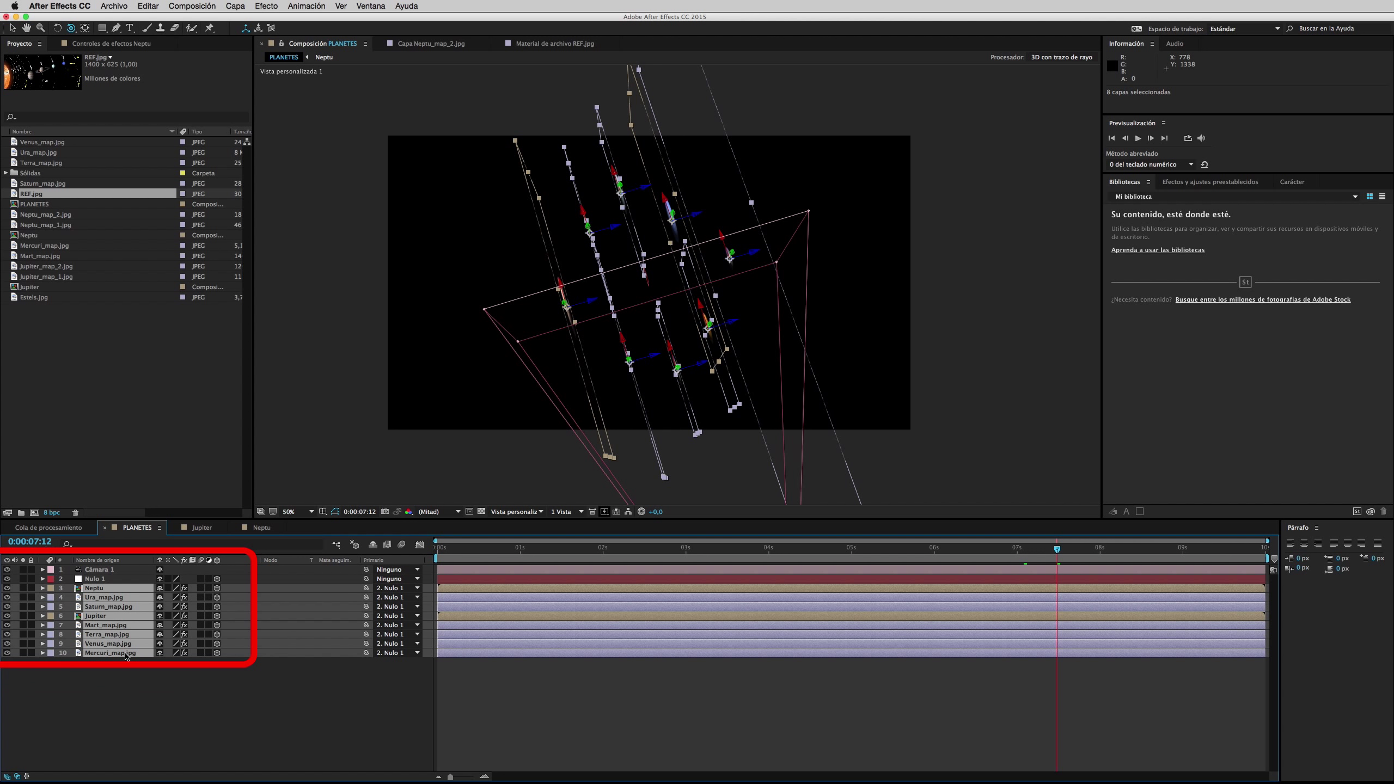
{"action": "left_click", "coordinate": [239, 7]}
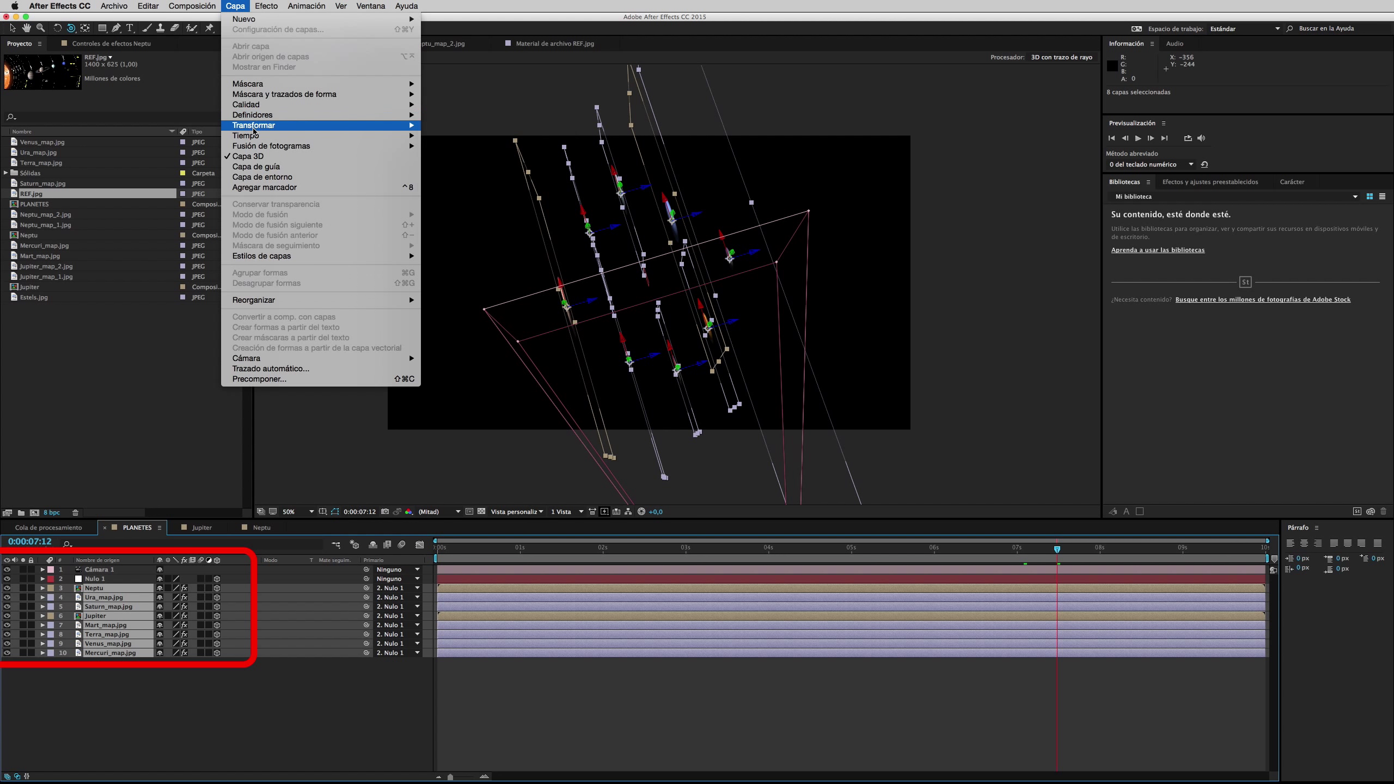
{"action": "mouse_move", "coordinate": [257, 130]}
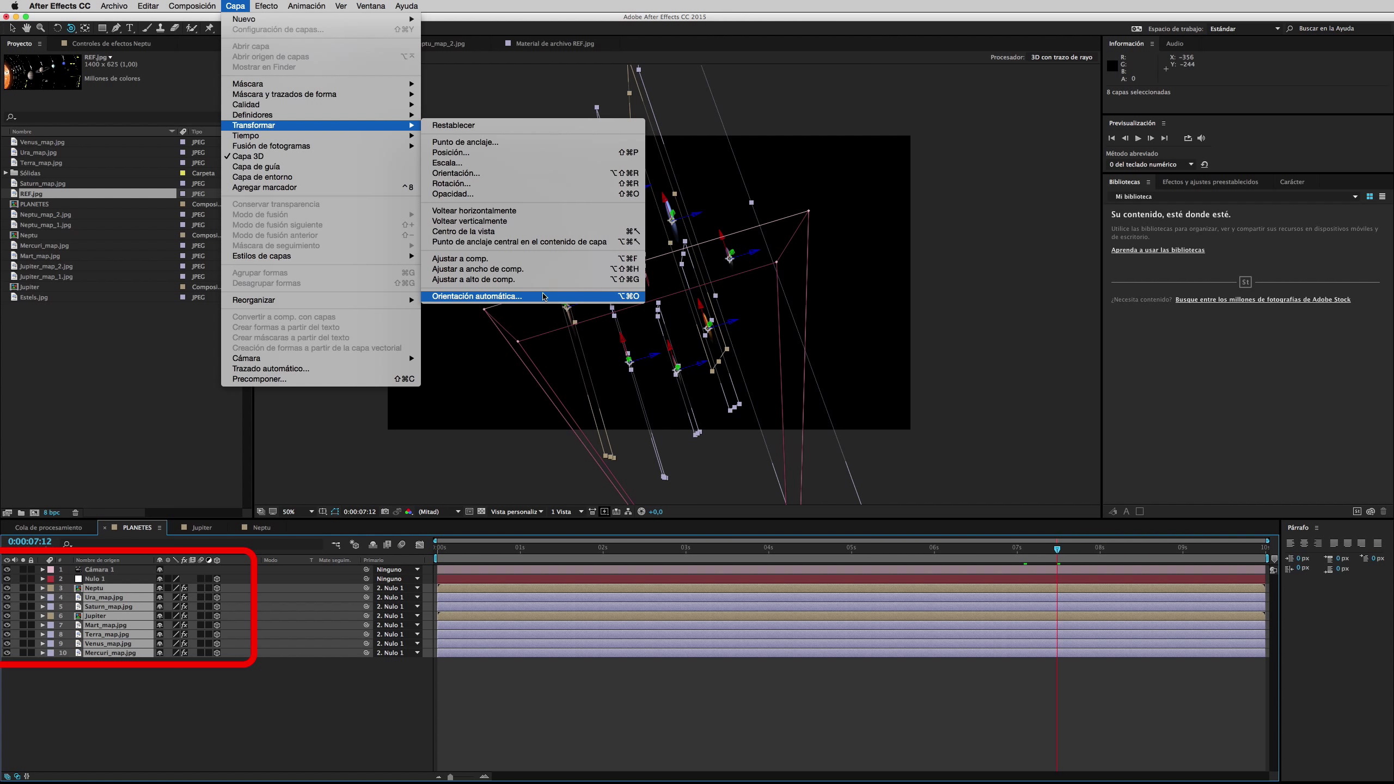
{"action": "left_click", "coordinate": [543, 297]}
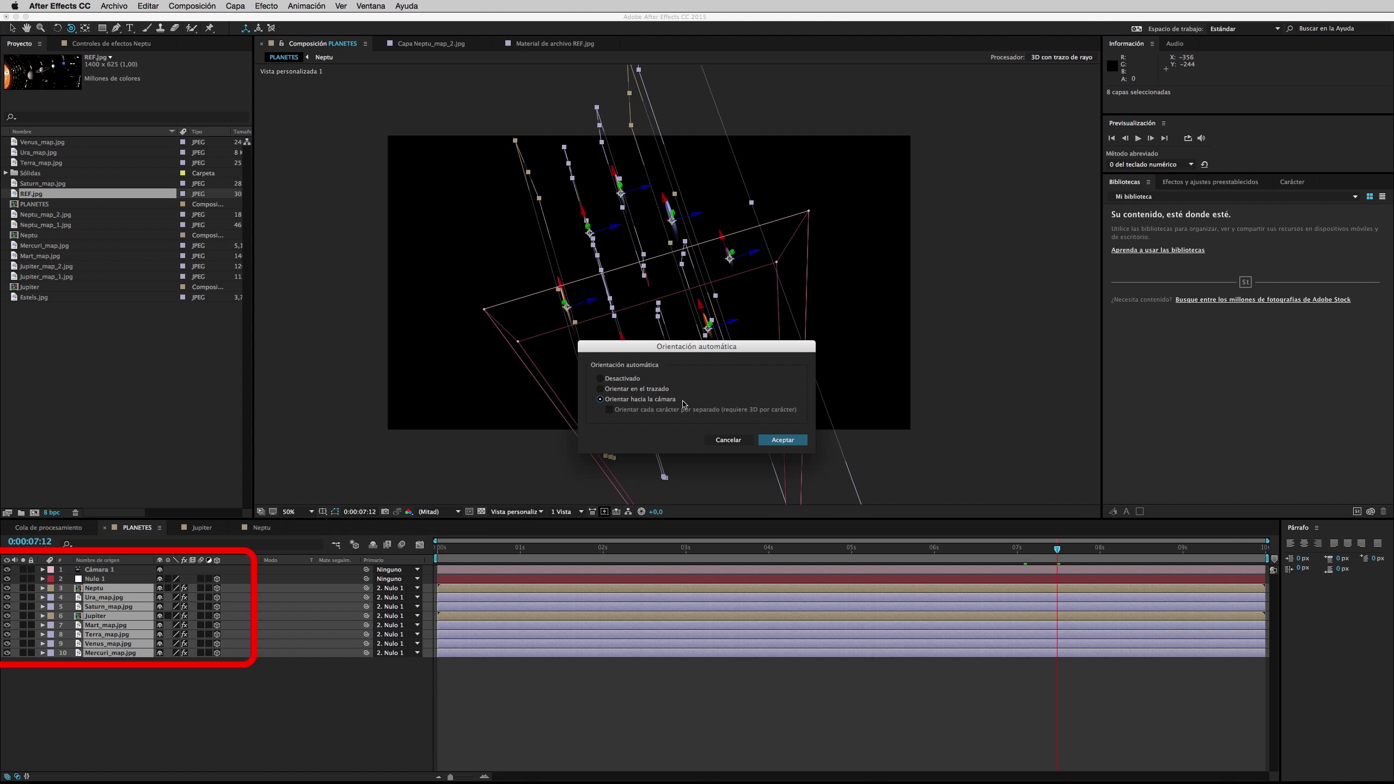
{"action": "left_click", "coordinate": [774, 441]}
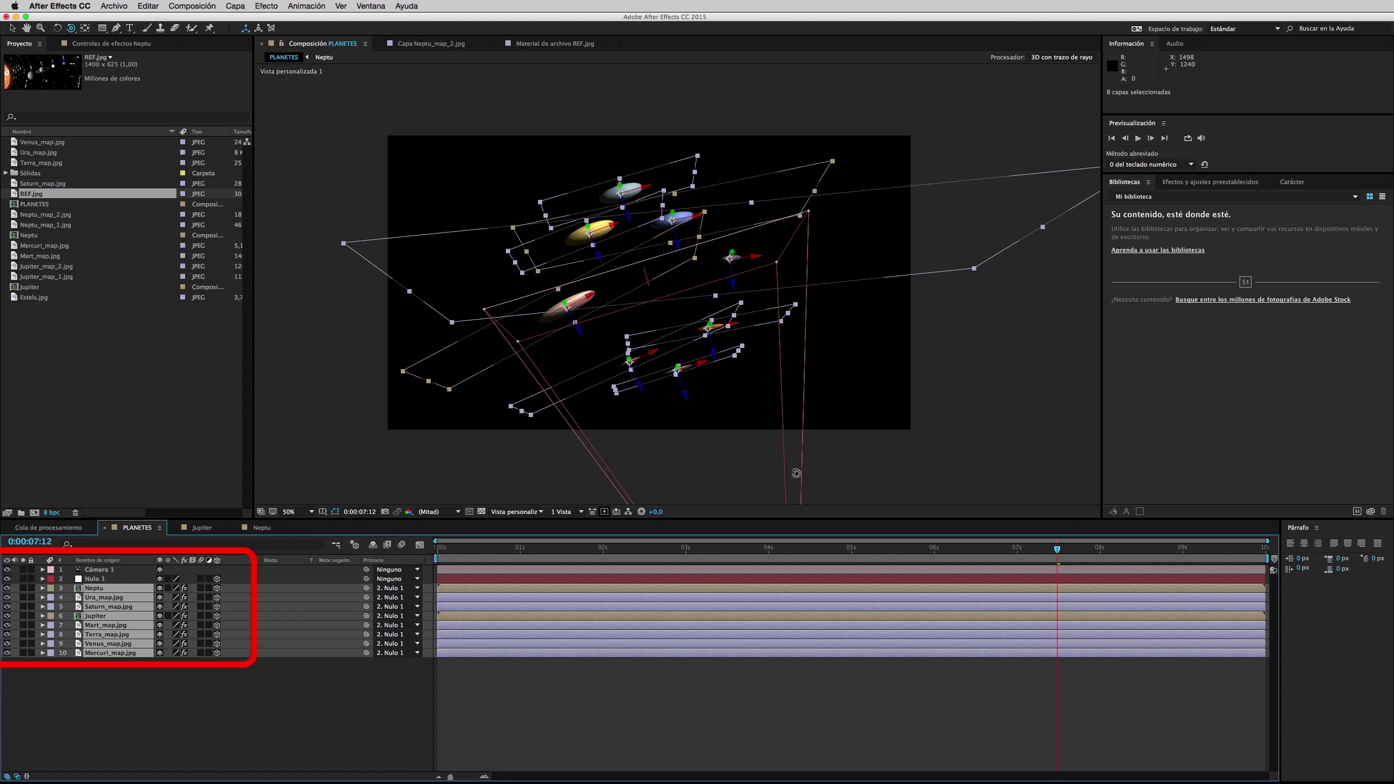
- Return to the Active Camera view and preview the planets orbiting past the lens
{"action": "mouse_move", "coordinate": [1059, 551]}
{"action": "left_mouse_down"}
{"action": "mouse_move", "coordinate": [509, 512]}
{"action": "mouse_move", "coordinate": [903, 529]}
{"action": "left_mouse_up"}
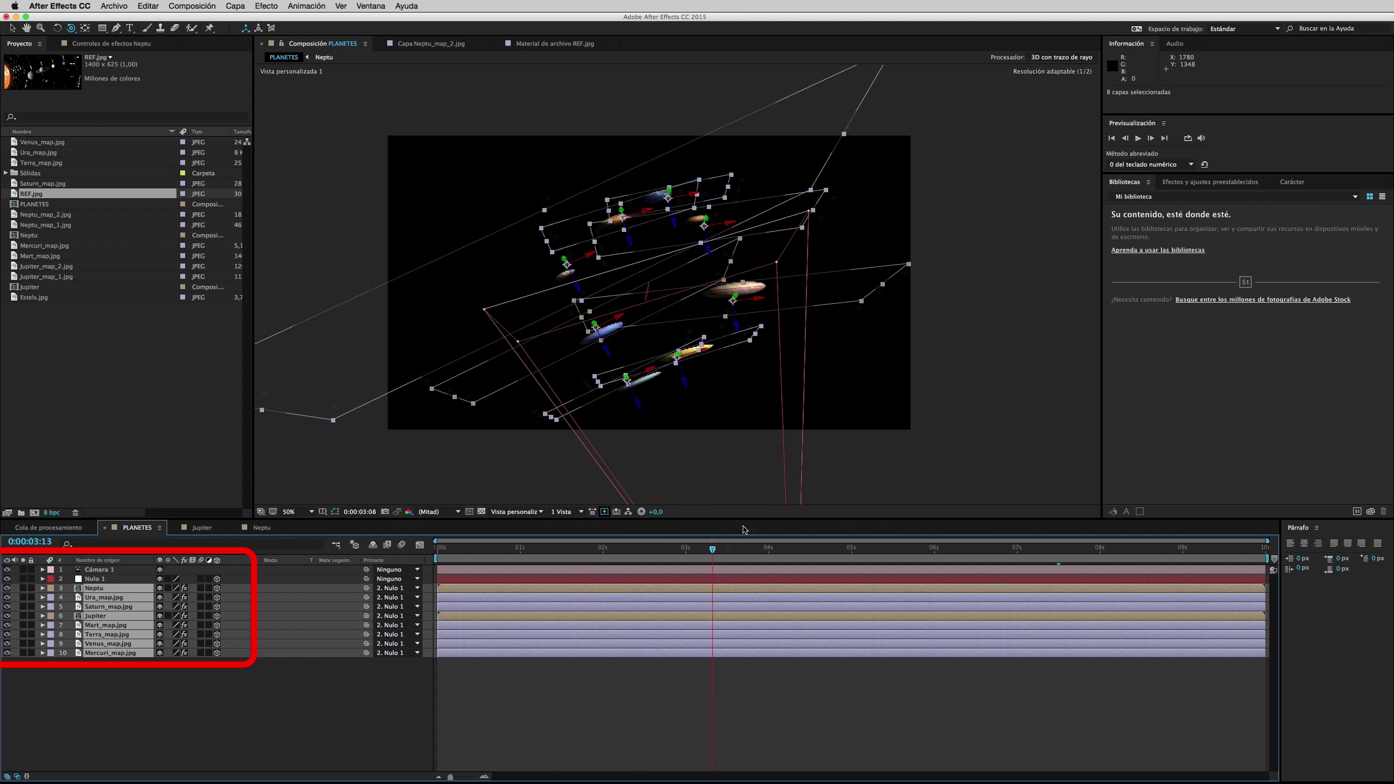
{"action": "left_click", "coordinate": [516, 511]}
{"action": "left_click", "coordinate": [494, 521]}
{"action": "left_click", "coordinate": [455, 546]}
{"action": "mouse_move", "coordinate": [470, 545]}
{"action": "left_mouse_down"}
{"action": "mouse_move", "coordinate": [1171, 609]}
{"action": "mouse_move", "coordinate": [608, 545]}
{"action": "mouse_move", "coordinate": [436, 546]}
{"action": "left_mouse_up"}
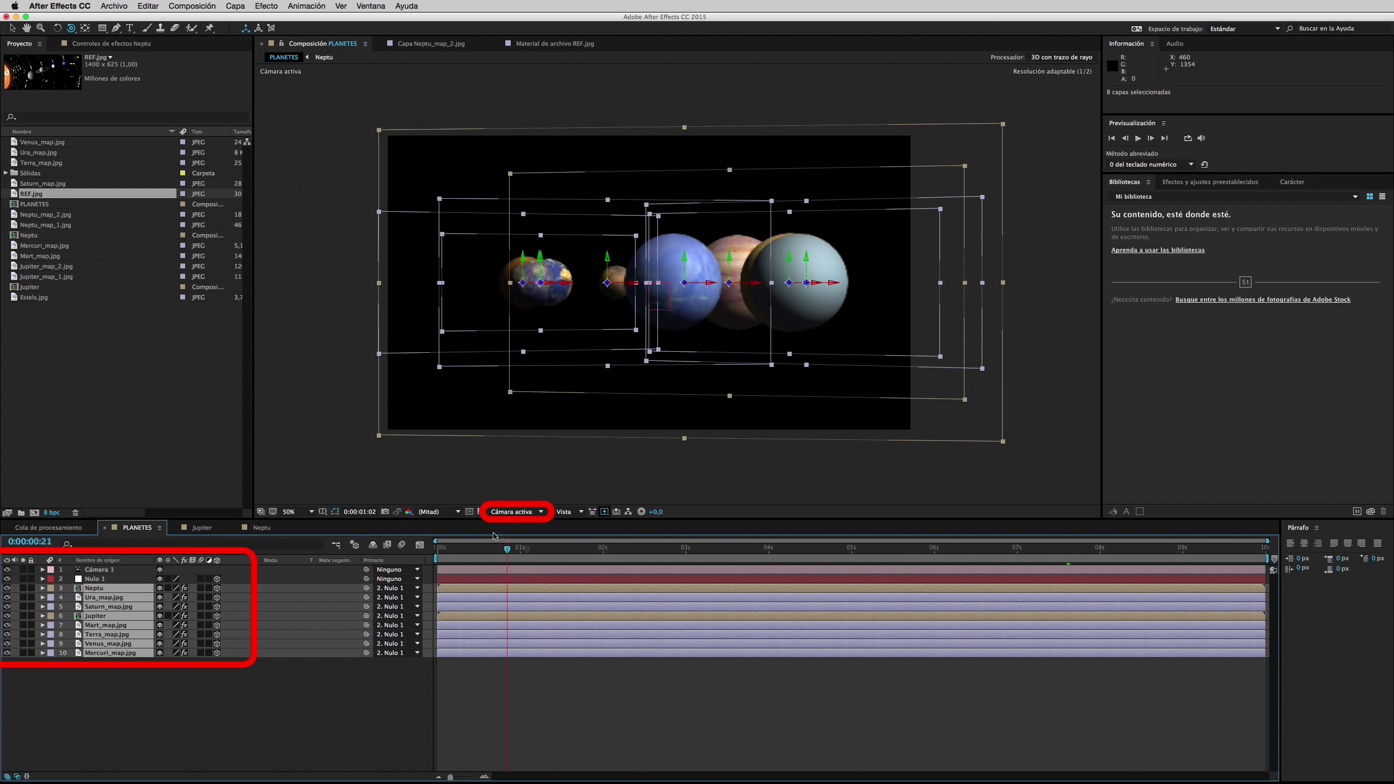
{"action": "left_click", "coordinate": [273, 684]}
{"action": "left_click", "coordinate": [1138, 139]}
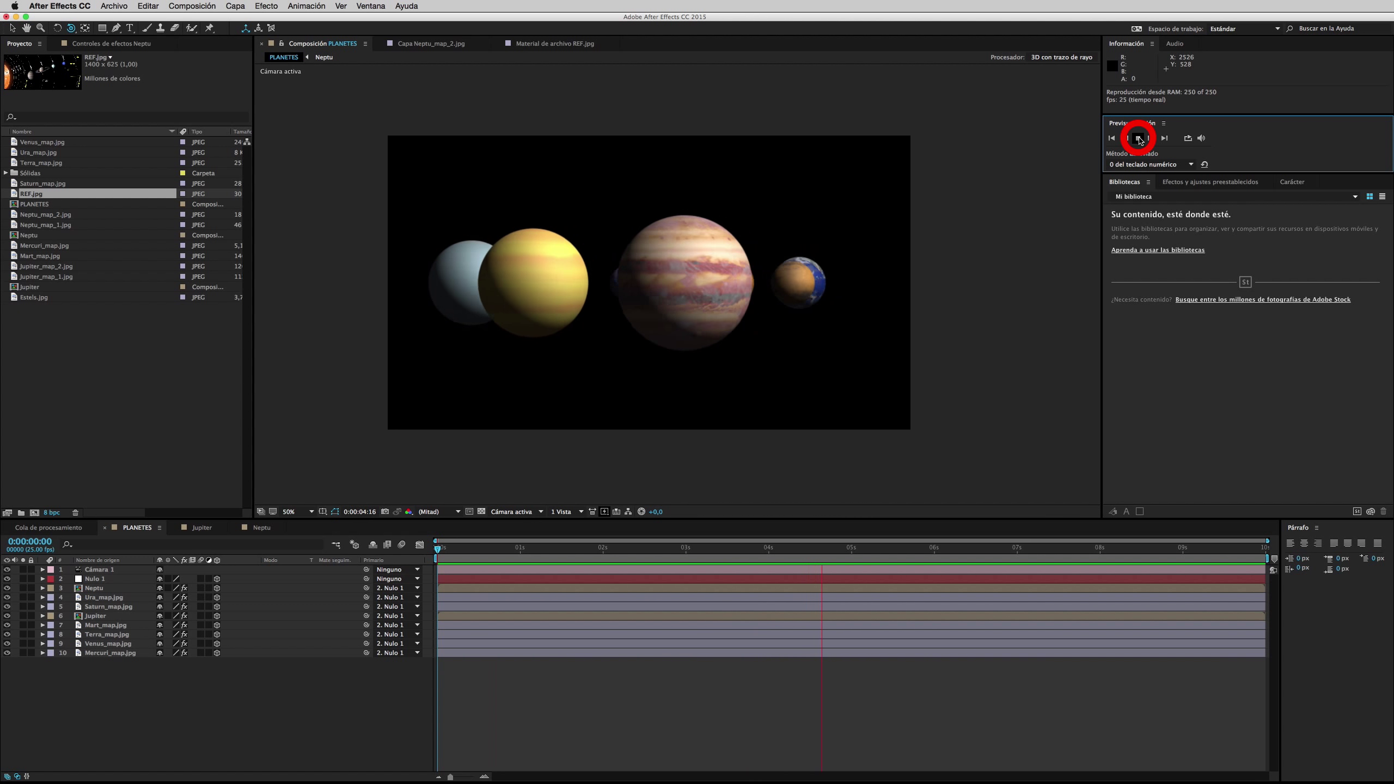
- Stop the preview and add Estels.jpg to the composition below the planet layers
{"action": "left_click", "coordinate": [1138, 139]}
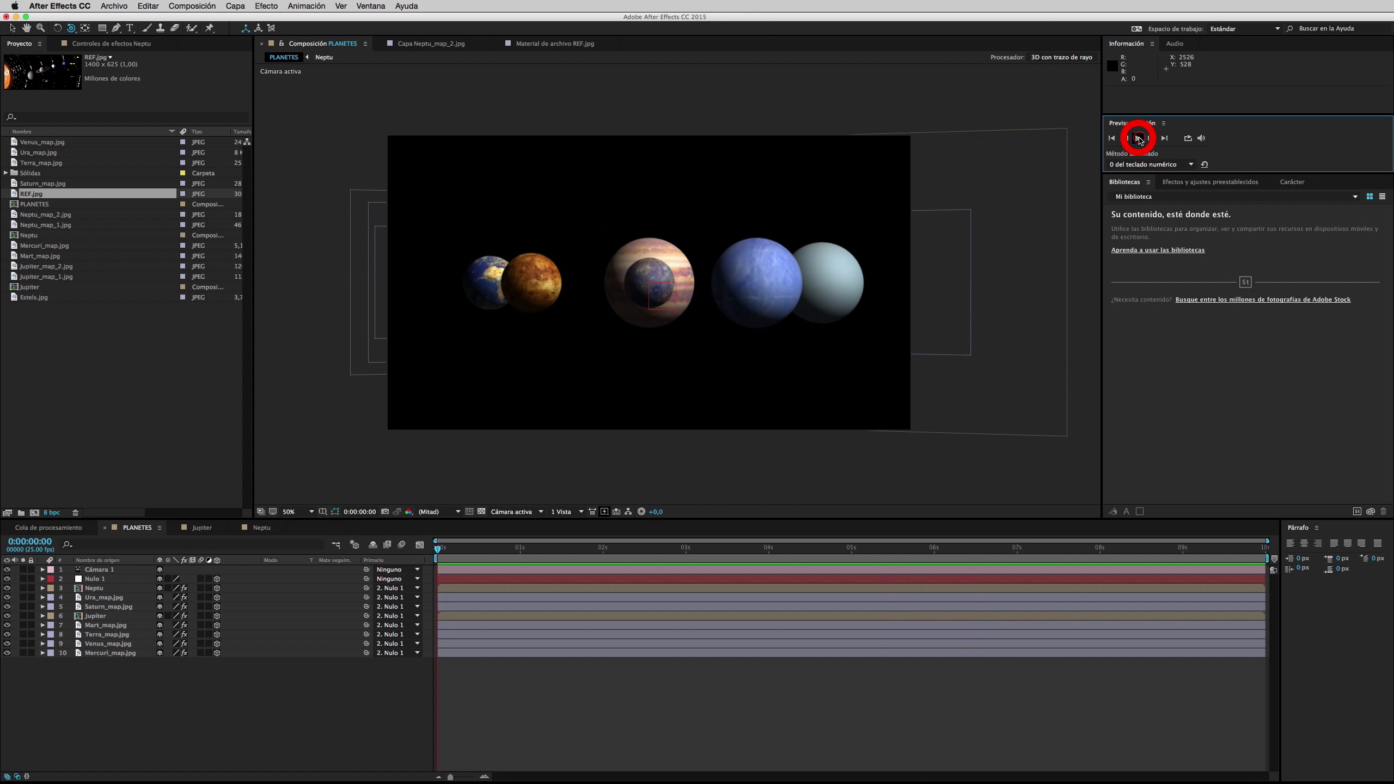
{"action": "left_click", "coordinate": [14, 298]}
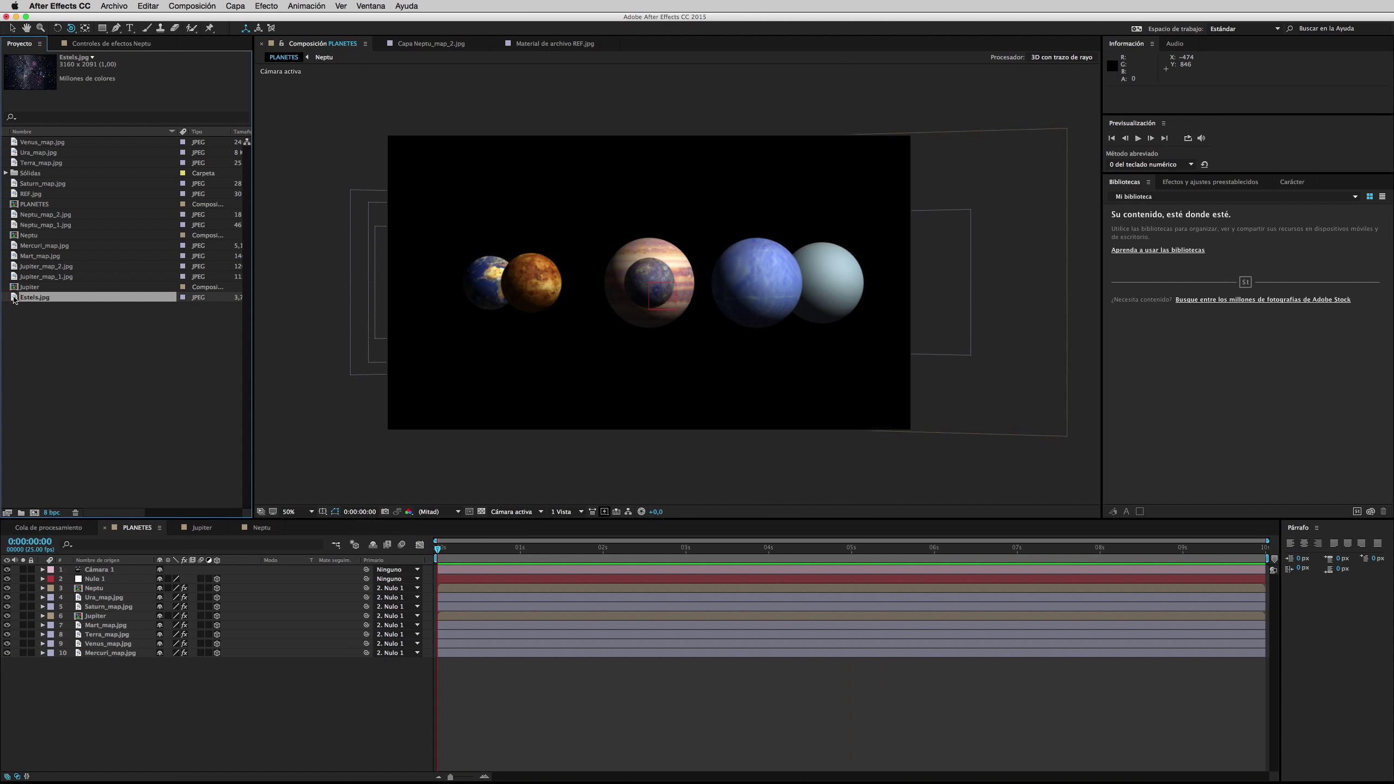
{"action": "left_click_drag", "start_coordinate": [69, 436], "coordinate": [85, 662]}
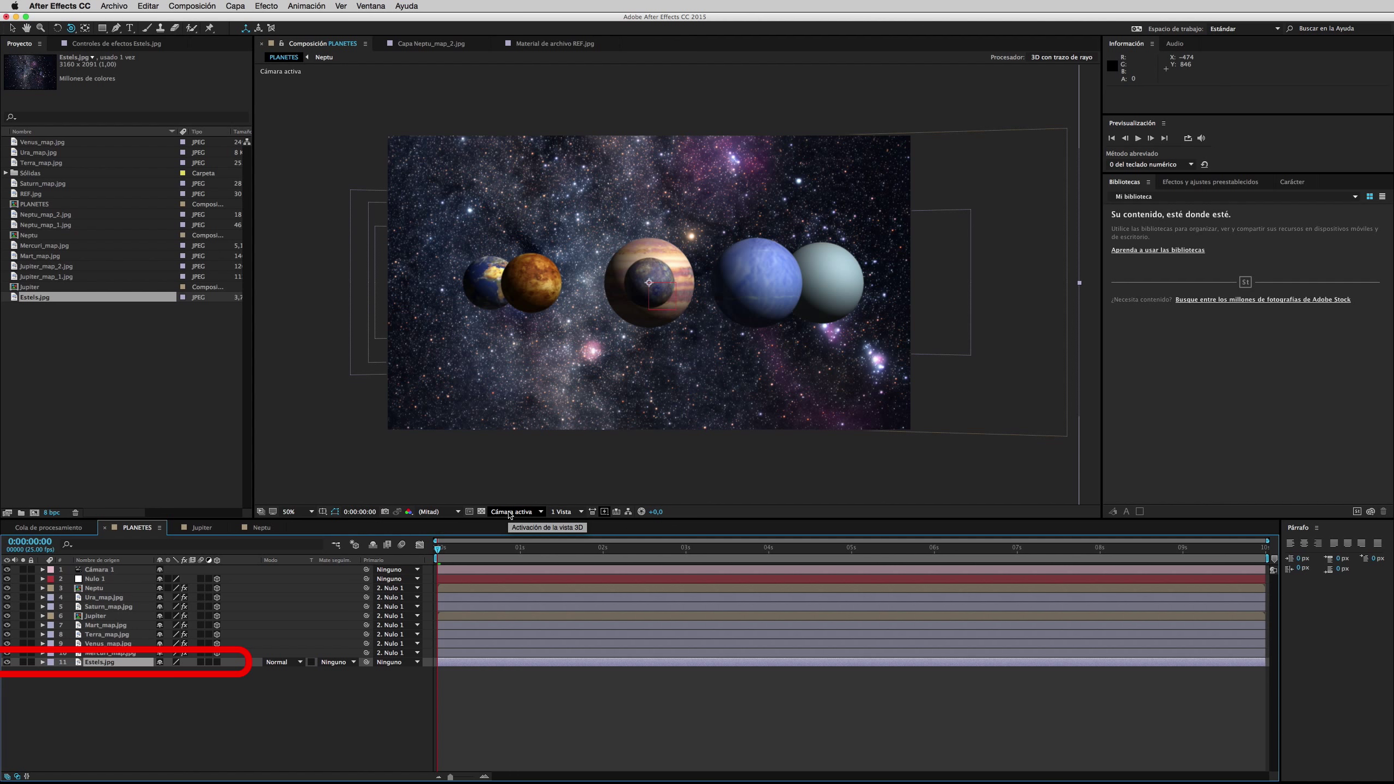
- Orbit Custom View 1 to inspect the layout, then return to Active Camera and scrub
{"action": "left_click", "coordinate": [510, 515]}
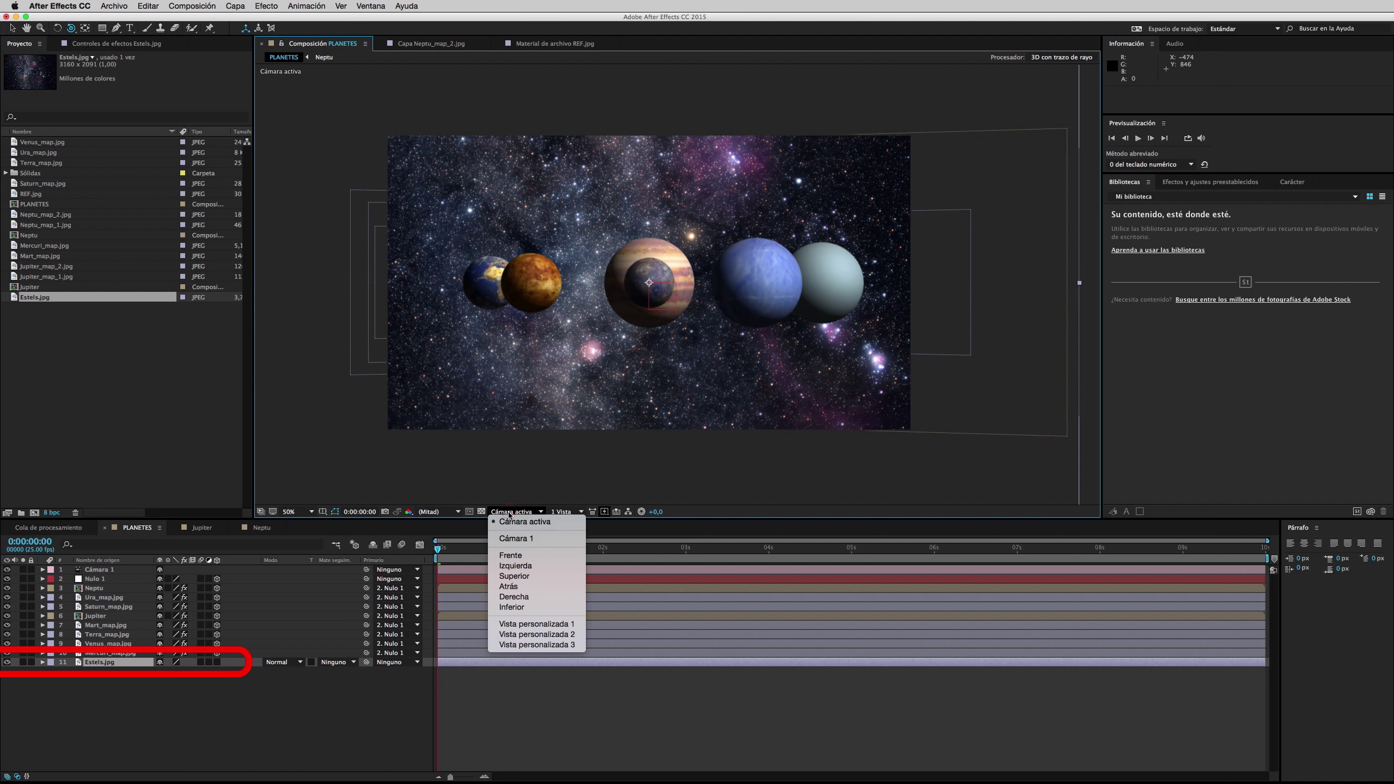
{"action": "left_click", "coordinate": [516, 624]}
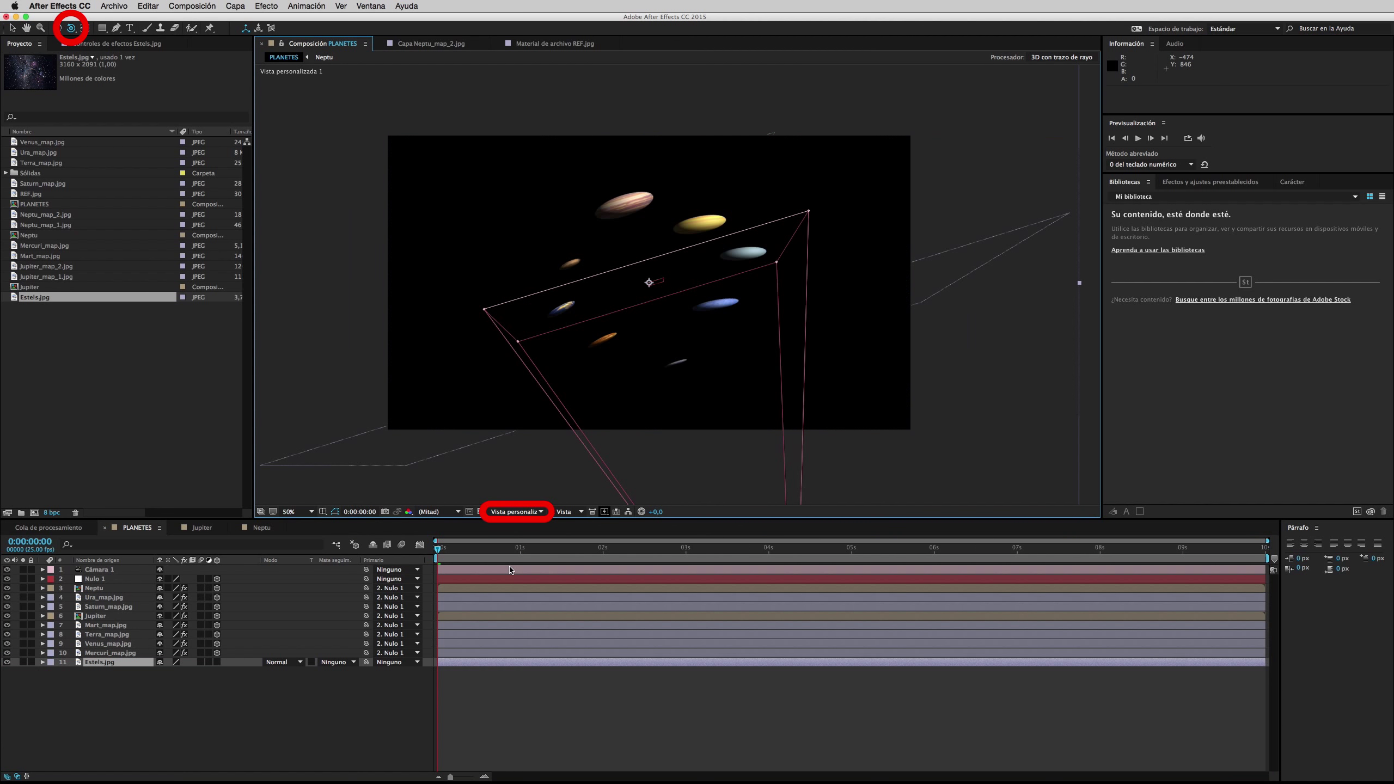
{"action": "mouse_move", "coordinate": [588, 385]}
{"action": "left_mouse_down"}
{"action": "mouse_move", "coordinate": [594, 406]}
{"action": "mouse_move", "coordinate": [581, 398]}
{"action": "mouse_move", "coordinate": [597, 370]}
{"action": "mouse_move", "coordinate": [562, 477]}
{"action": "left_mouse_up"}
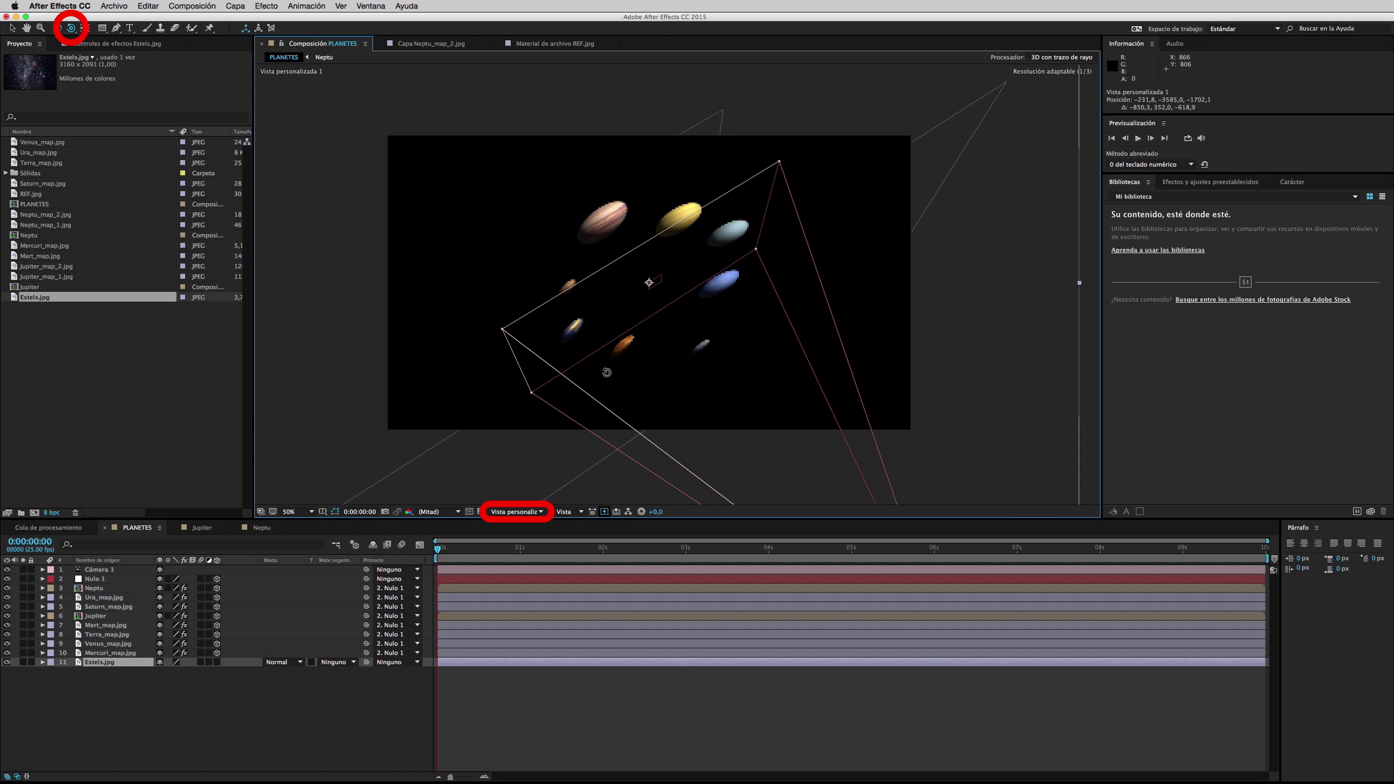
{"action": "left_click", "coordinate": [539, 512]}
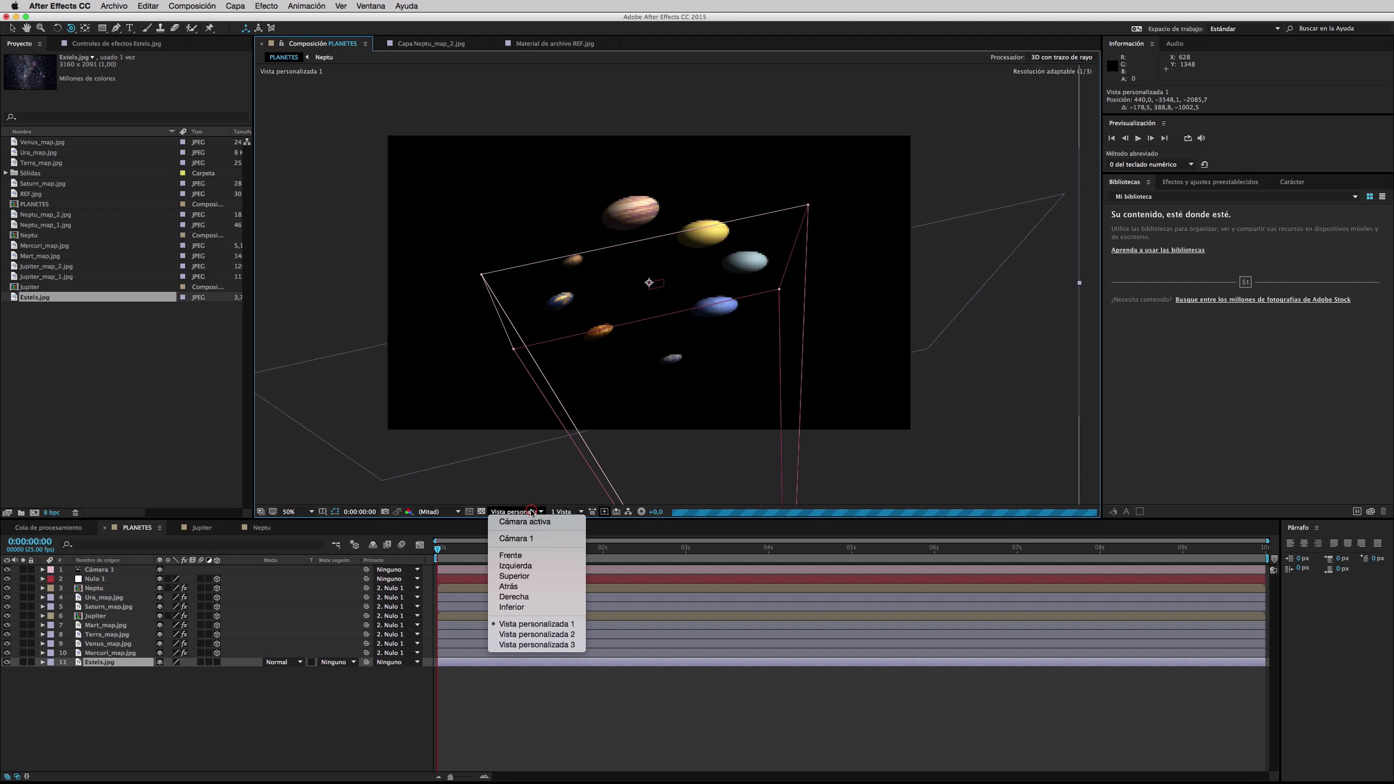
{"action": "left_click", "coordinate": [535, 526]}
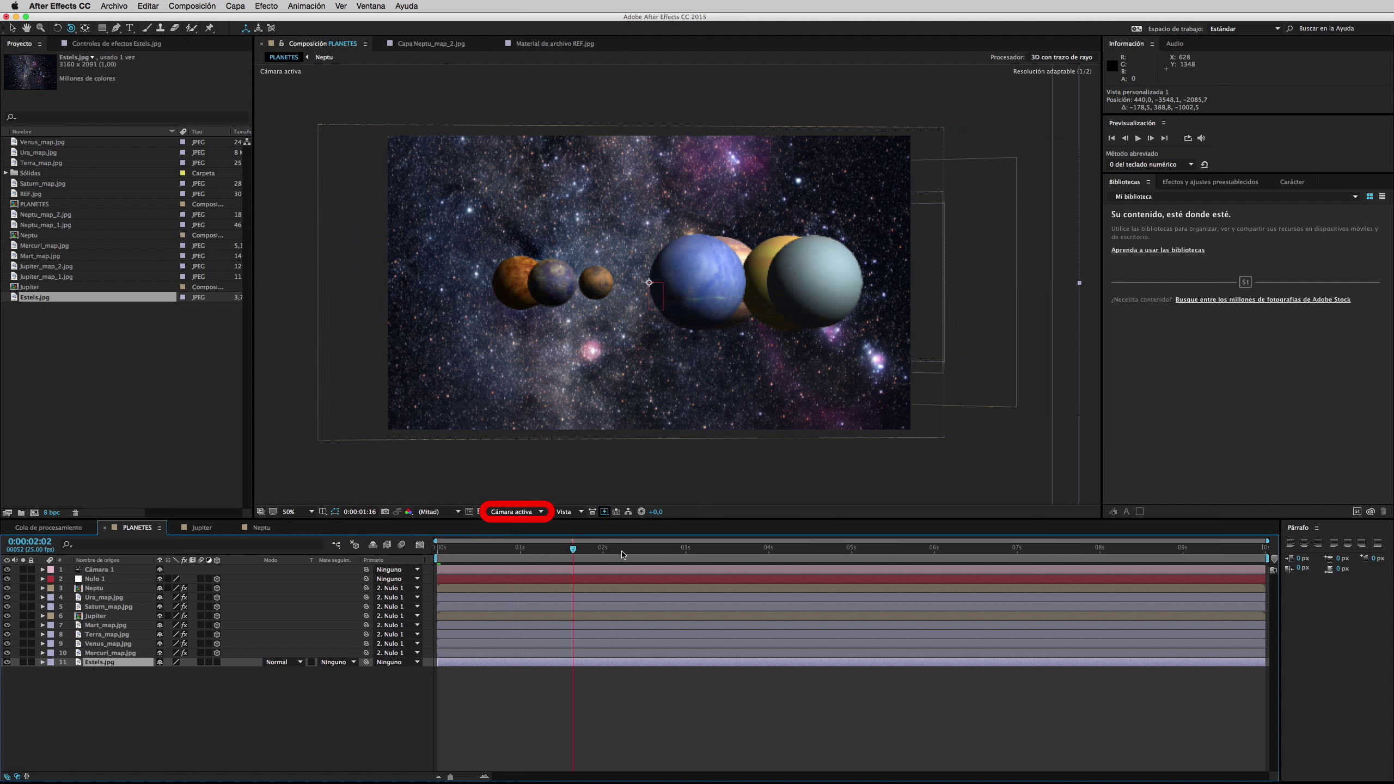
{"action": "mouse_move", "coordinate": [444, 550]}
{"action": "left_mouse_down"}
{"action": "mouse_move", "coordinate": [878, 549]}
{"action": "mouse_move", "coordinate": [1250, 582]}
{"action": "mouse_move", "coordinate": [375, 542]}
{"action": "left_mouse_up"}
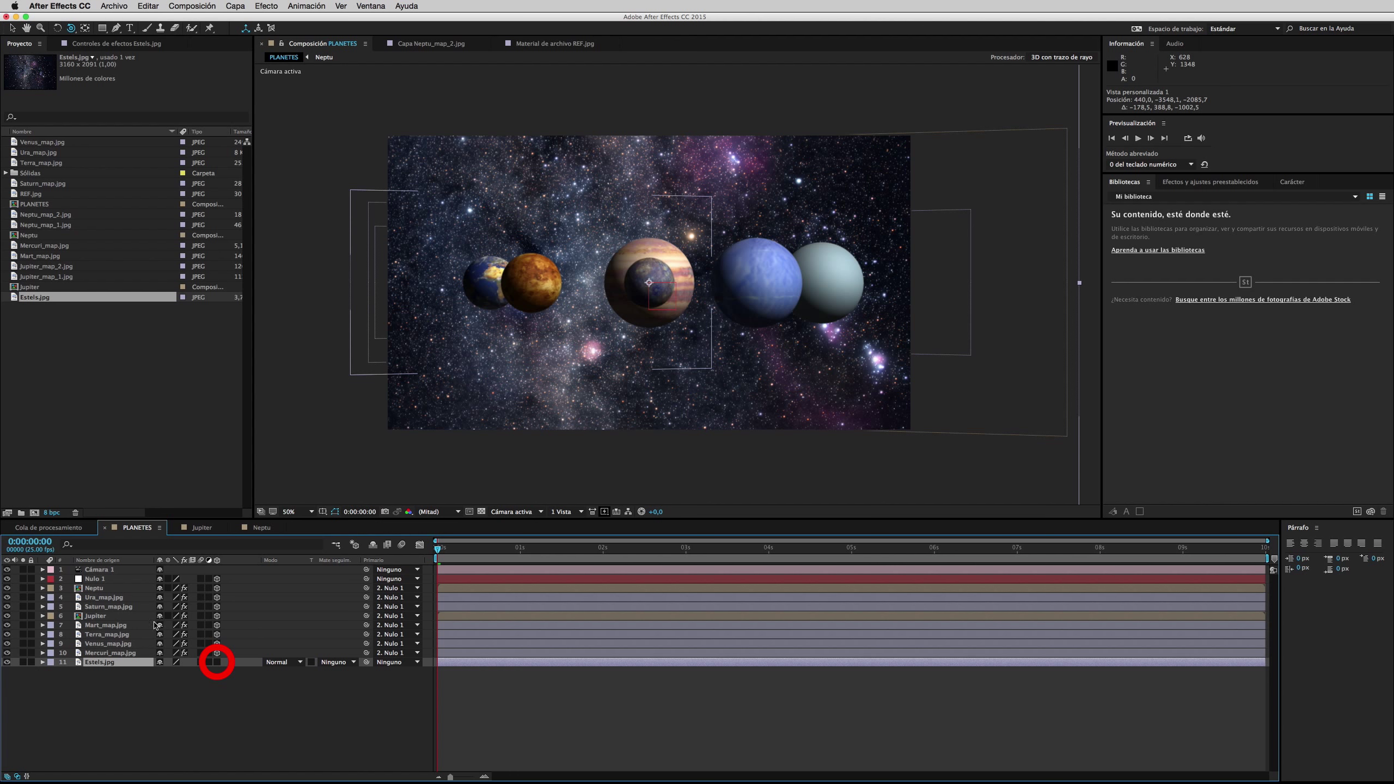
- Make Estels.jpg a 3D layer and inspect it in Custom View 1 before returning to Active Camera
{"action": "left_click", "coordinate": [217, 663]}
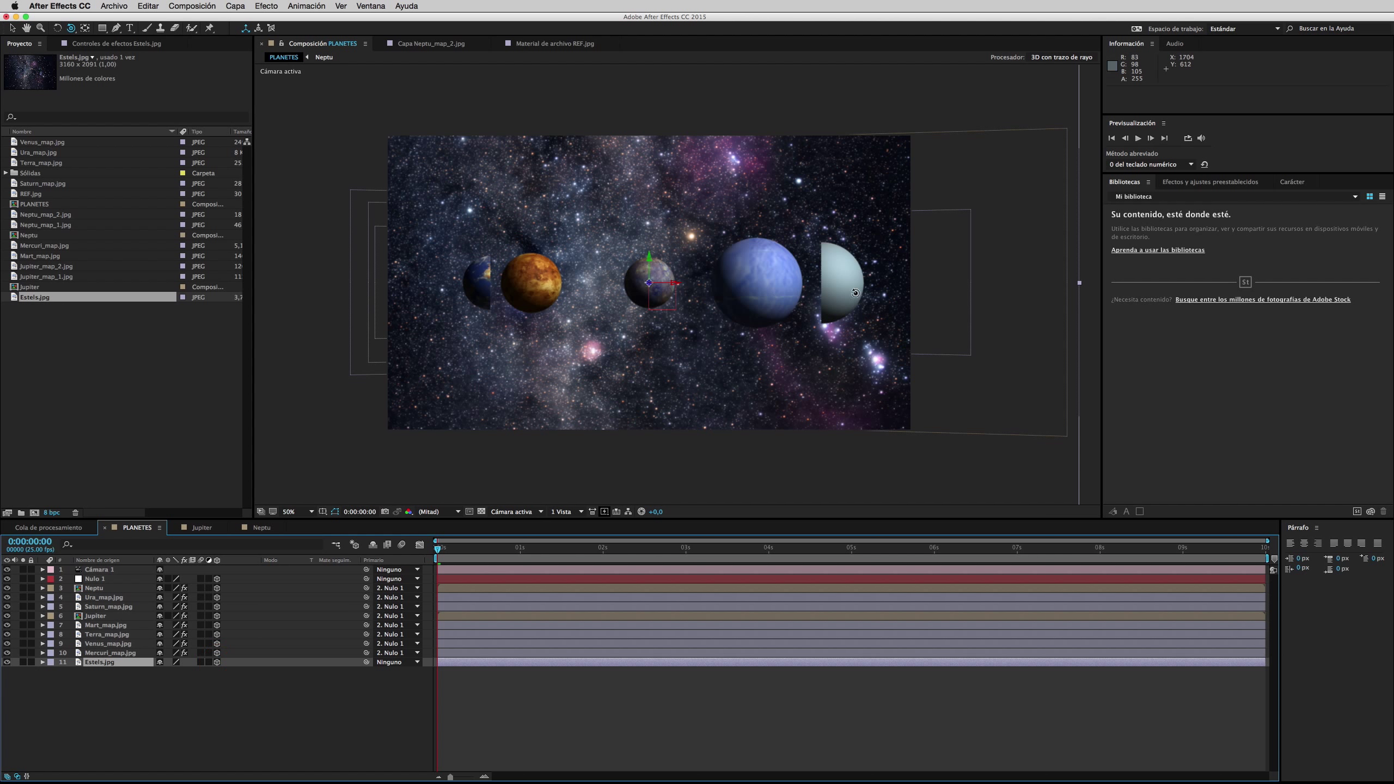
{"action": "left_click", "coordinate": [512, 513]}
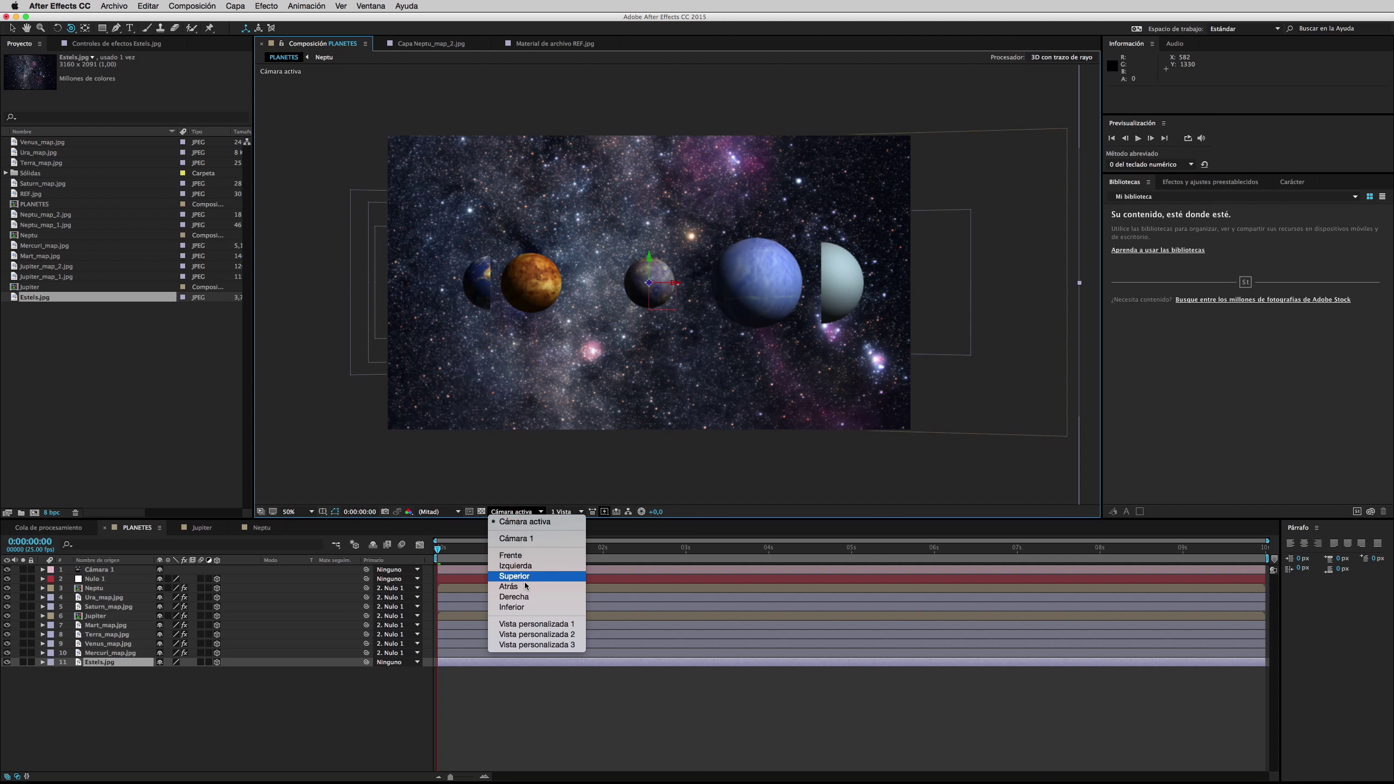
{"action": "left_click", "coordinate": [532, 624]}
{"action": "mouse_move", "coordinate": [604, 401]}
{"action": "left_mouse_down"}
{"action": "mouse_move", "coordinate": [622, 443]}
{"action": "mouse_move", "coordinate": [647, 436]}
{"action": "mouse_move", "coordinate": [575, 437]}
{"action": "left_mouse_up"}
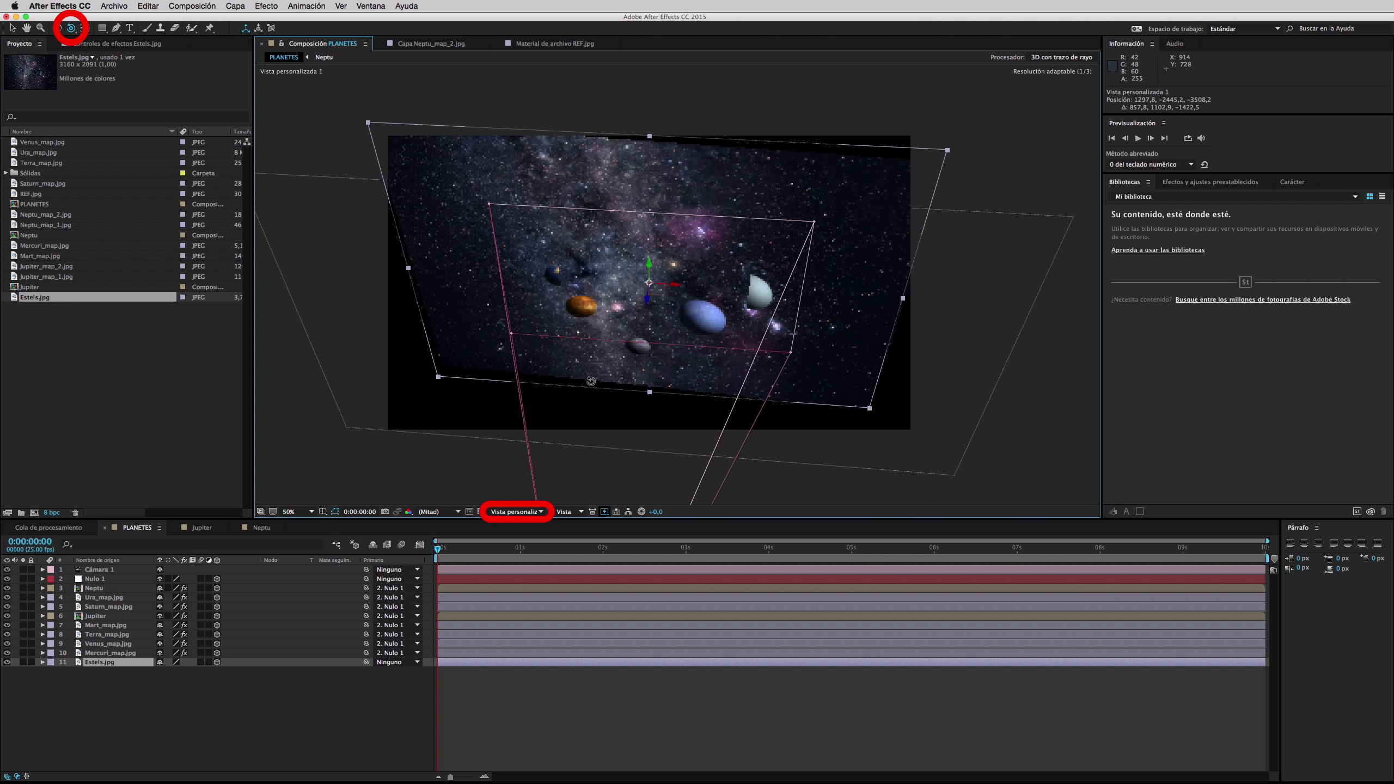
{"action": "left_click_drag", "start_coordinate": [574, 438], "coordinate": [528, 477]}
{"action": "left_click", "coordinate": [513, 512]}
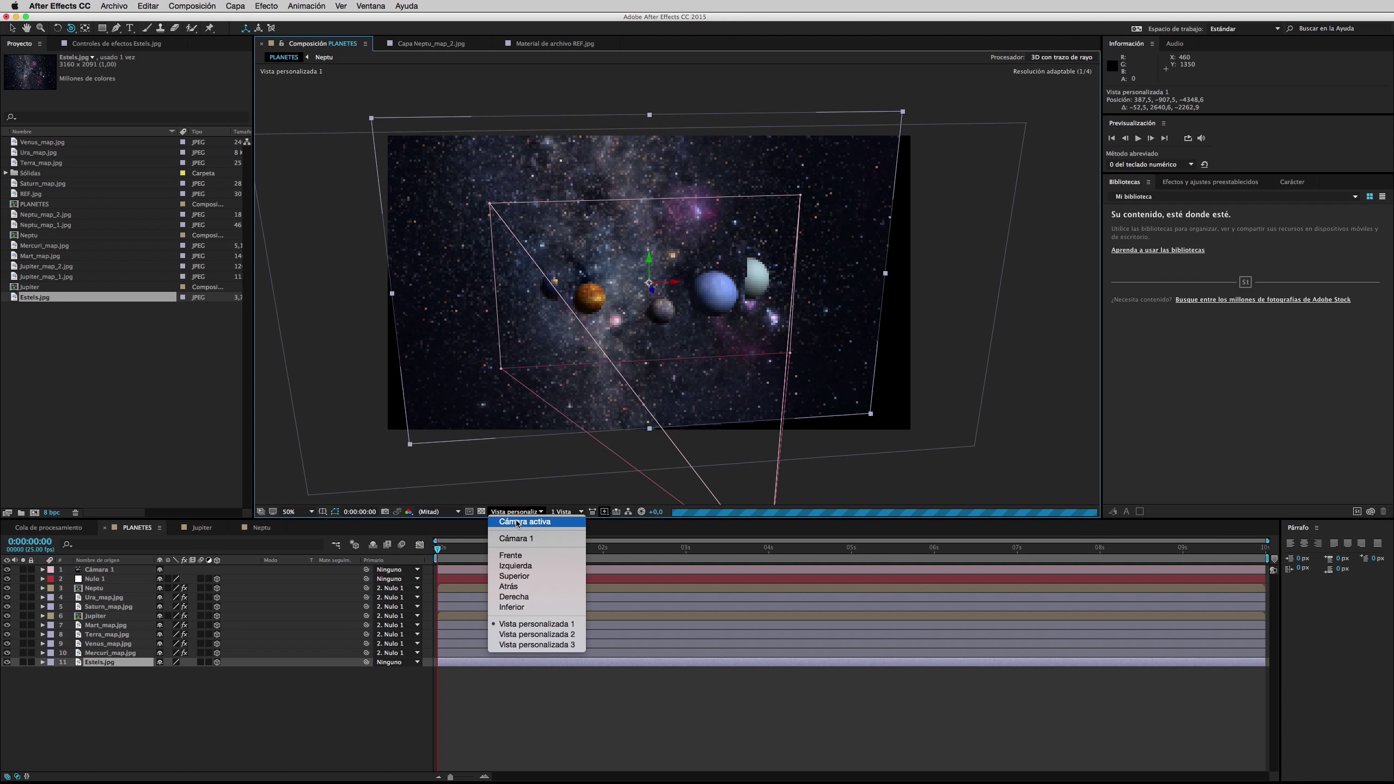
{"action": "left_click", "coordinate": [517, 523]}
{"action": "key", "text": "comma"}
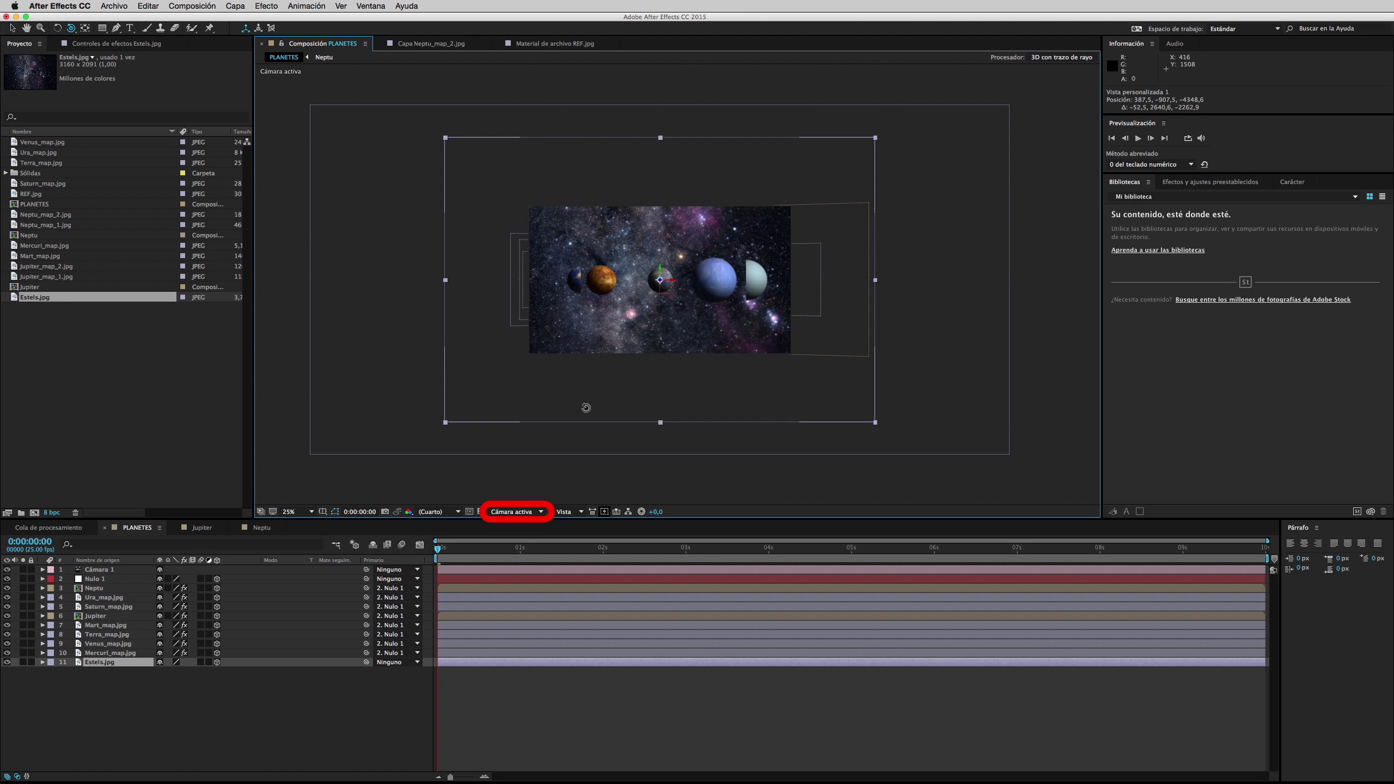
{"action": "left_click", "coordinate": [10, 28]}
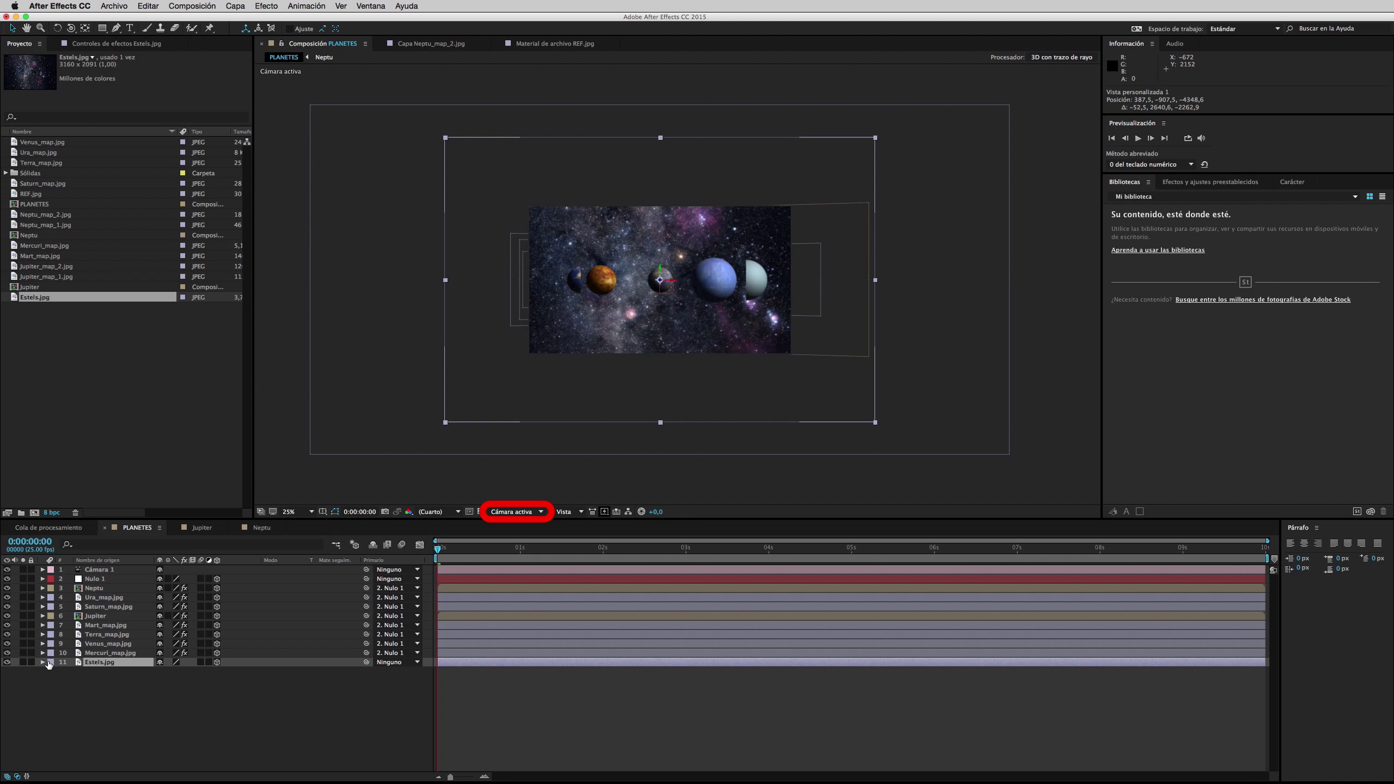
- Push Estels.jpg's Position Z back to 1663 and check its depth in Custom View 1
{"action": "left_click", "coordinate": [43, 662]}
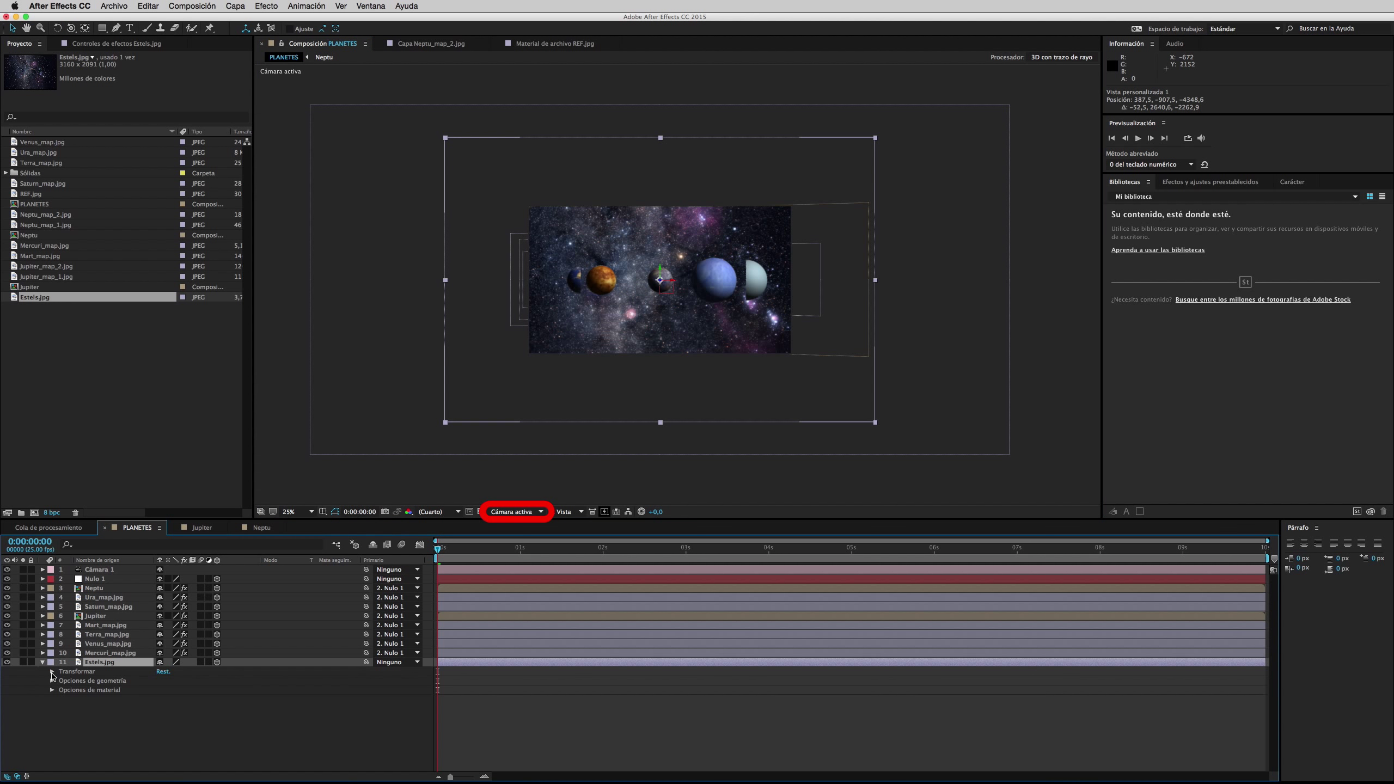
{"action": "left_click", "coordinate": [53, 673]}
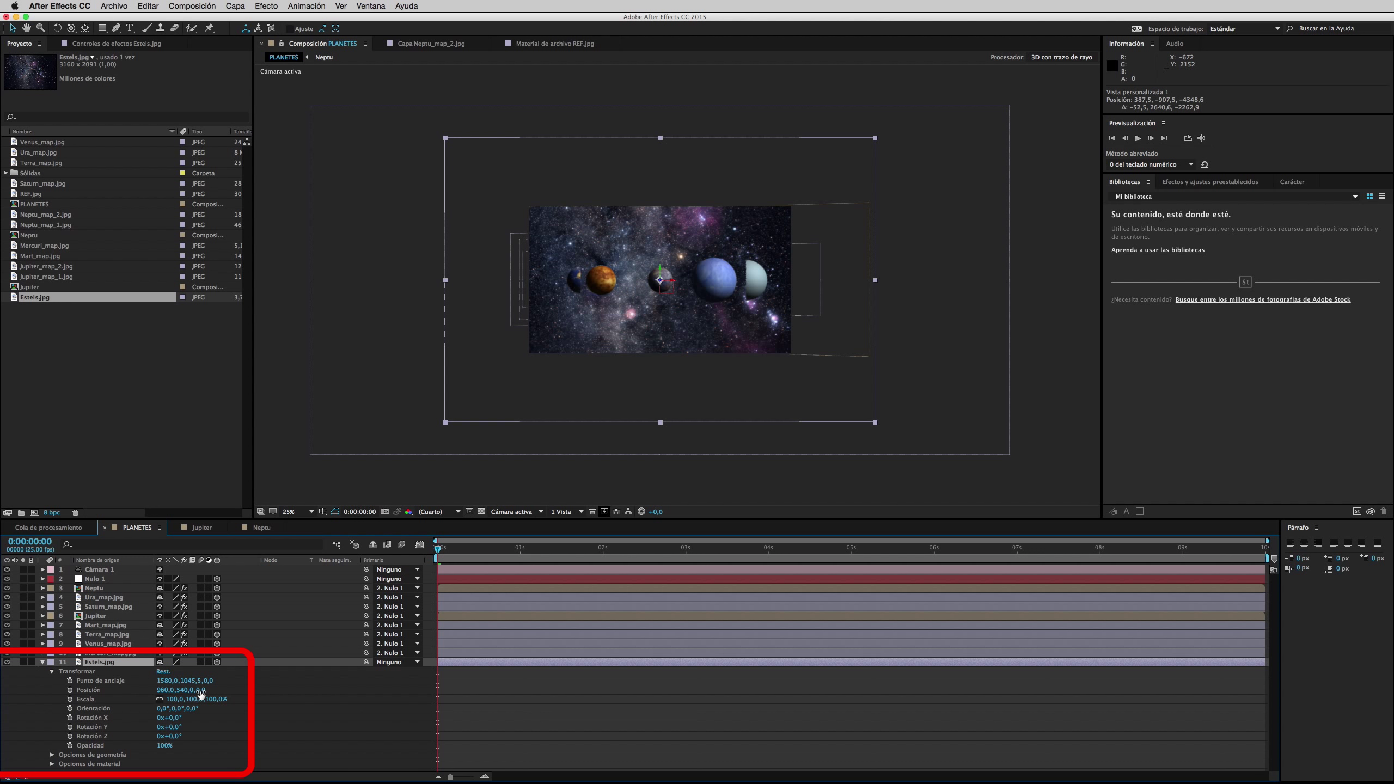
{"action": "left_click_drag", "start_coordinate": [208, 690], "coordinate": [1129, 717]}
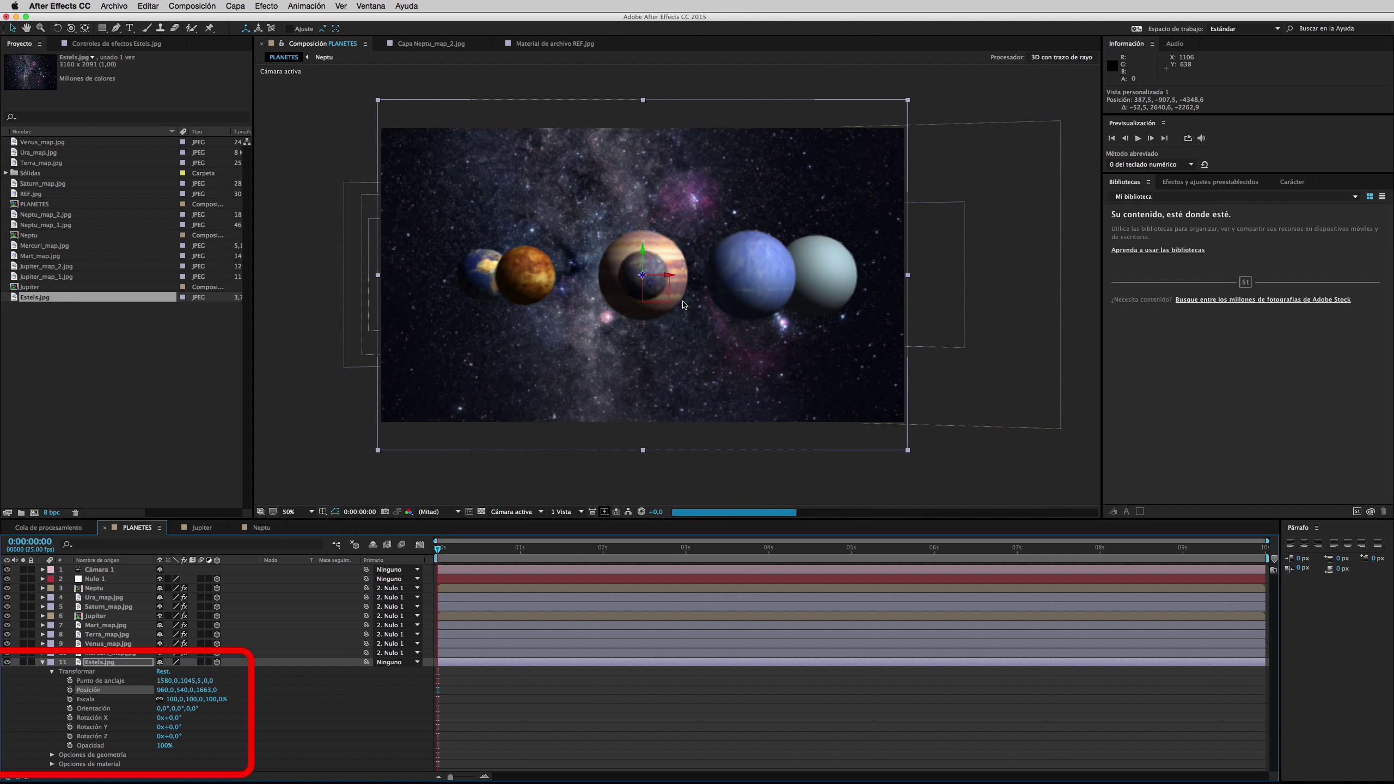
{"action": "left_click", "coordinate": [516, 512]}
{"action": "key", "text": "Escape"}
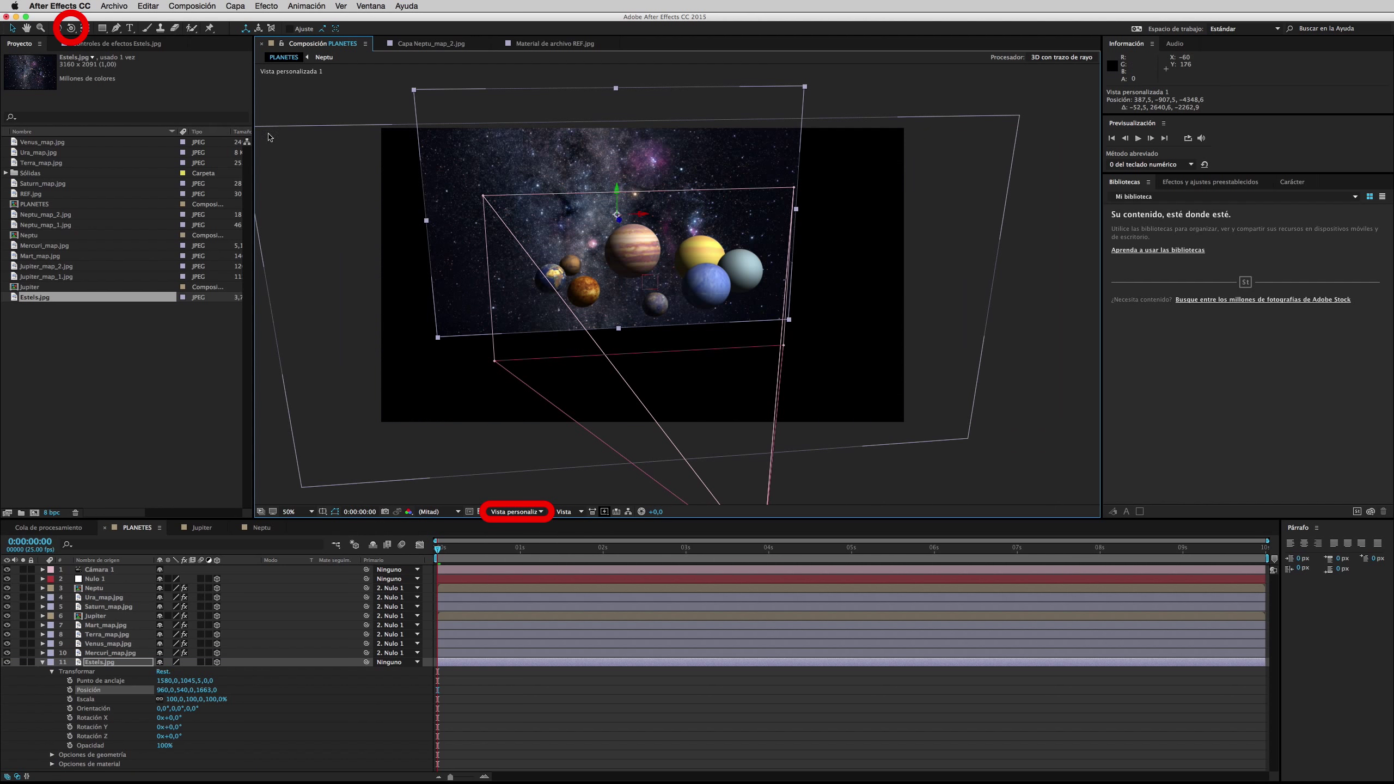
{"action": "mouse_move", "coordinate": [585, 404]}
{"action": "left_mouse_down"}
{"action": "mouse_move", "coordinate": [586, 325]}
{"action": "mouse_move", "coordinate": [460, 307]}
{"action": "mouse_move", "coordinate": [570, 299]}
{"action": "left_mouse_up"}
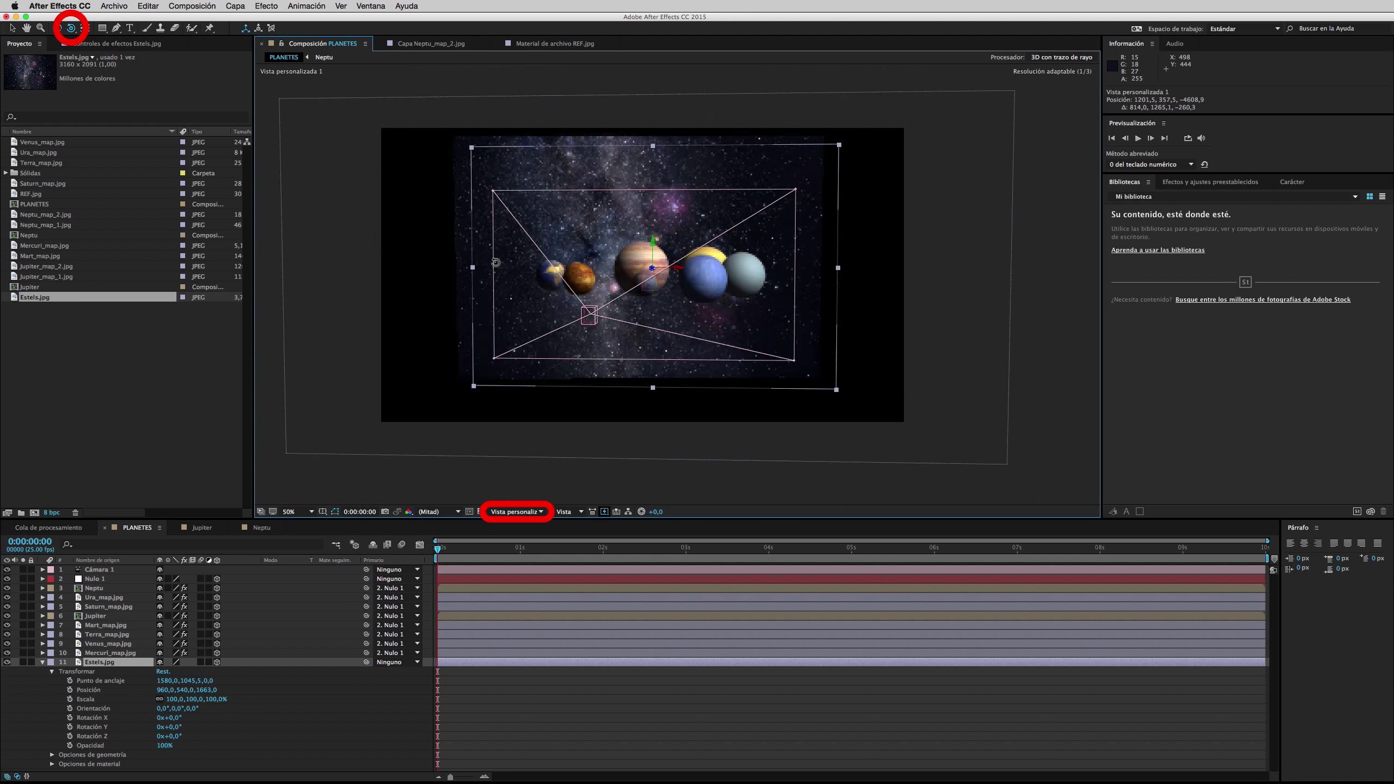
{"action": "left_click_drag", "start_coordinate": [570, 299], "coordinate": [516, 513]}
{"action": "left_click", "coordinate": [516, 512]}
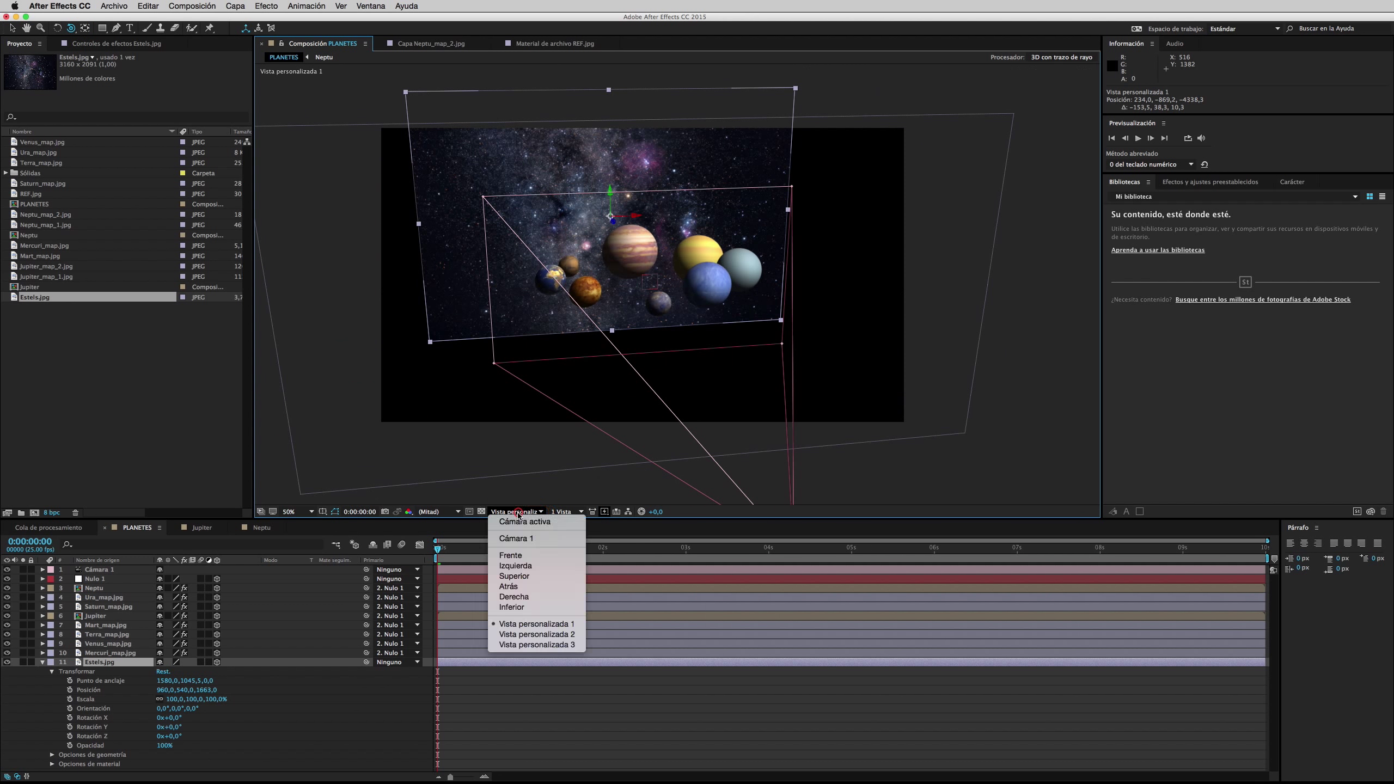
{"action": "left_click", "coordinate": [522, 523]}
{"action": "left_click_drag", "start_coordinate": [439, 550], "coordinate": [262, 579]}
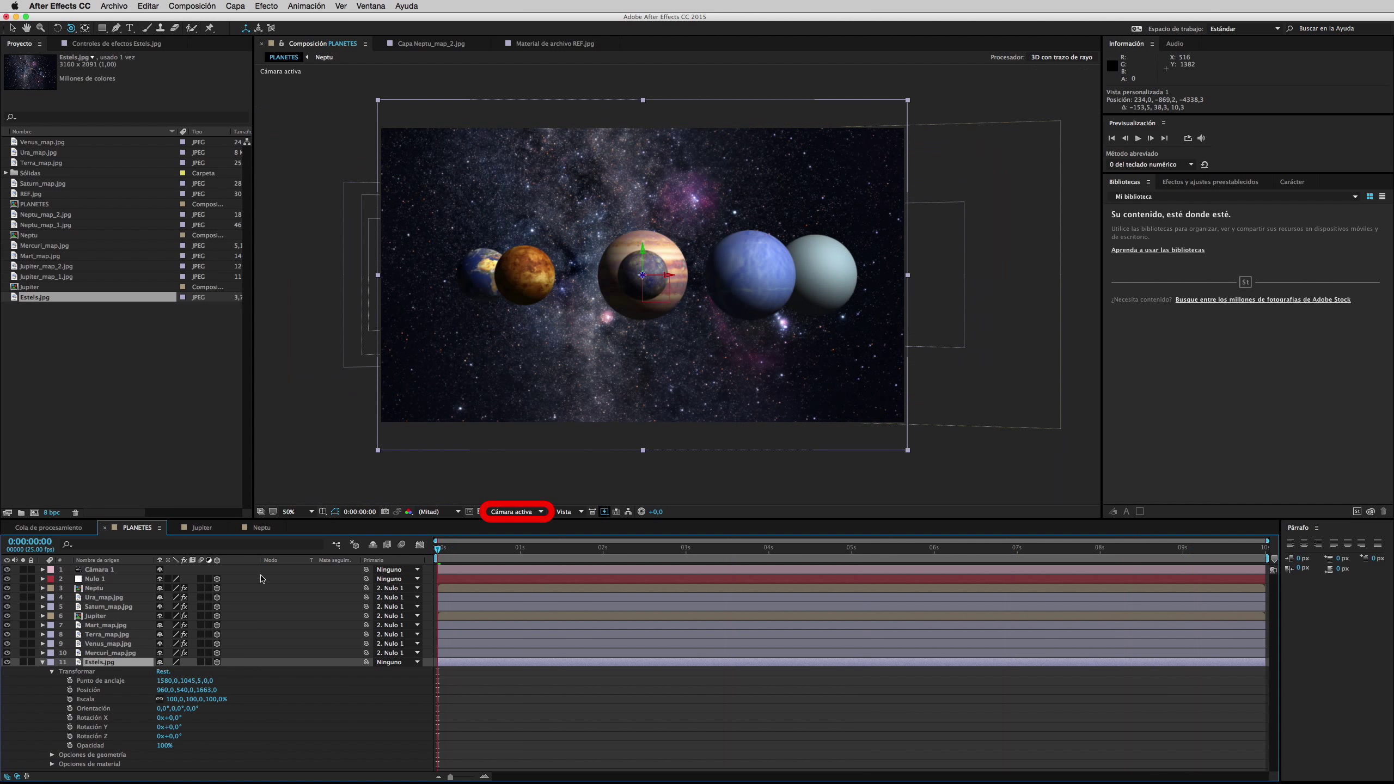
- Keyframe Cámara 1's Position from Z -2666.7 at 0s to -2102.7 at 0:00:09:24
{"action": "left_click", "coordinate": [43, 662]}
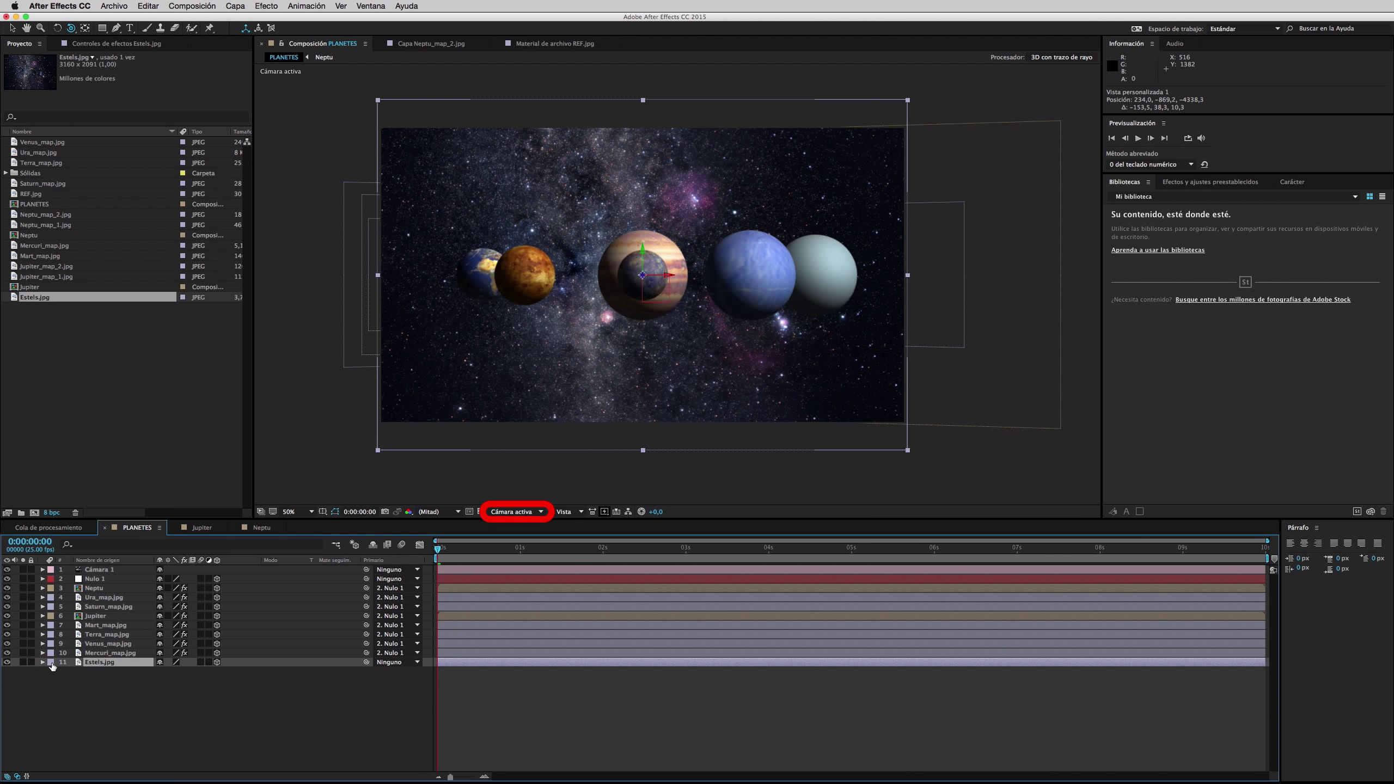
{"action": "left_click", "coordinate": [43, 570]}
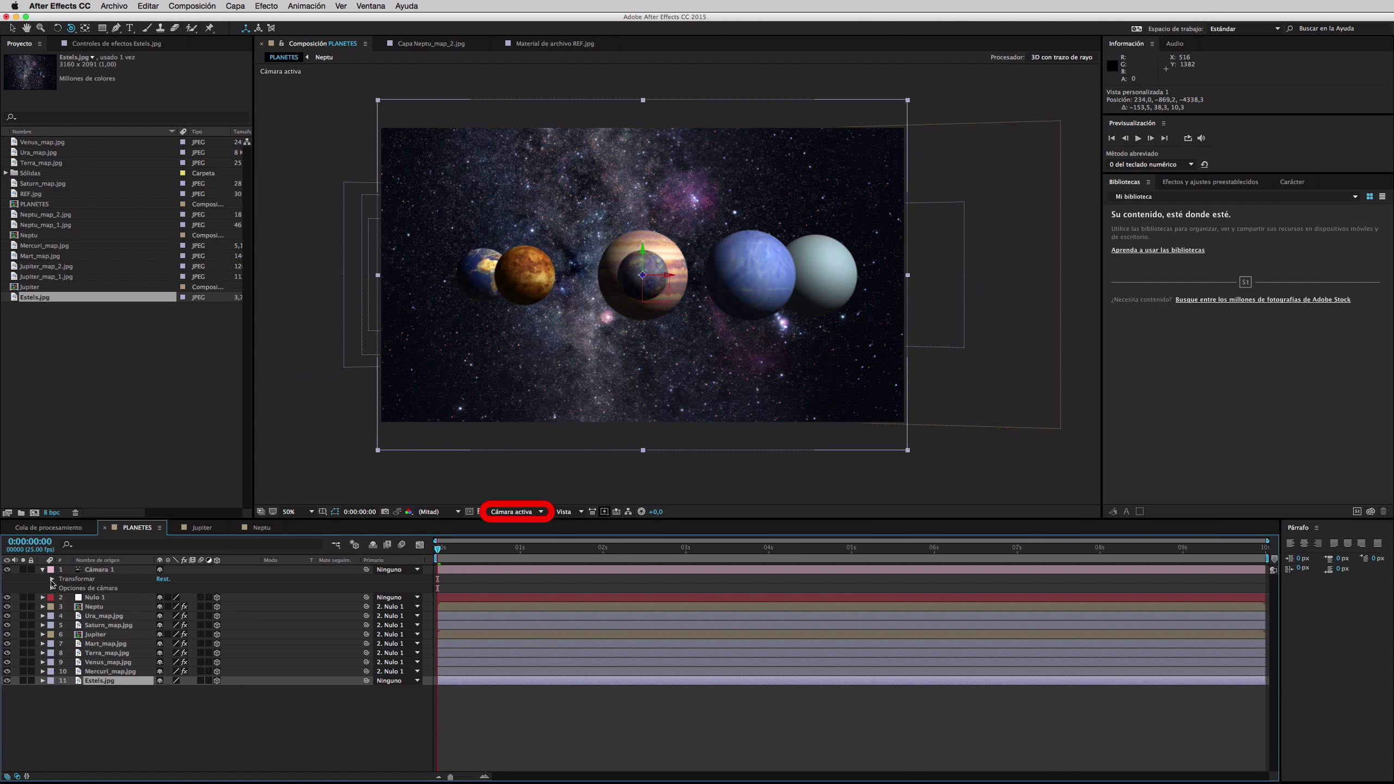
{"action": "left_click", "coordinate": [52, 579]}
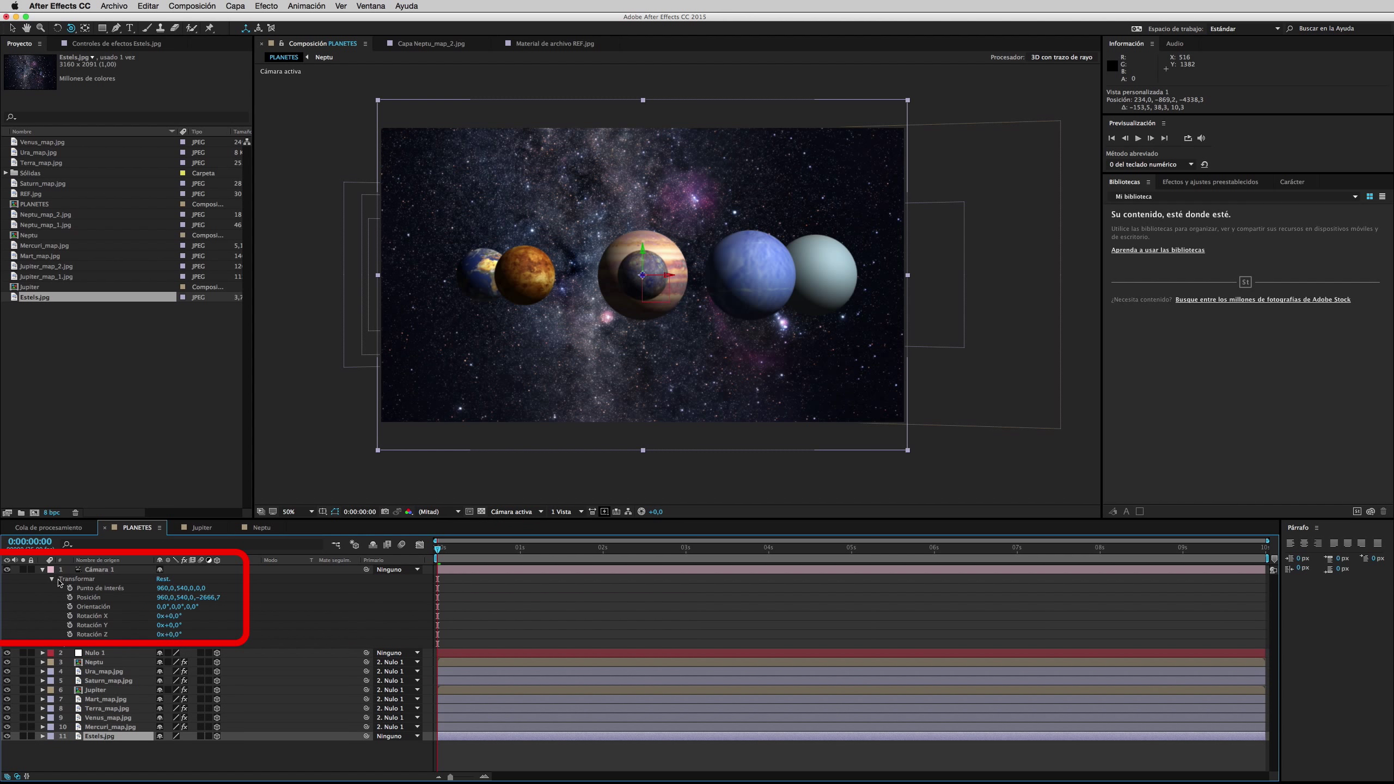
{"action": "left_click", "coordinate": [70, 597]}
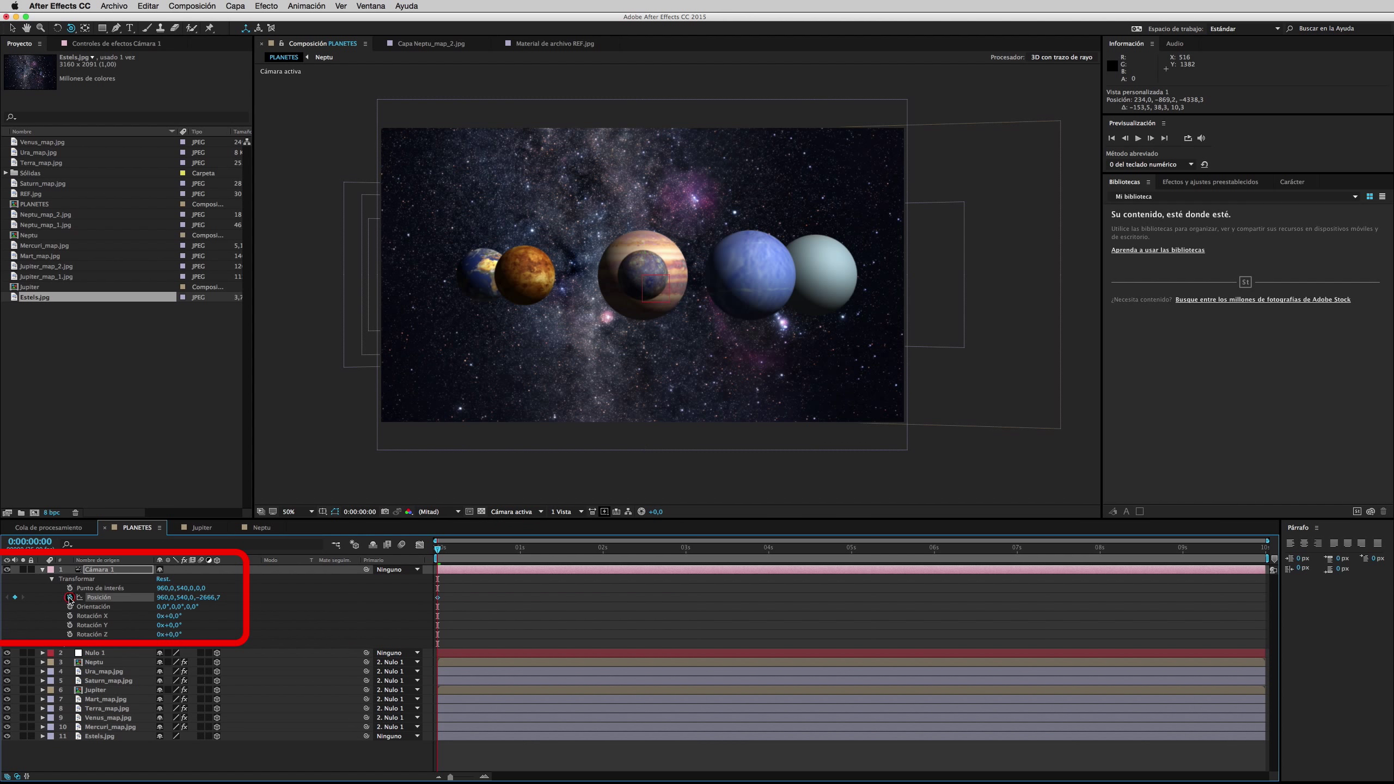
{"action": "left_click_drag", "start_coordinate": [437, 550], "coordinate": [1268, 595]}
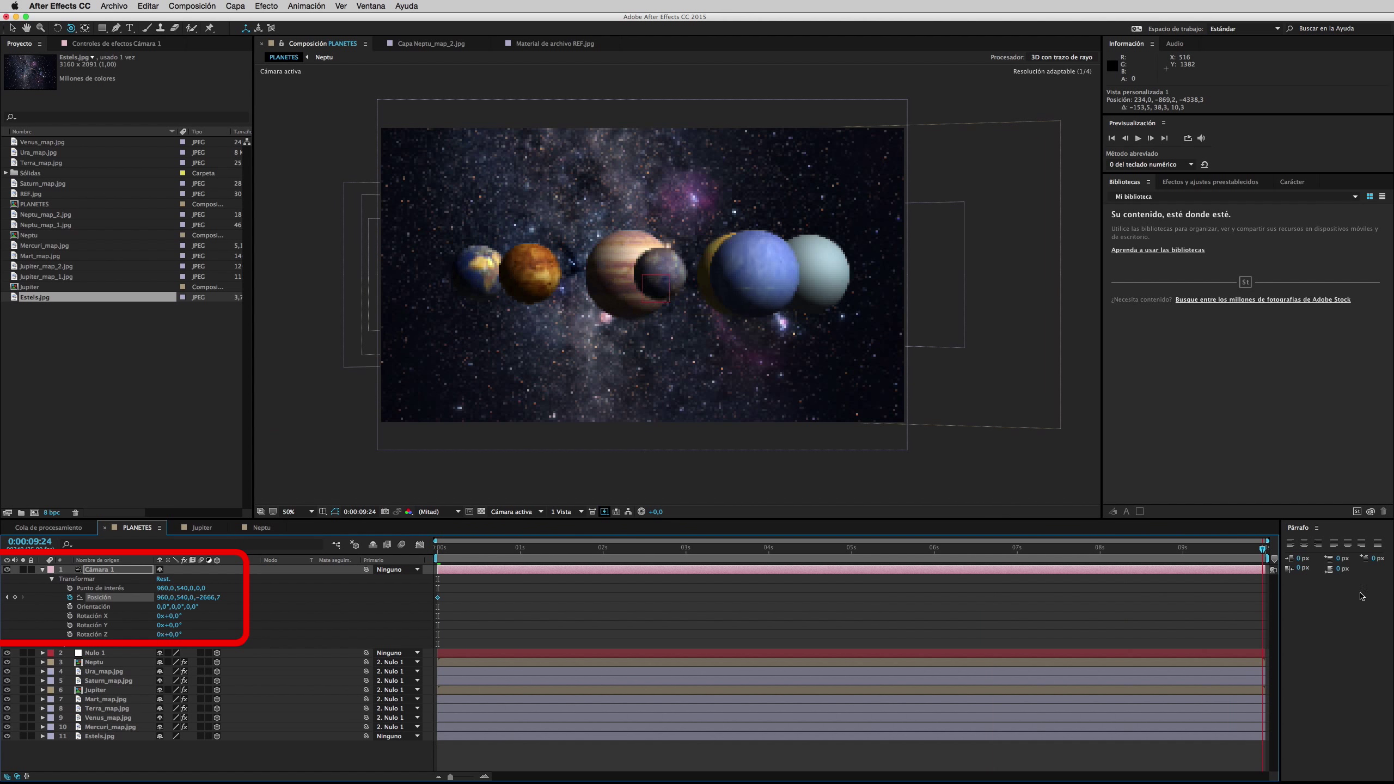
{"action": "mouse_move", "coordinate": [210, 598]}
{"action": "left_mouse_down"}
{"action": "mouse_move", "coordinate": [689, 623]}
{"action": "mouse_move", "coordinate": [505, 614]}
{"action": "mouse_move", "coordinate": [536, 620]}
{"action": "left_mouse_up"}
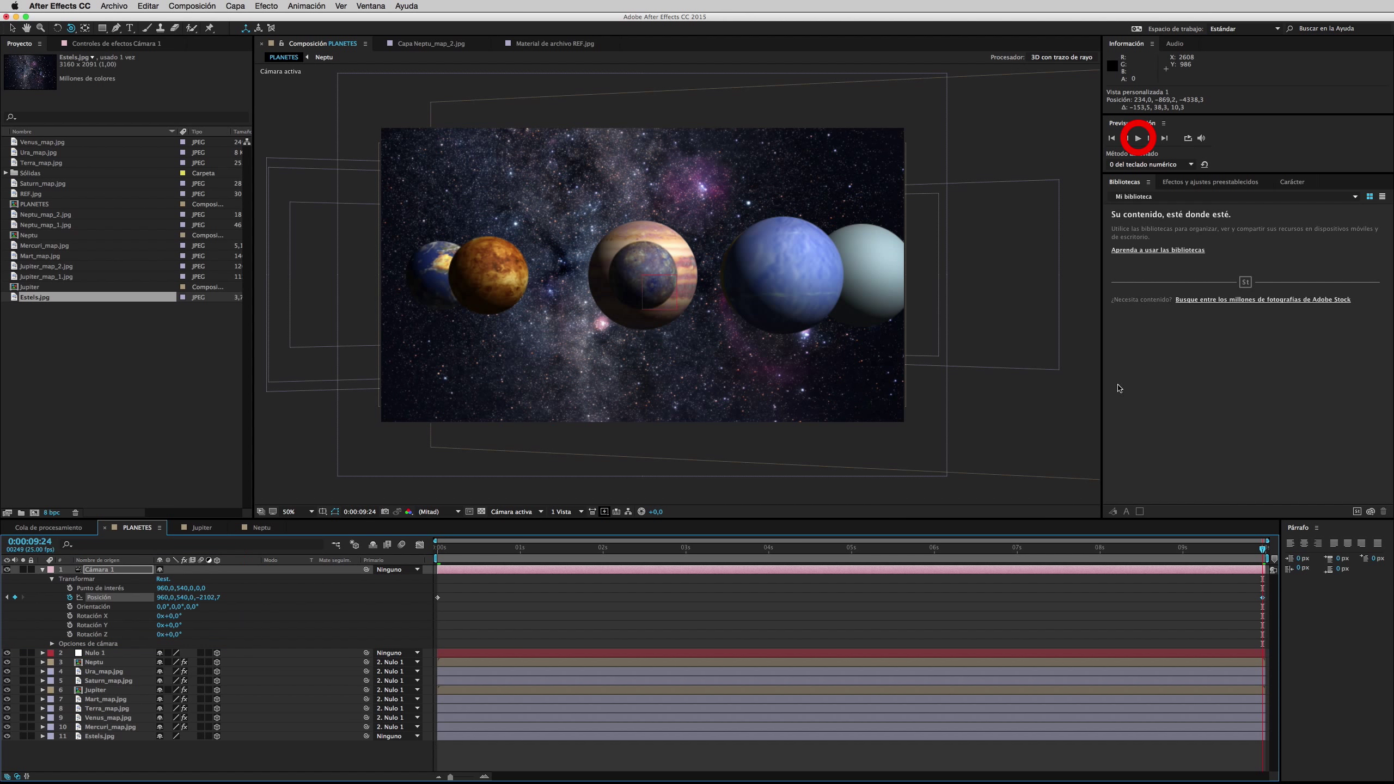
- Preview Cámara 1's dolly and scrub back to review it around 0:00:06:08
{"action": "left_click", "coordinate": [1138, 139]}
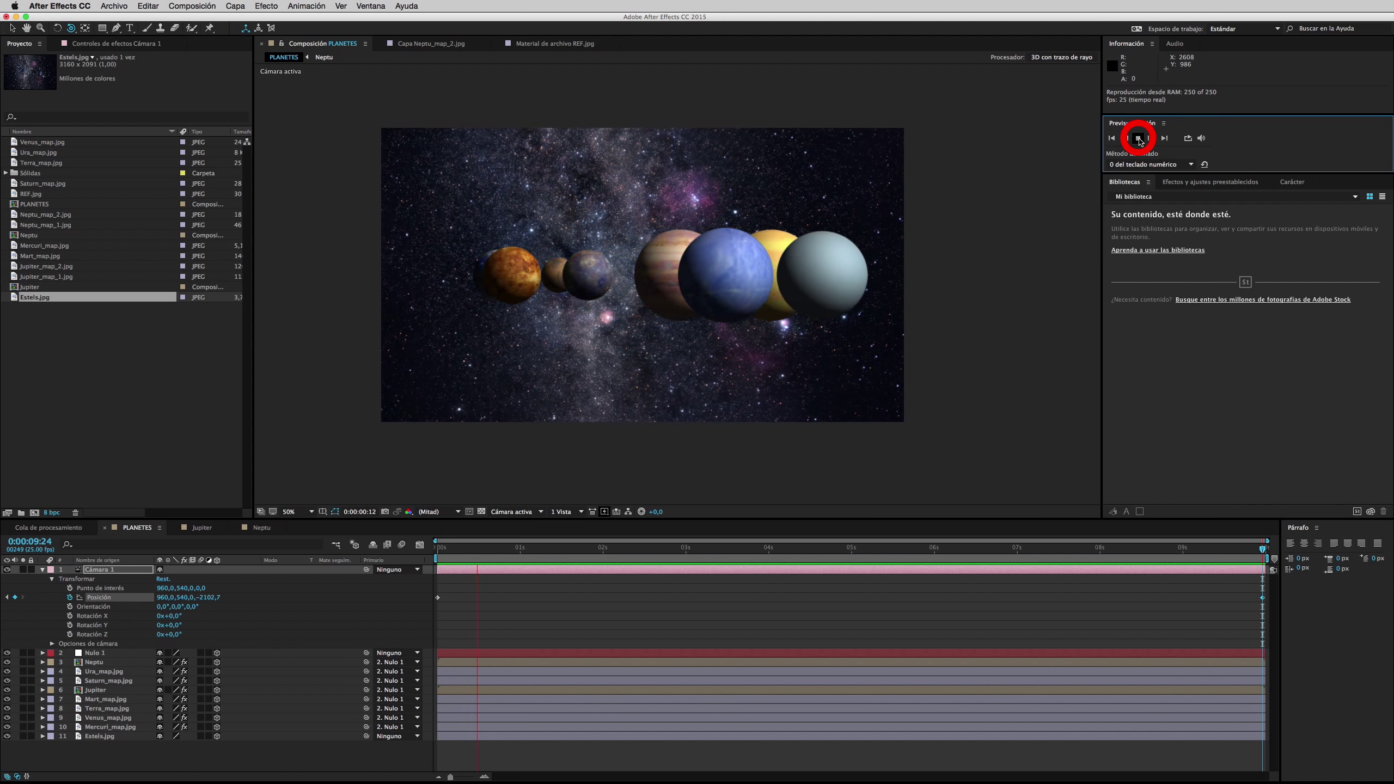
{"action": "left_click", "coordinate": [1138, 141]}
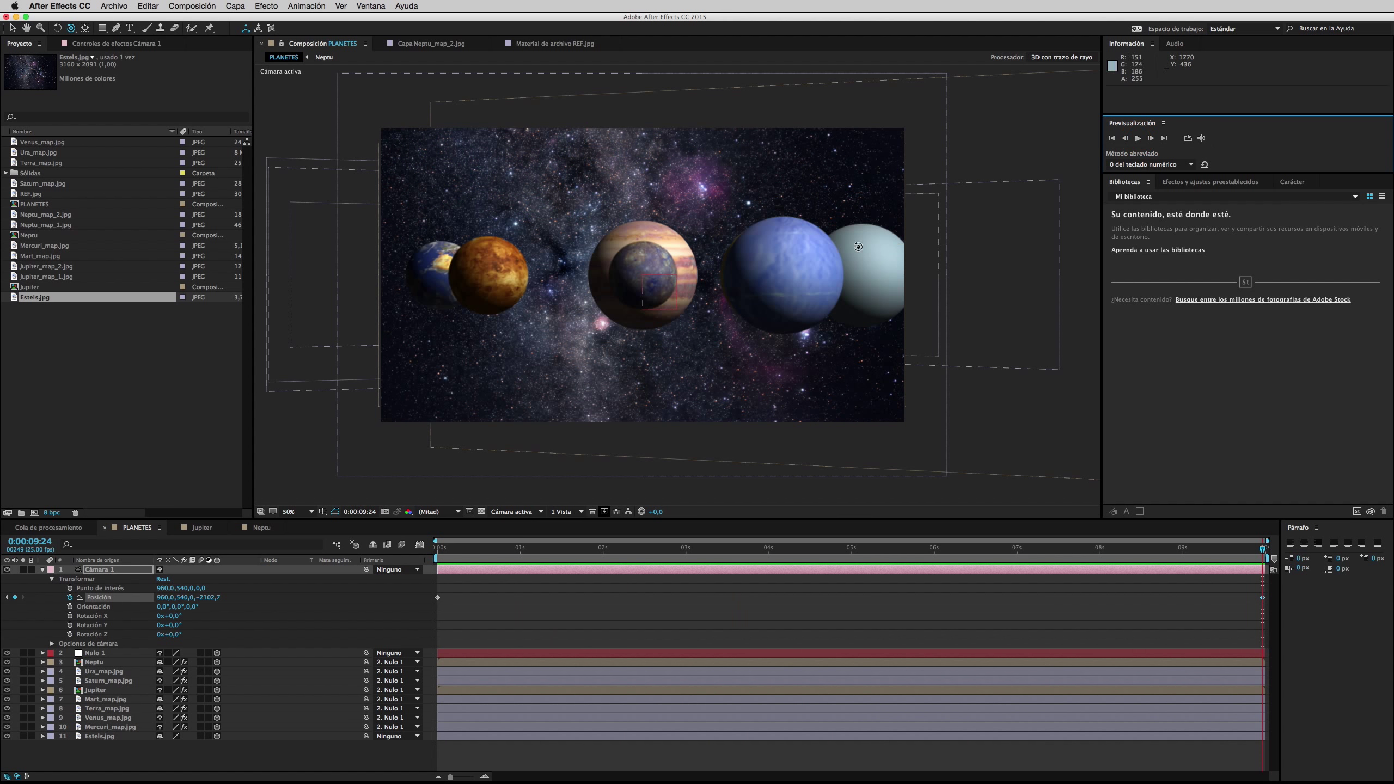
{"action": "mouse_move", "coordinate": [848, 552]}
{"action": "left_mouse_down"}
{"action": "mouse_move", "coordinate": [527, 547]}
{"action": "mouse_move", "coordinate": [961, 582]}
{"action": "left_mouse_up"}
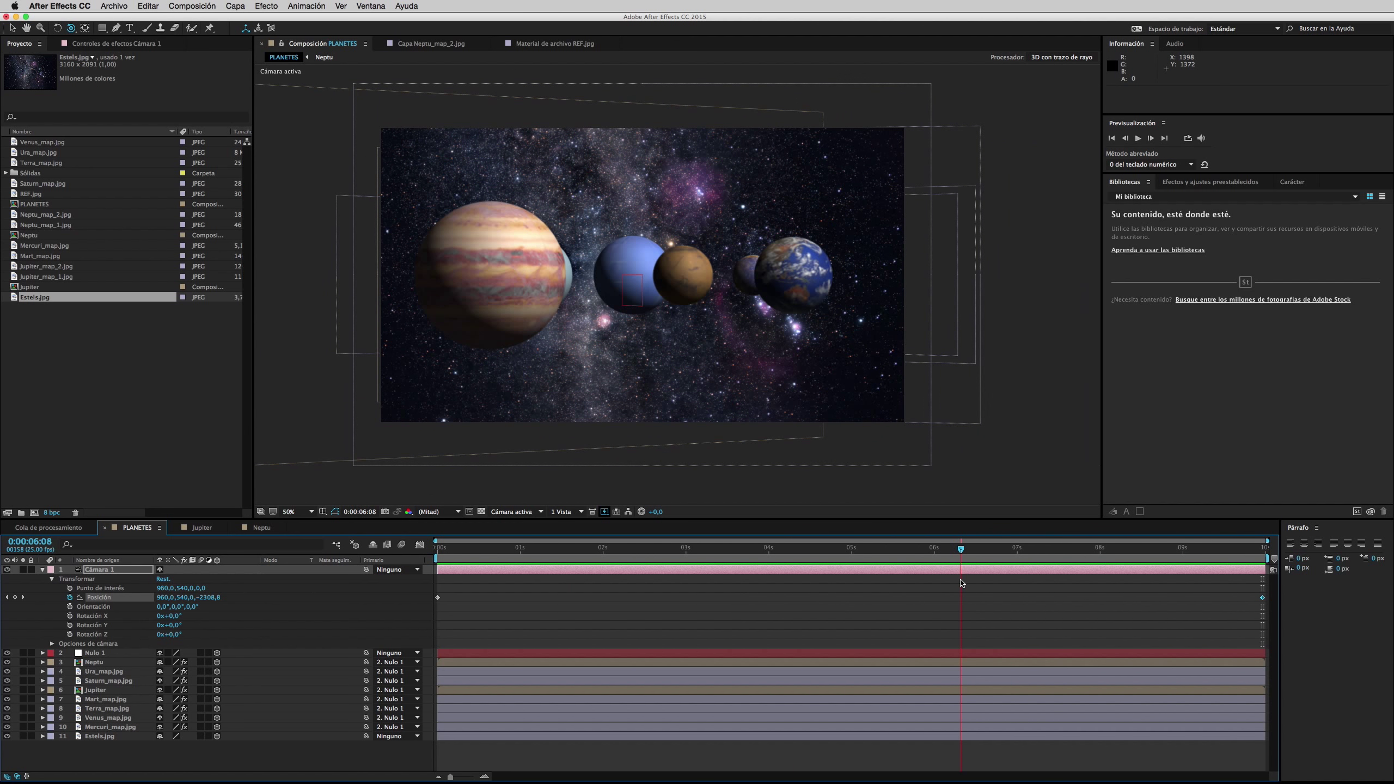
- Select Mart_map.jpg and apply a Niveles (Levels) effect to it
{"action": "left_click", "coordinate": [44, 570]}
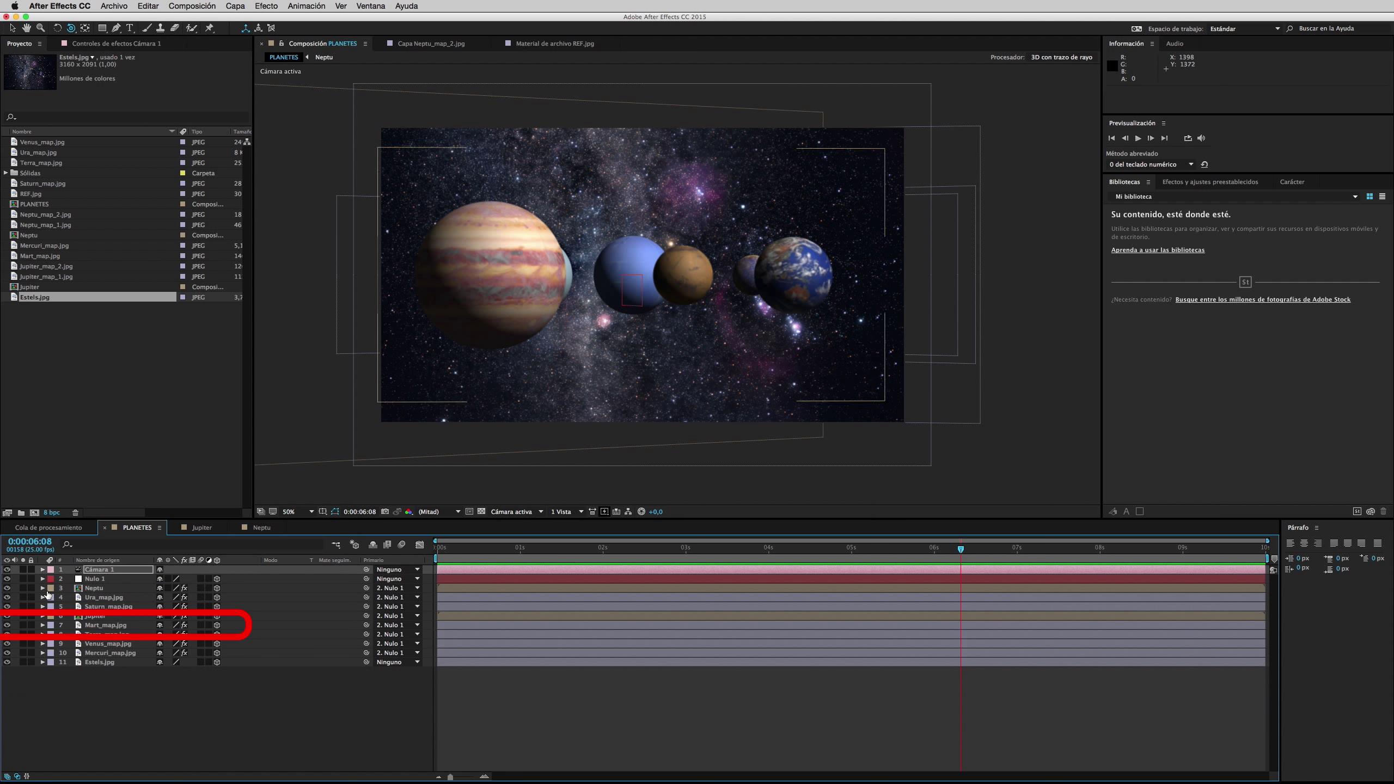
{"action": "left_click", "coordinate": [110, 625]}
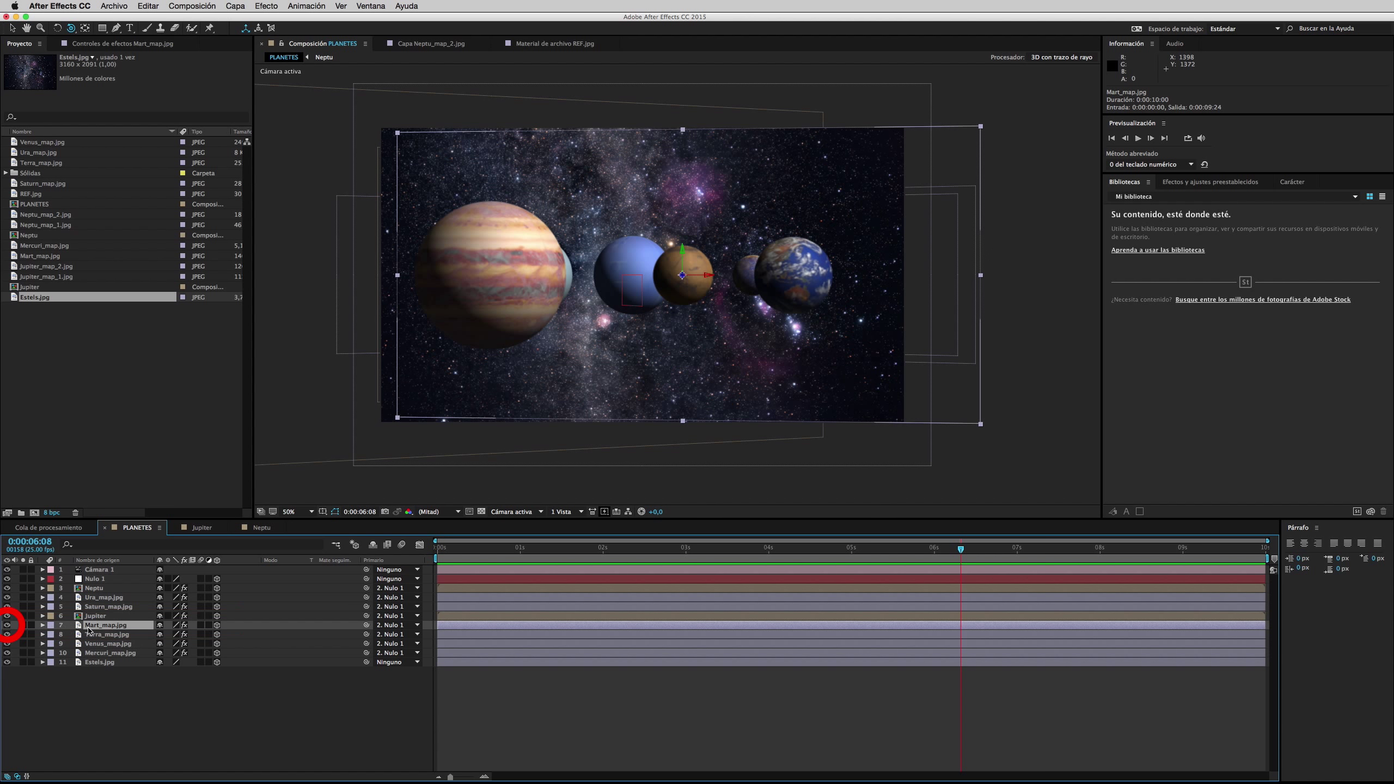
{"action": "left_click", "coordinate": [7, 626]}
{"action": "left_click", "coordinate": [6, 626]}
{"action": "left_click", "coordinate": [267, 5]}
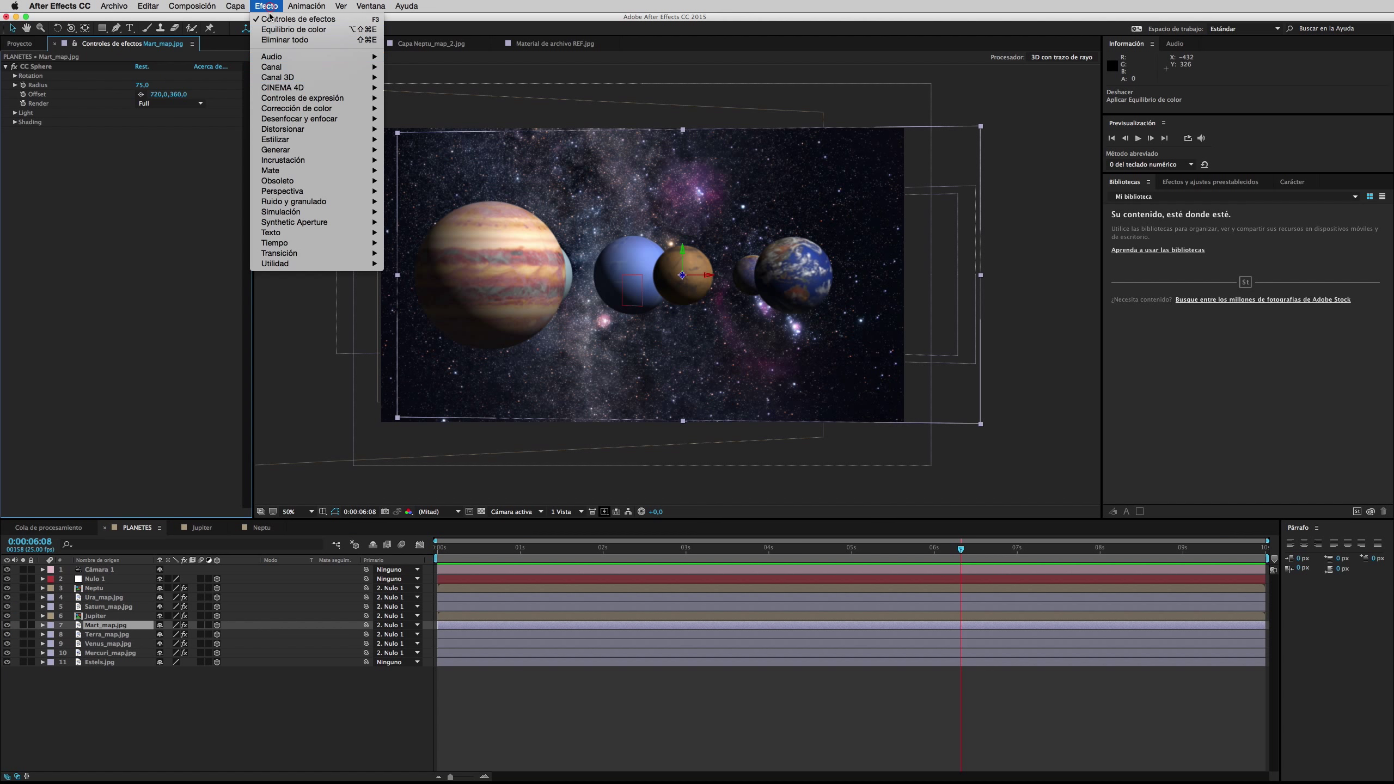
{"action": "mouse_move", "coordinate": [307, 108]}
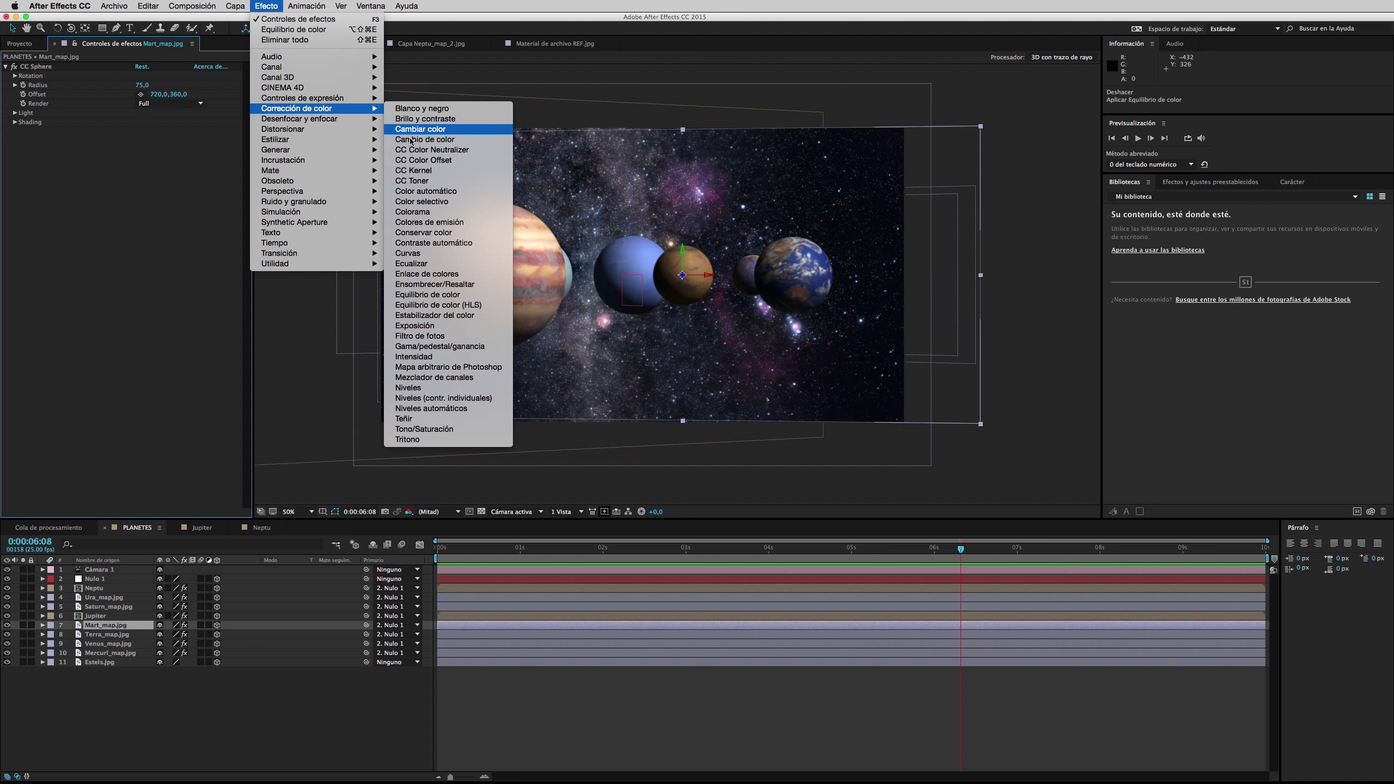
{"action": "left_click", "coordinate": [451, 388]}
- Lower Levels' Blanco de entrada to 199, toggling the effect to compare the brightened Mars
{"action": "left_click_drag", "start_coordinate": [170, 193], "coordinate": [148, 196]}
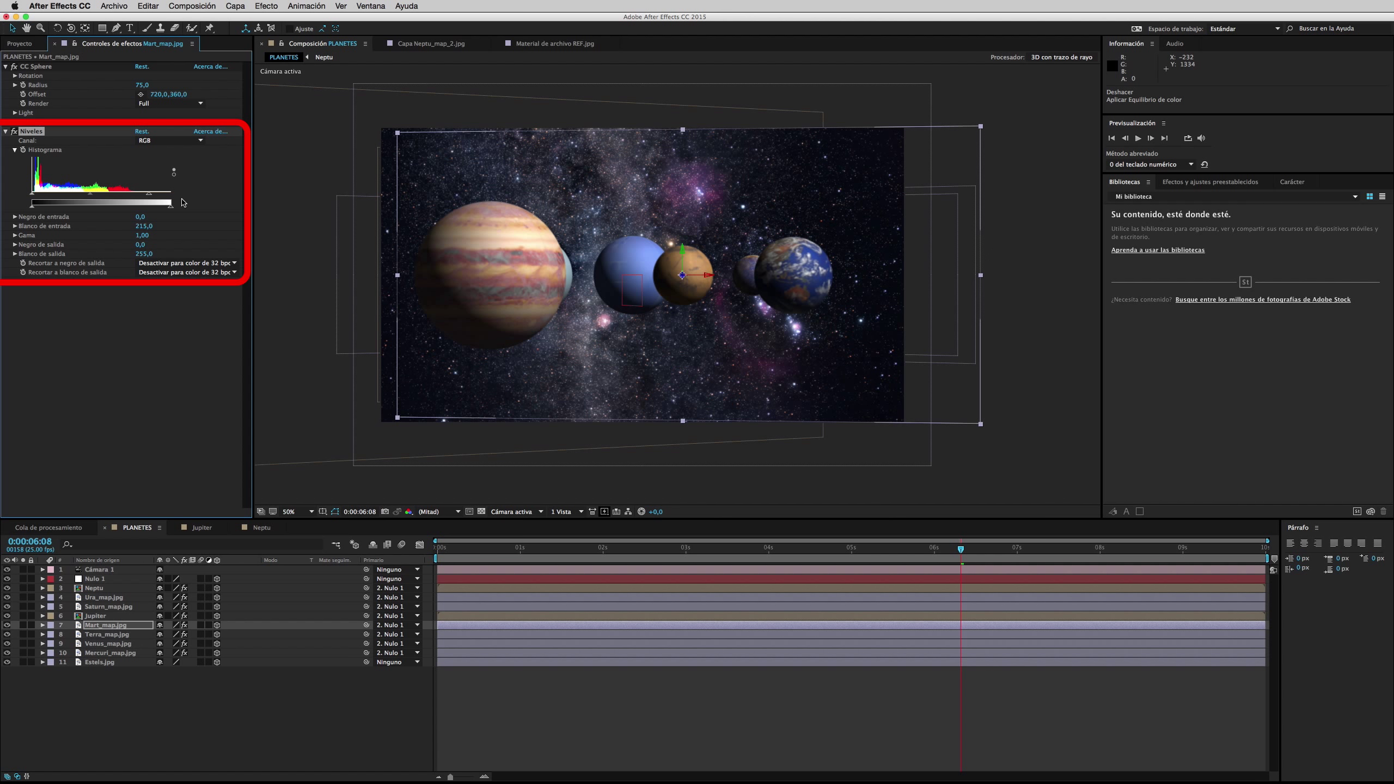
{"action": "left_click_drag", "start_coordinate": [150, 196], "coordinate": [145, 196]}
{"action": "left_click", "coordinate": [15, 132]}
{"action": "left_click", "coordinate": [15, 131]}
{"action": "left_click", "coordinate": [15, 131]}
{"action": "left_click", "coordinate": [15, 131]}
{"action": "left_click", "coordinate": [16, 132]}
{"action": "left_click", "coordinate": [15, 132]}
{"action": "left_click_drag", "start_coordinate": [147, 195], "coordinate": [142, 195]}
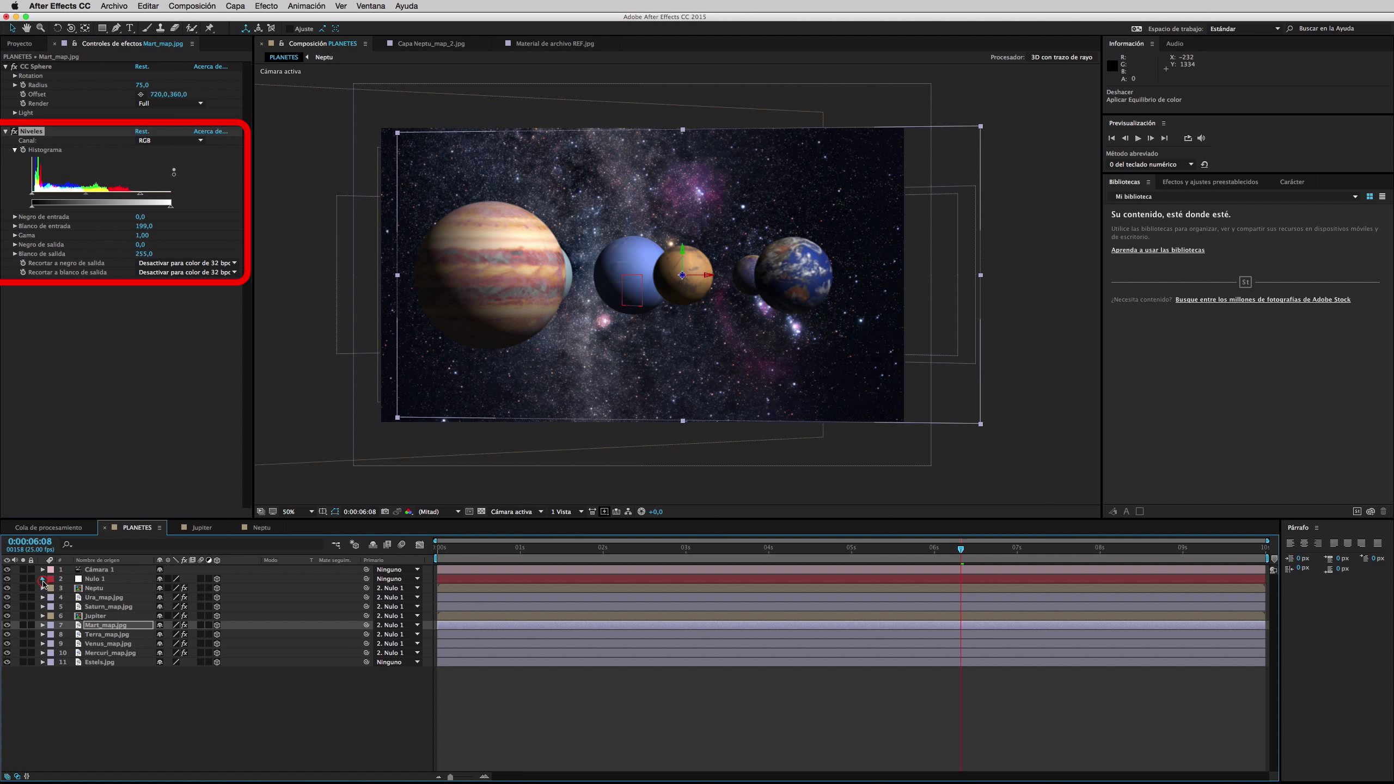
{"action": "left_click", "coordinate": [43, 579]}
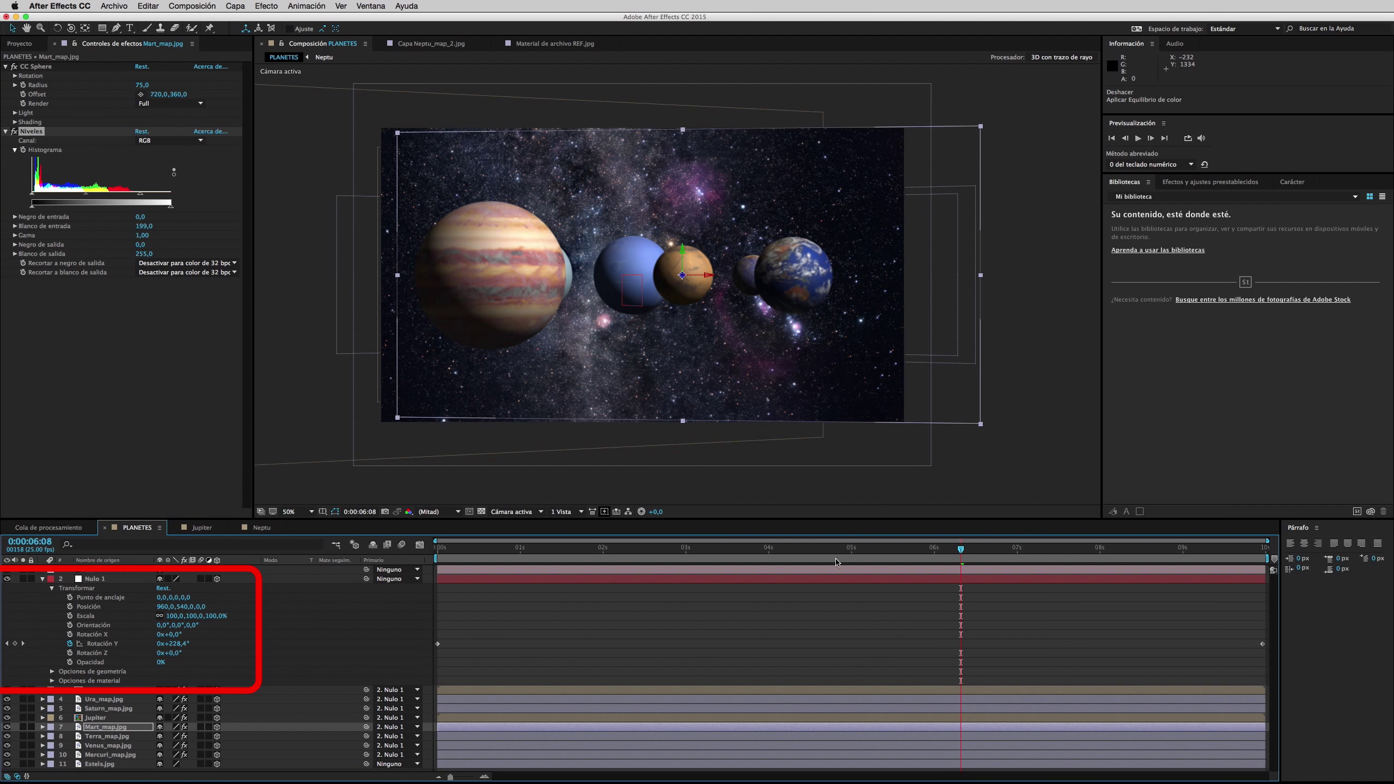
- Change Nulo 1's last Rotación Y keyframe to -1x+0,0° and preview the reversed orbit
{"action": "mouse_move", "coordinate": [960, 548]}
{"action": "left_mouse_down"}
{"action": "mouse_move", "coordinate": [570, 549]}
{"action": "mouse_move", "coordinate": [1190, 549]}
{"action": "left_mouse_up"}
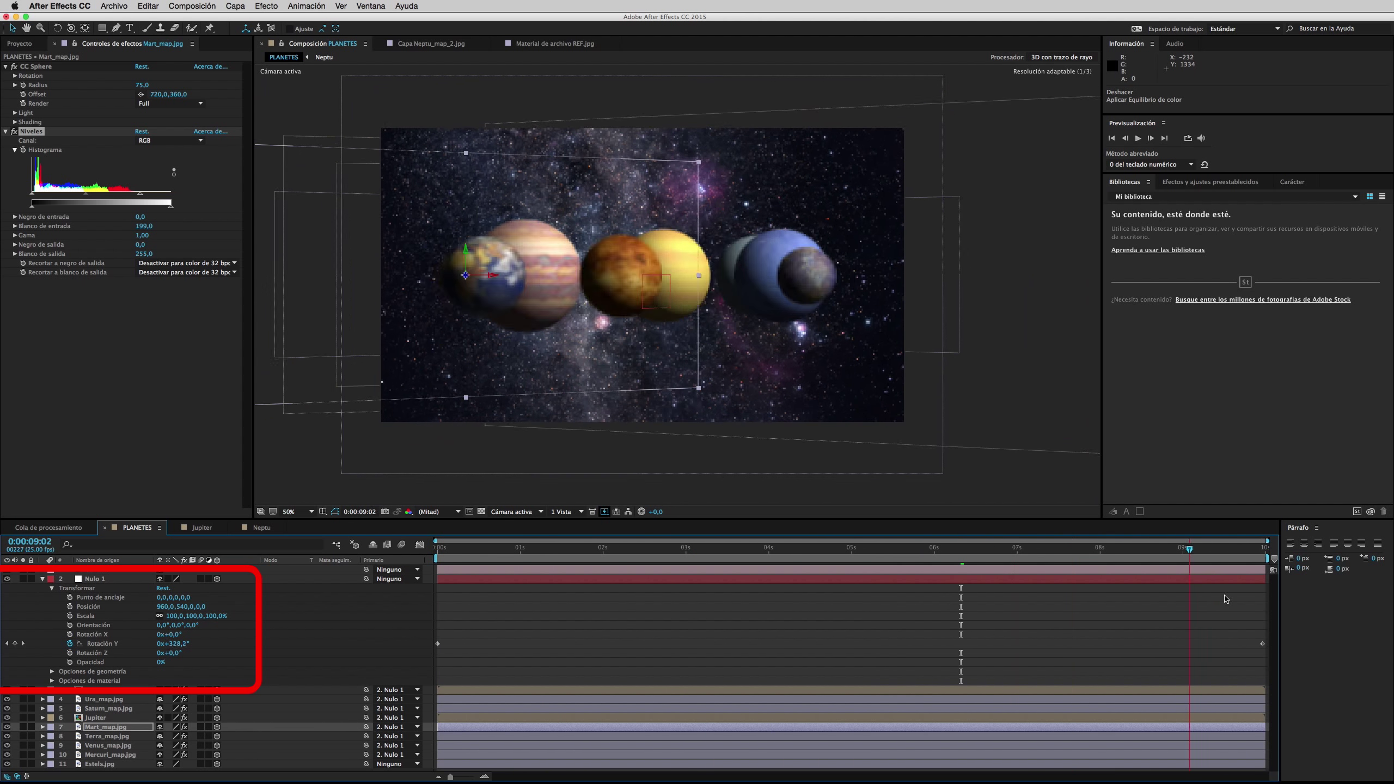
{"action": "left_click_drag", "start_coordinate": [1225, 599], "coordinate": [1265, 598]}
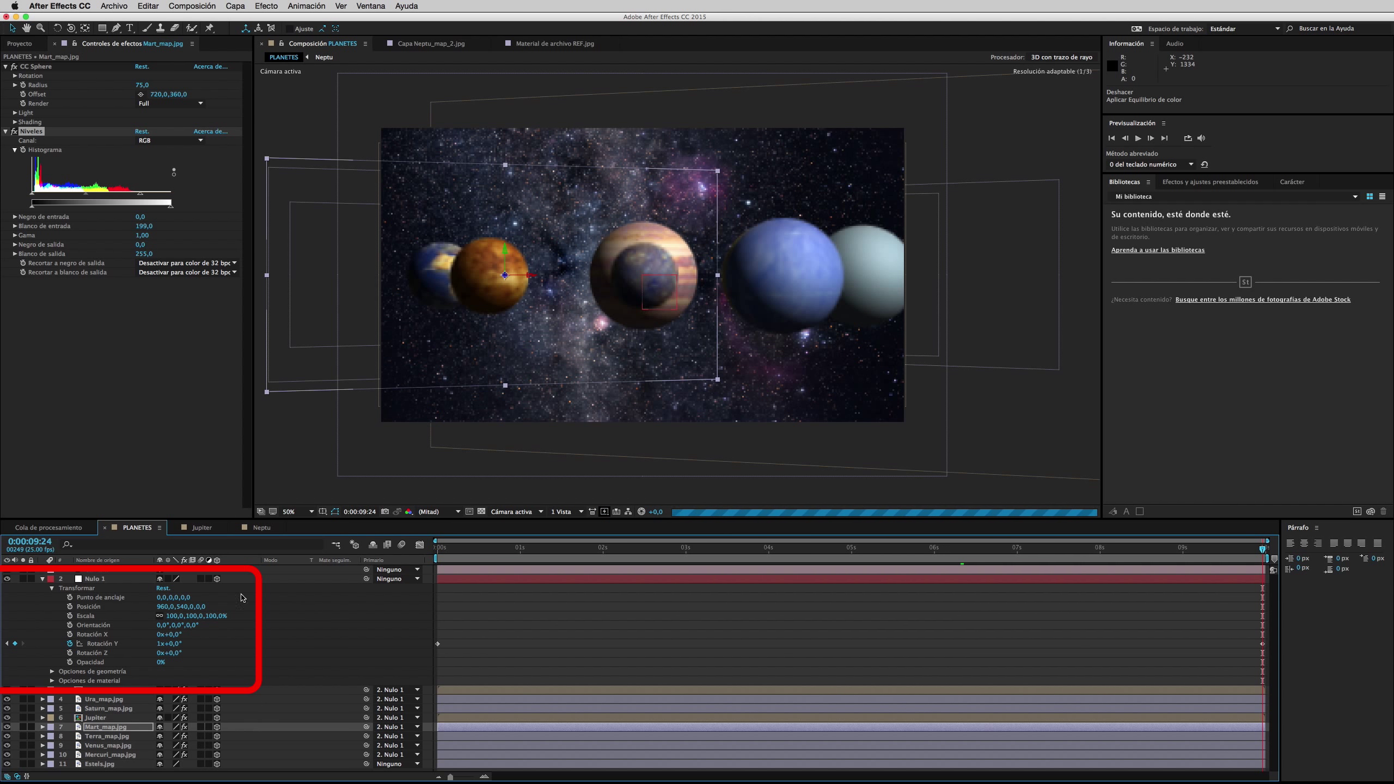
{"action": "left_click", "coordinate": [160, 645]}
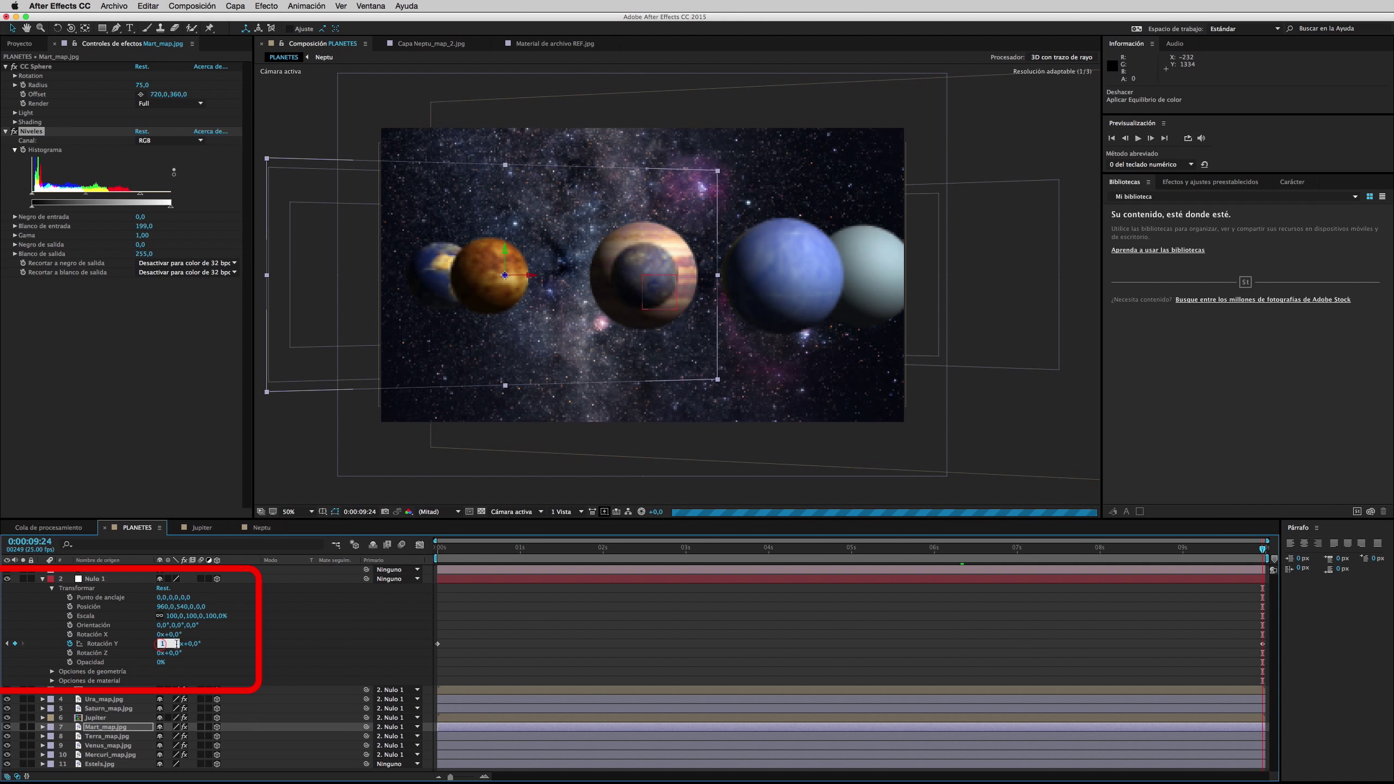
{"action": "type", "text": "-1"}
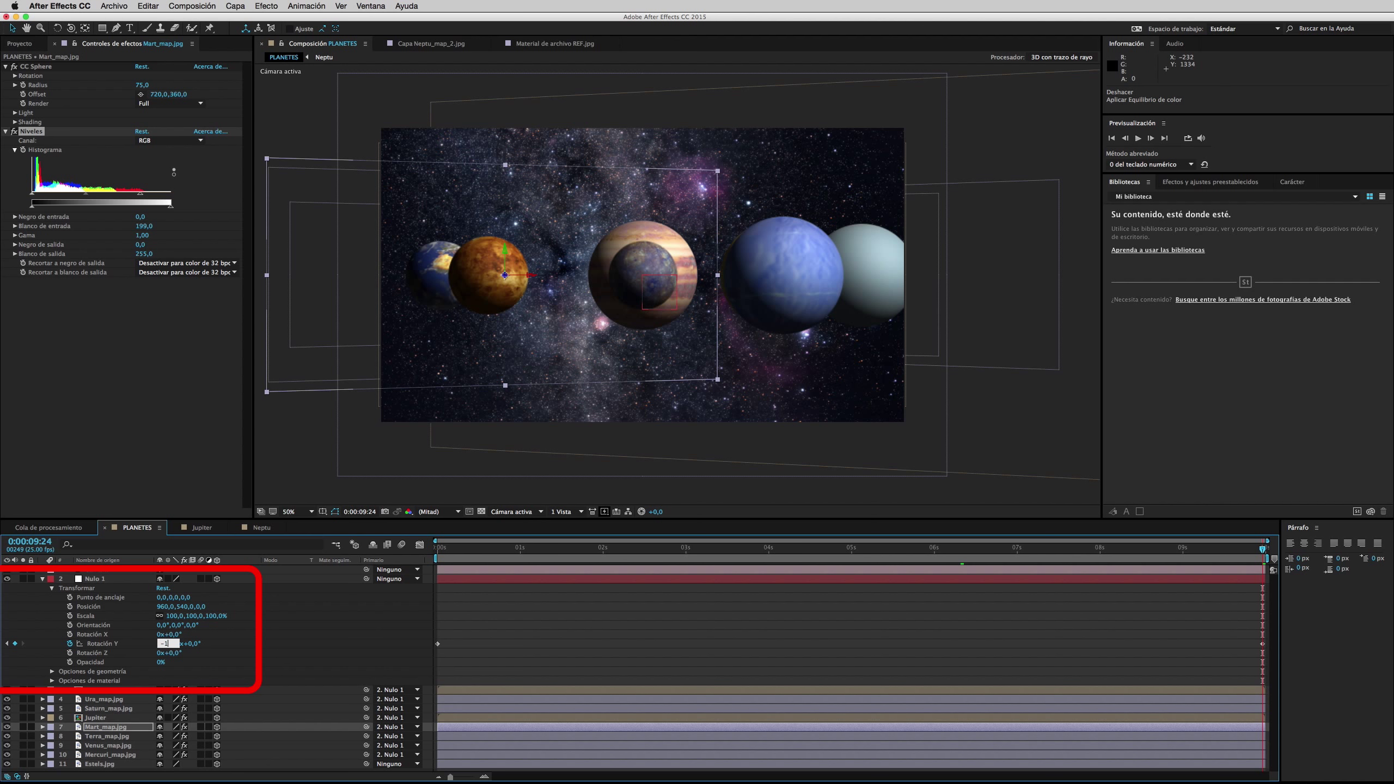
{"action": "key", "text": "Return"}
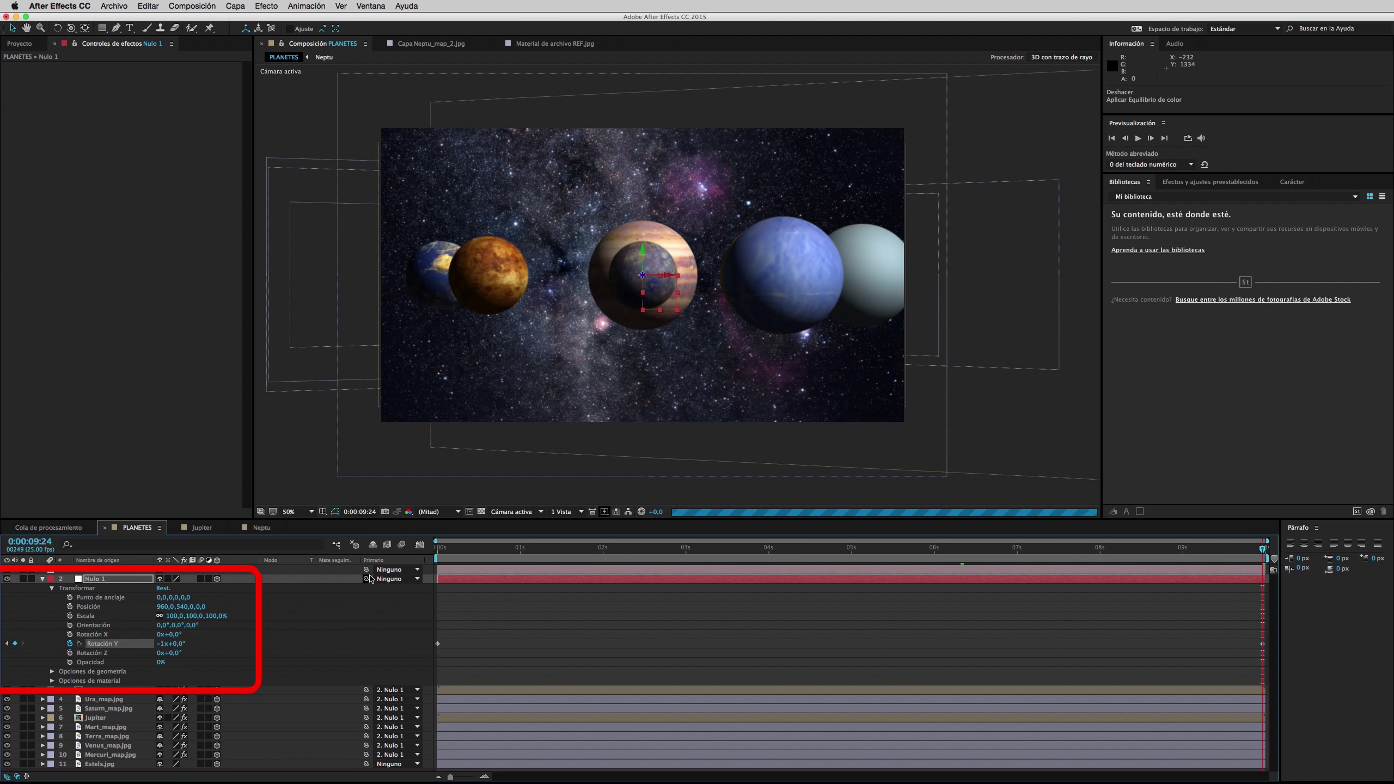
{"action": "key", "text": "space"}
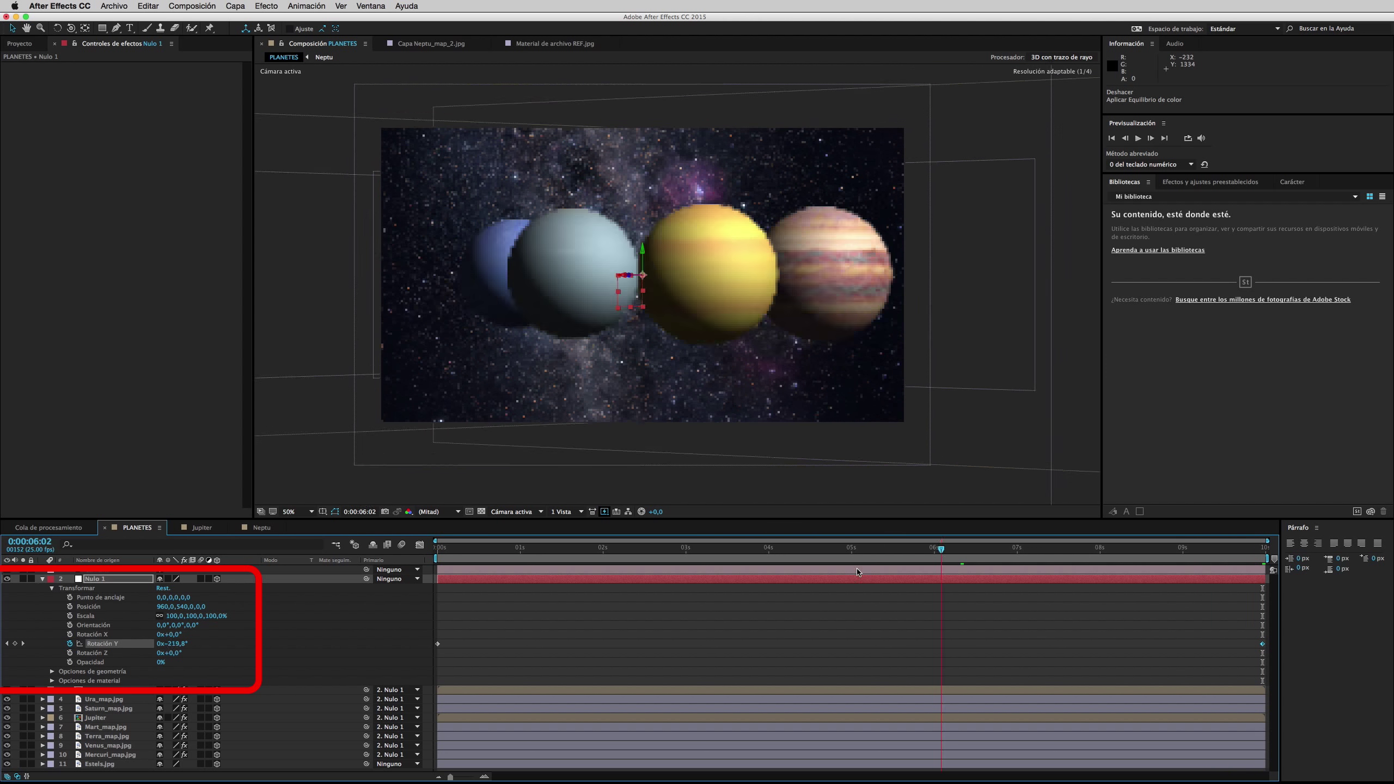
{"action": "key", "text": "space"}
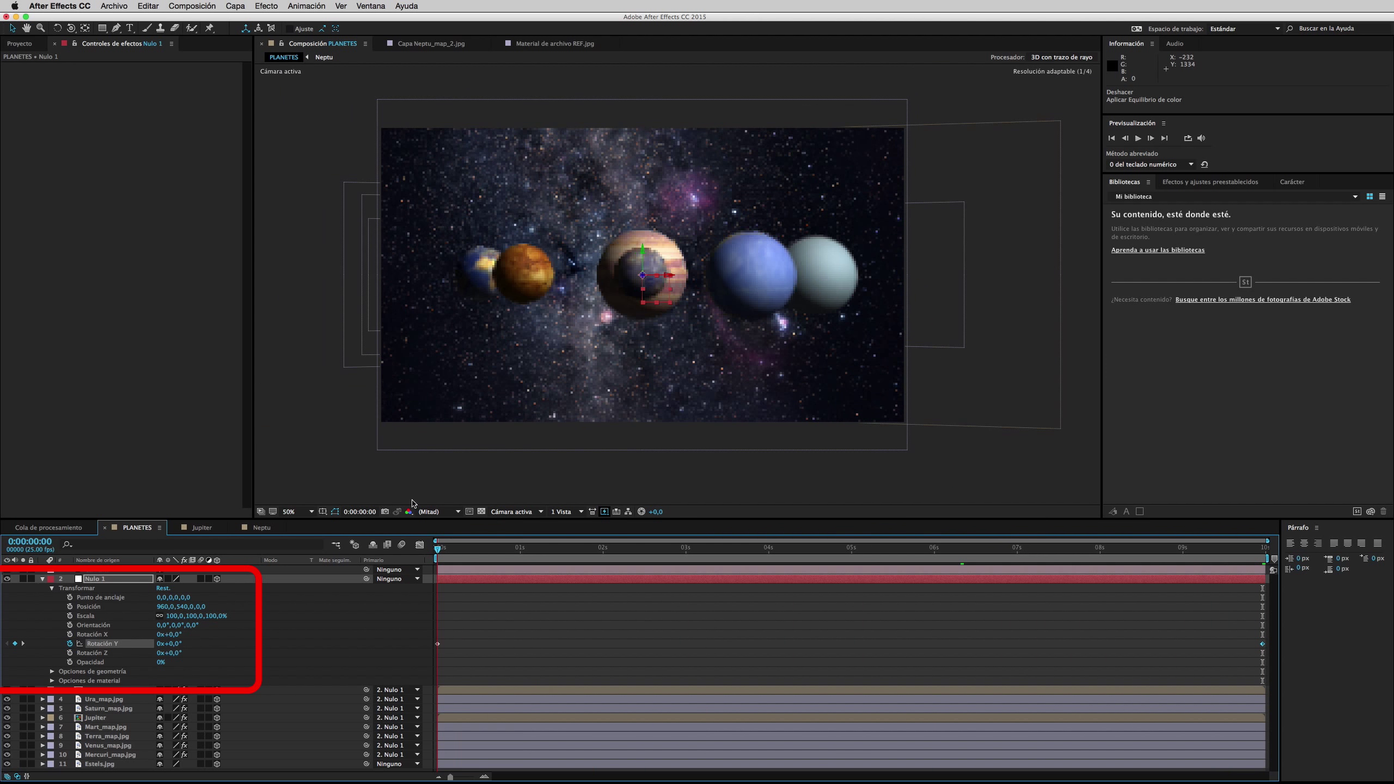
{"action": "left_click", "coordinate": [1138, 138]}
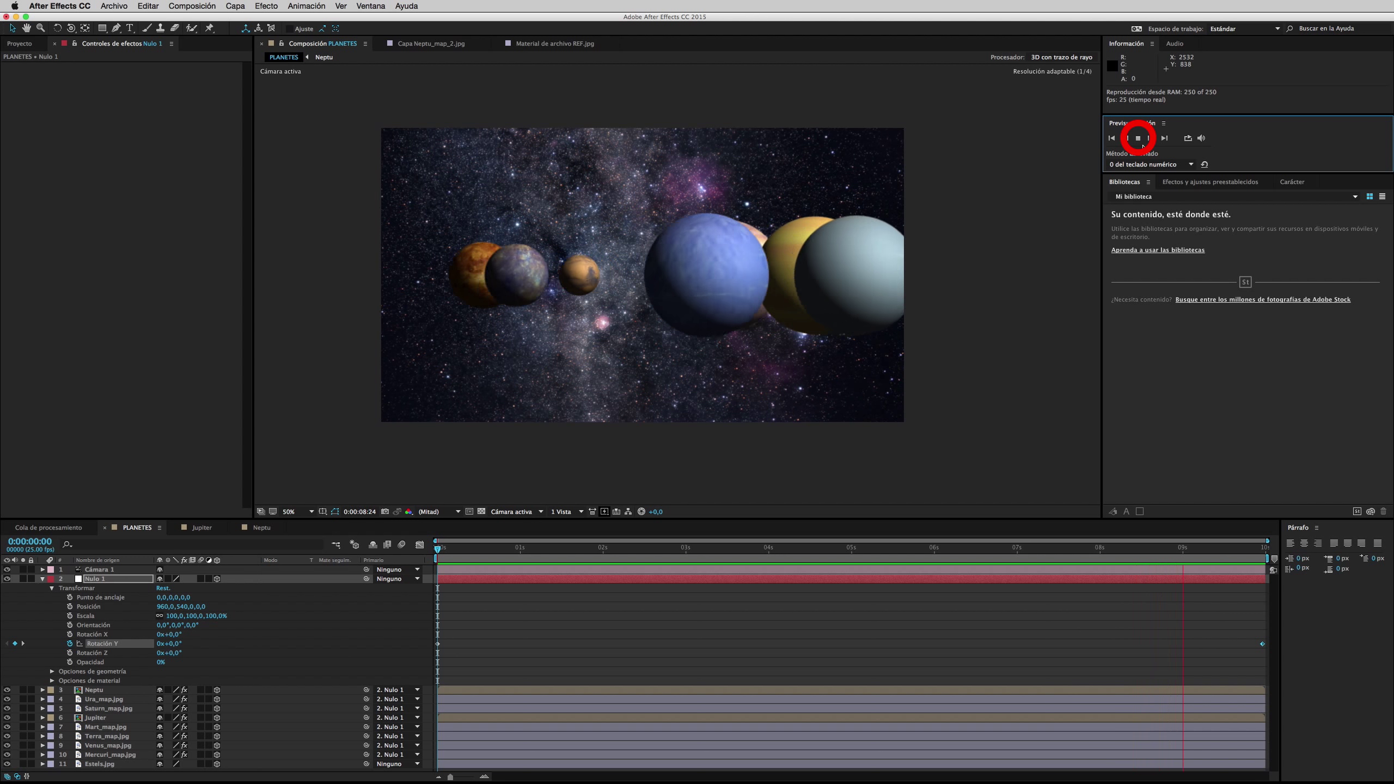
{"action": "left_click", "coordinate": [1140, 141]}
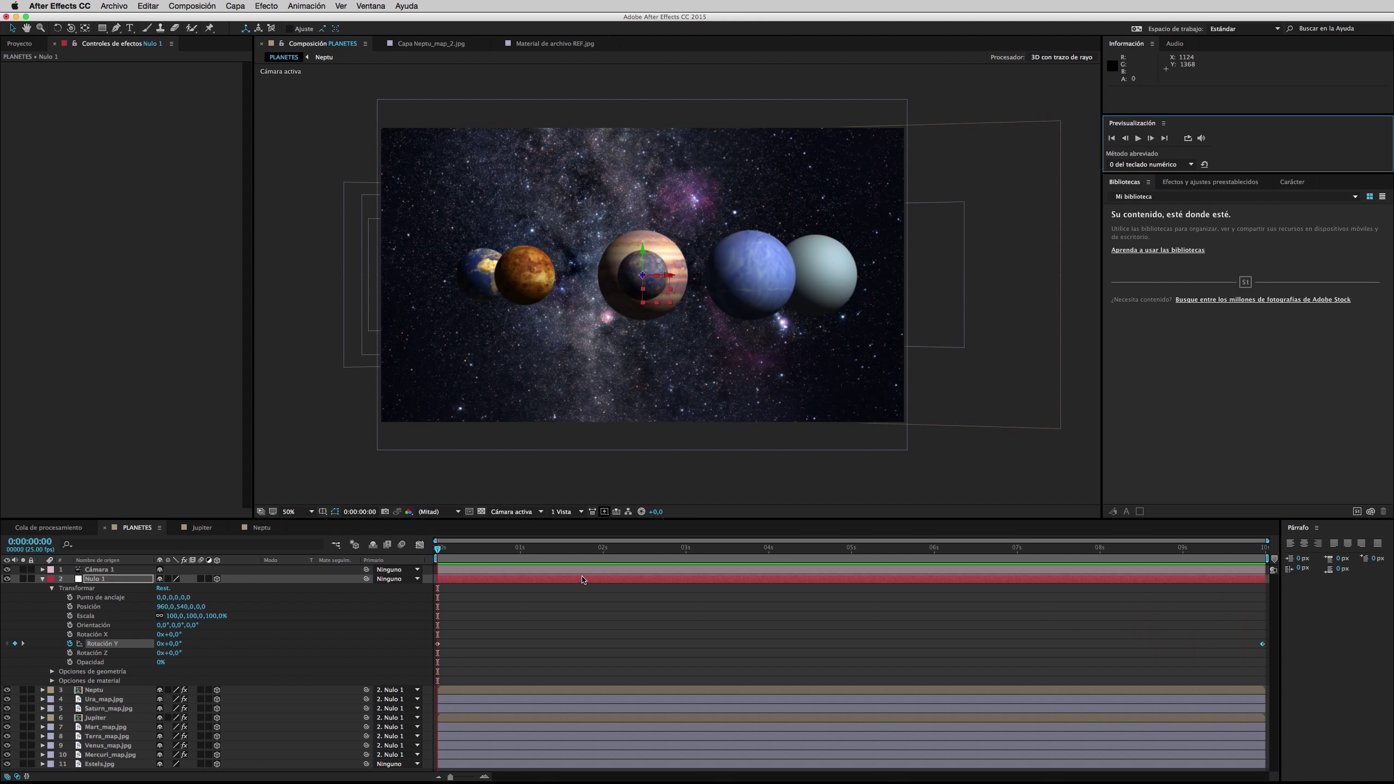
{"action": "mouse_move", "coordinate": [579, 556]}
{"action": "left_mouse_down"}
{"action": "mouse_move", "coordinate": [1112, 569]}
{"action": "mouse_move", "coordinate": [366, 560]}
{"action": "left_mouse_up"}
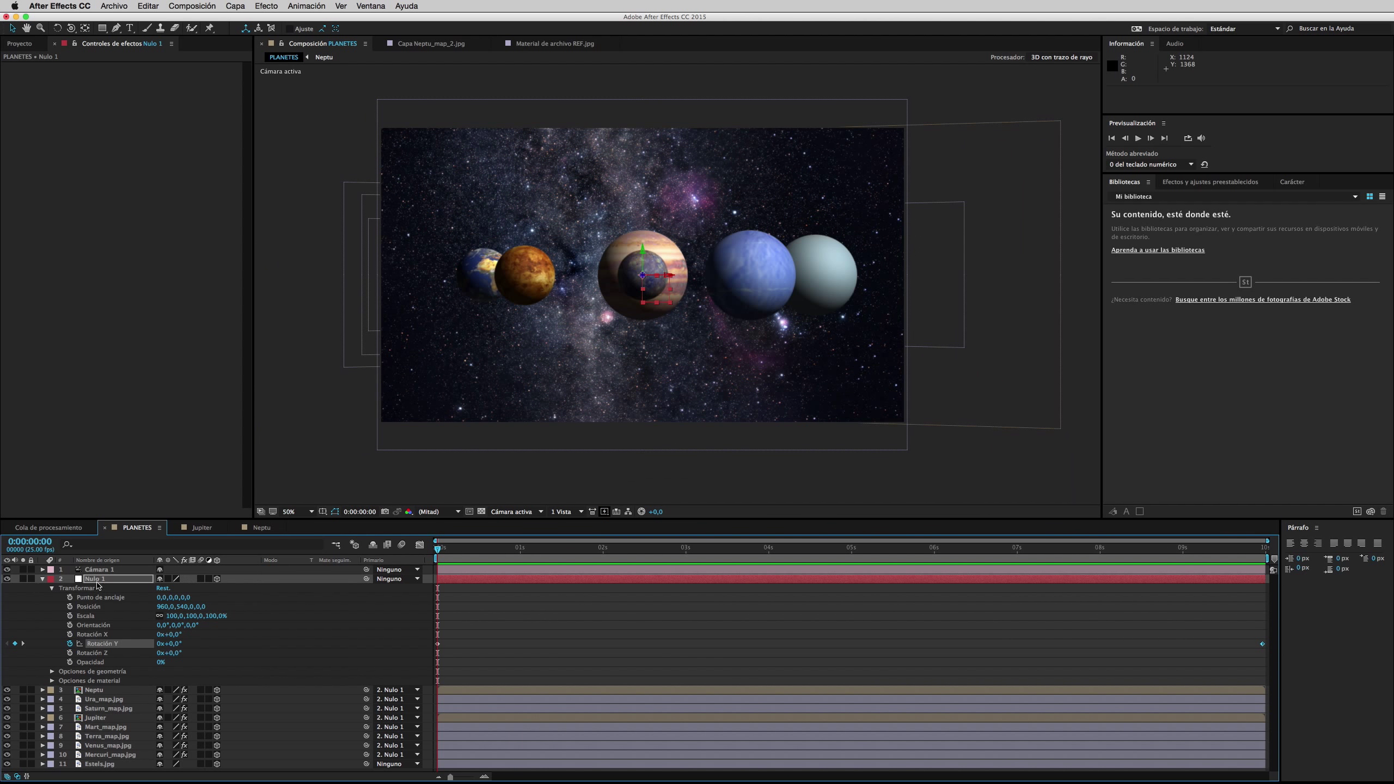
{"action": "left_click", "coordinate": [43, 579]}
- Add PLANETES to the render queue and open the Sin pérdida output module's format options
{"action": "left_click", "coordinate": [183, 690]}
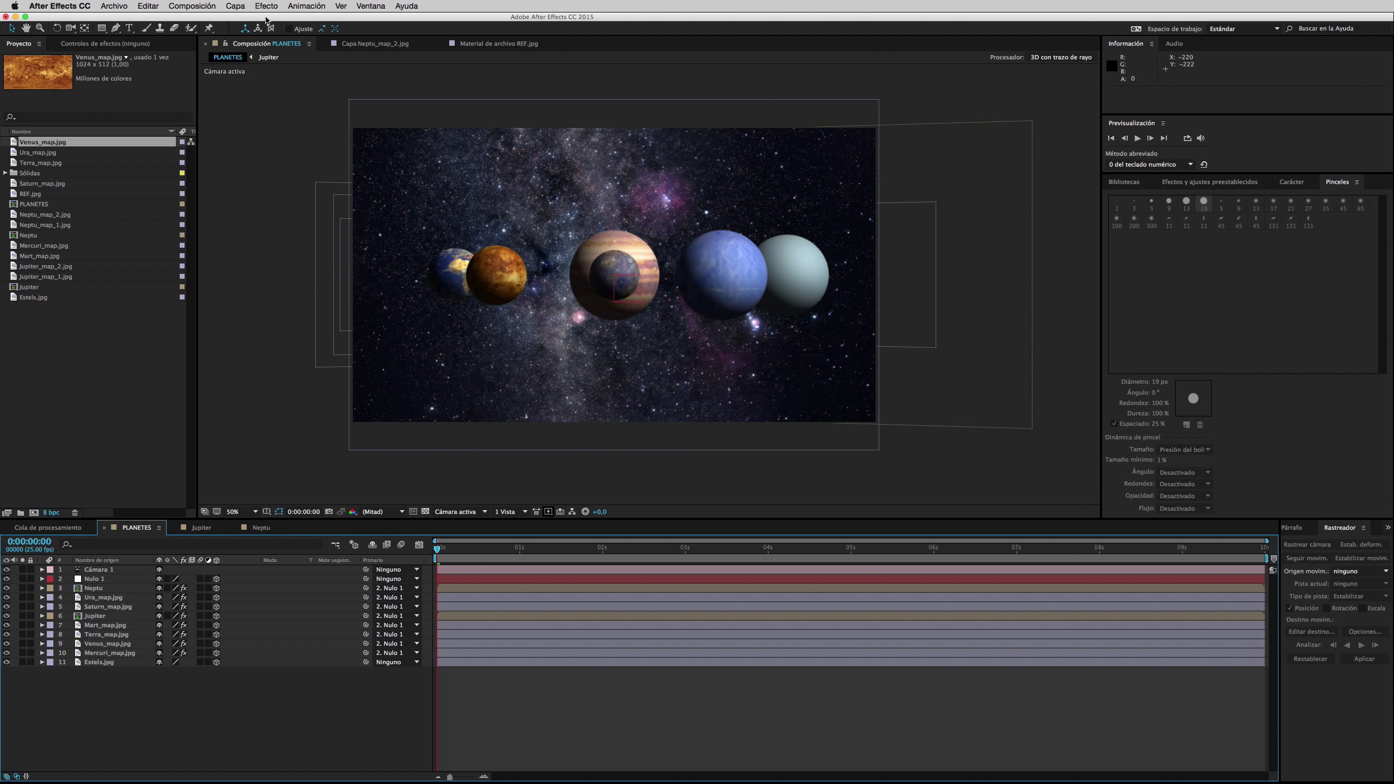
{"action": "left_click", "coordinate": [209, 7]}
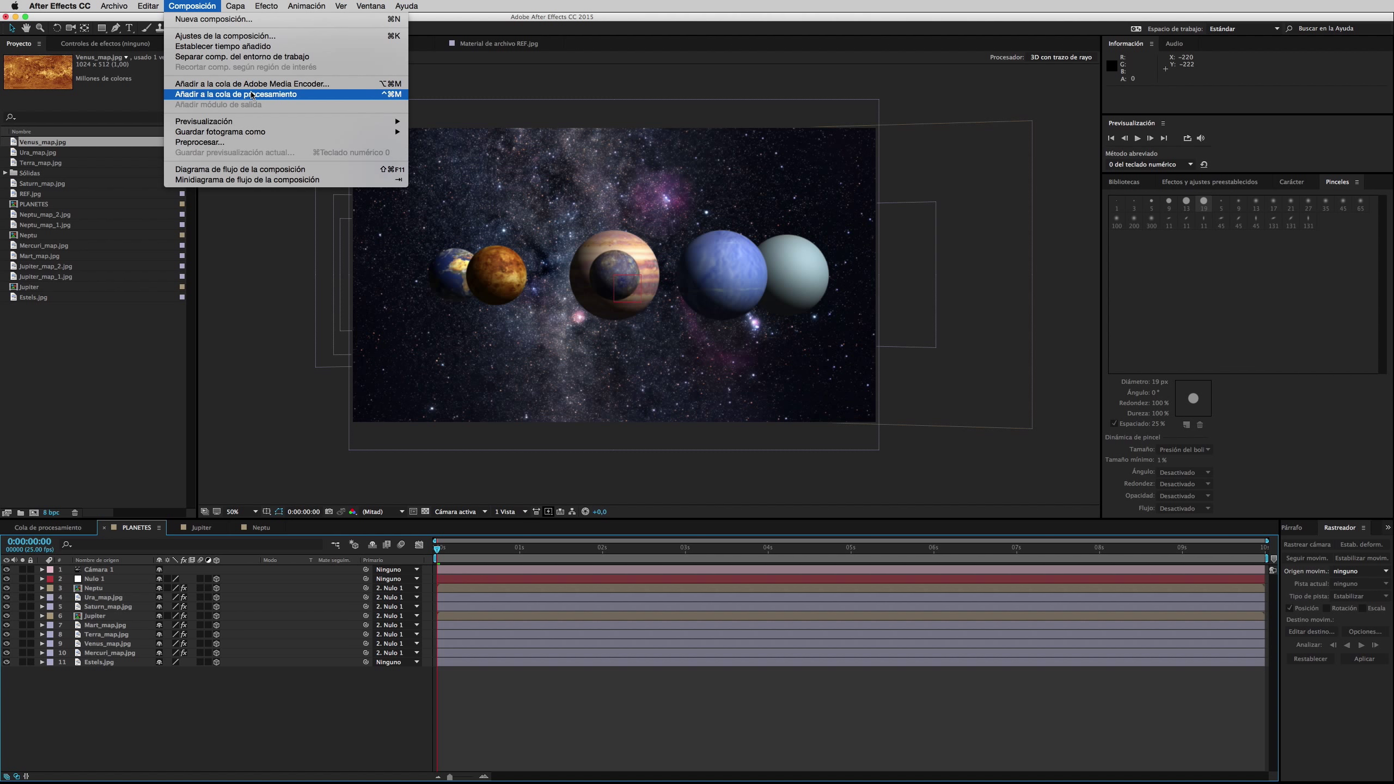
{"action": "left_click", "coordinate": [323, 95]}
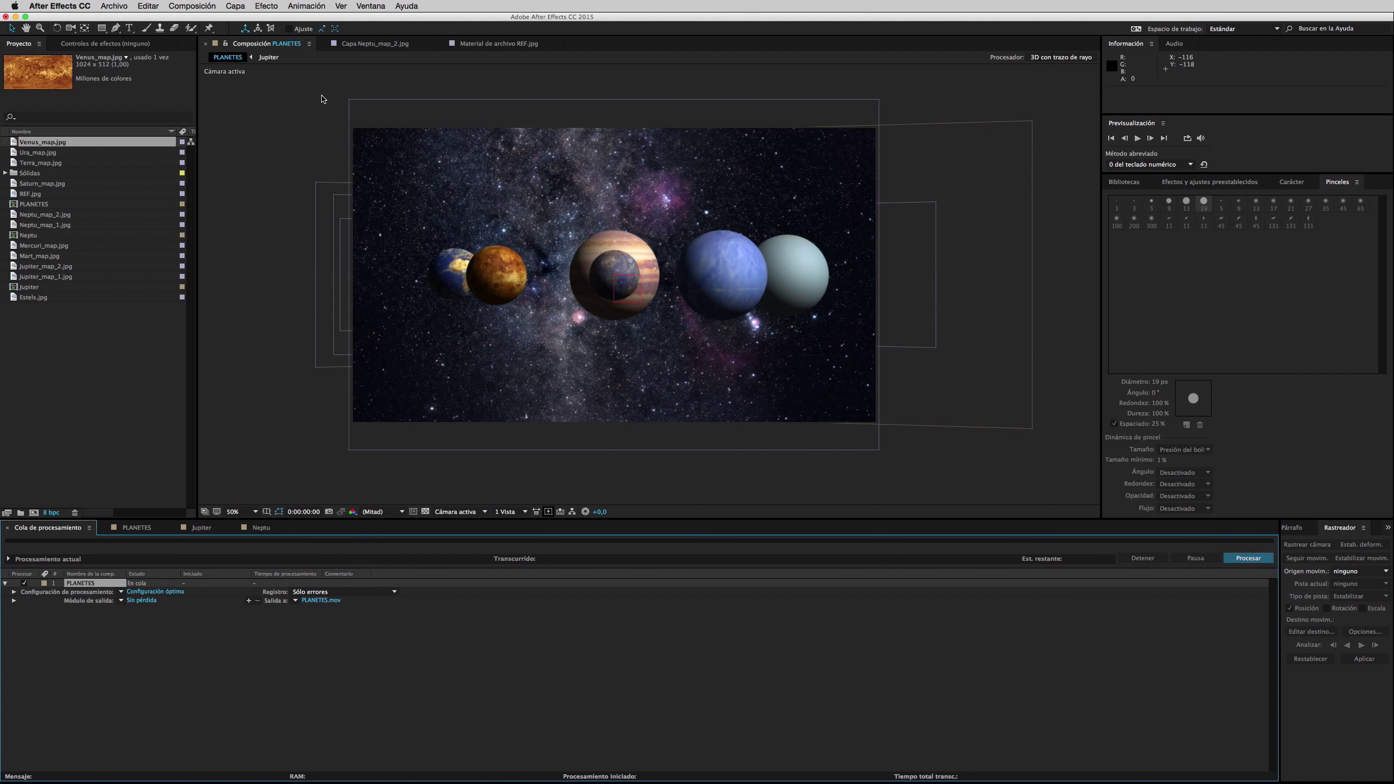
{"action": "left_click", "coordinate": [141, 600]}
{"action": "left_click", "coordinate": [786, 313]}
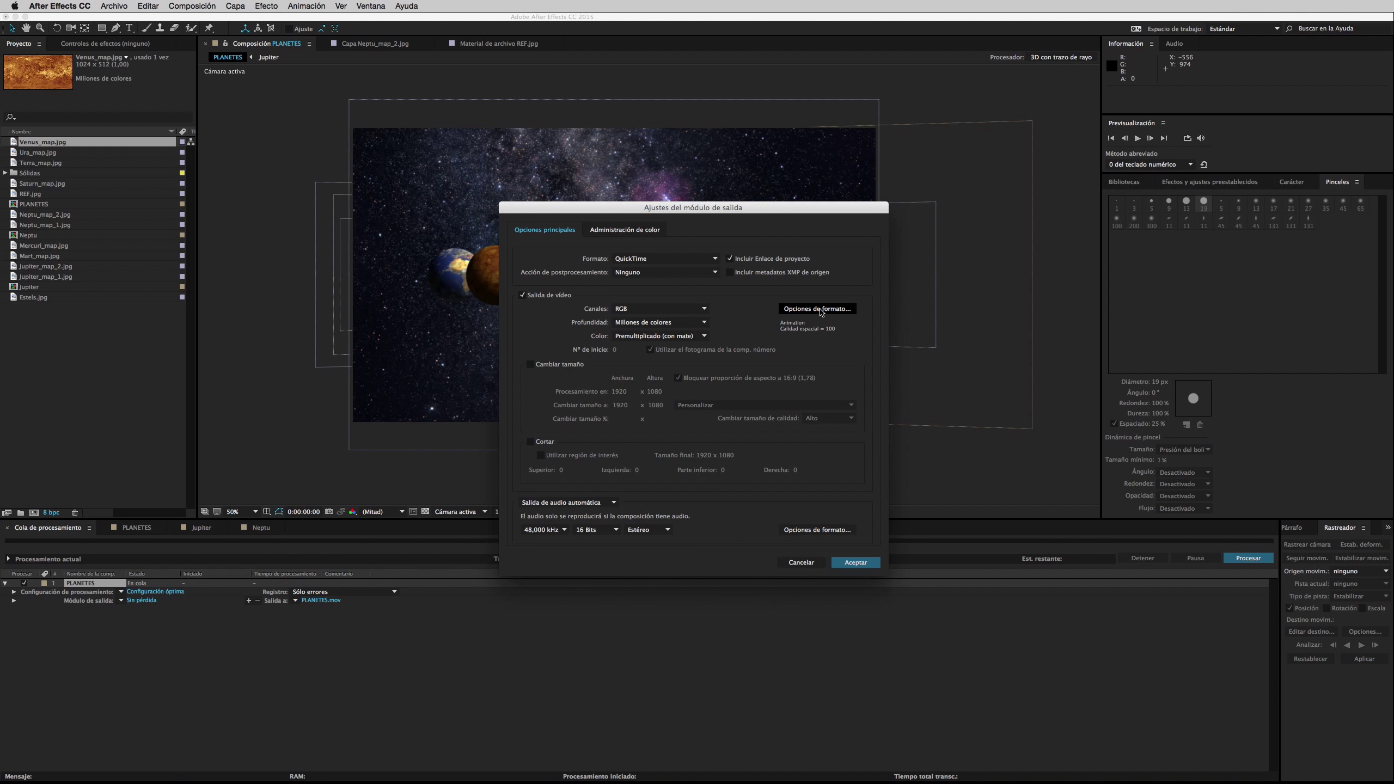